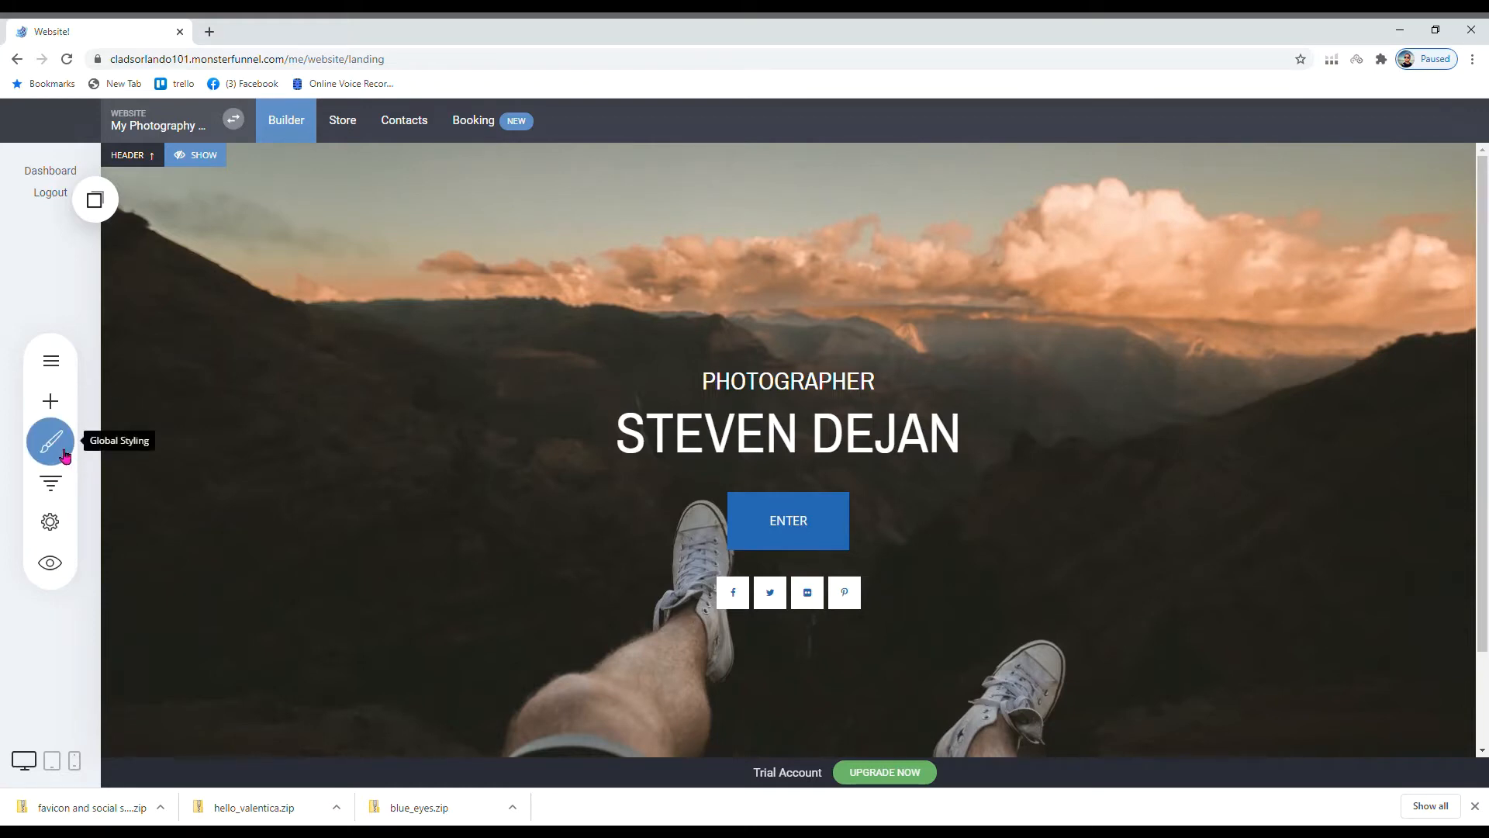
- Open the Heading 1 style for editing in the global text styling settings
click(60, 461)
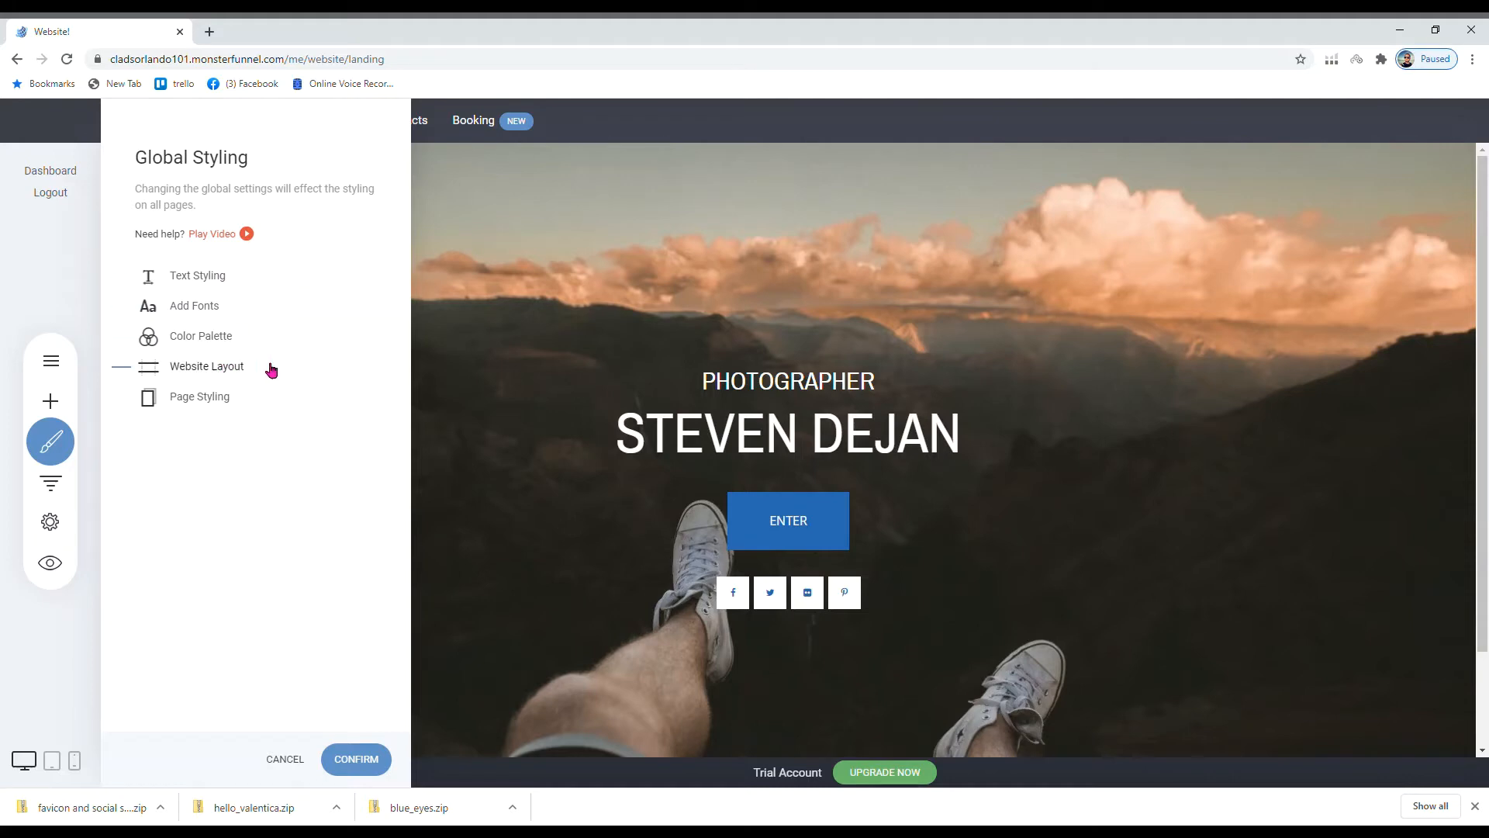
click(215, 279)
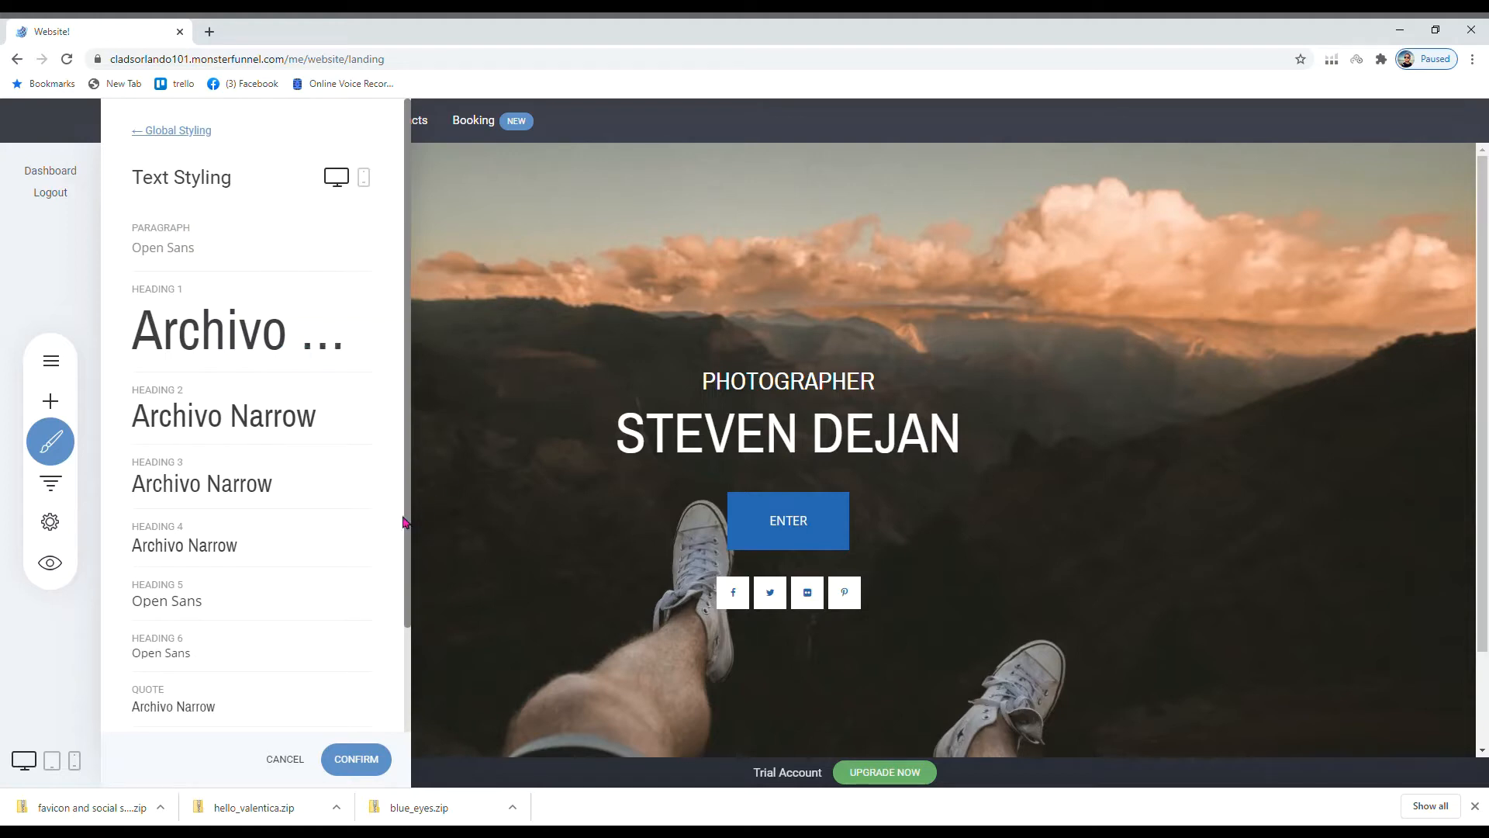
scroll(378, 519, down, 3)
scroll(378, 520, up, 3)
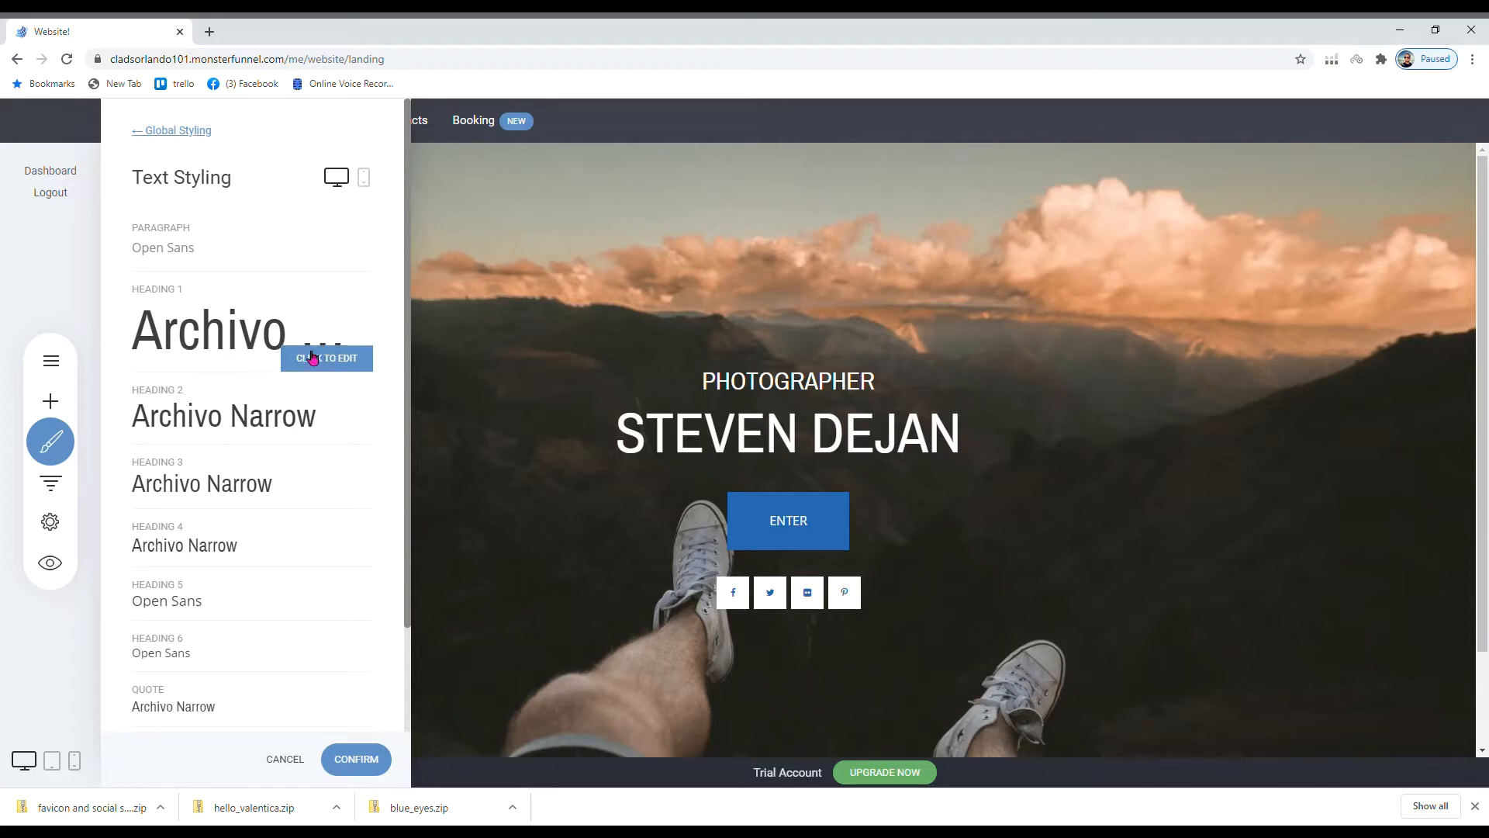
click(312, 358)
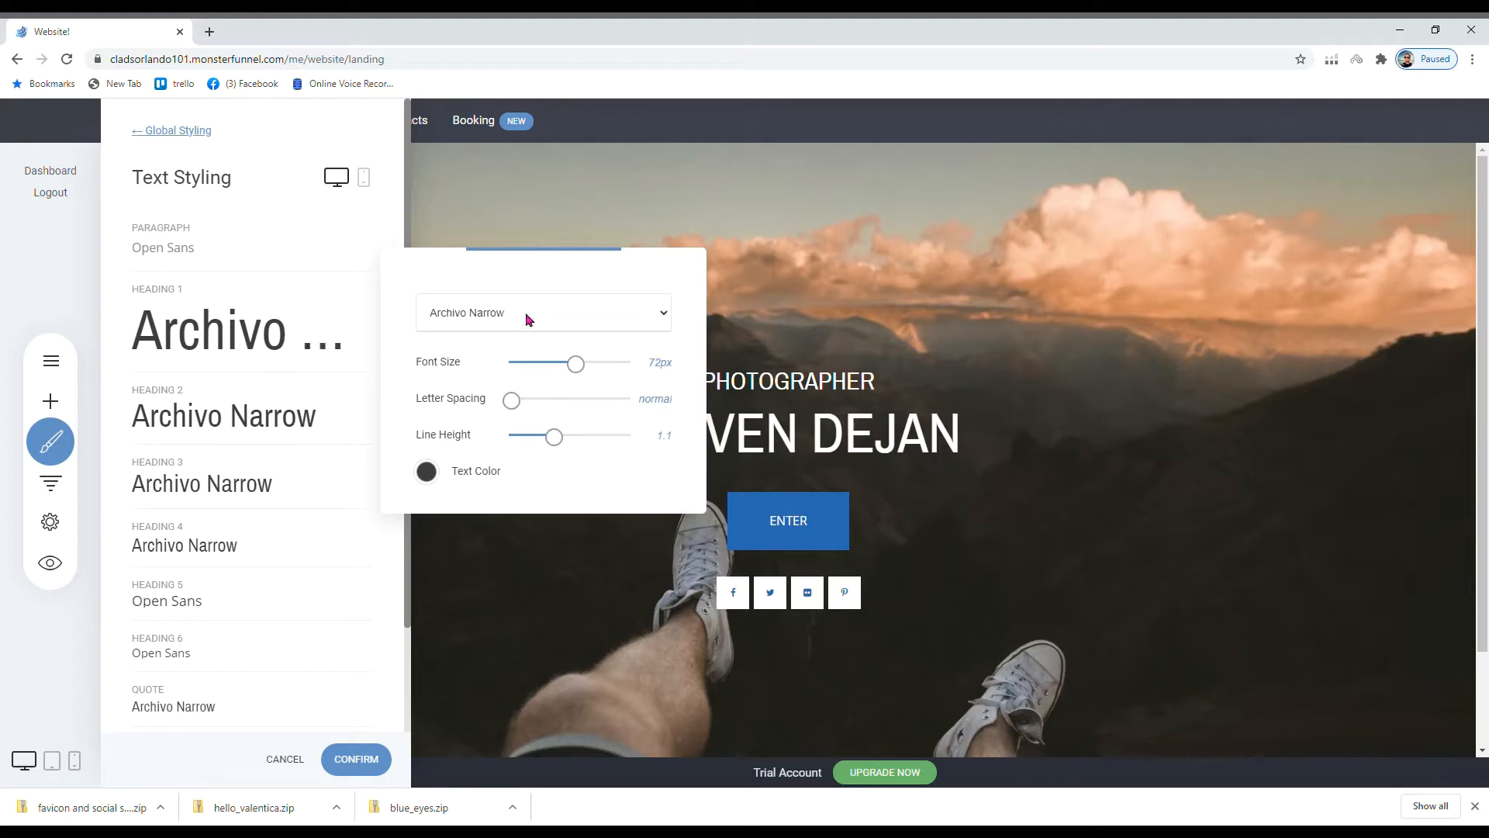
- Try Calligraffitti and Open Sans as the Heading 1 font, and set it back to Archivo Narrow
click(524, 349)
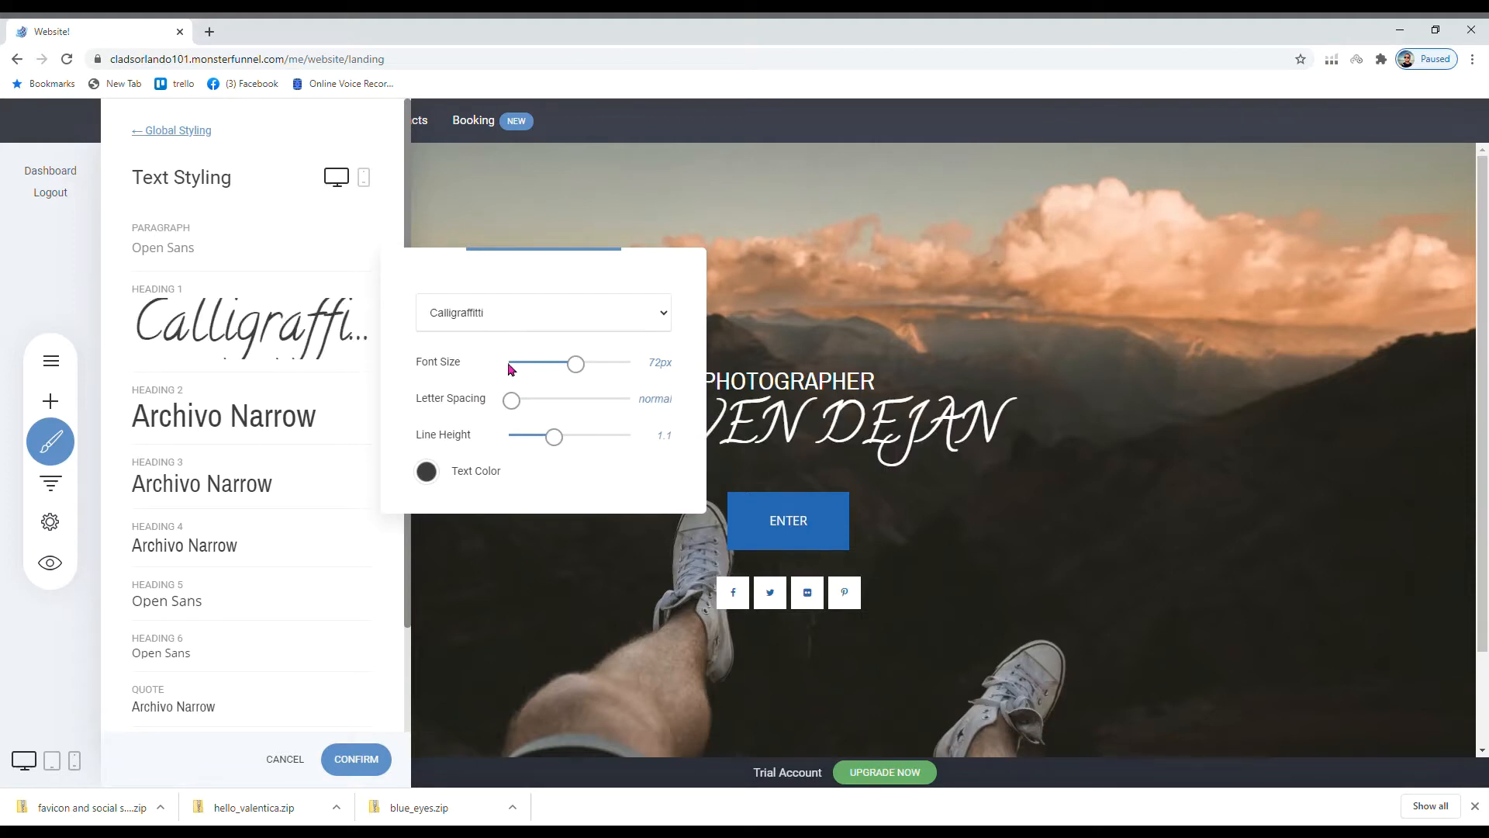
click(508, 364)
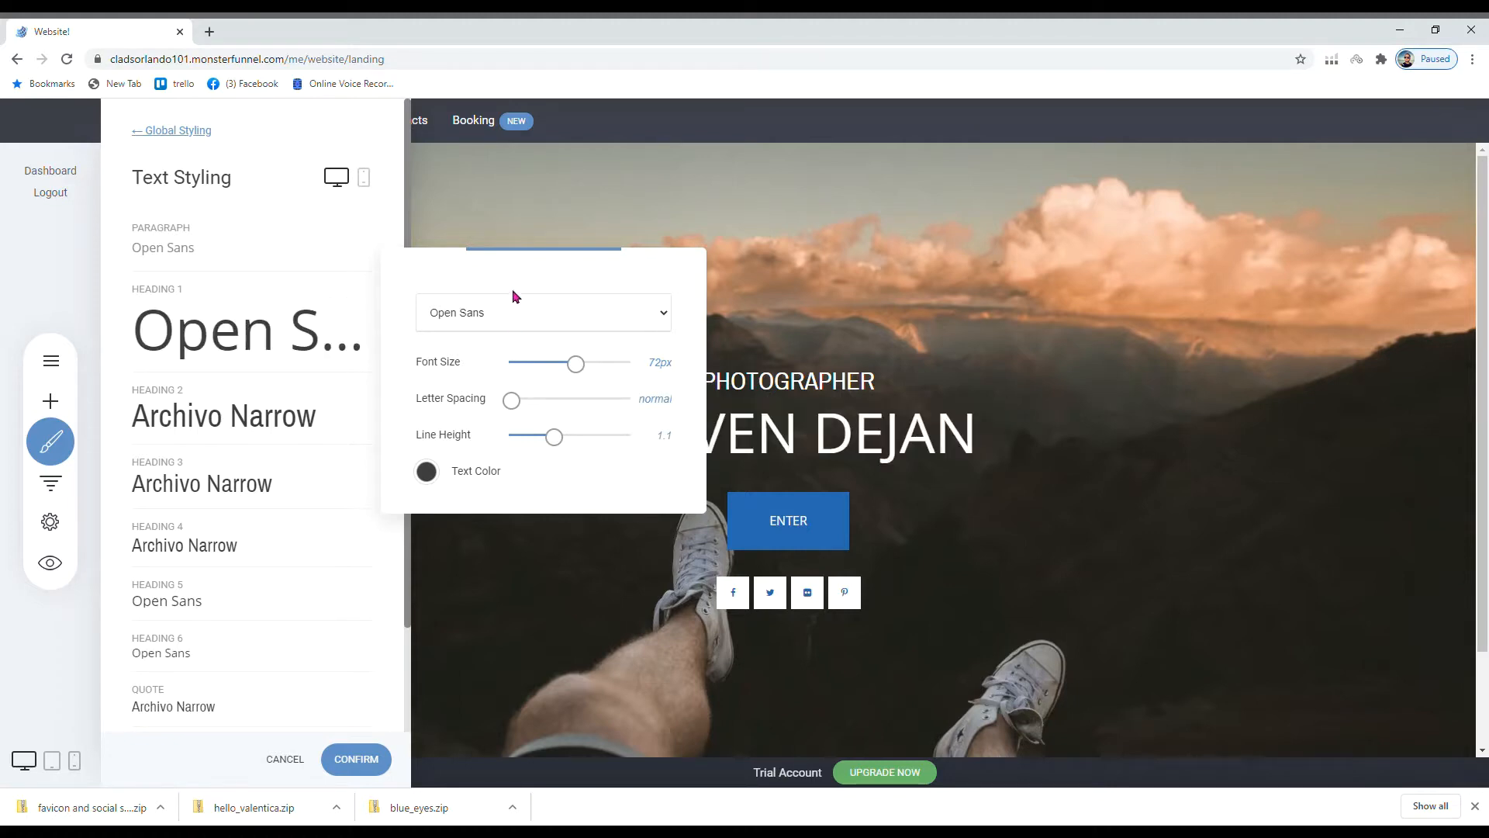
click(498, 335)
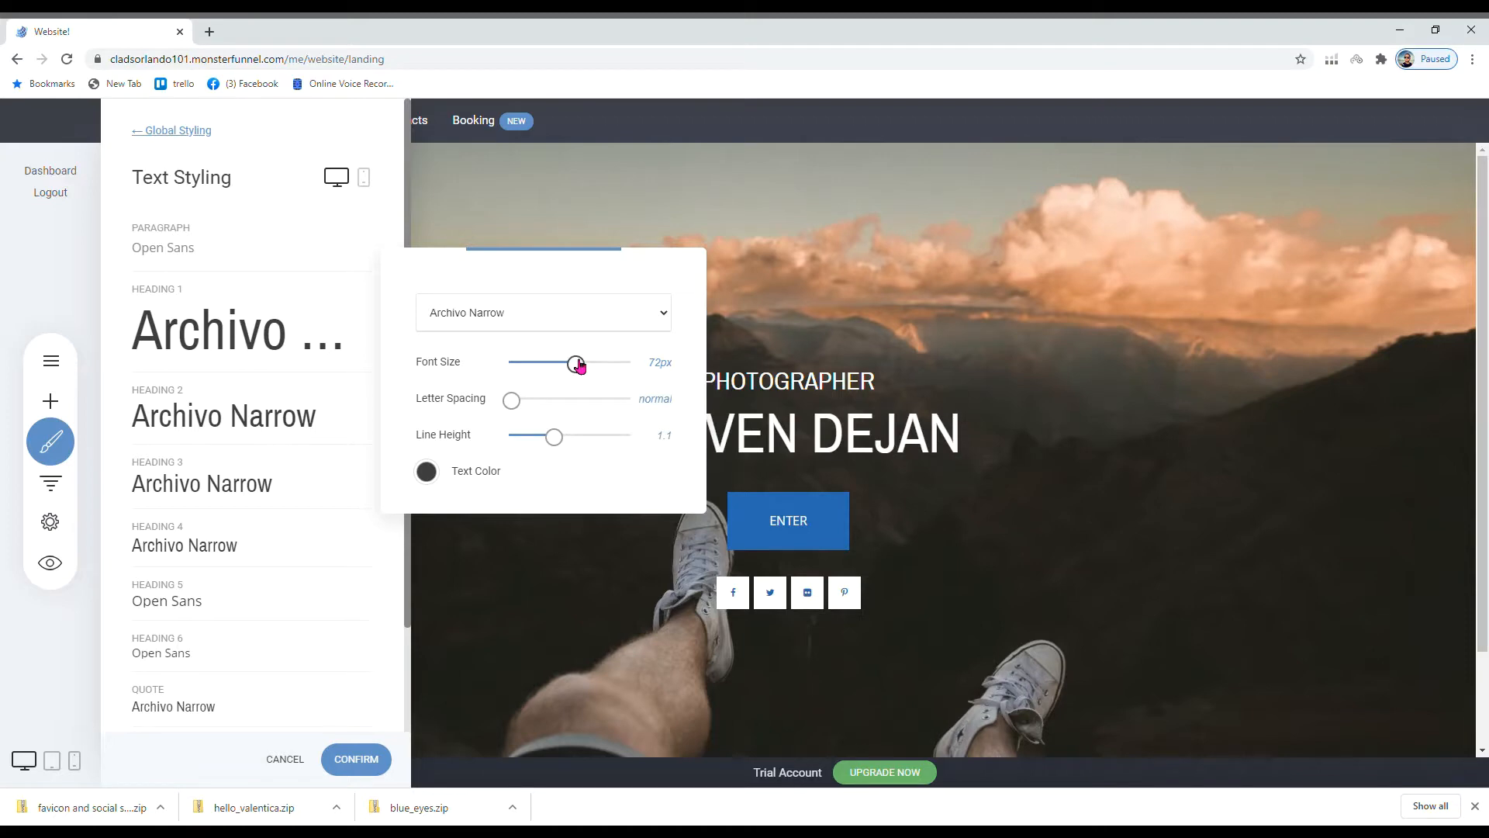
- Set Heading 1's font size to 97px and its letter spacing to 3.3, leaving the style editor when done
drag(582, 368, 601, 364)
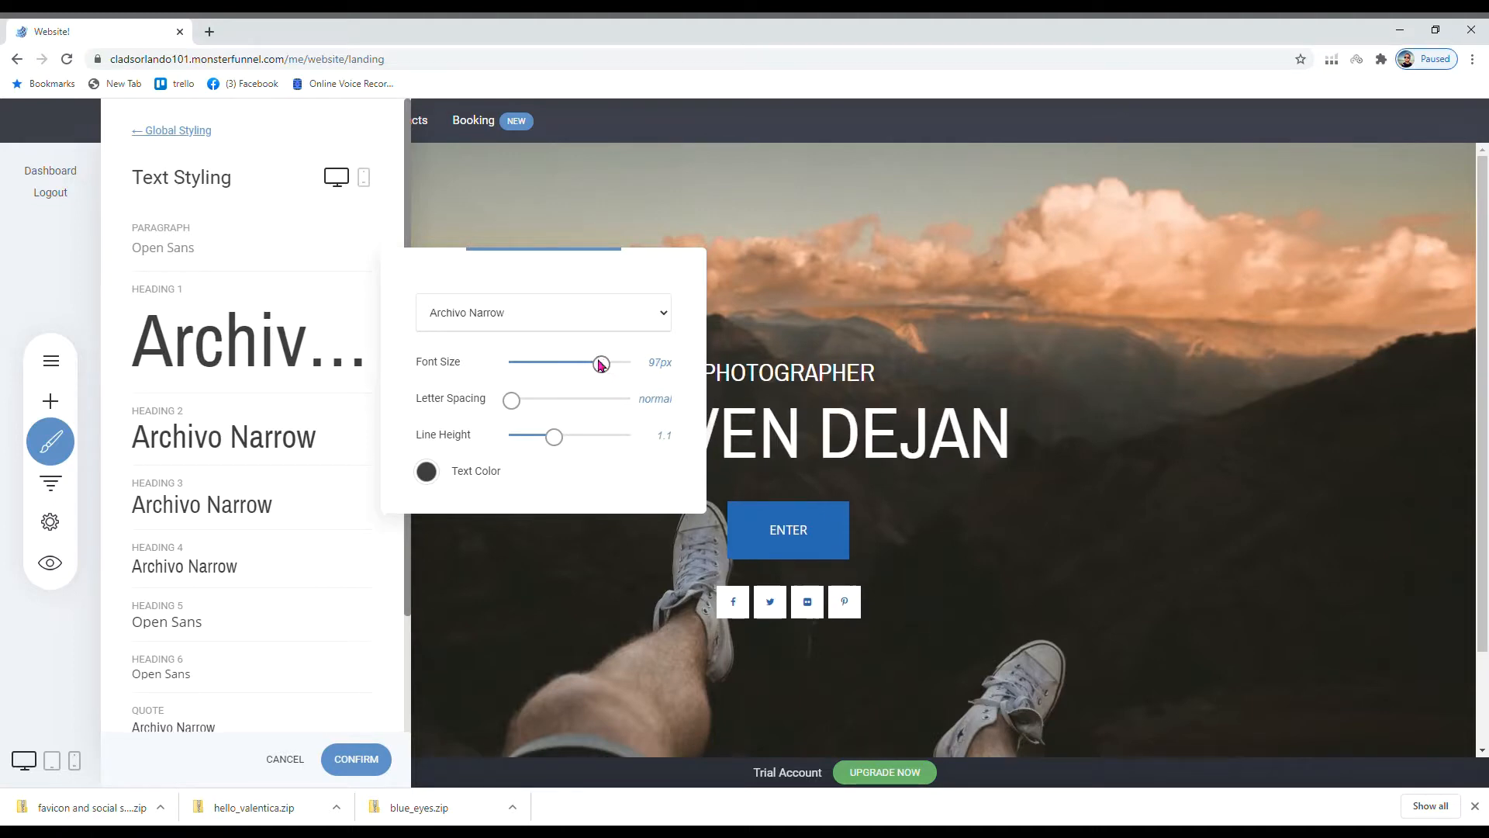
drag(516, 401, 553, 437)
click(428, 472)
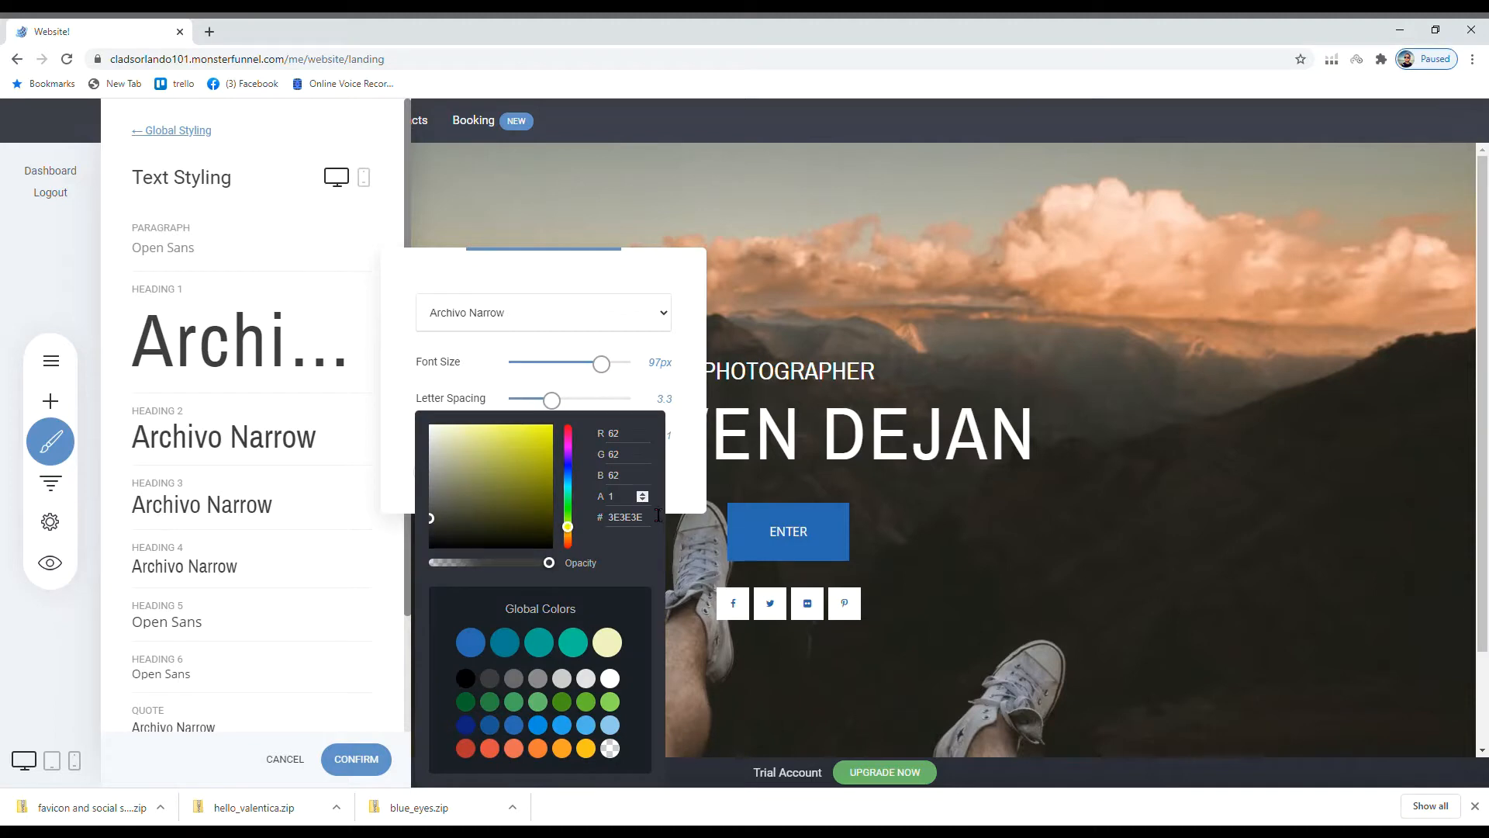
click(674, 488)
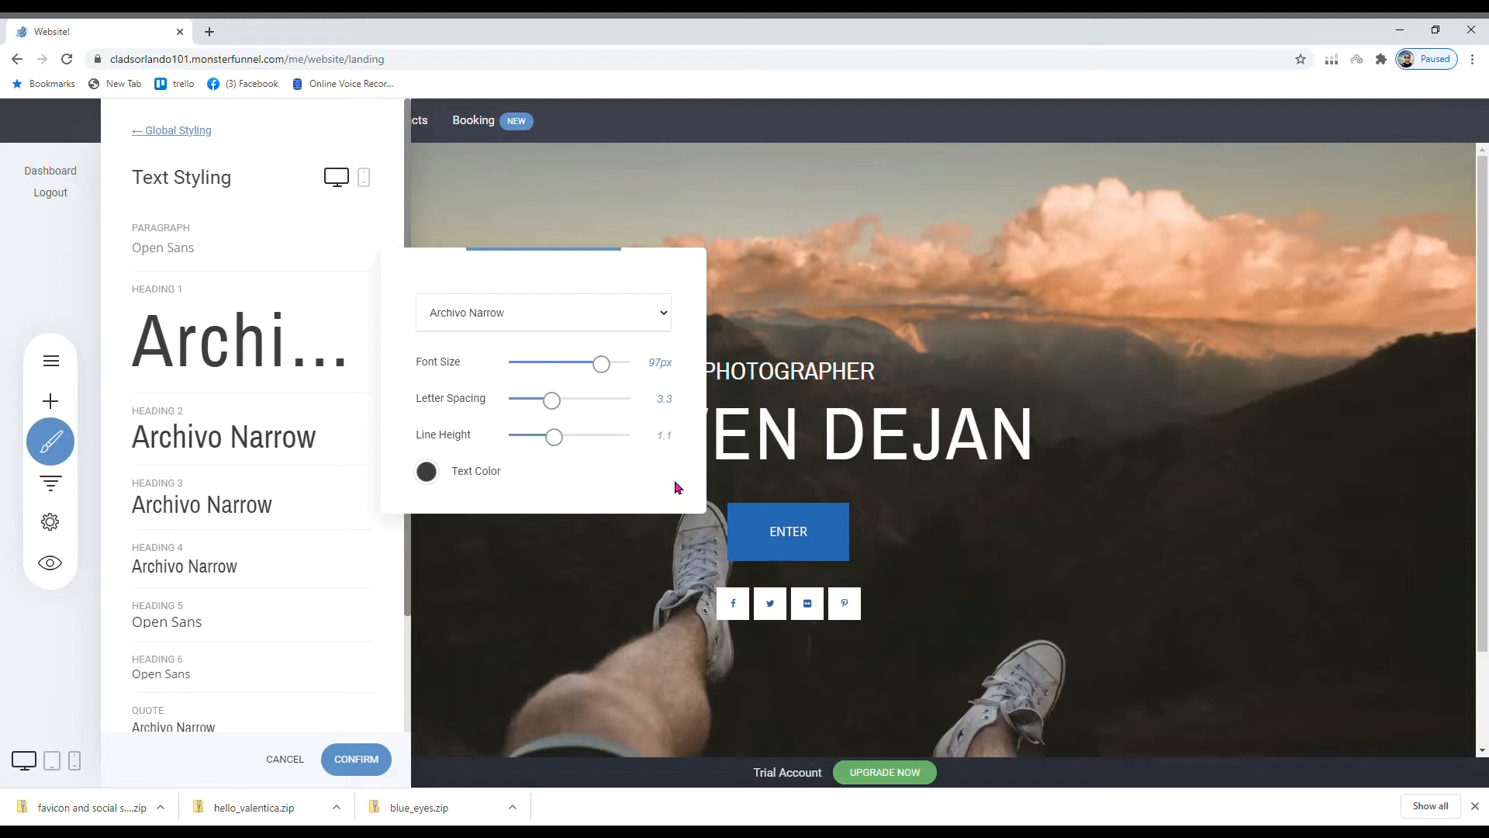
click(260, 251)
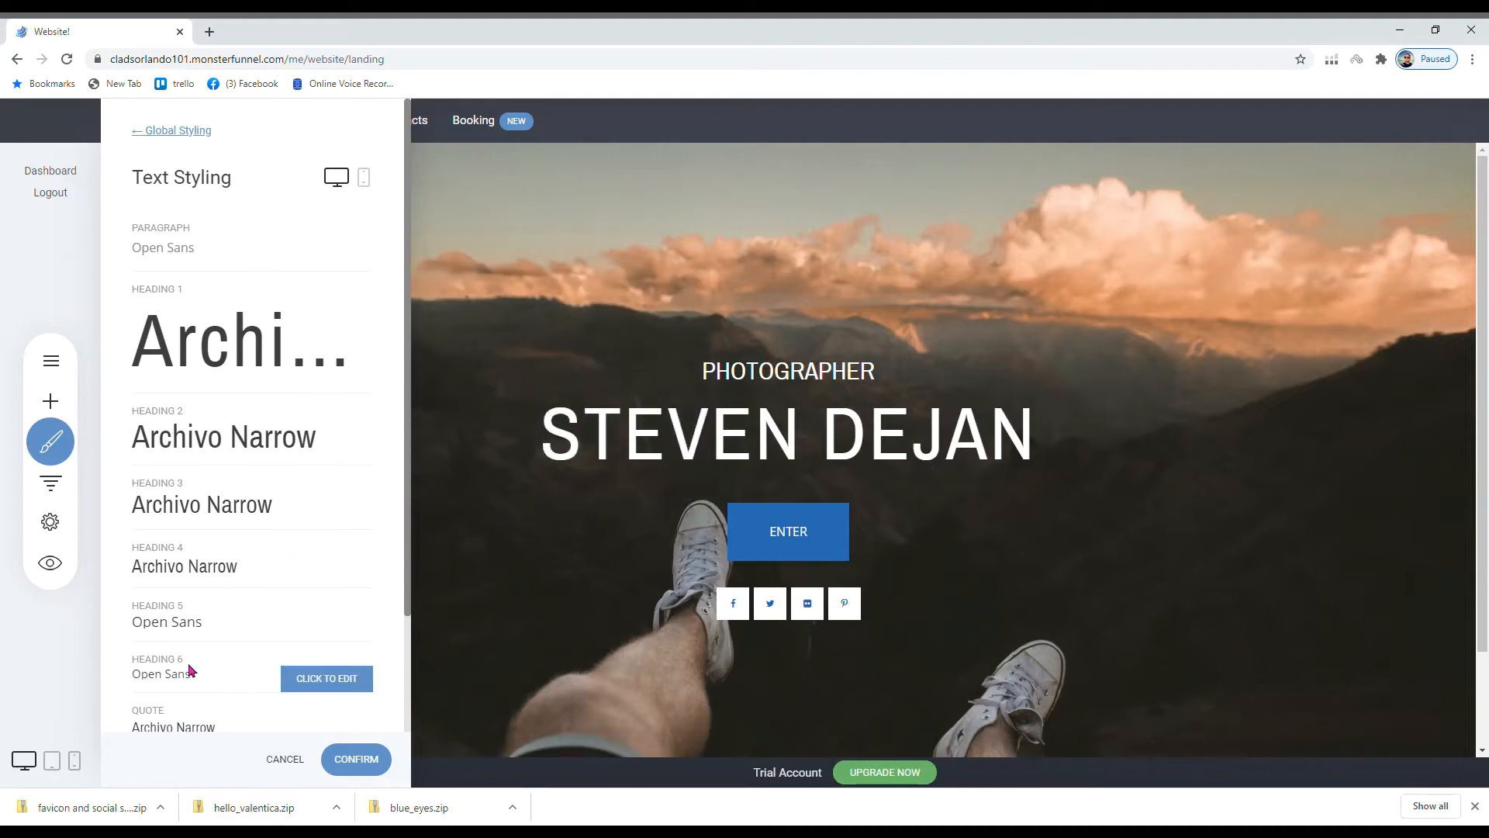
- Check the Heading 5 style settings and the mobile version of the text styling, returning to the desktop version
click(297, 626)
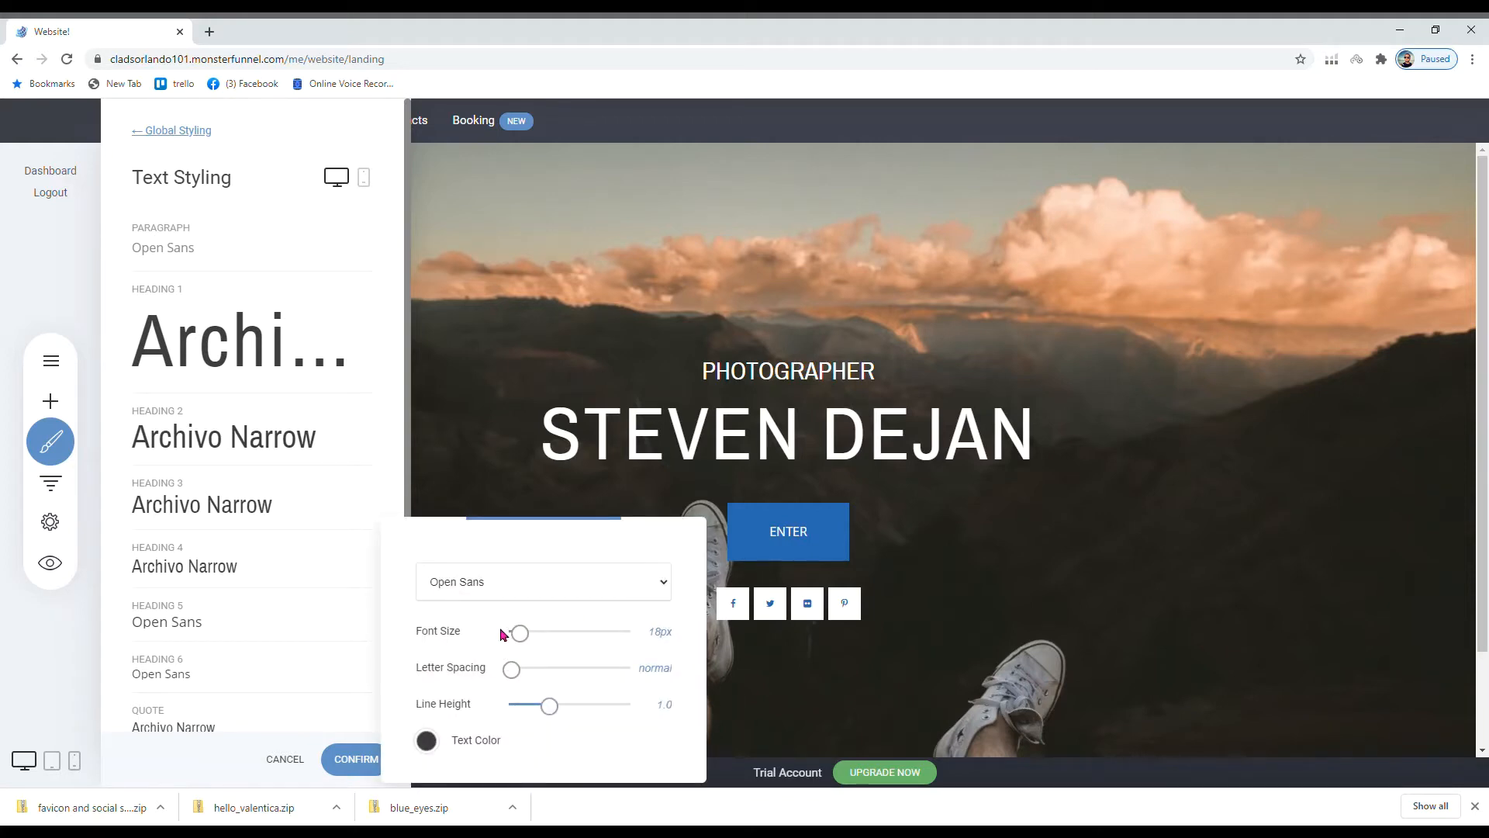
click(427, 613)
click(486, 631)
click(257, 642)
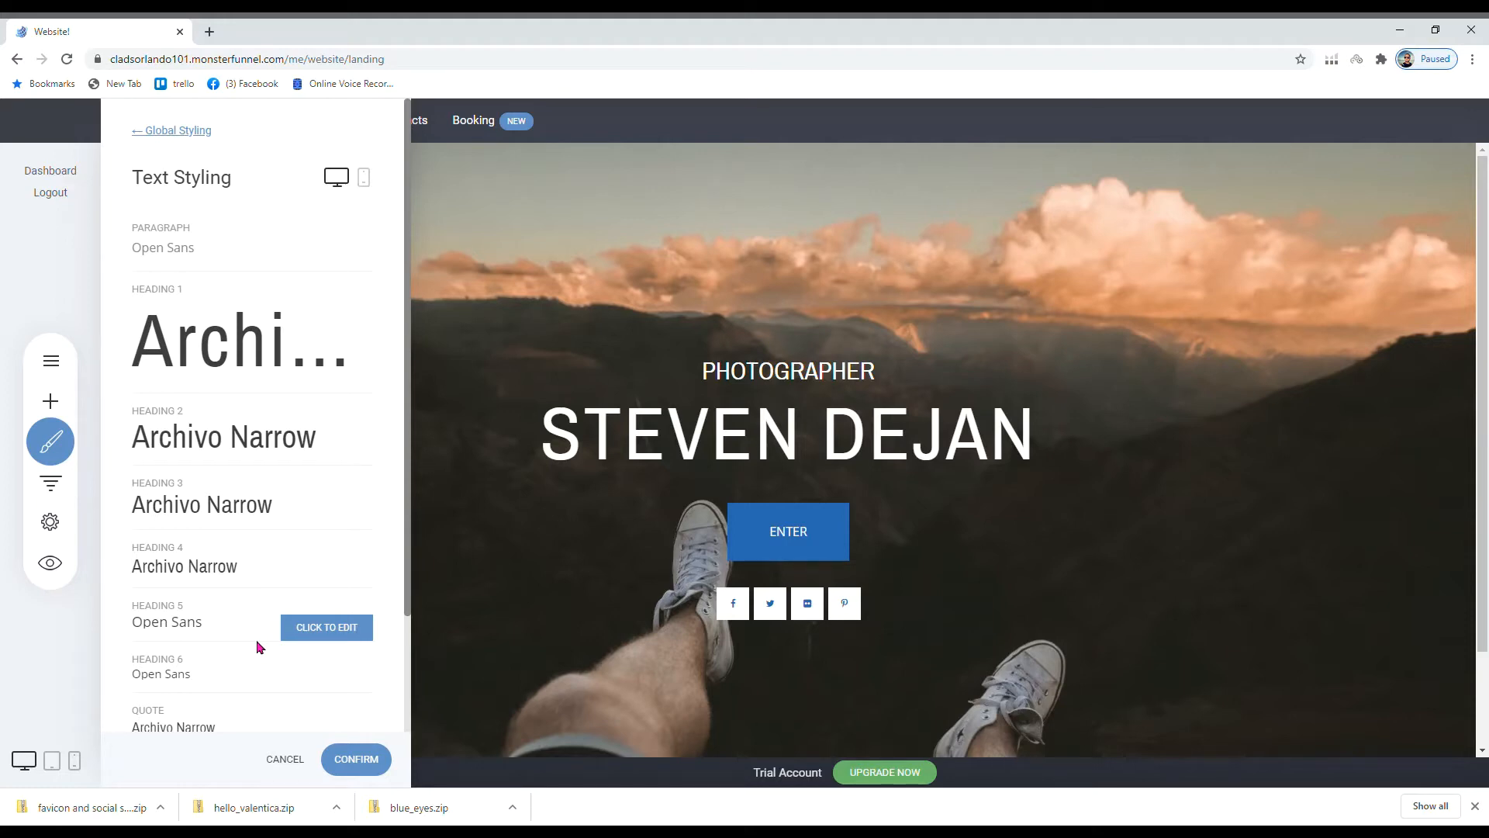
click(364, 180)
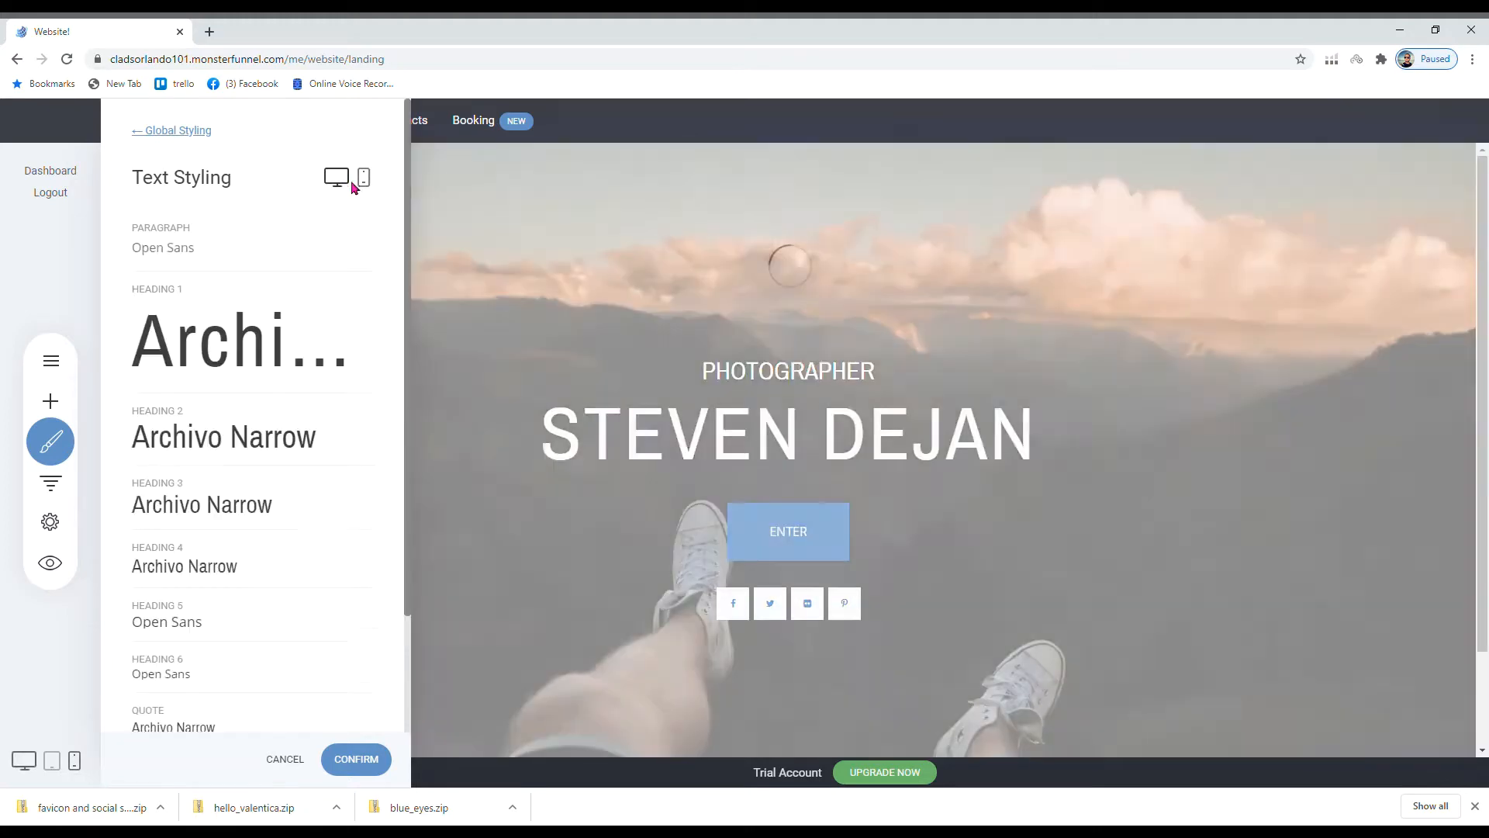
click(346, 178)
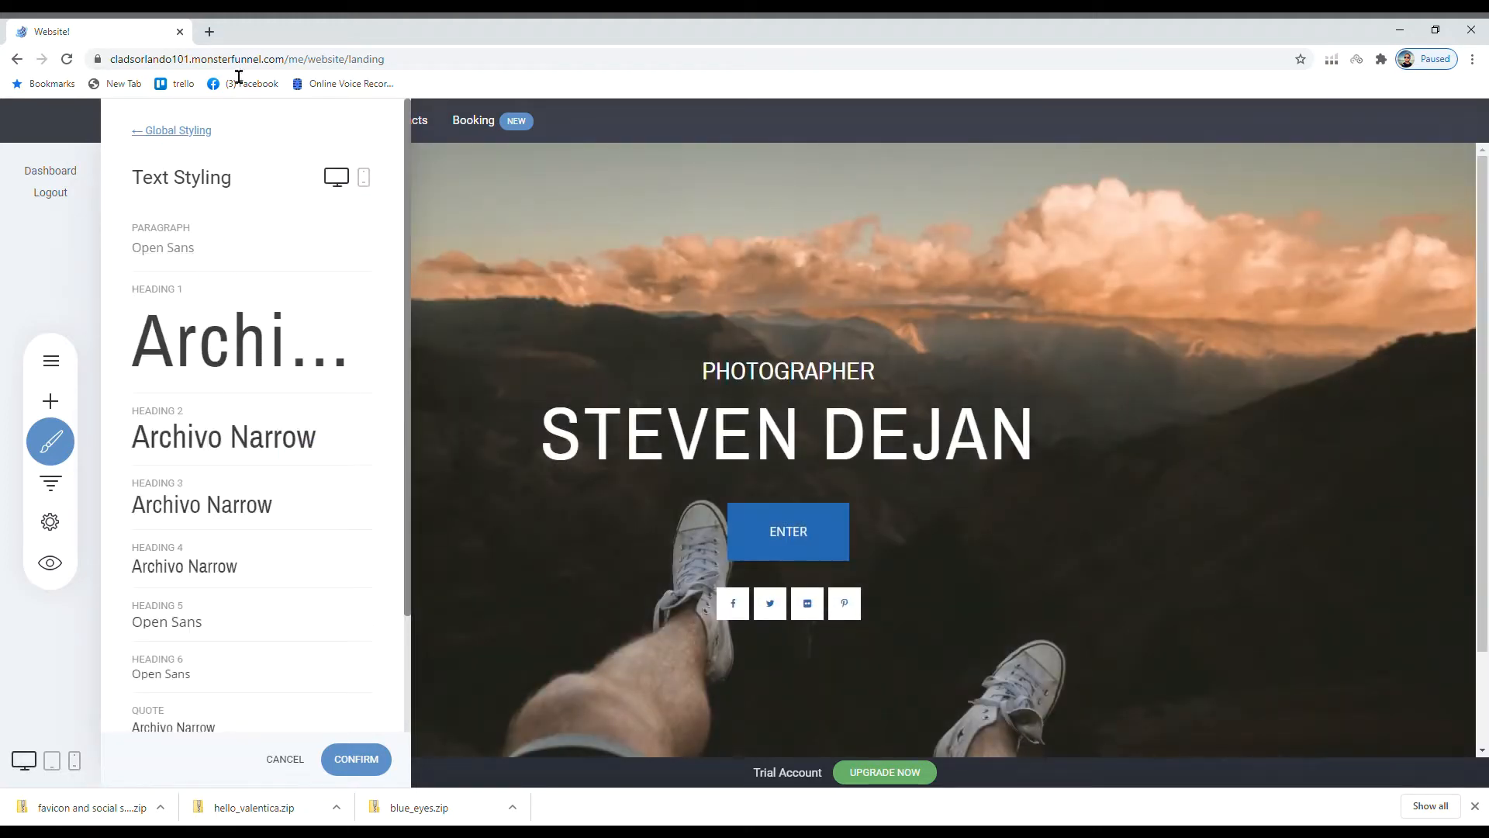
- Reopen the text styling, review the Heading 1 settings and return to the global styling options
click(150, 132)
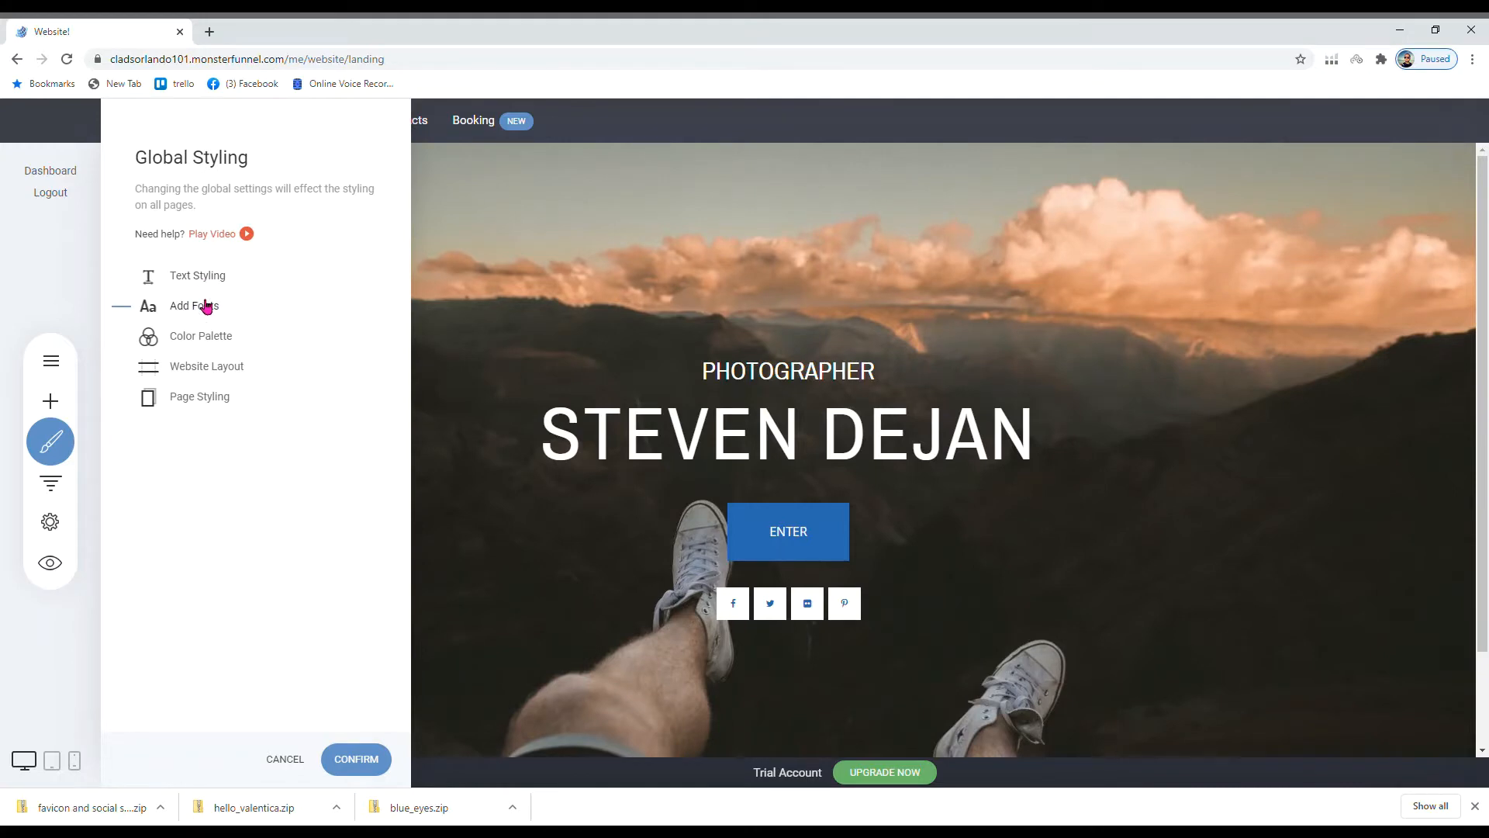
click(214, 278)
click(310, 371)
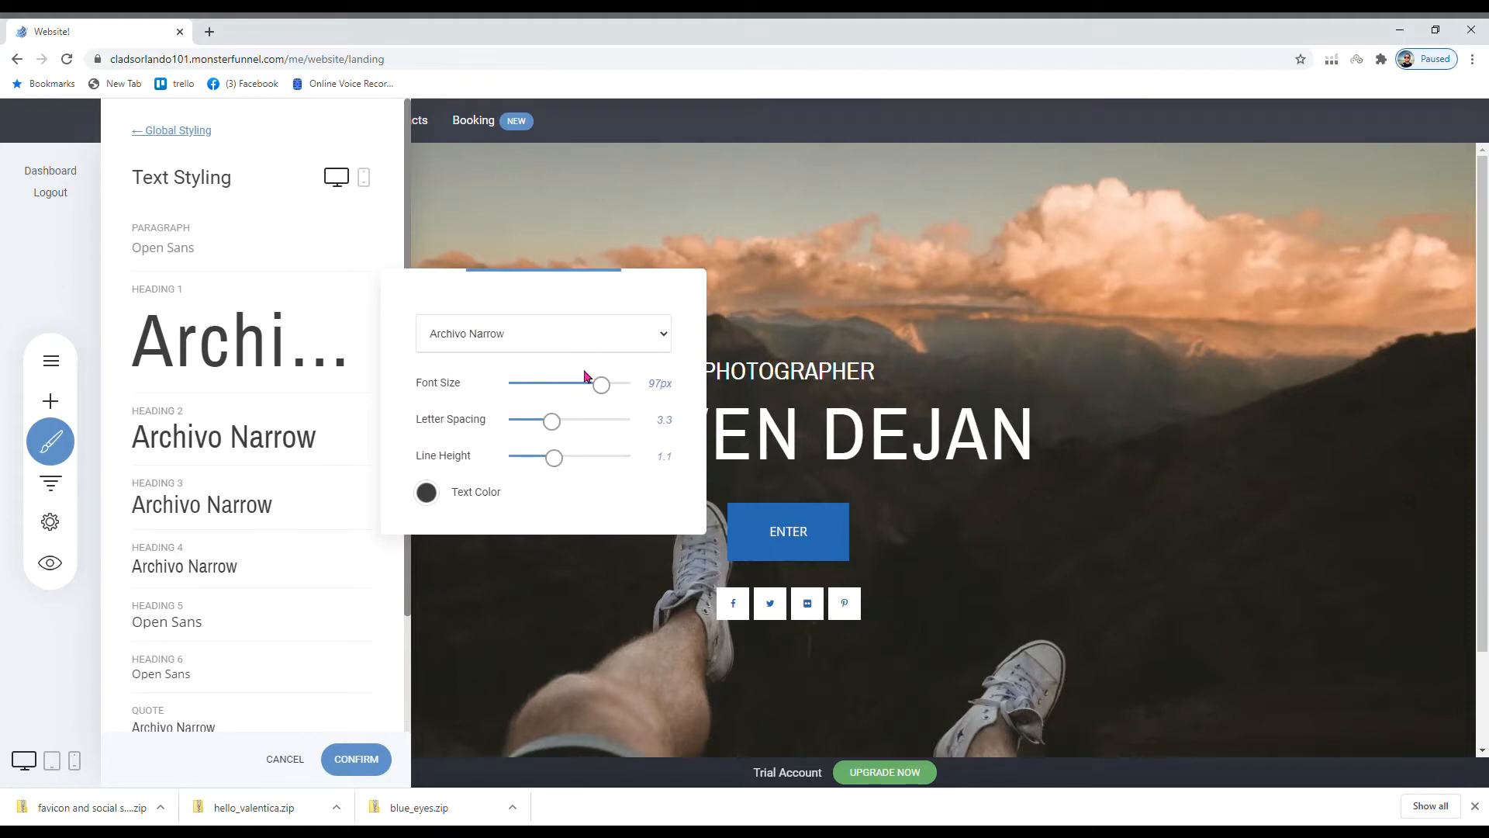
click(301, 269)
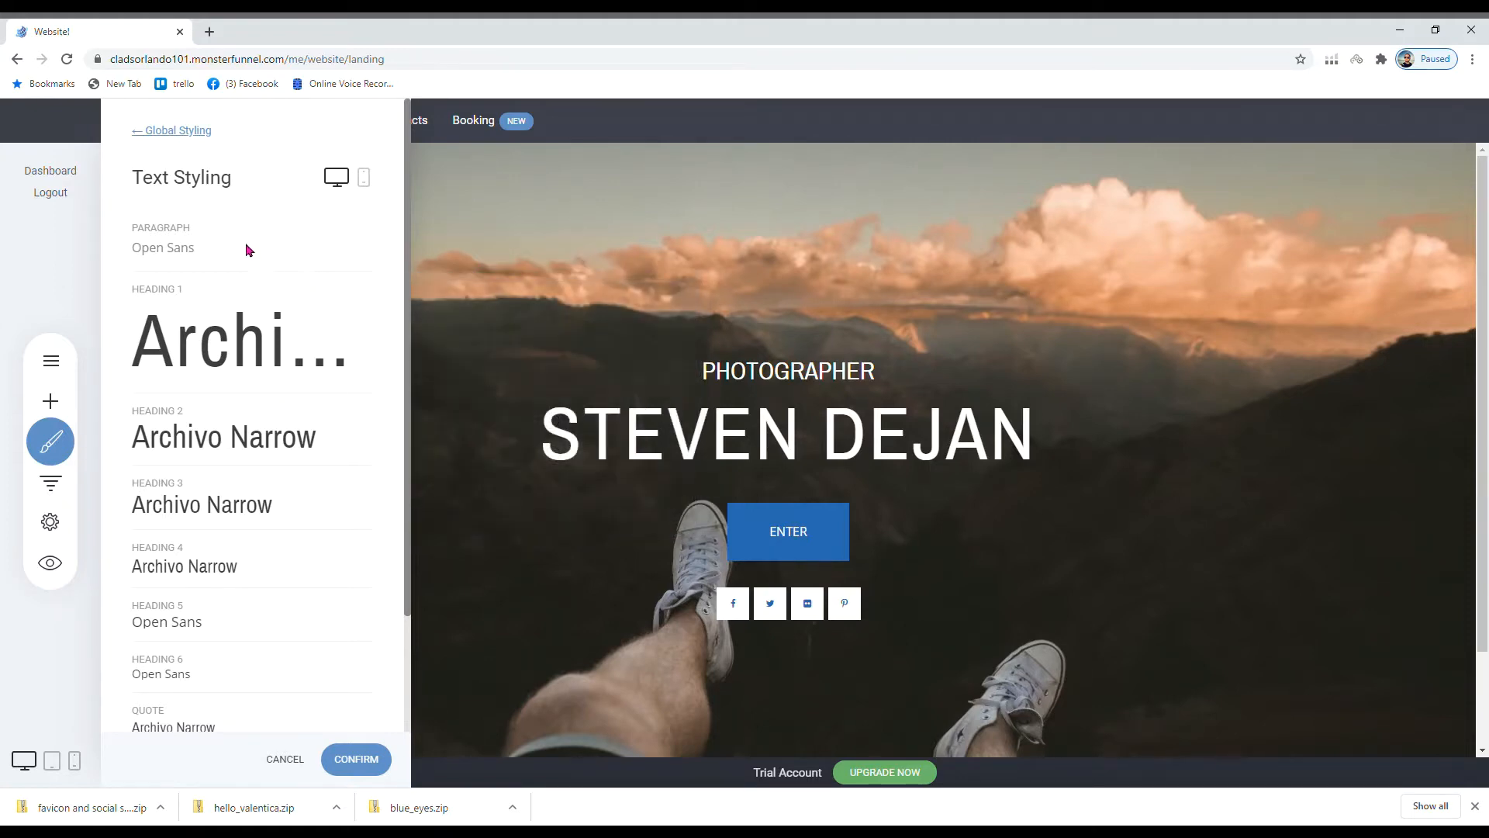
click(190, 130)
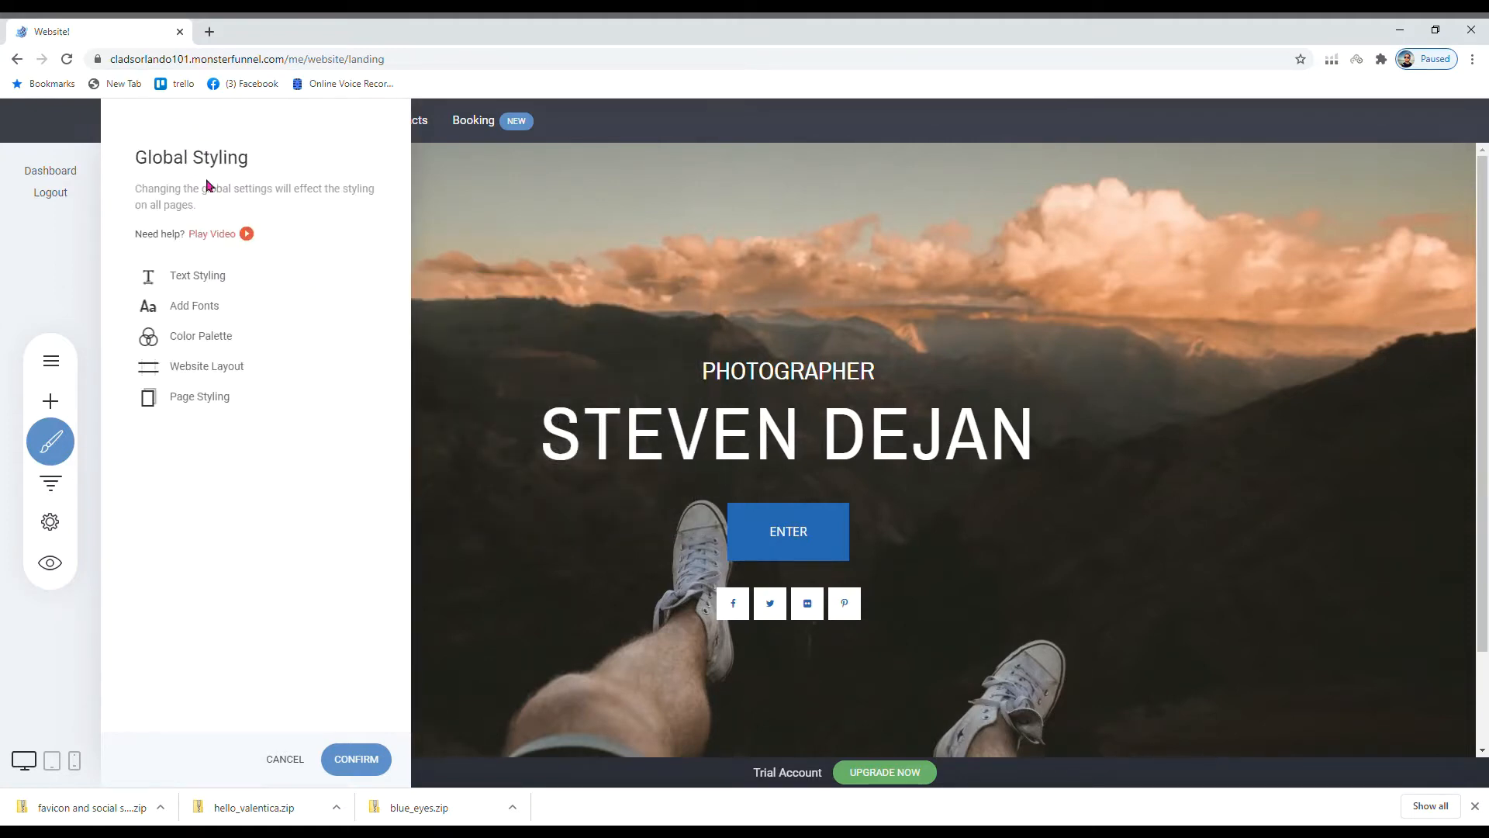
- Open the font picker for adding website fonts and browse the most popular and alphabetical lists
click(199, 307)
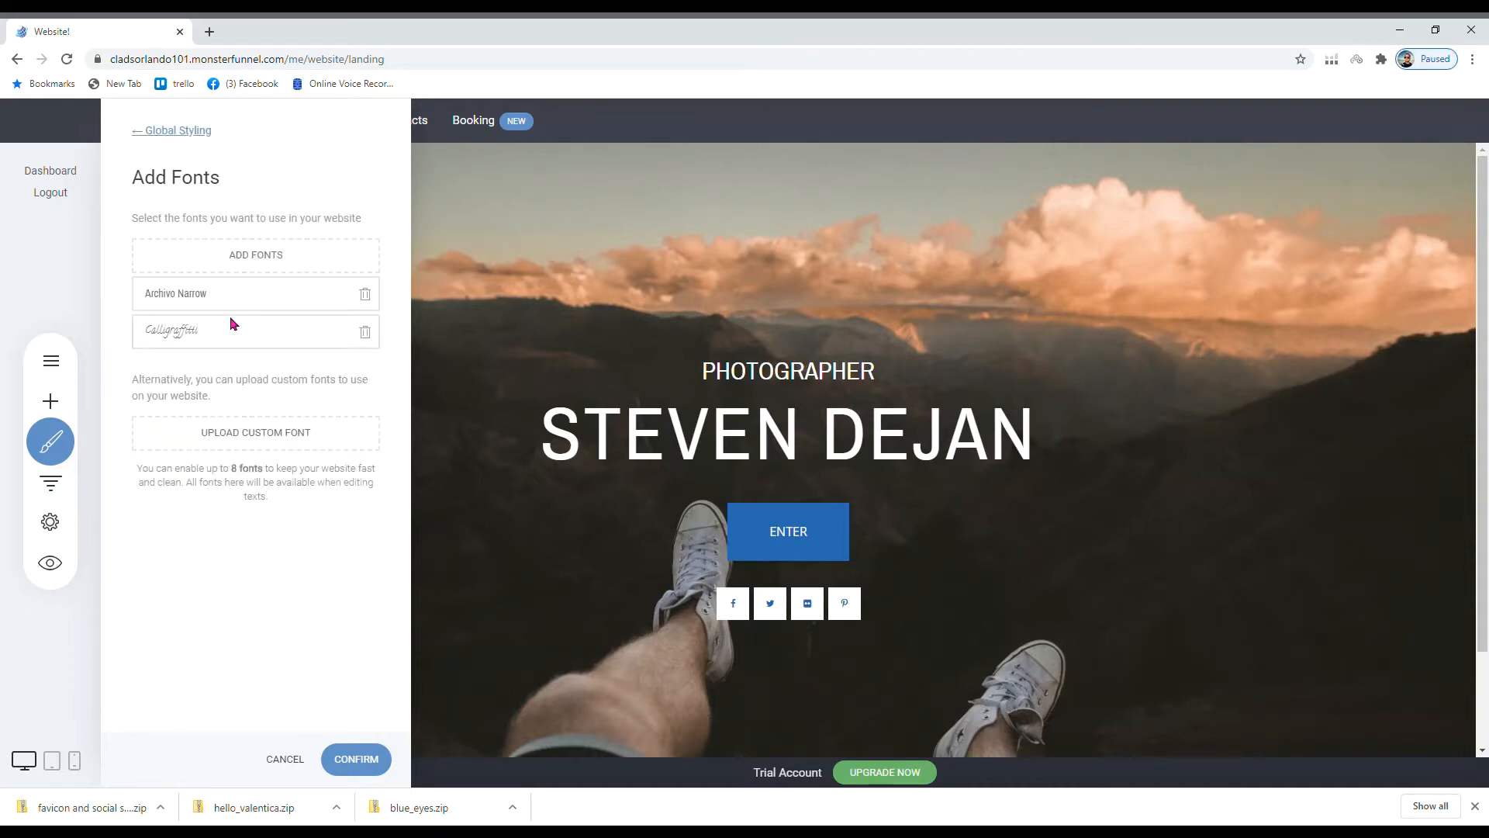
click(257, 270)
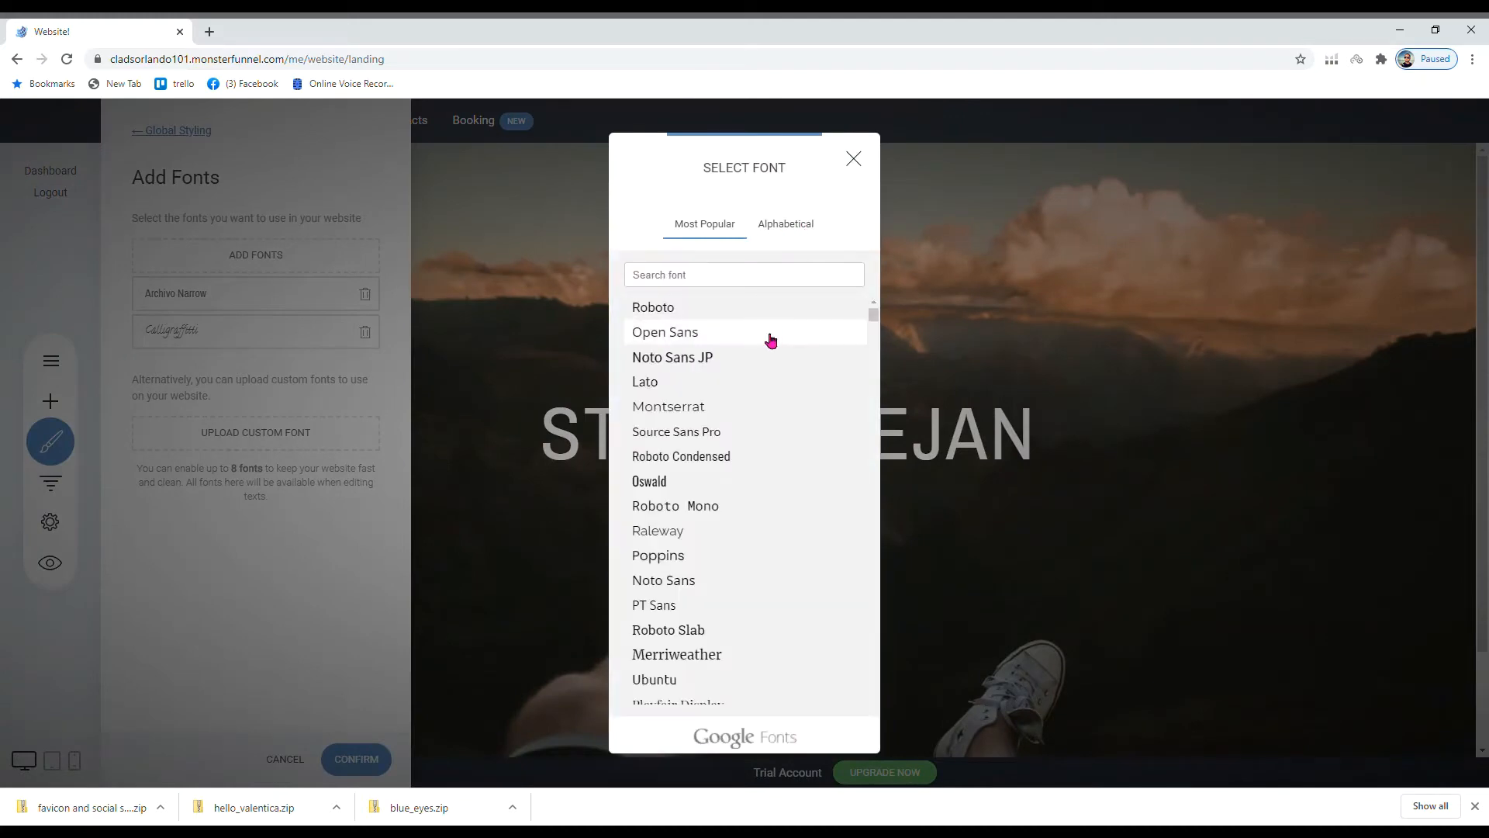
scroll(742, 392, down, 15)
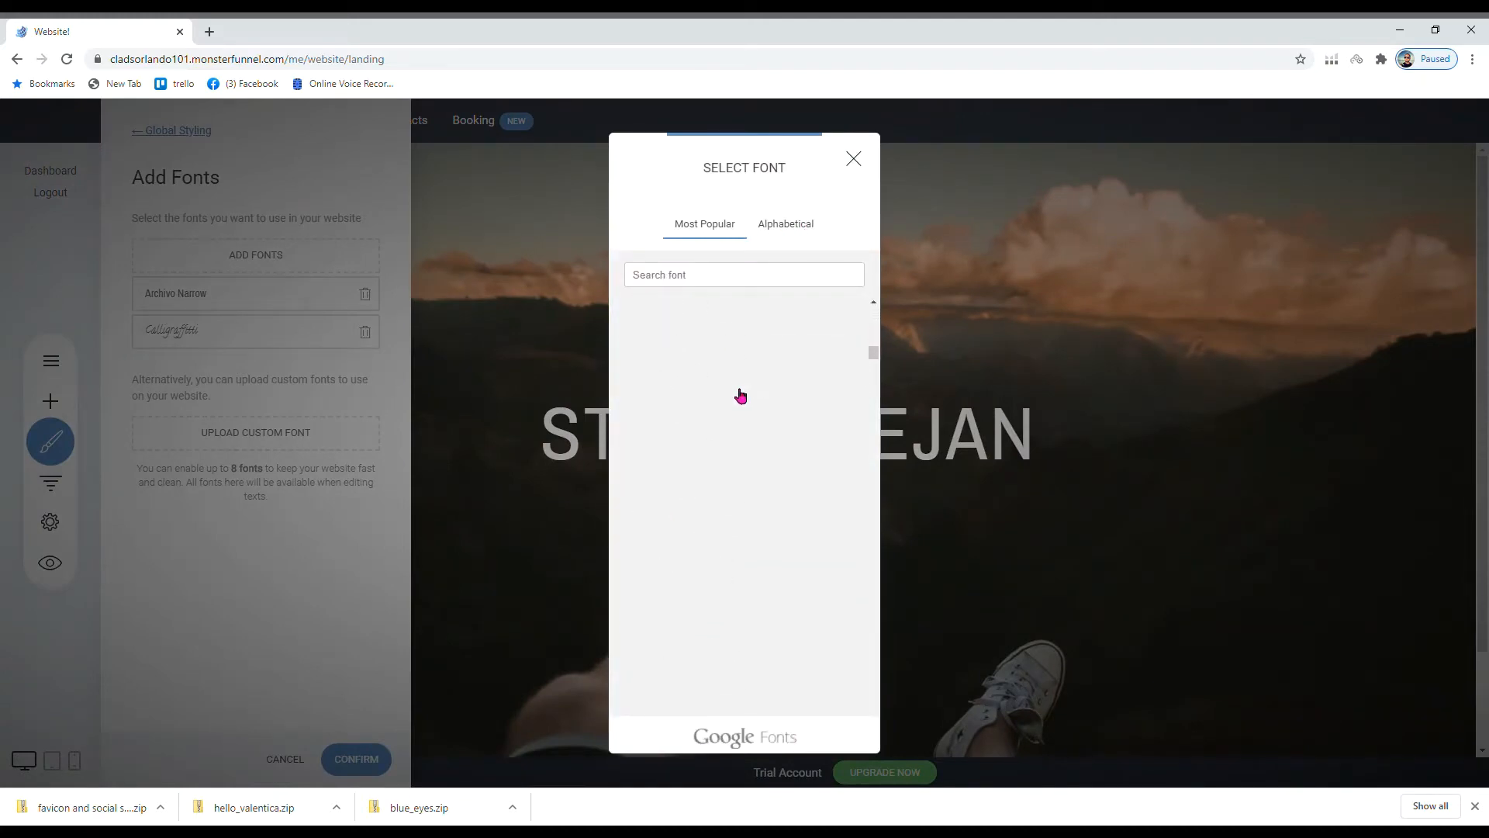
scroll(740, 394, down, 4)
drag(874, 361, 874, 313)
click(783, 236)
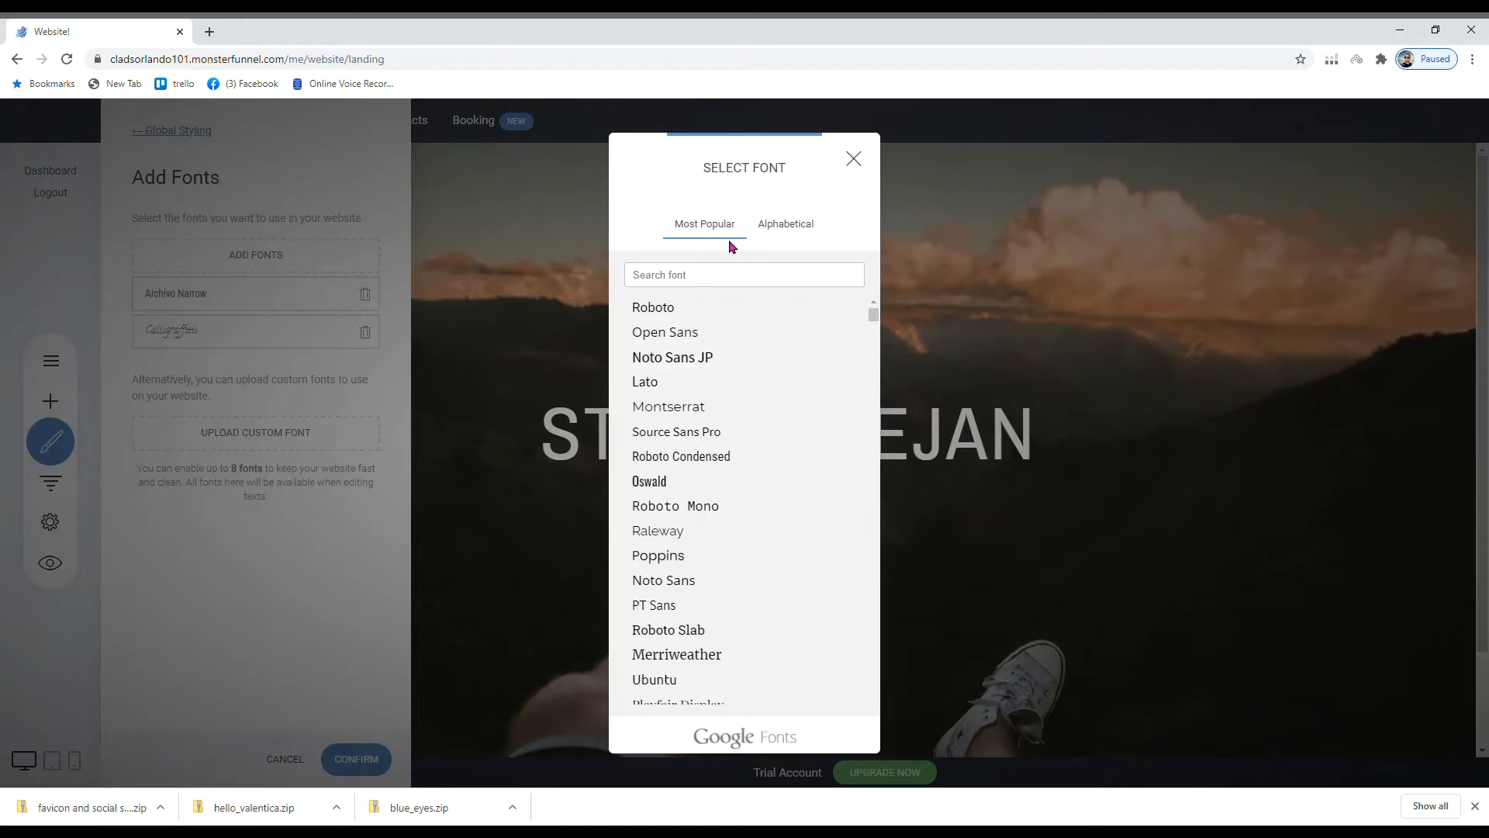
click(767, 228)
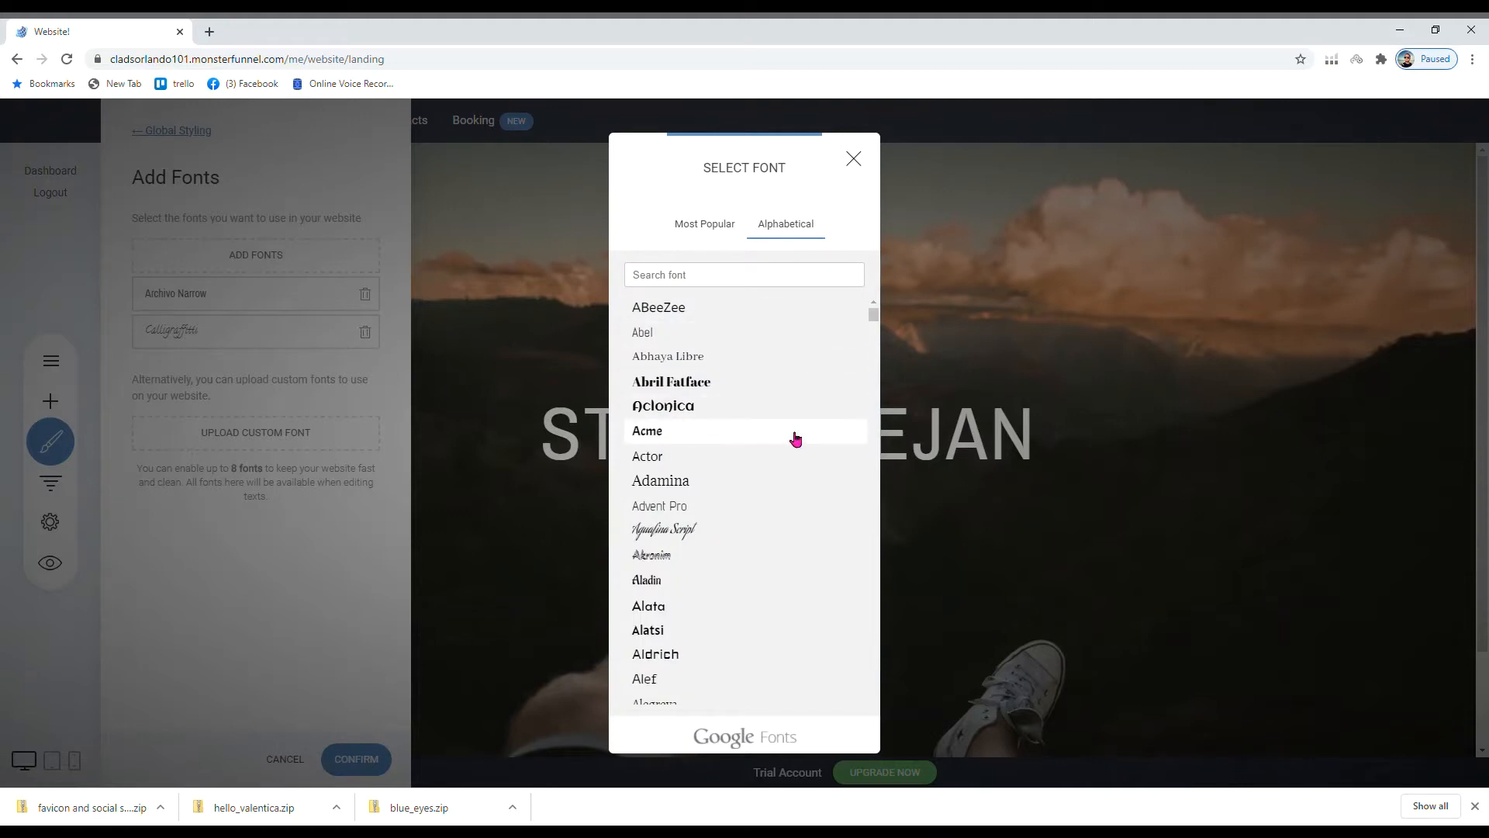
scroll(784, 420, down, 4)
scroll(784, 419, up, 4)
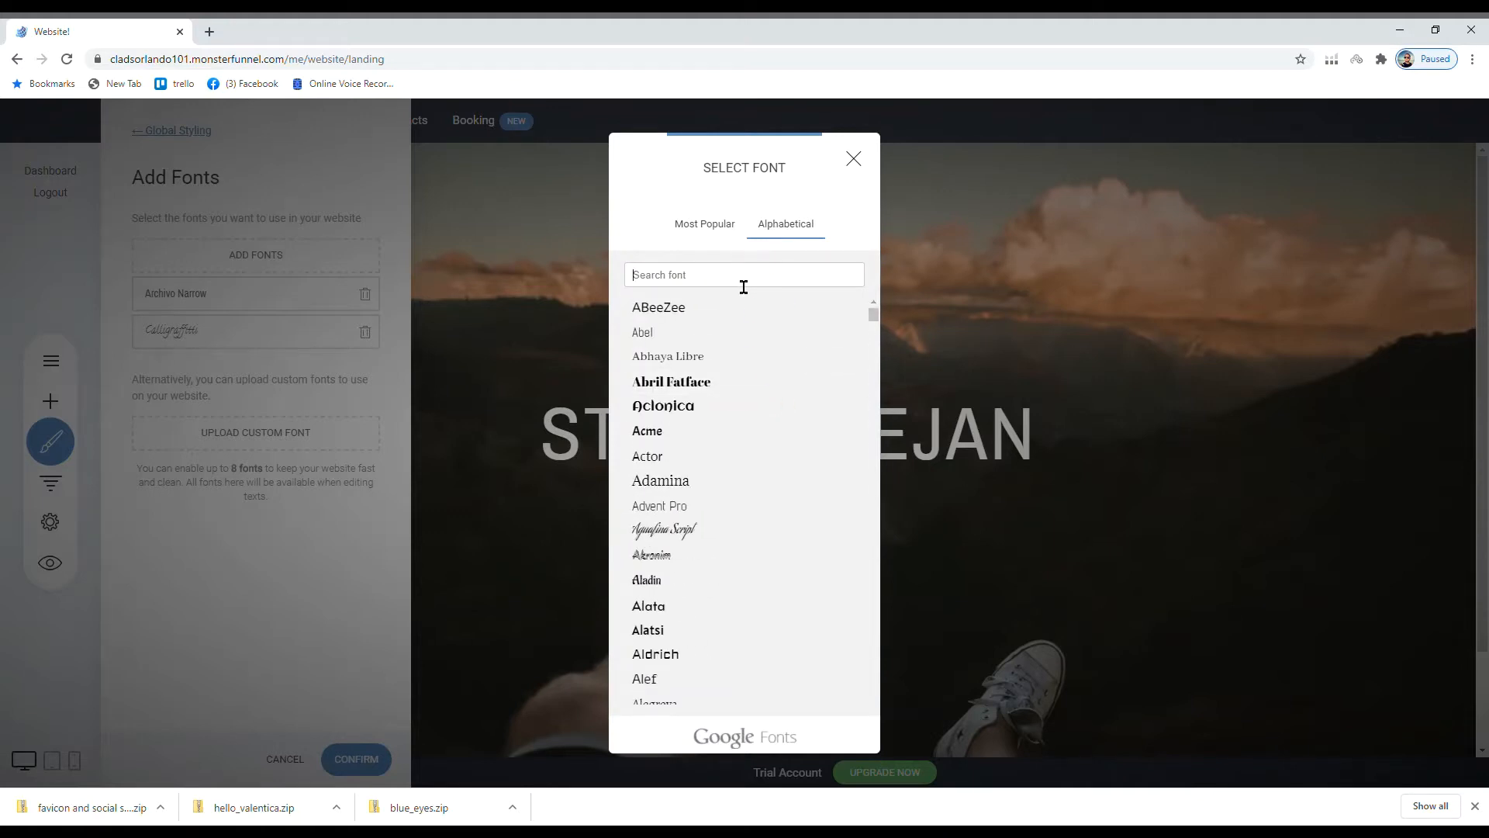
- Search the font picker for "roboto" and close it without adding a font
click(743, 284)
text(roboto)
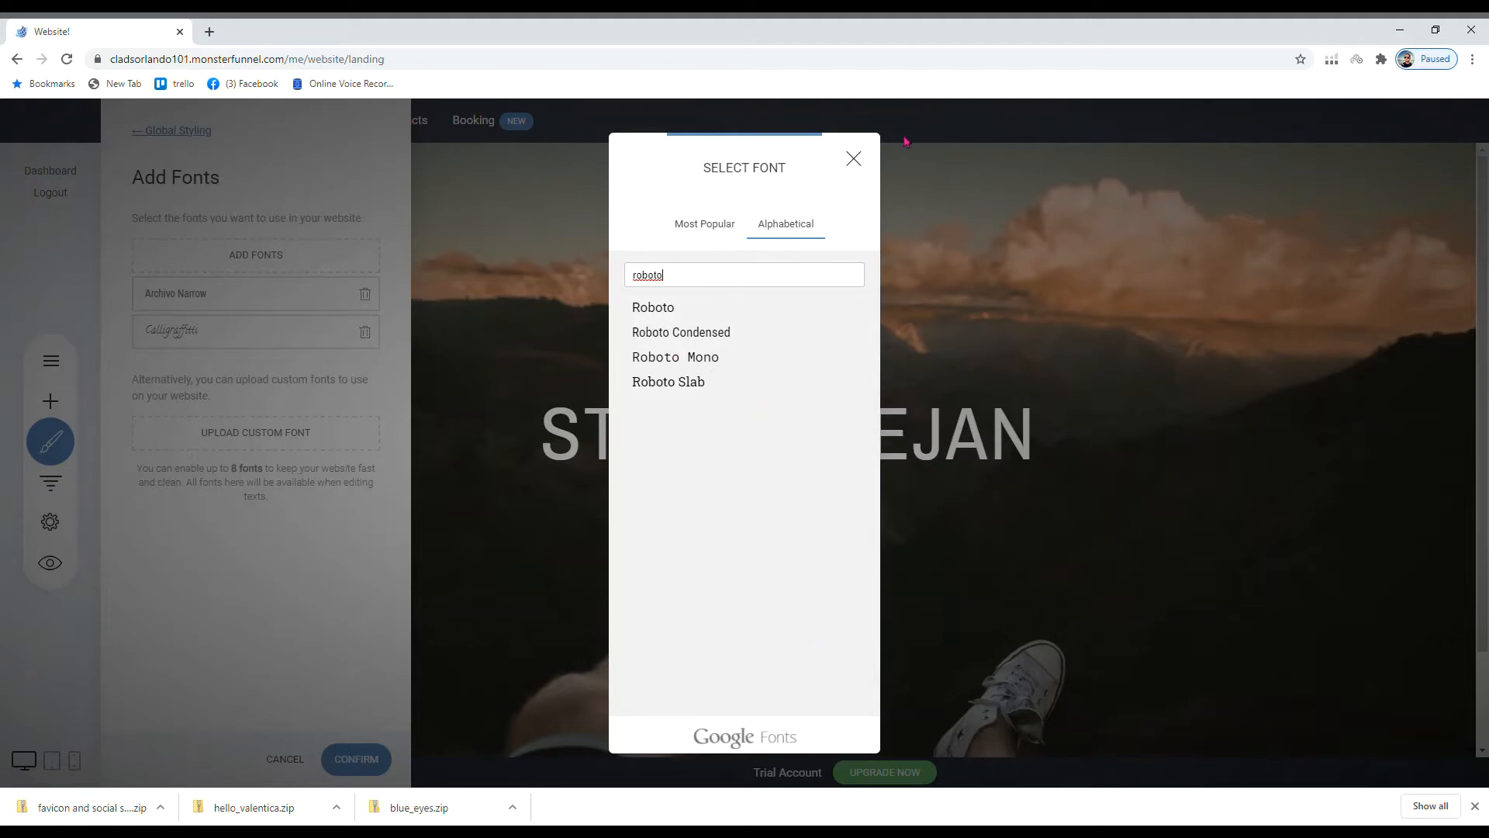
click(854, 159)
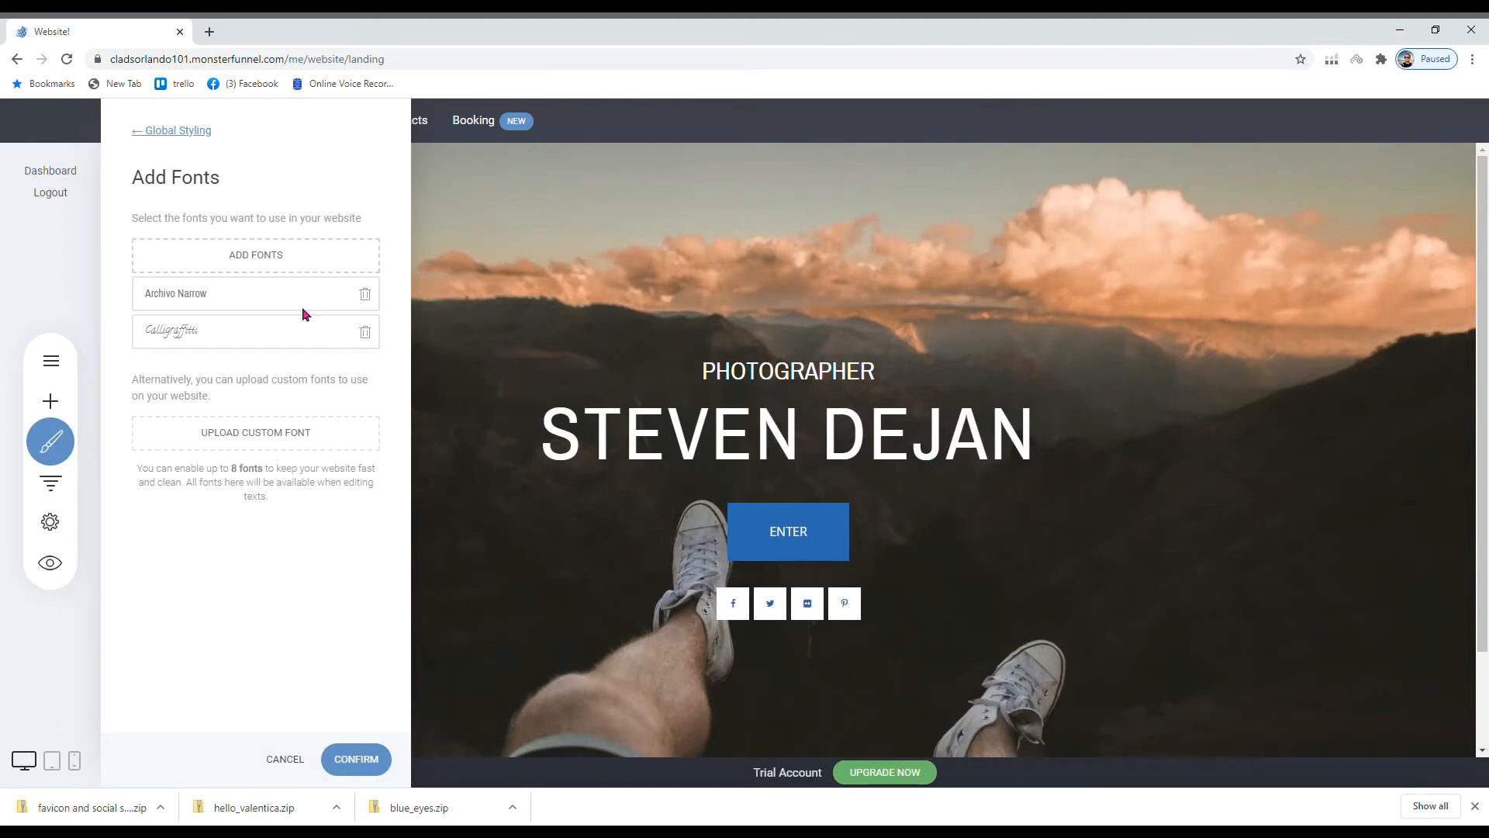
- Start a new custom font and use Hello Valentina.ttf from the file manager as its OTF/TTF file
click(256, 436)
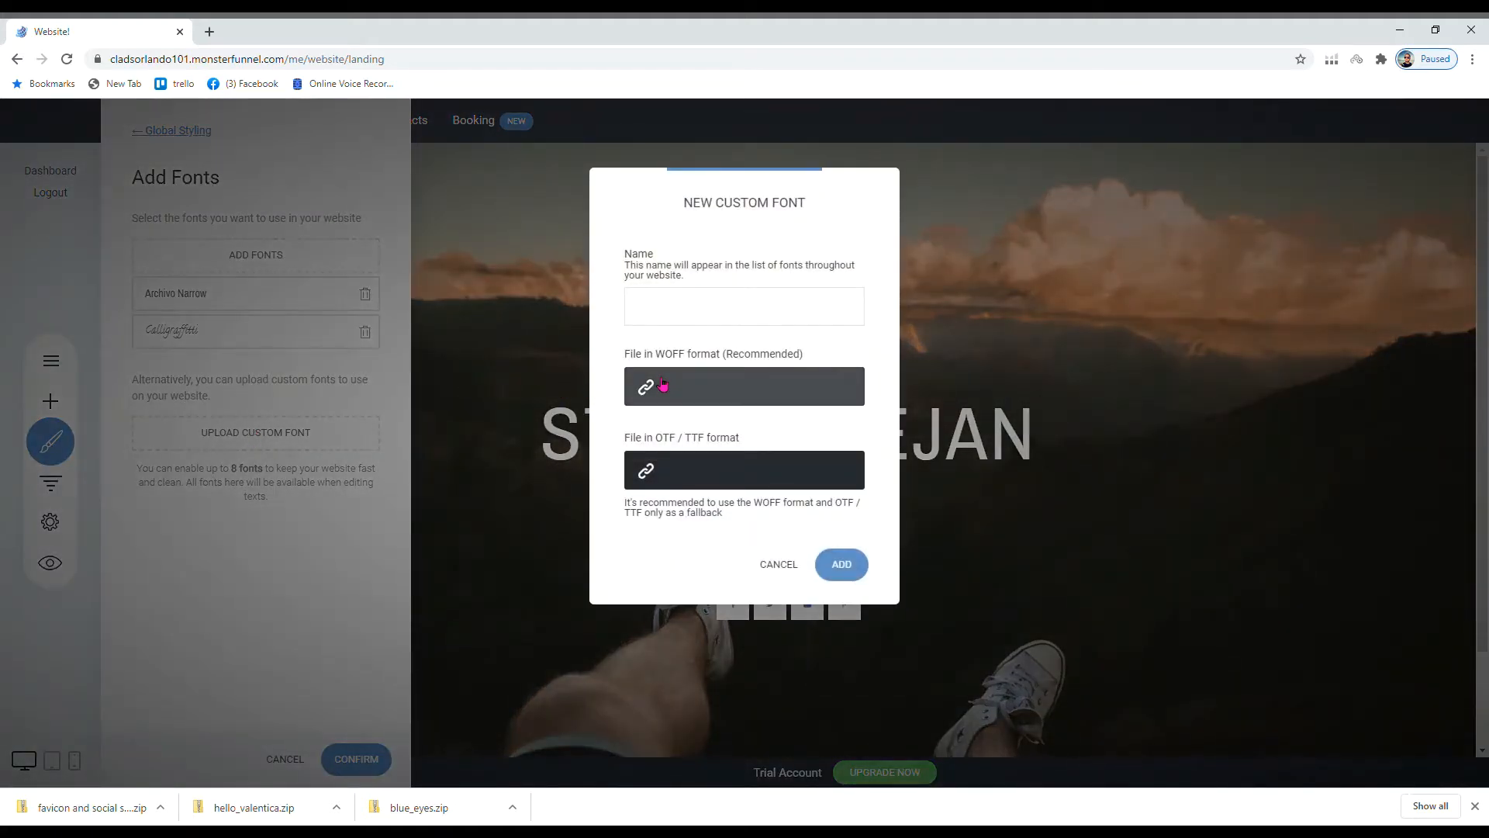
click(778, 565)
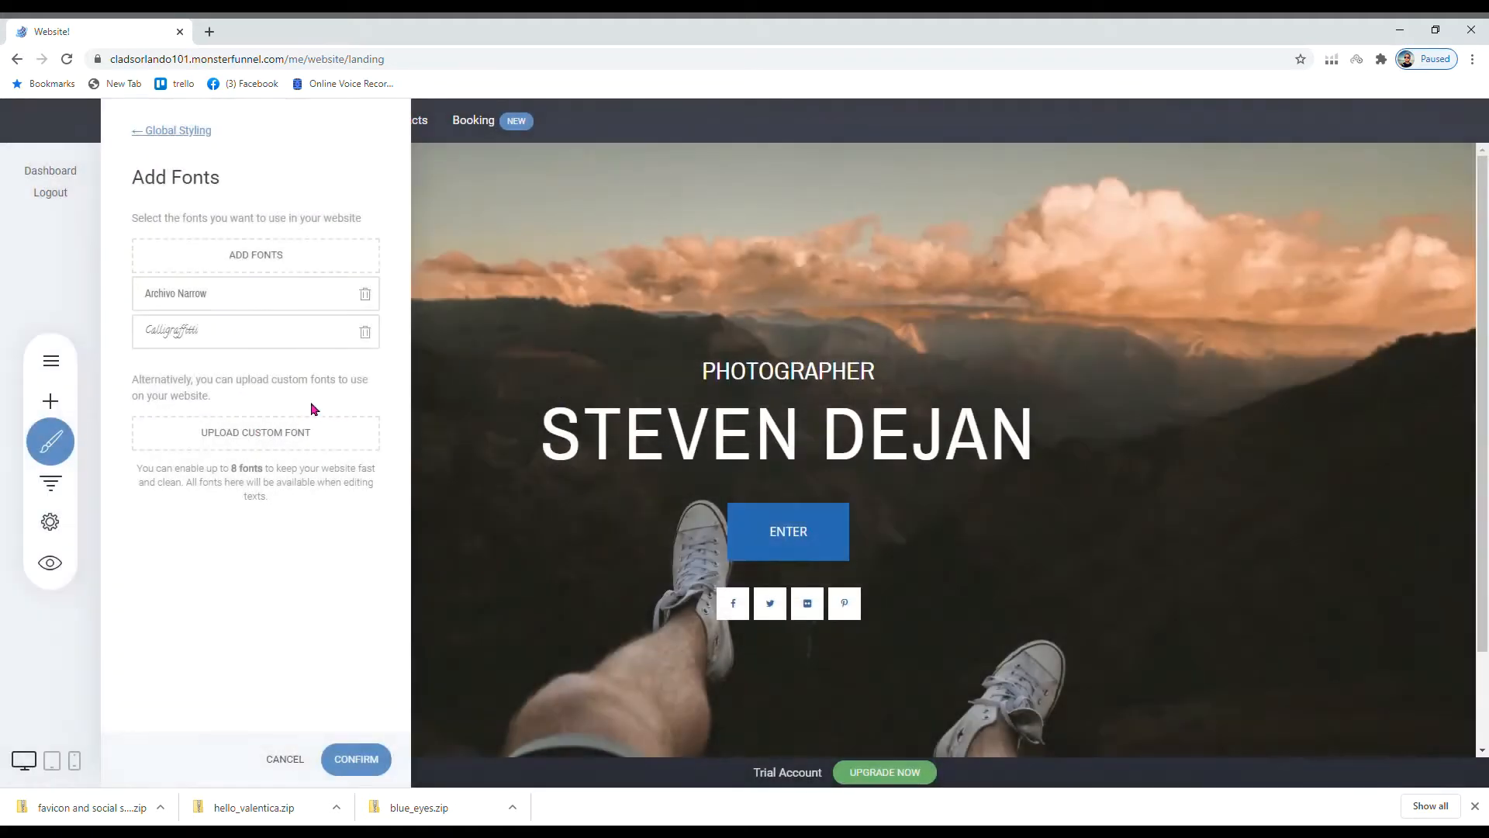
click(260, 439)
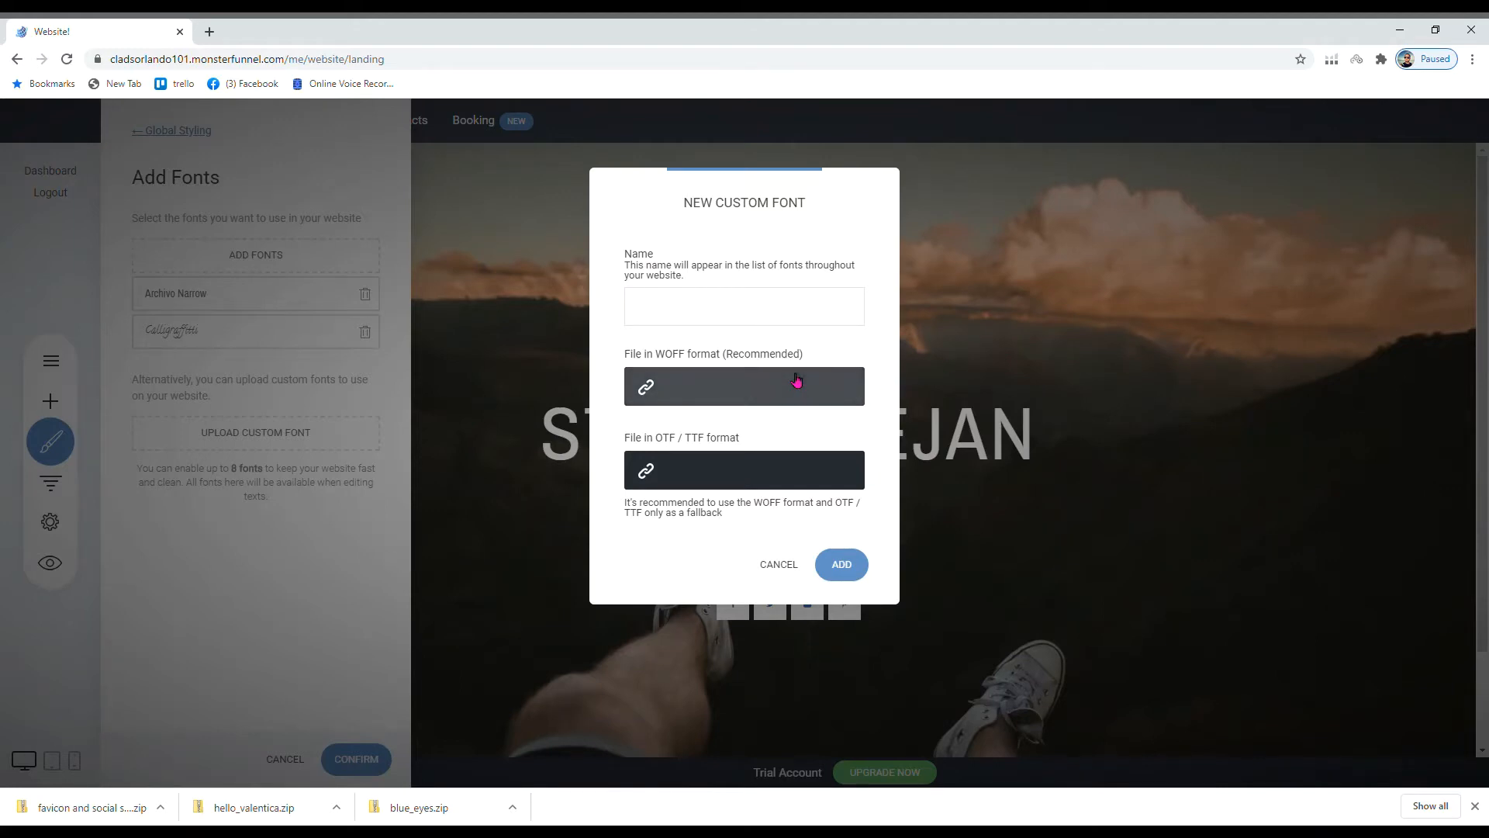
click(718, 475)
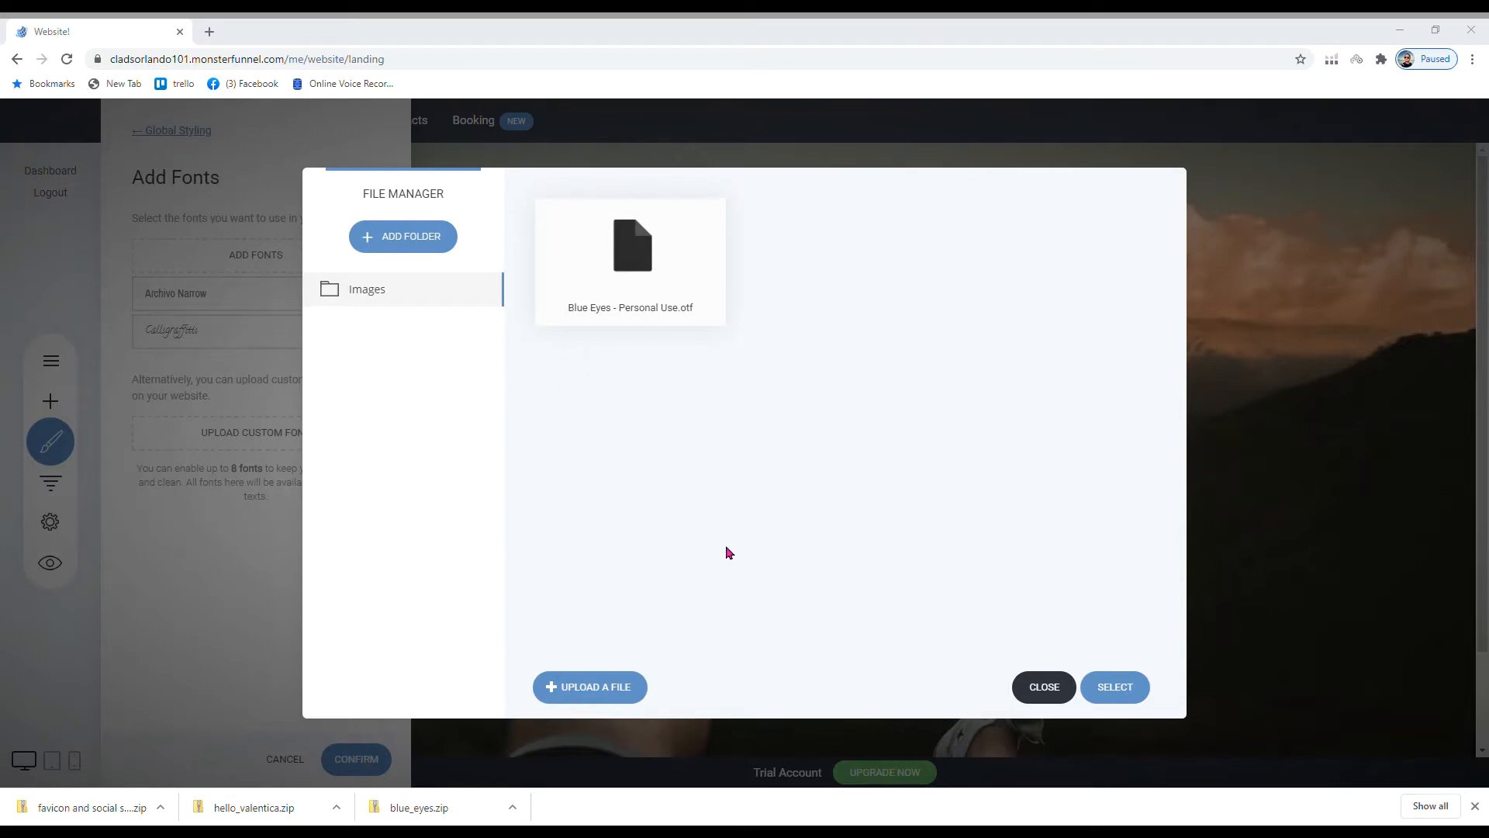
drag(812, 498, 904, 292)
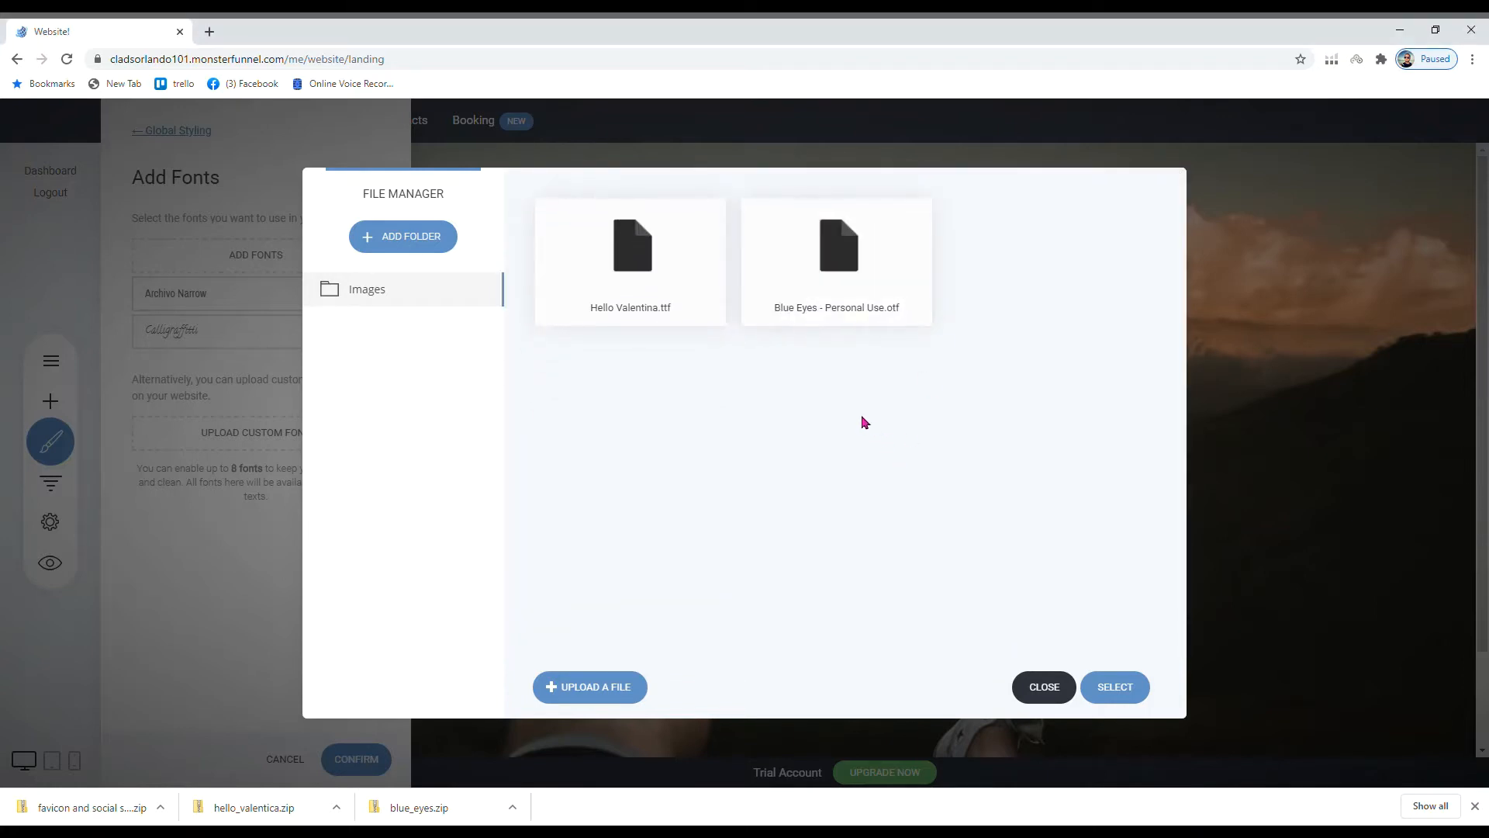
click(648, 244)
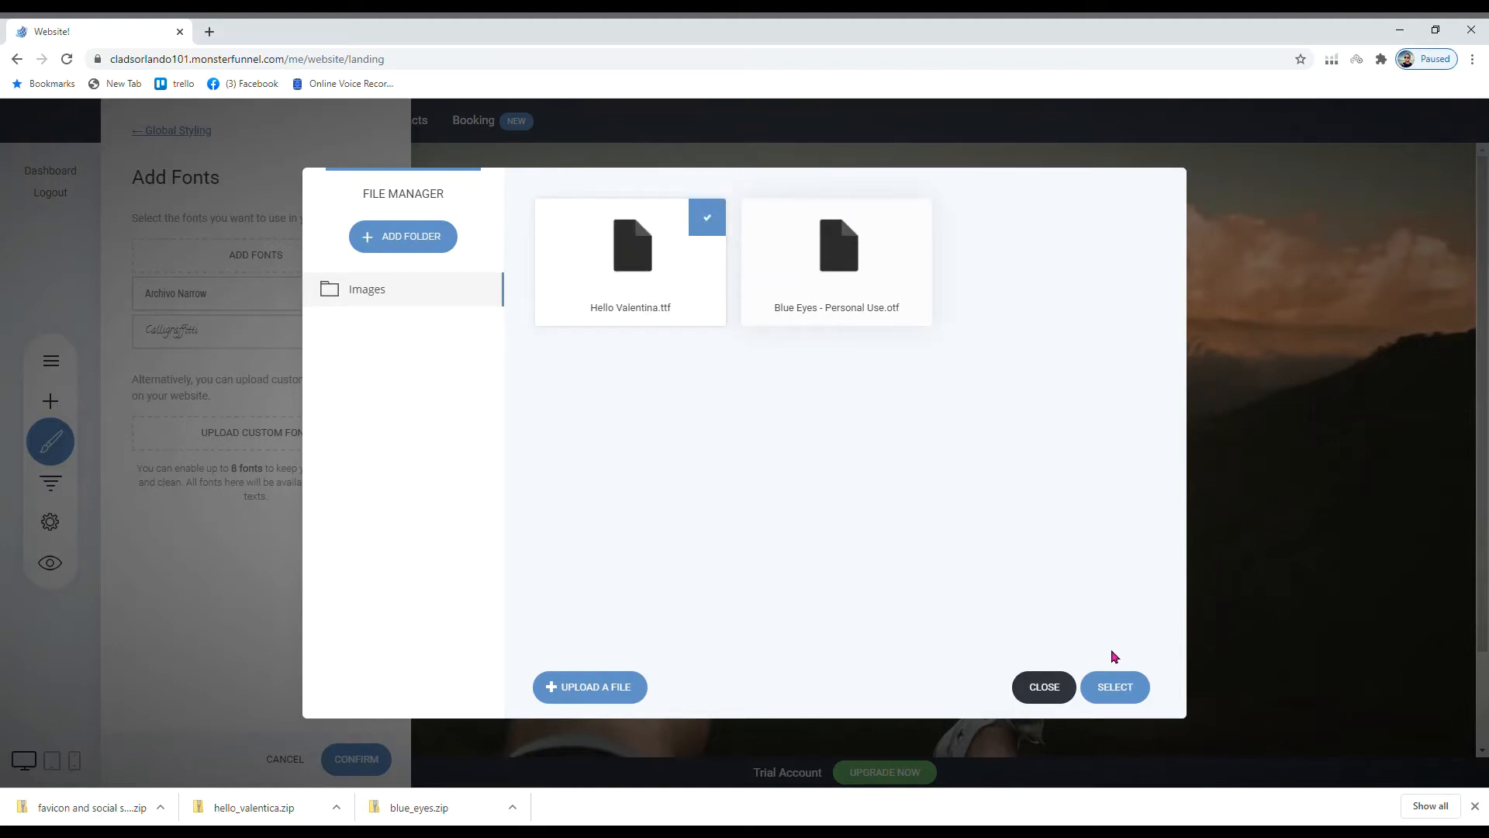
click(1120, 689)
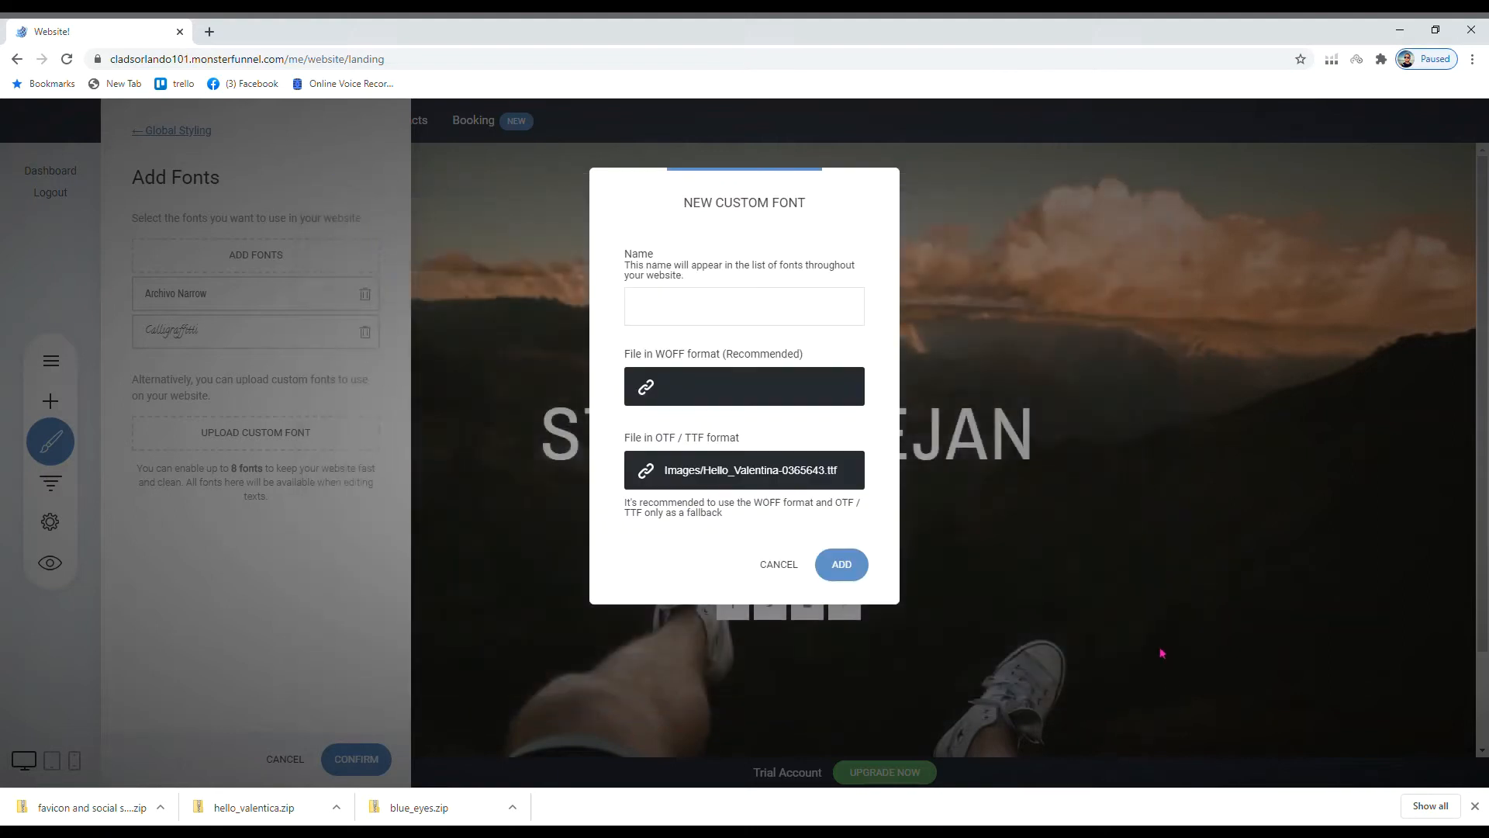
- Name the custom font Hello Valentina, add it to the website and confirm the font settings
click(841, 565)
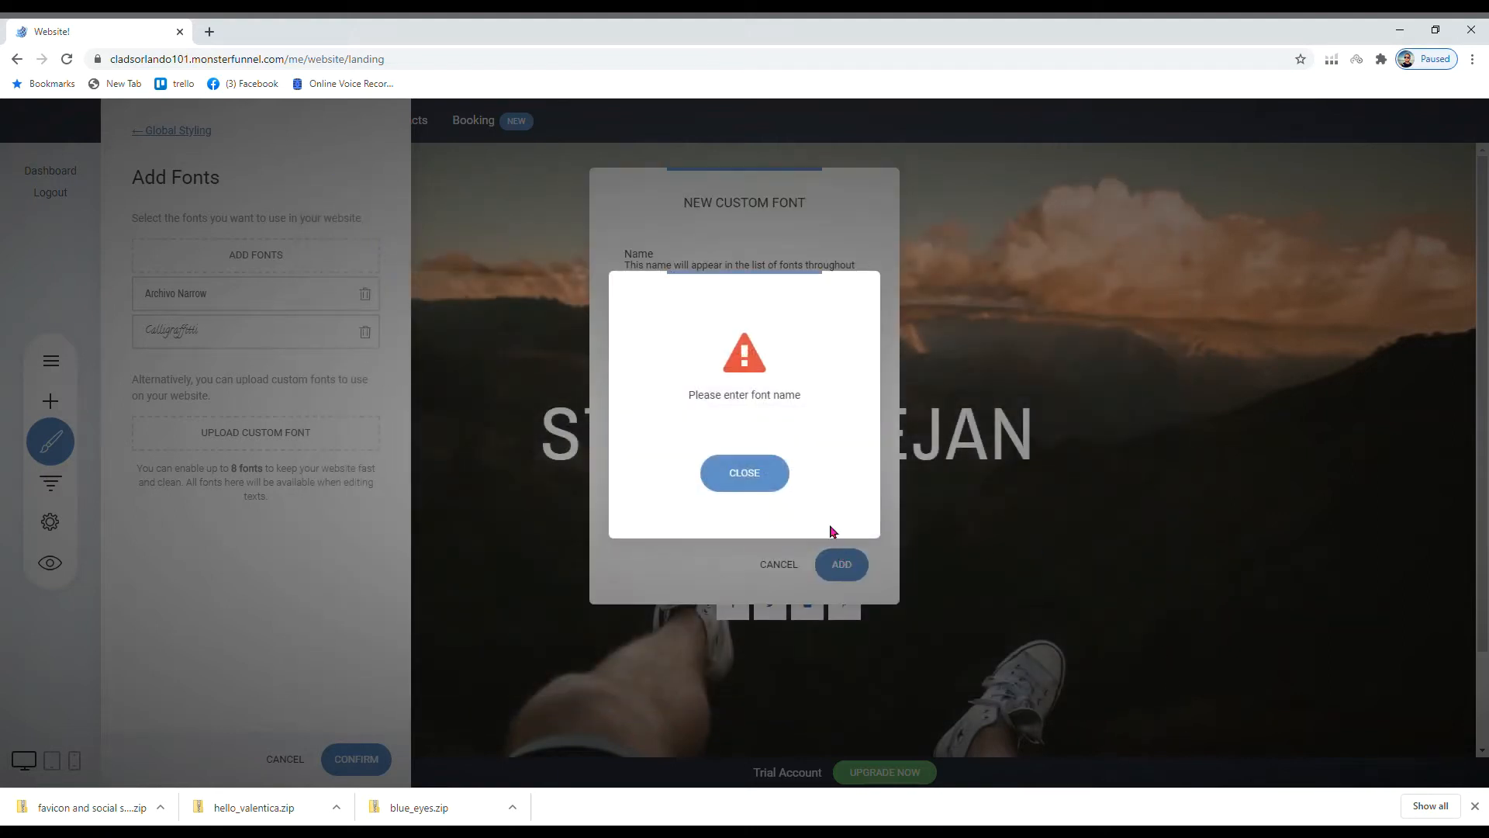
click(729, 486)
click(694, 313)
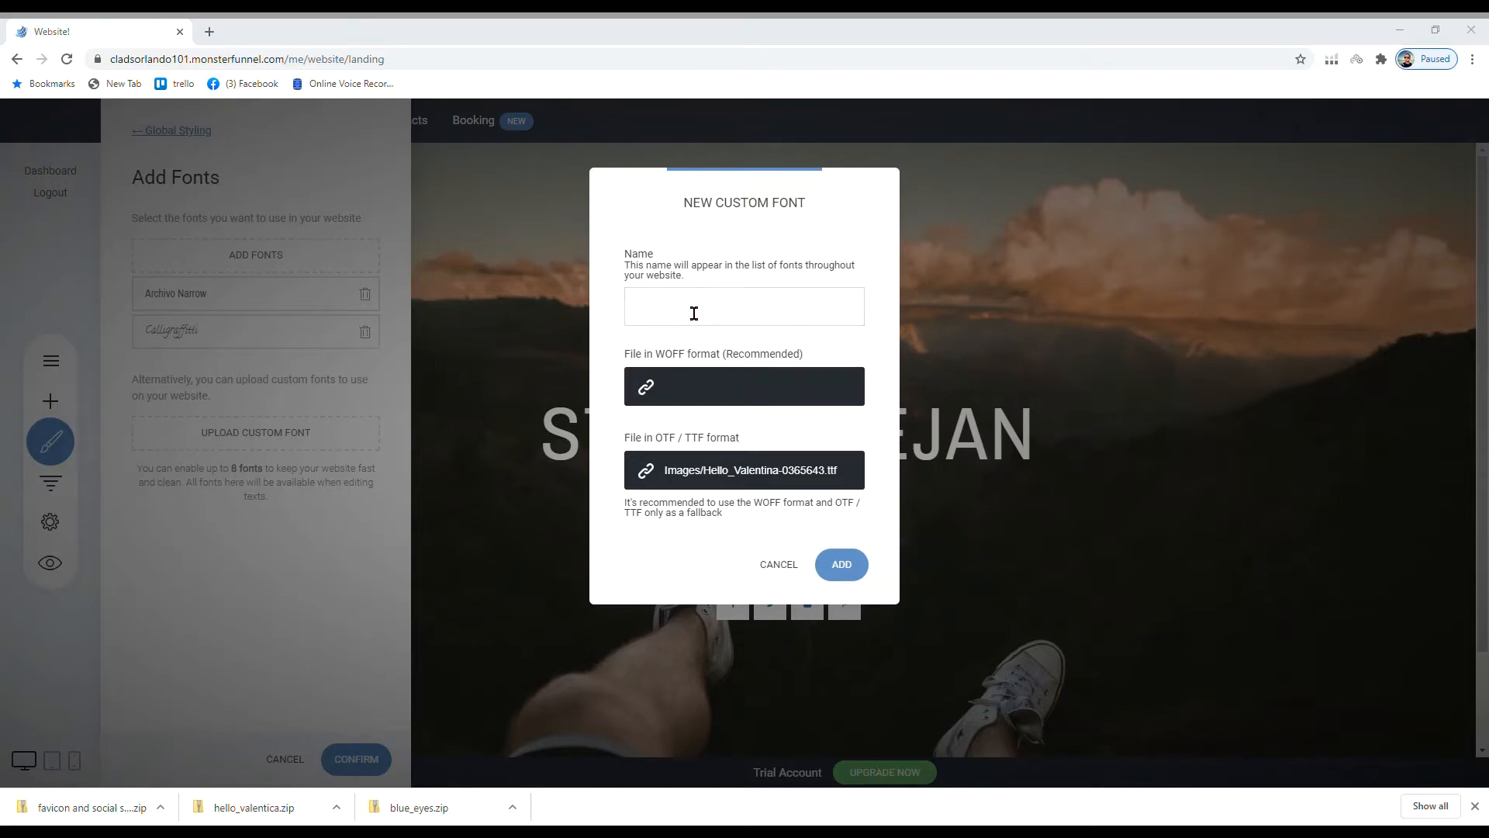
click(694, 313)
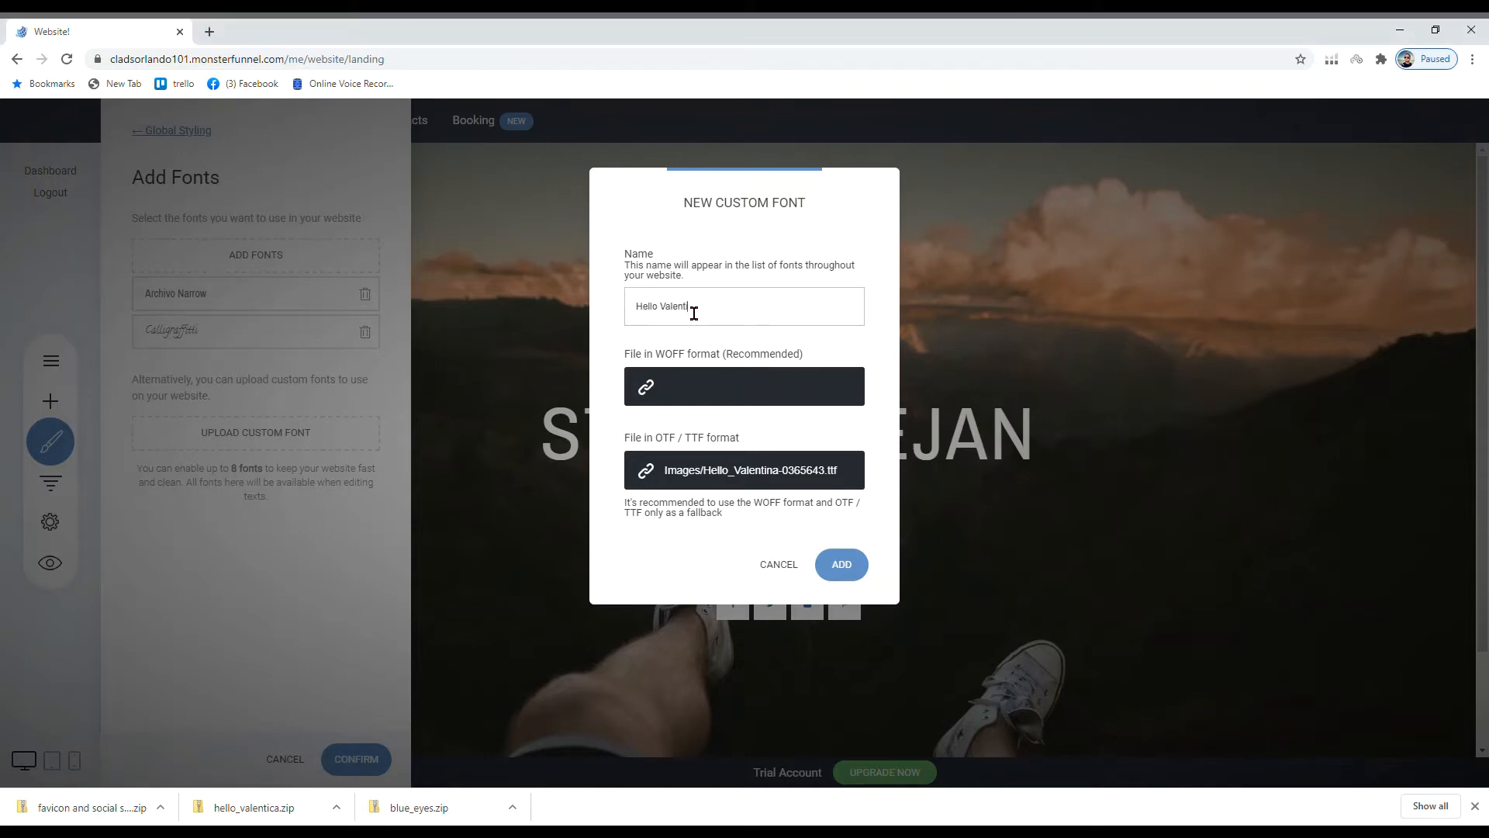
click(845, 562)
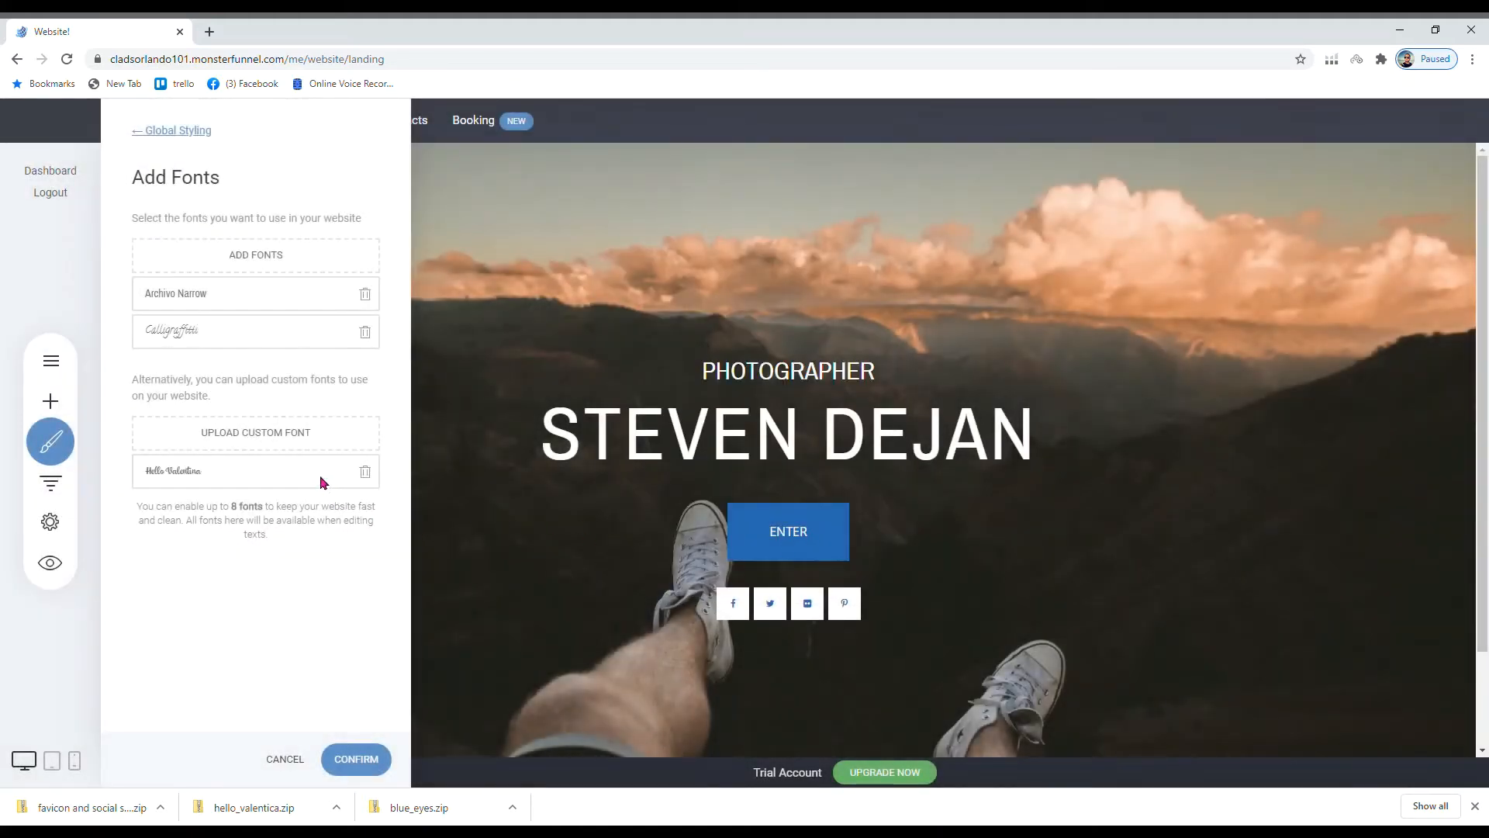
drag(308, 467, 306, 340)
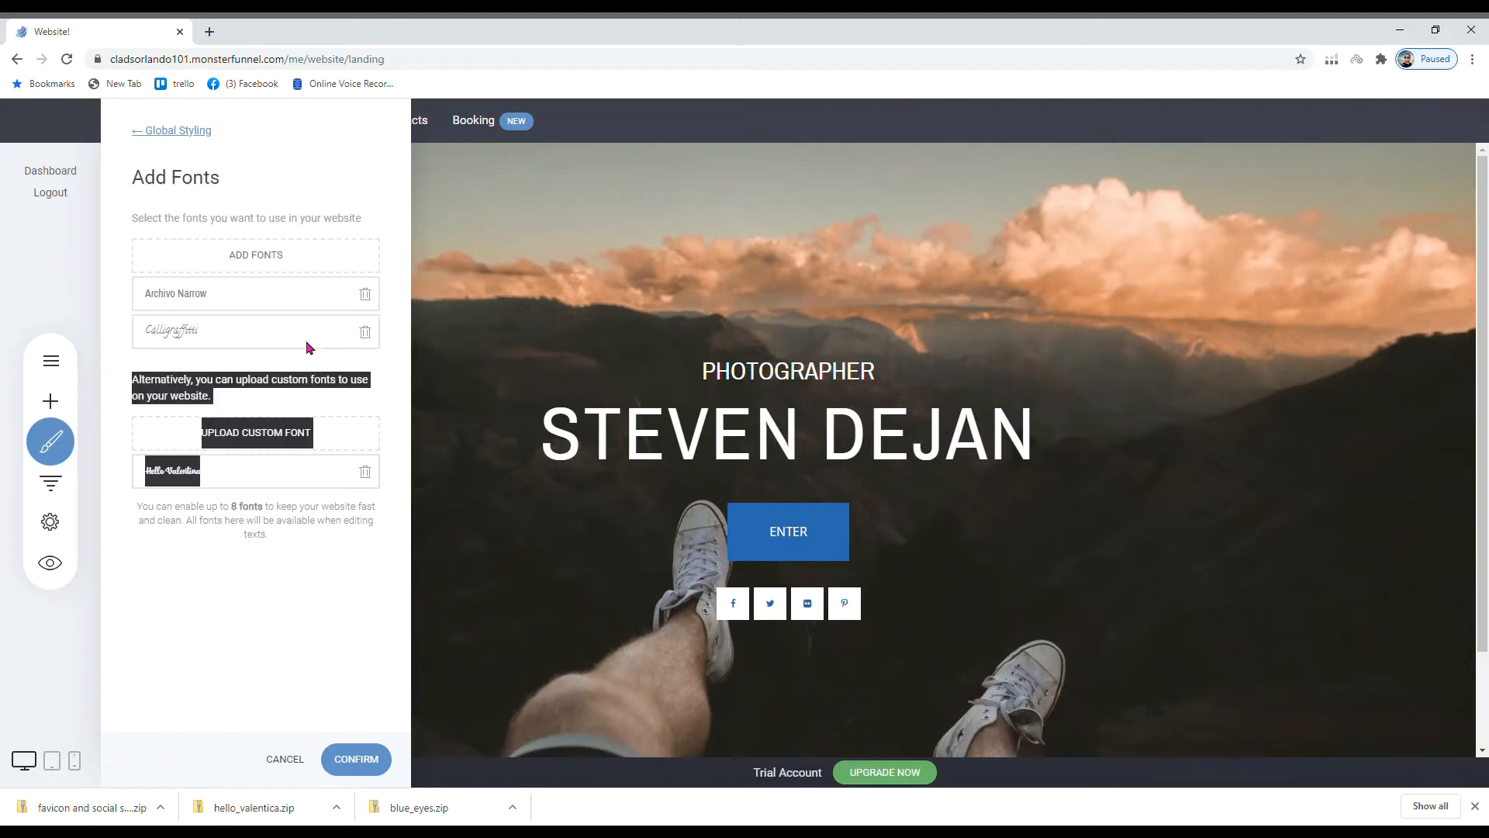
click(202, 598)
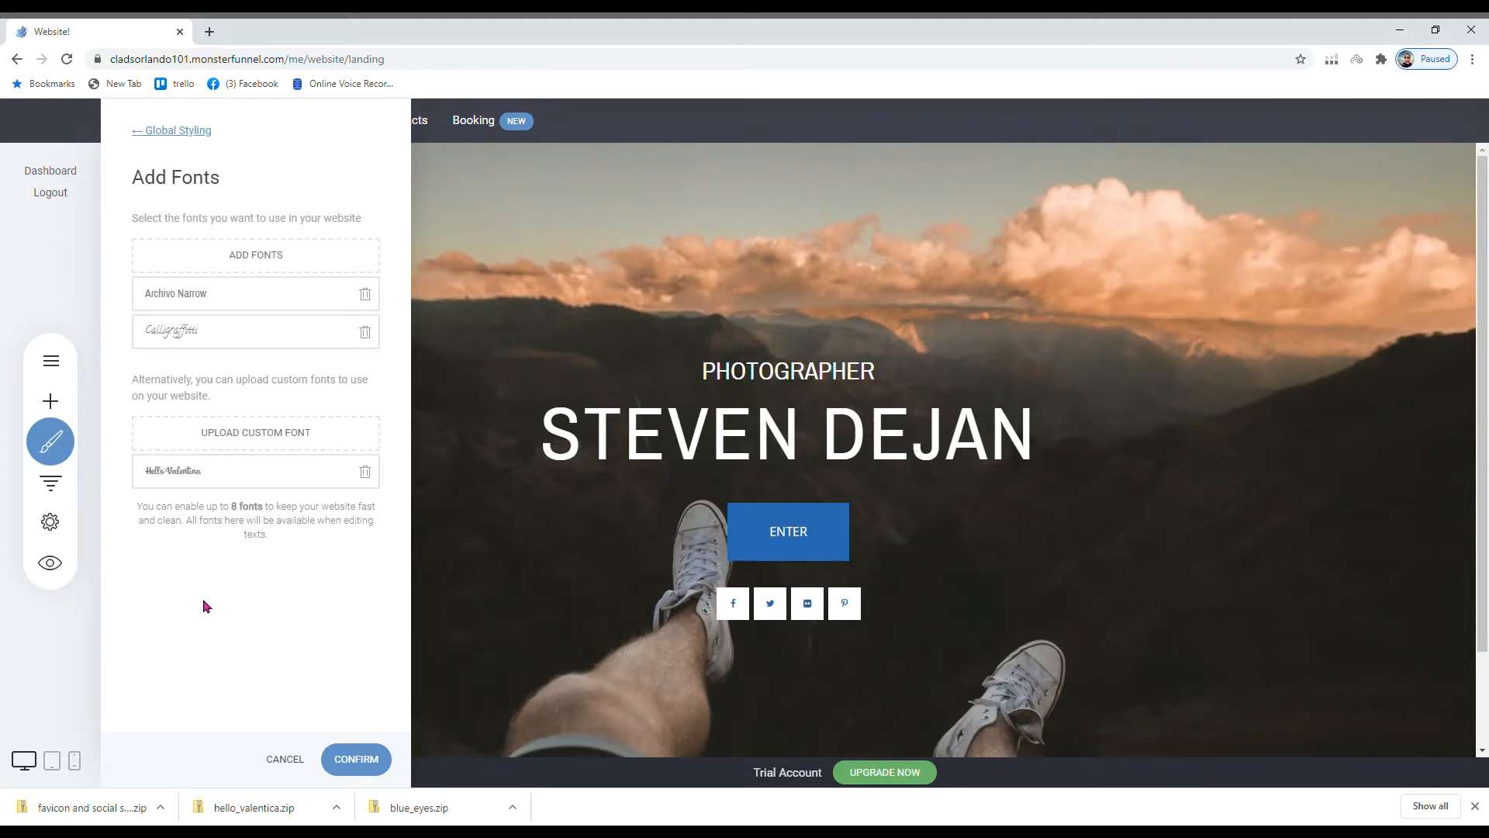
click(356, 756)
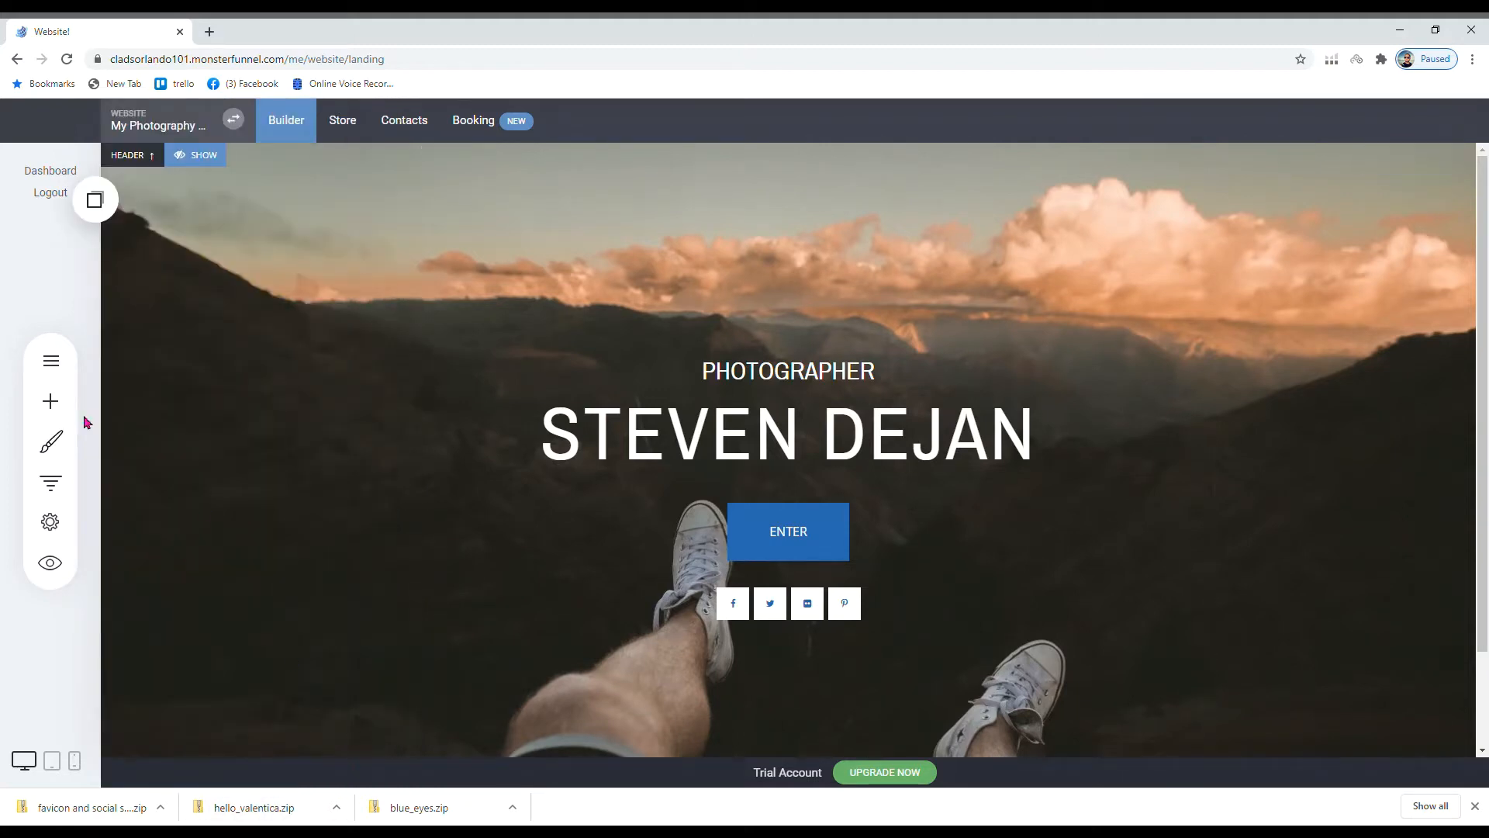
- Apply the Hello Valentina font to the large main heading on the landing page
click(664, 445)
click(508, 372)
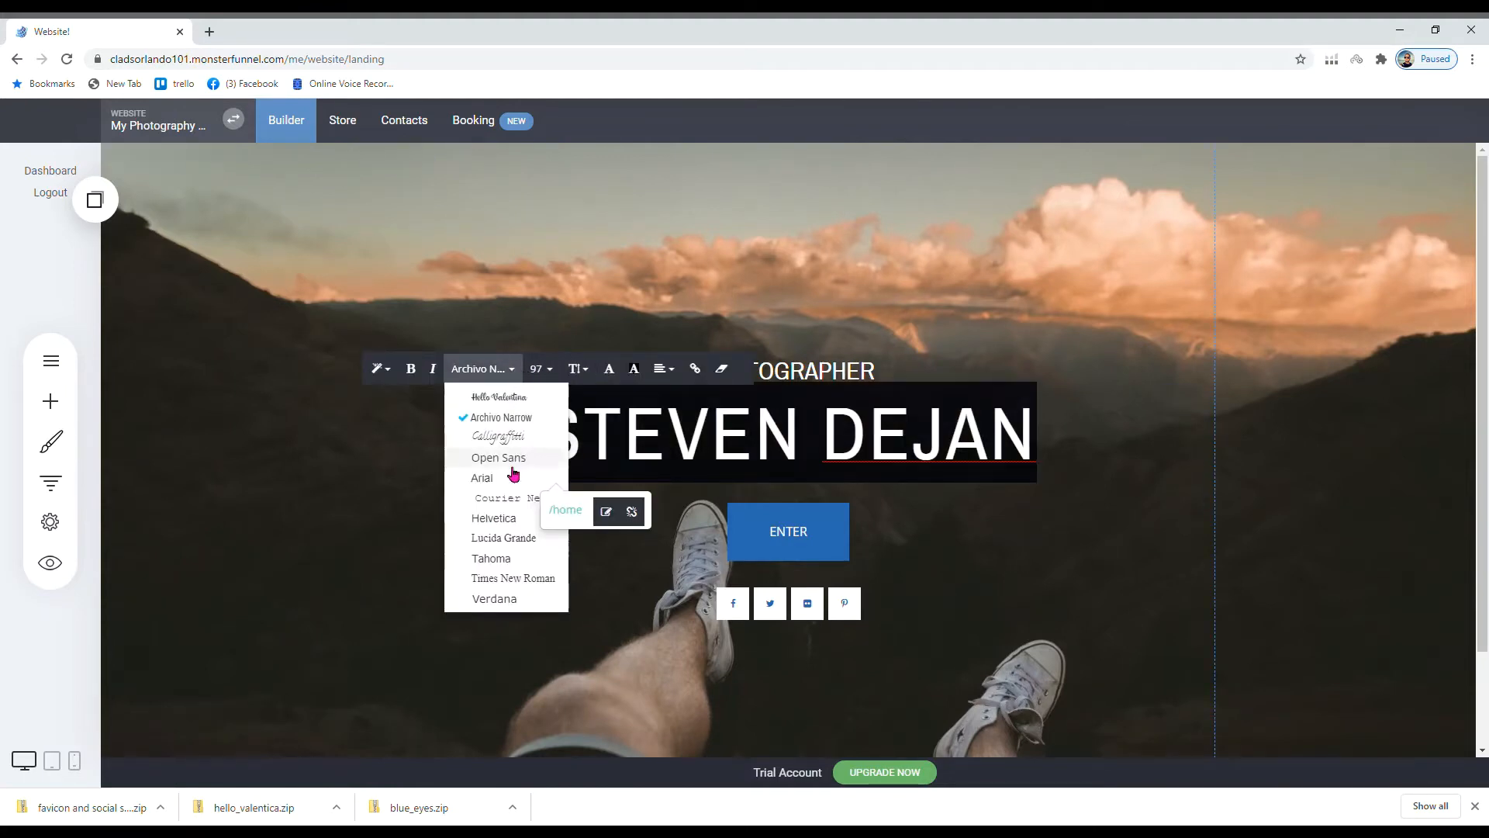
click(500, 398)
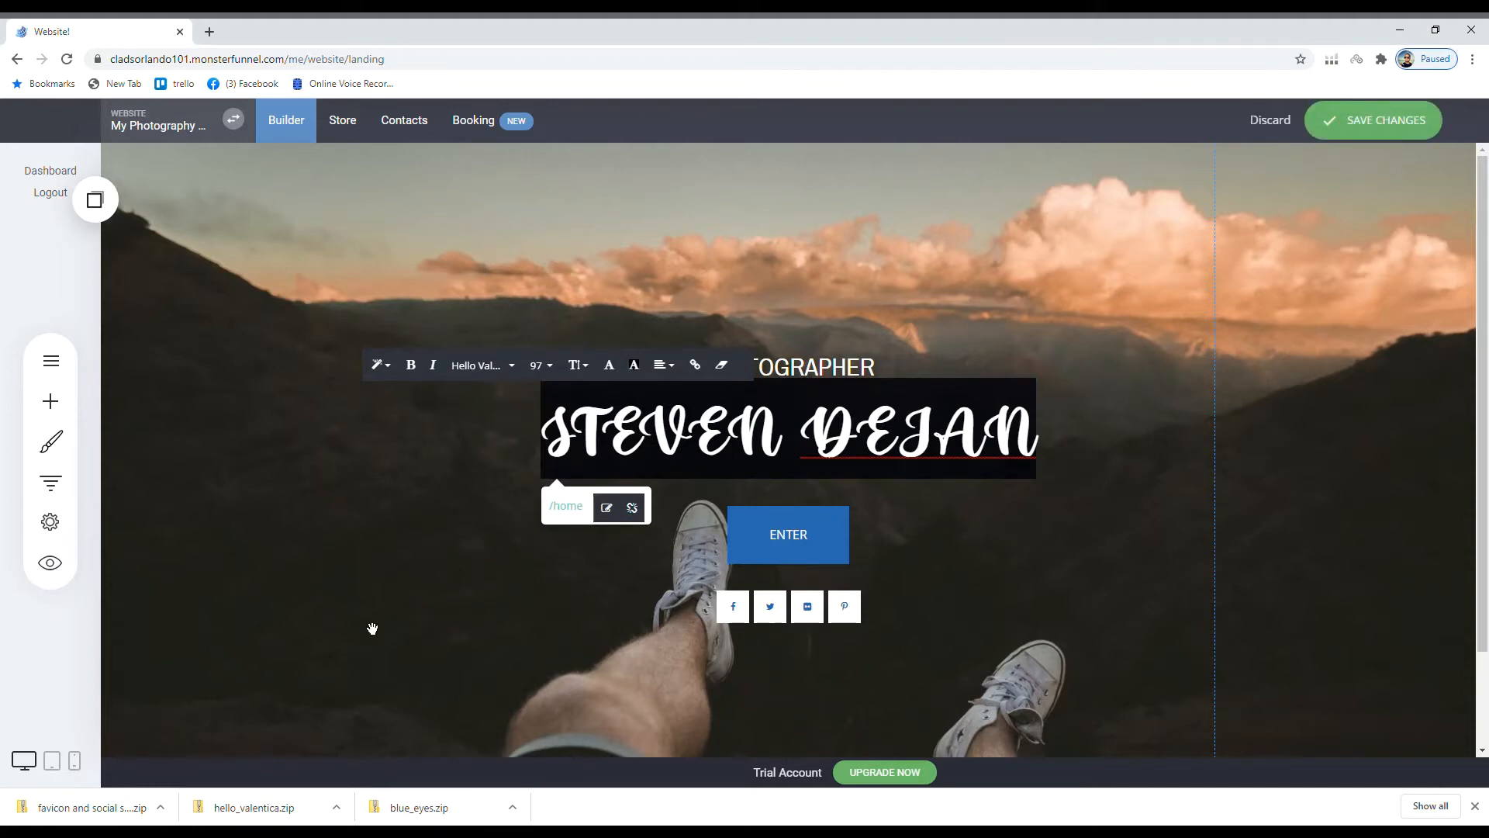
- Set the landing page's main heading back to the Archivo Narrow font and leave the text editing
click(511, 371)
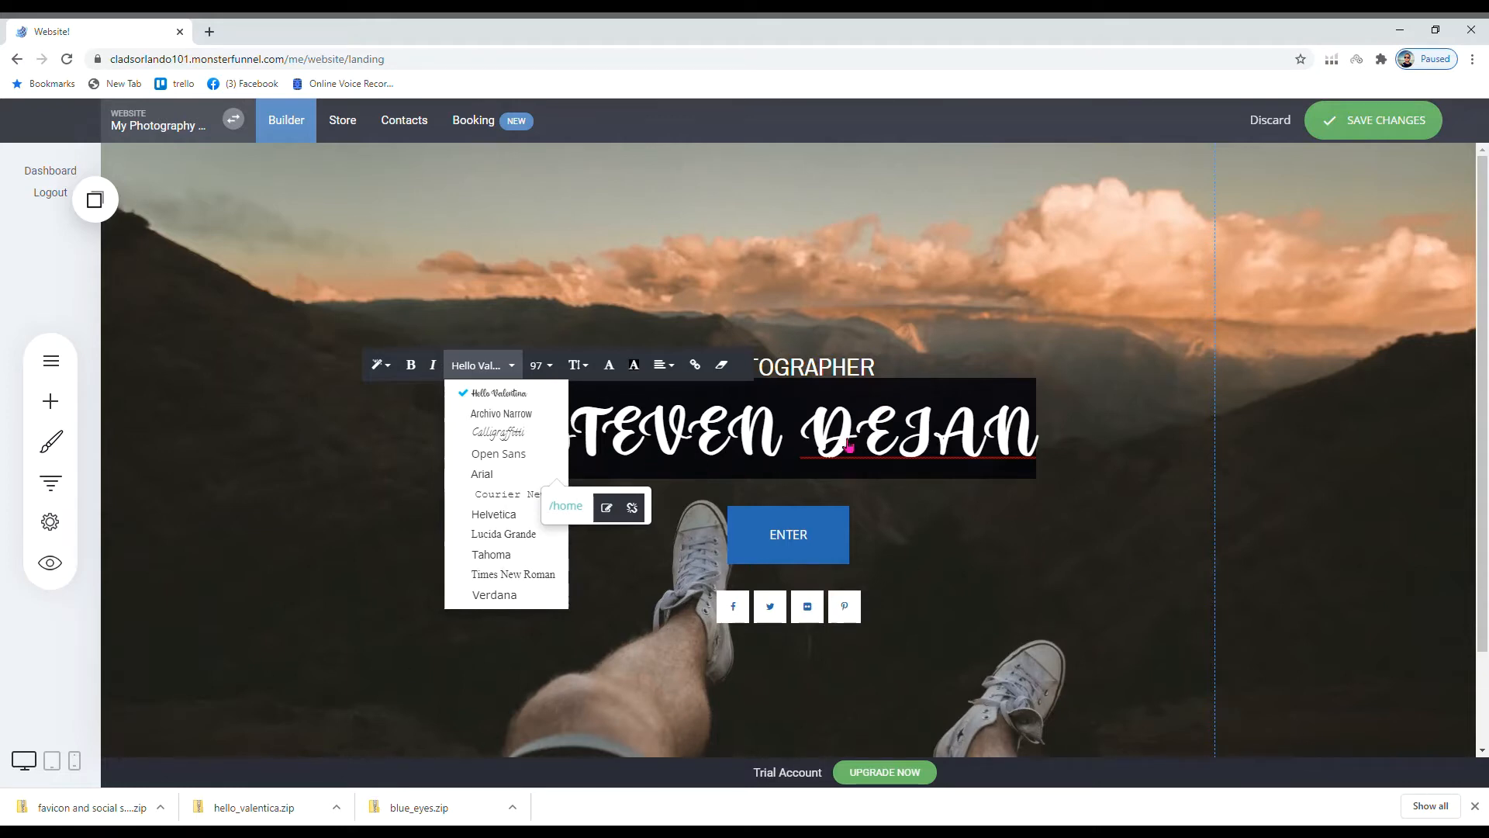
click(514, 415)
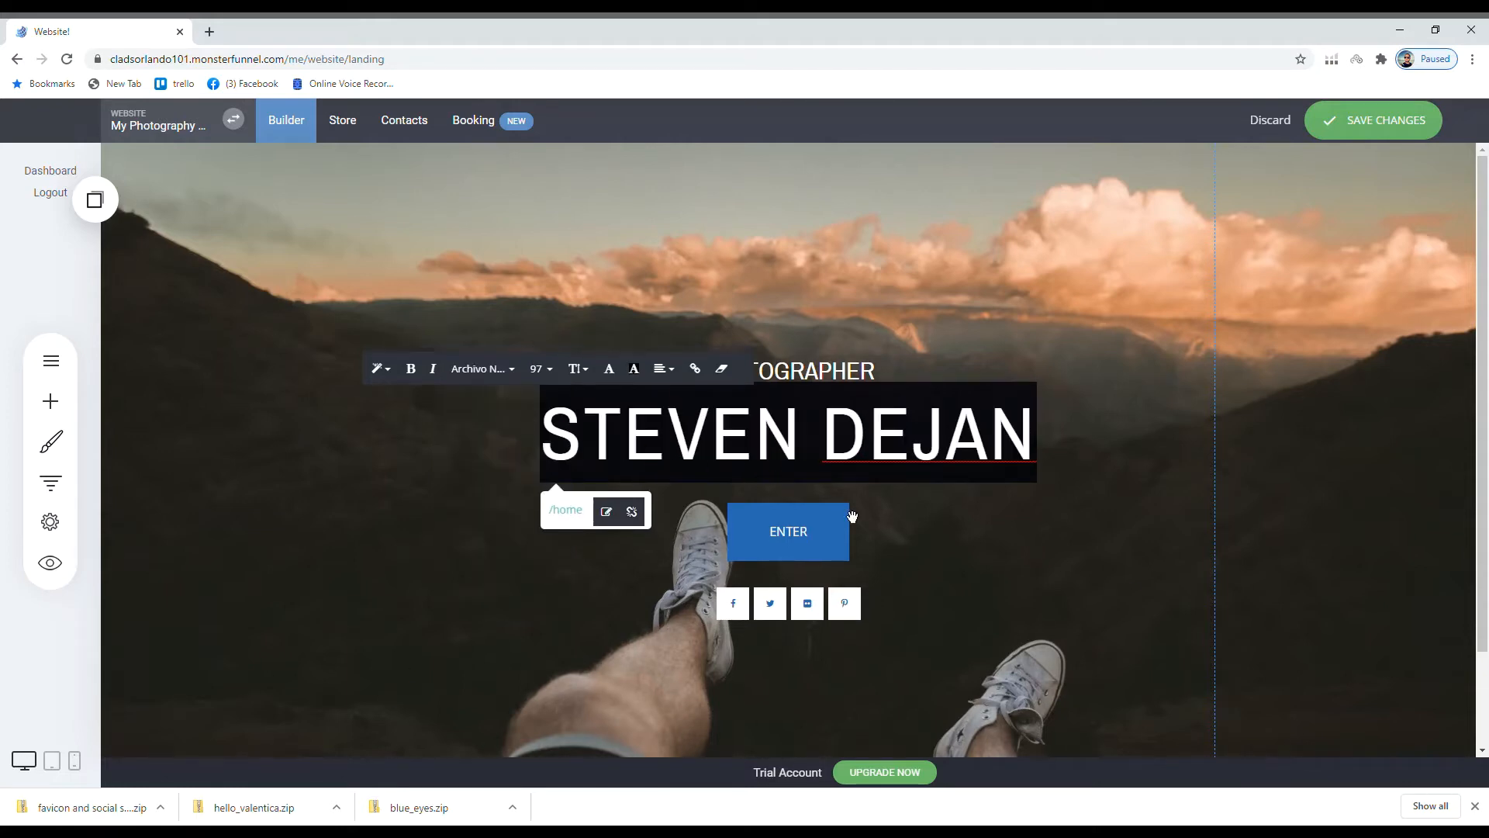
click(1010, 535)
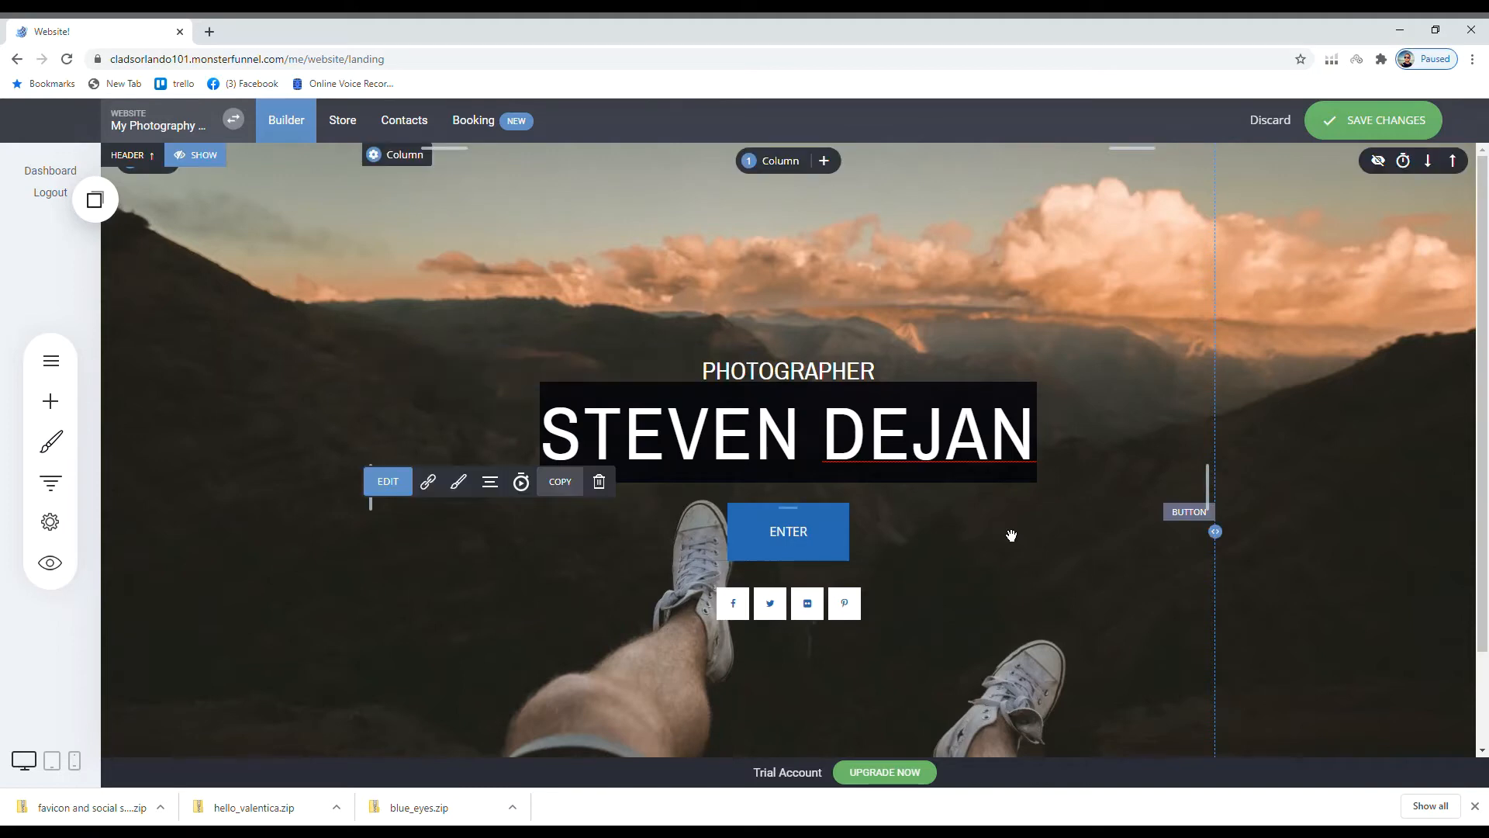
- Try to open the Home page from the website's page list and save the pending changes
click(50, 440)
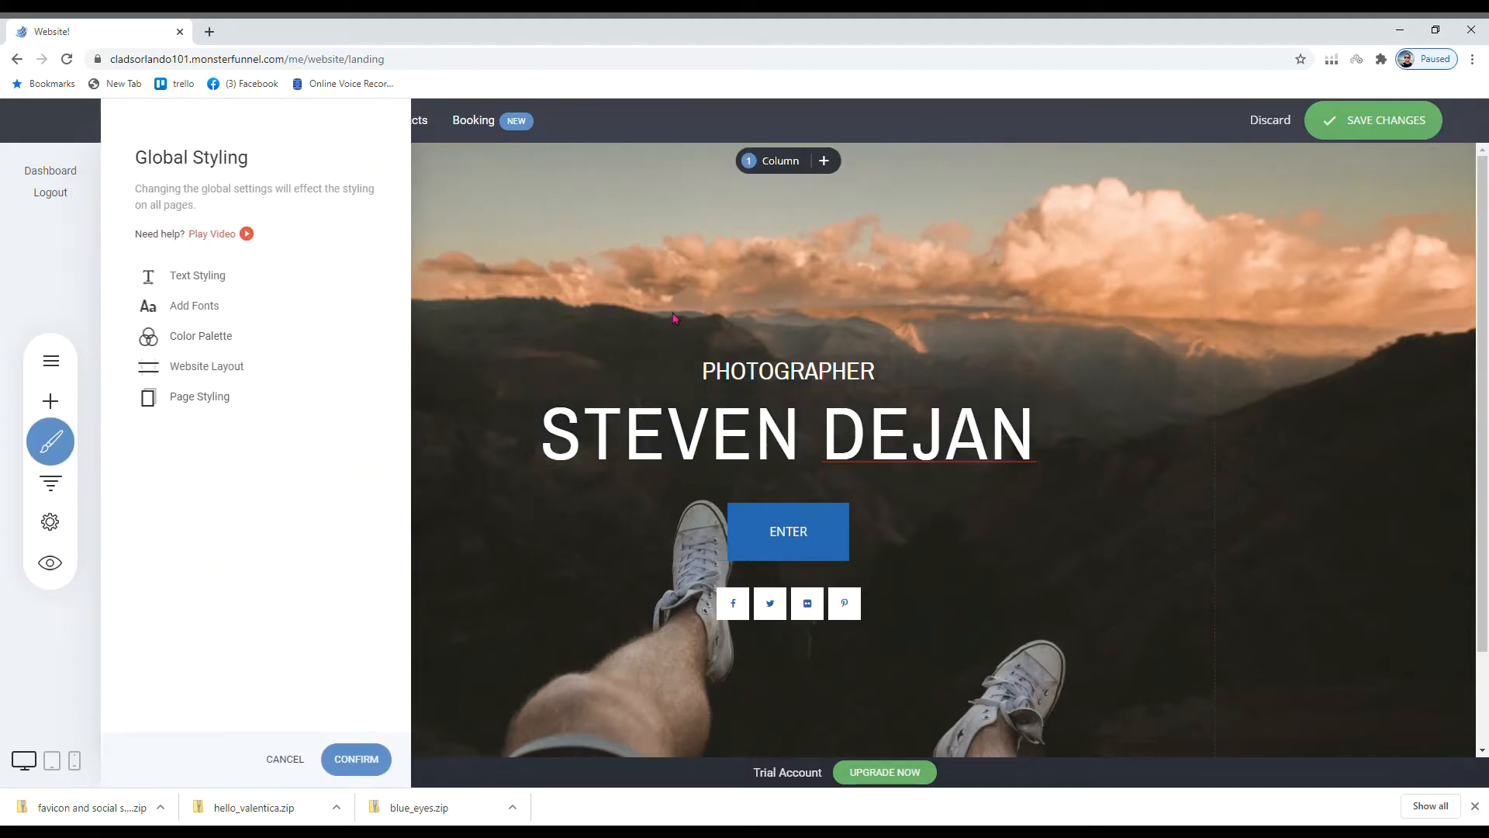
click(52, 359)
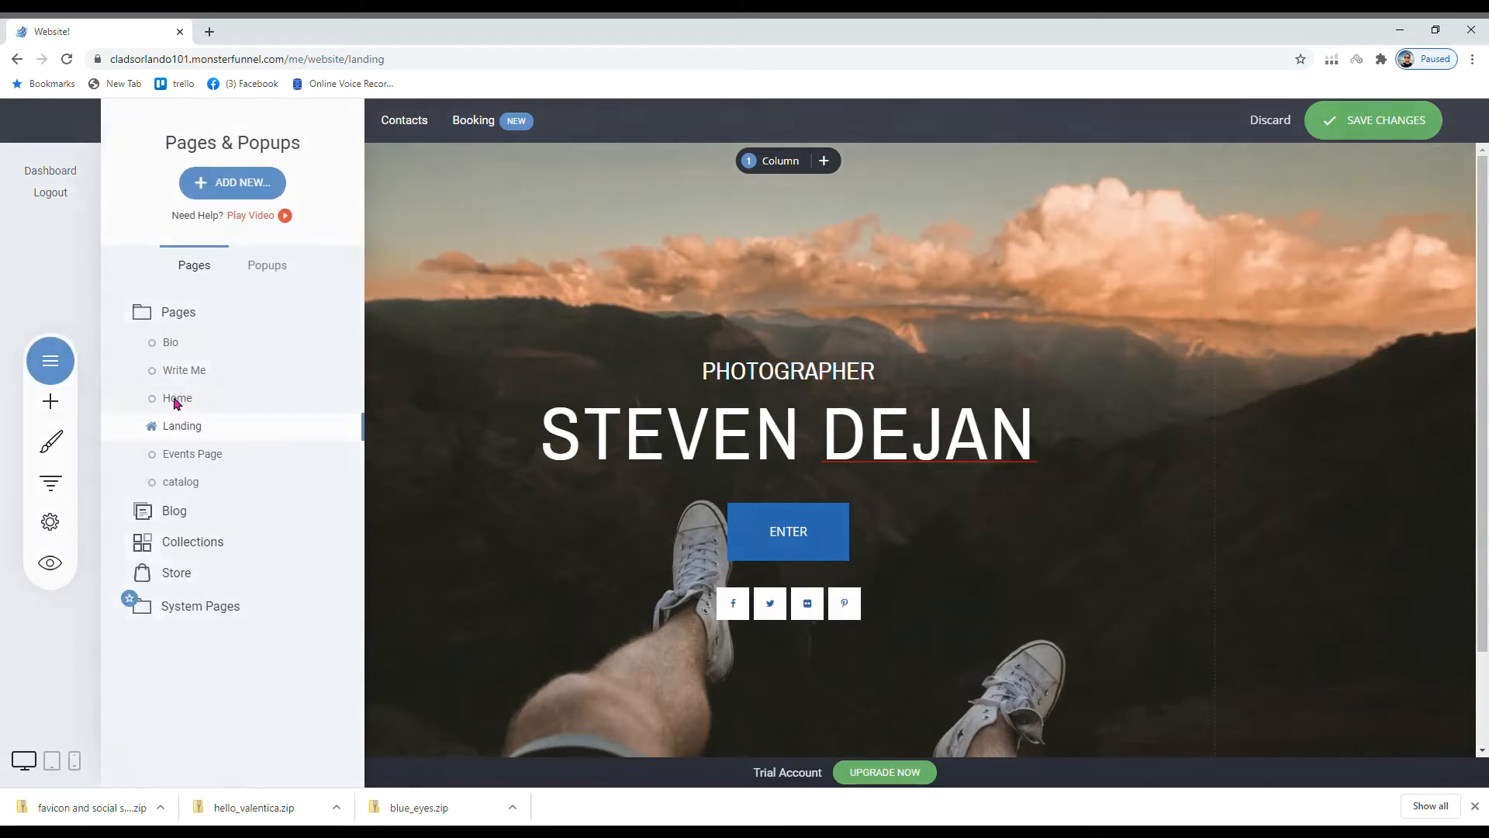
click(176, 398)
click(797, 434)
click(1410, 120)
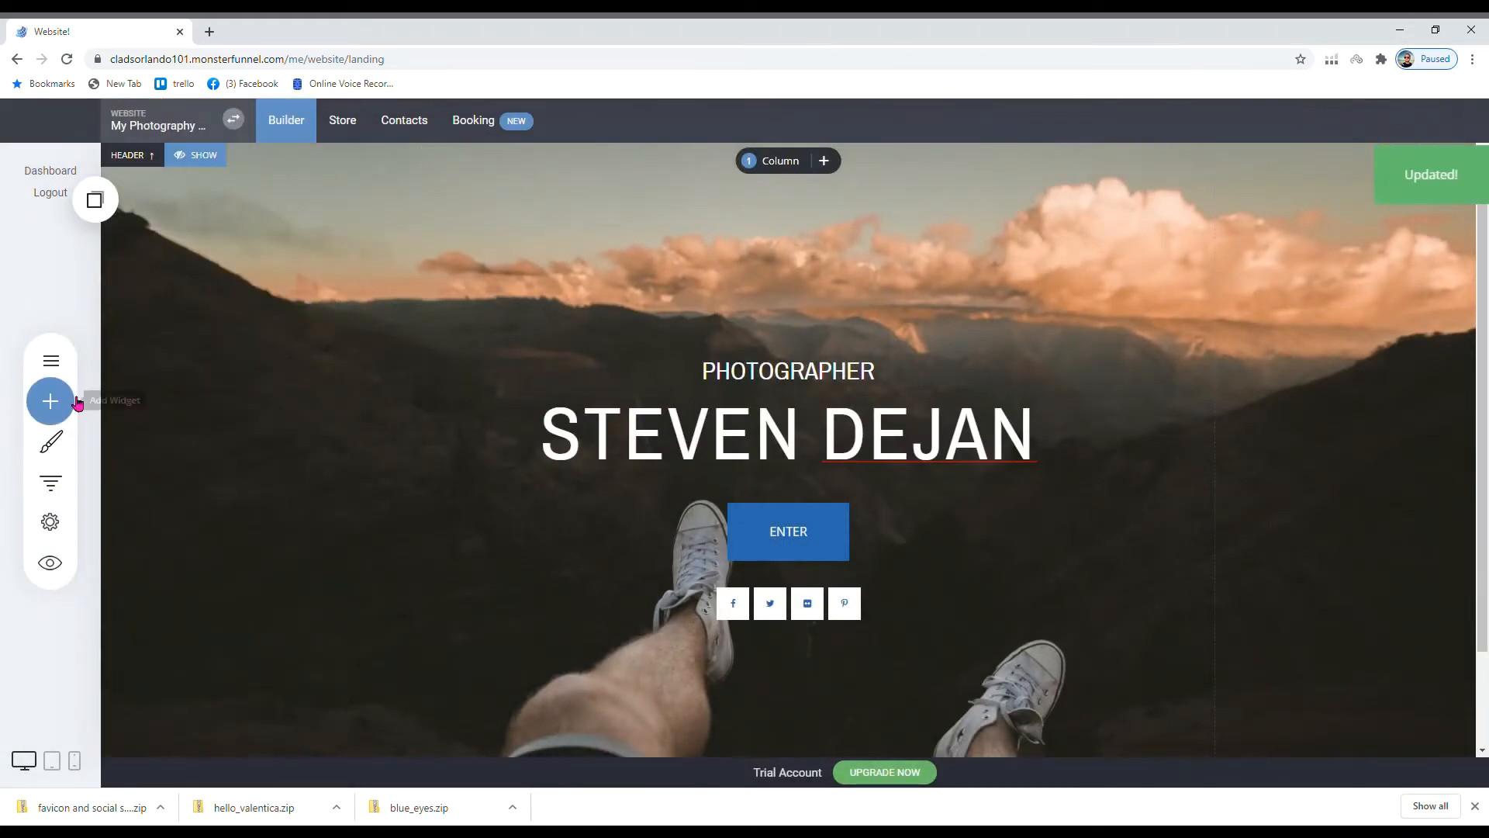
- Open the website's Home page in the builder and look over its photo gallery
click(74, 401)
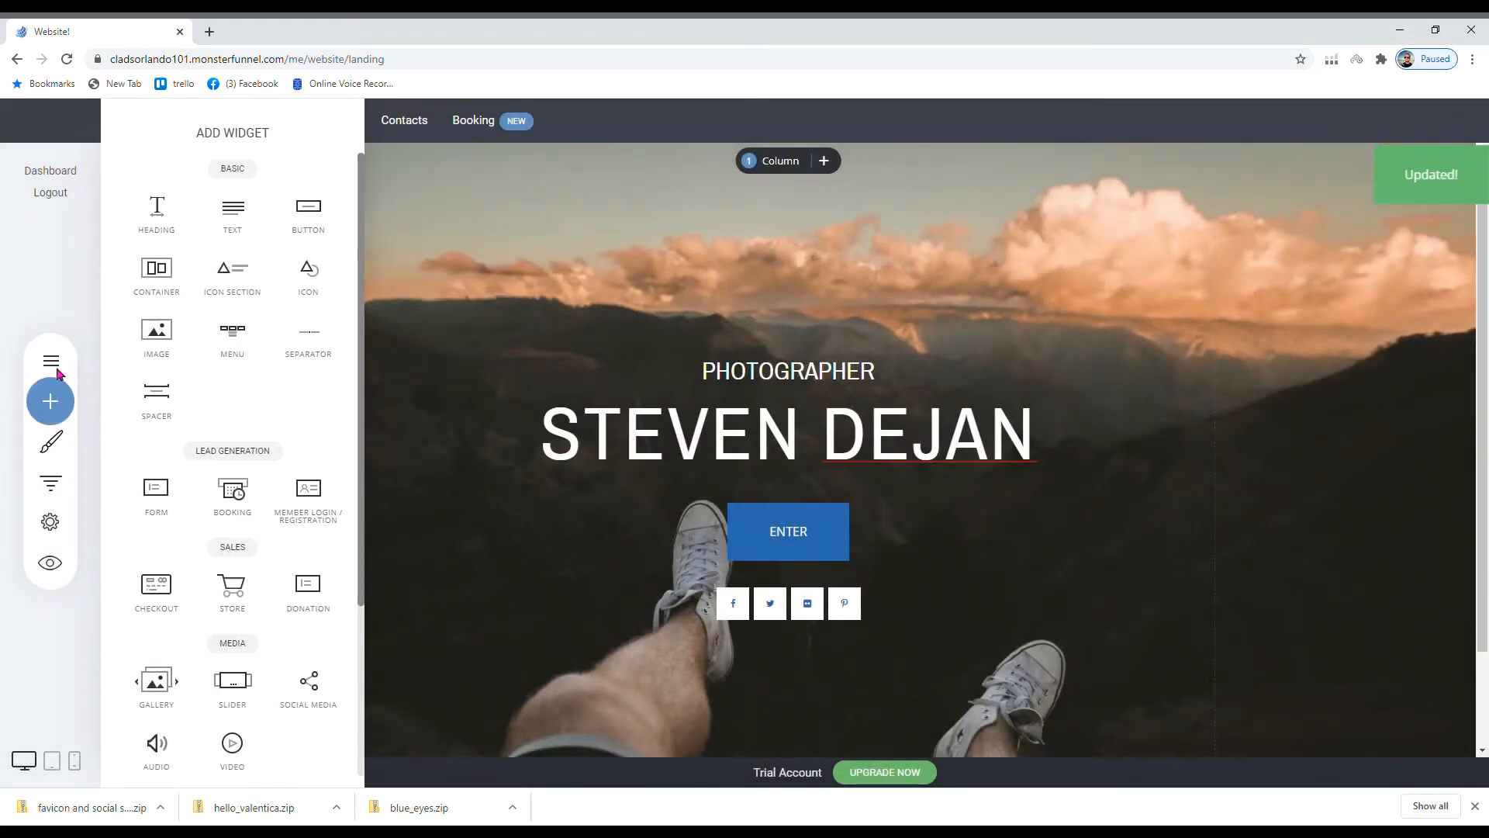
click(53, 367)
click(53, 365)
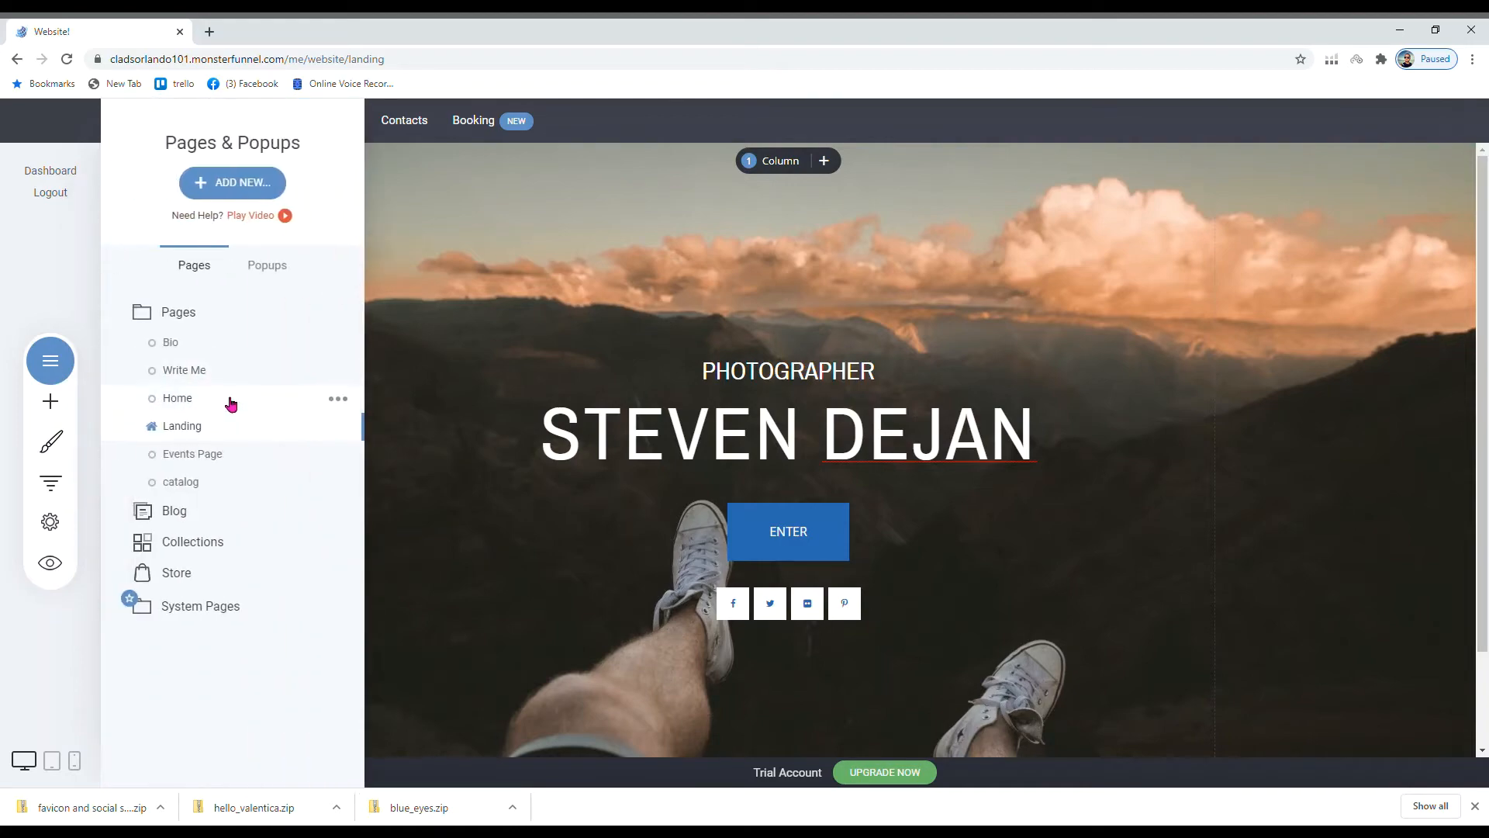
click(231, 400)
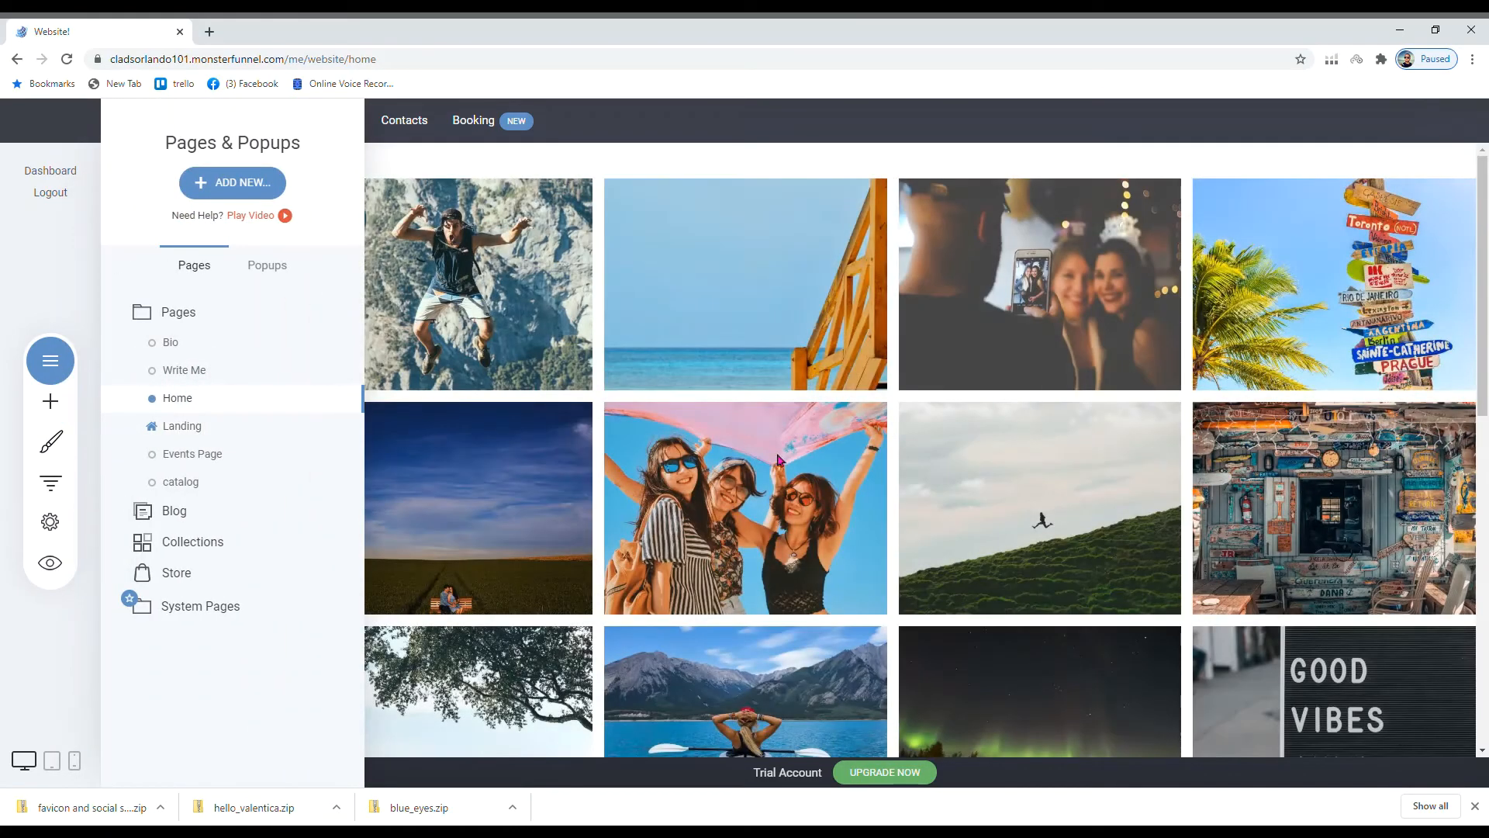
click(752, 473)
scroll(545, 449, down, 1)
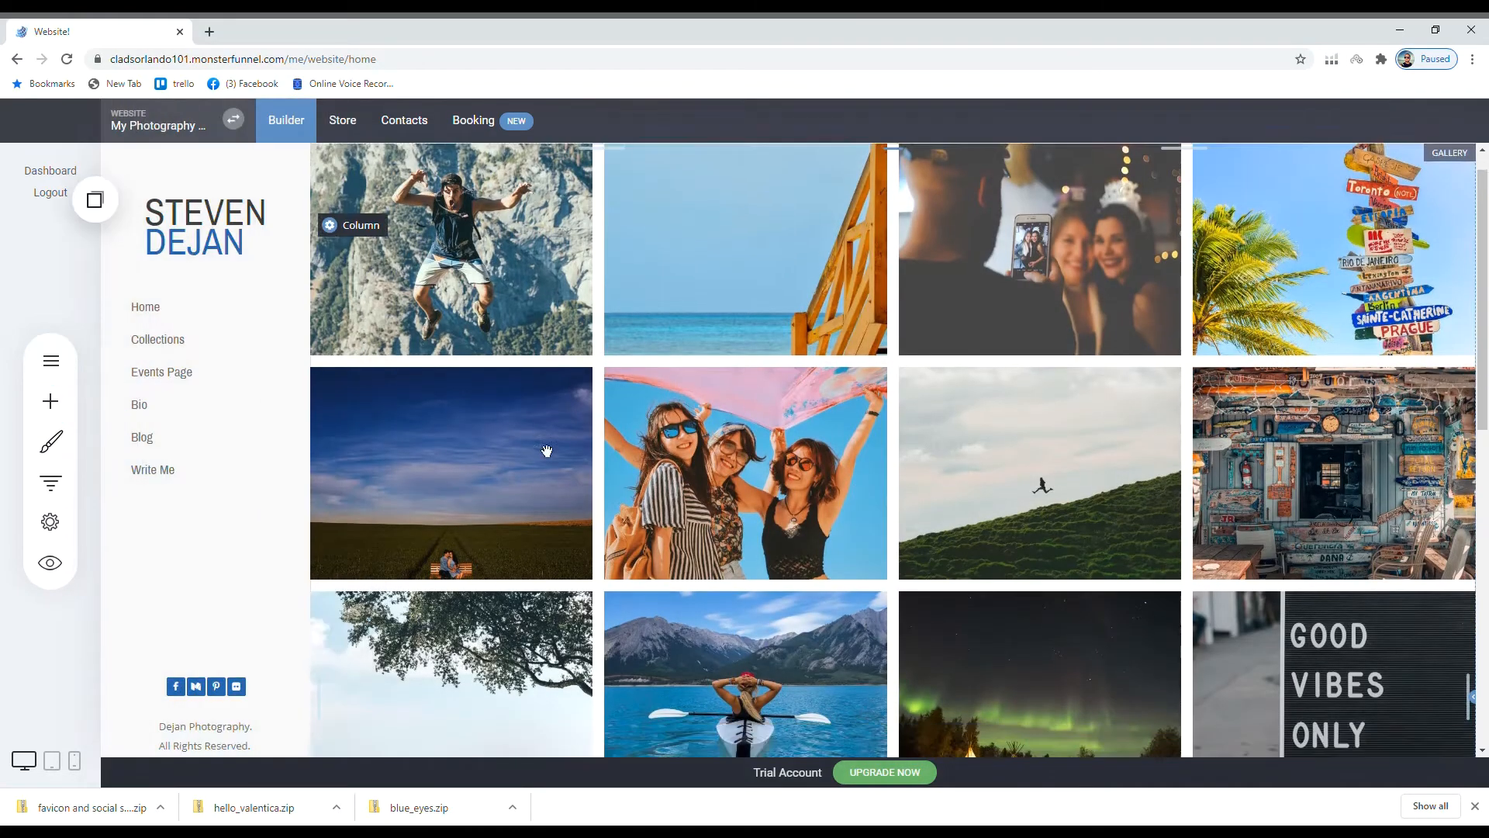
- Open the Events Page and check the items of the website's navigation menu without changing them
click(154, 373)
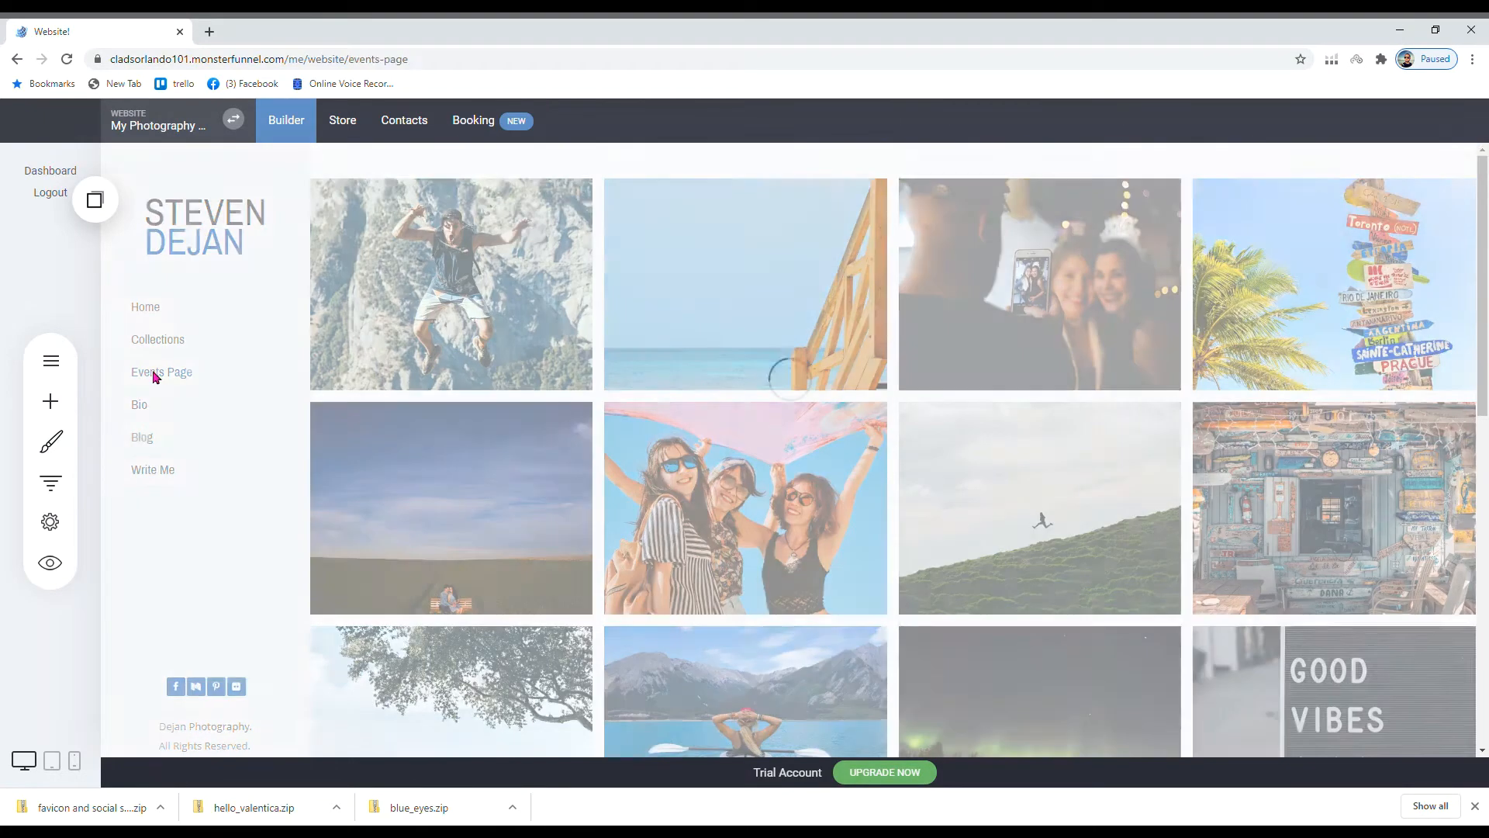
click(53, 363)
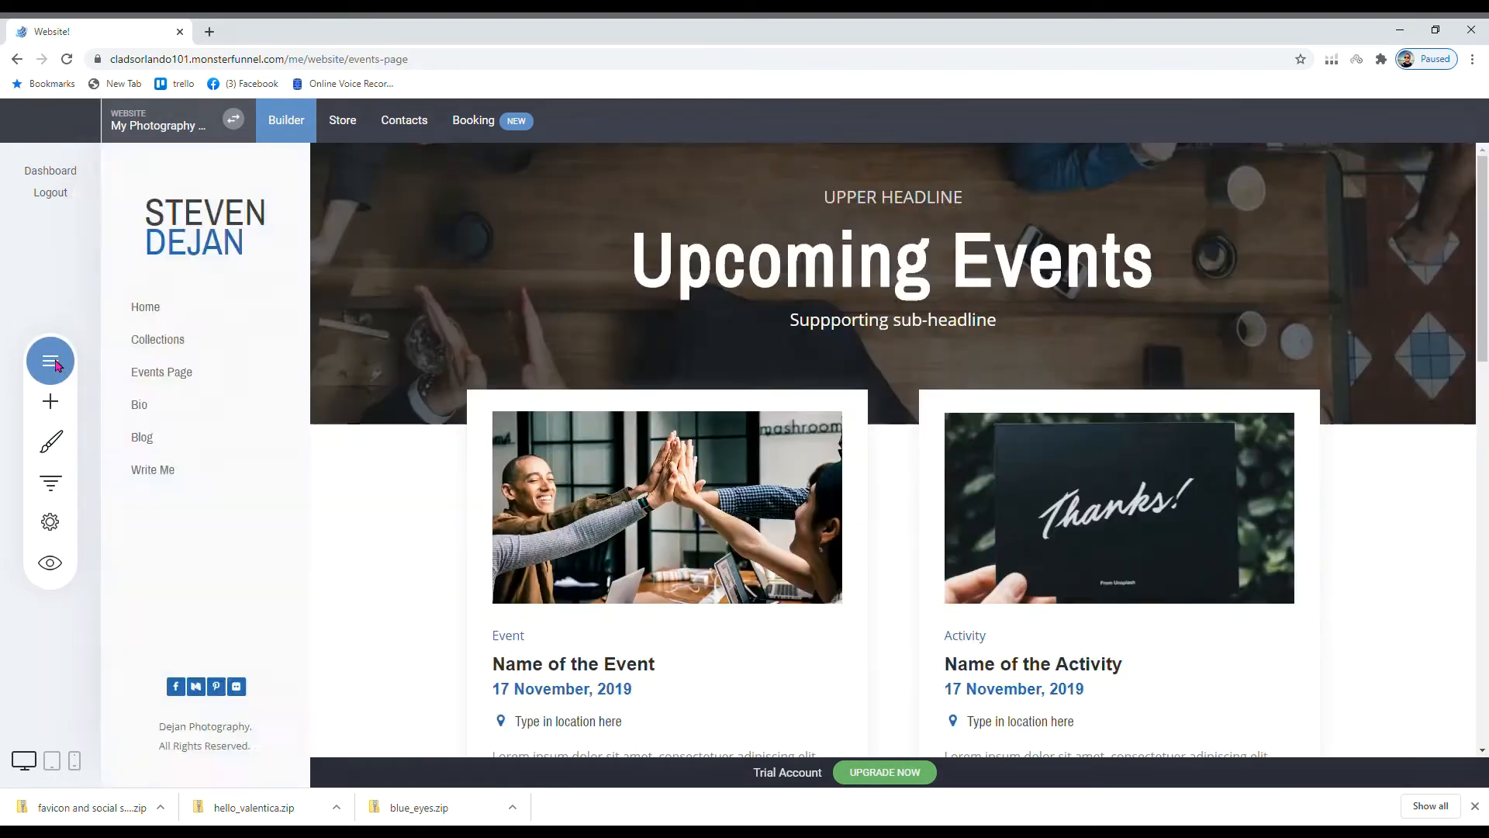
click(51, 360)
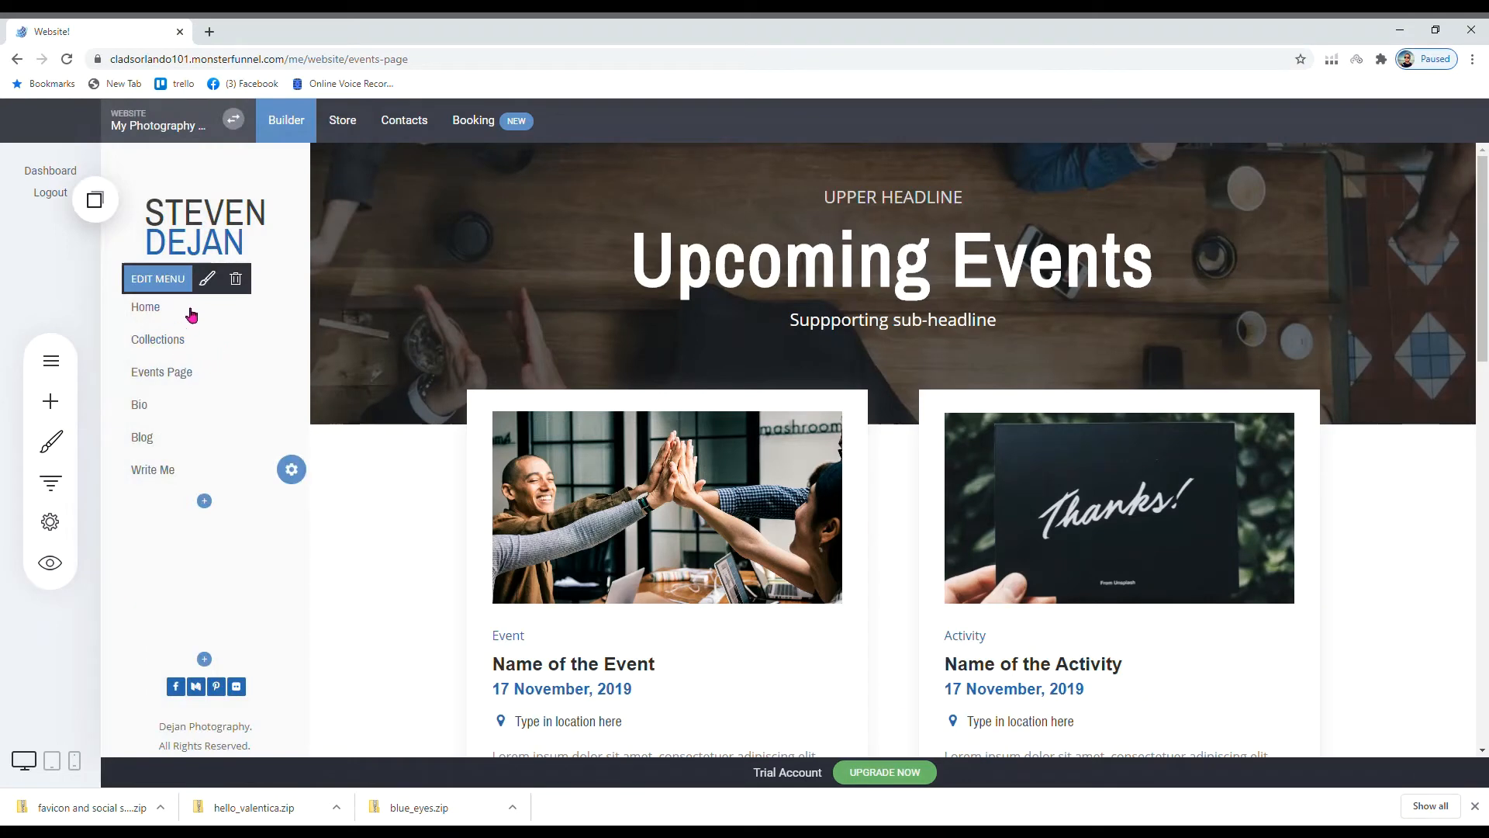
click(159, 279)
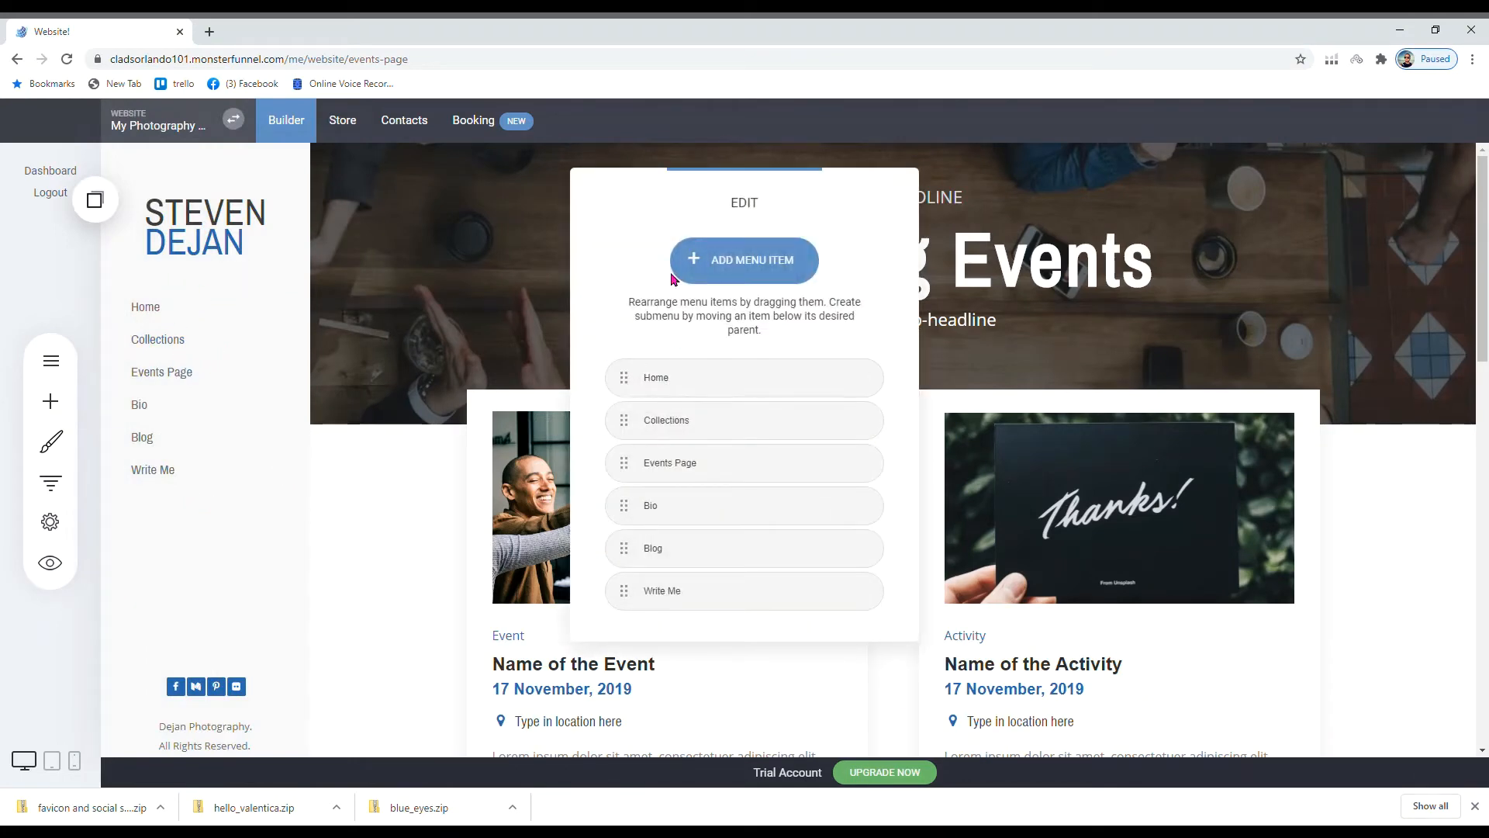
click(493, 283)
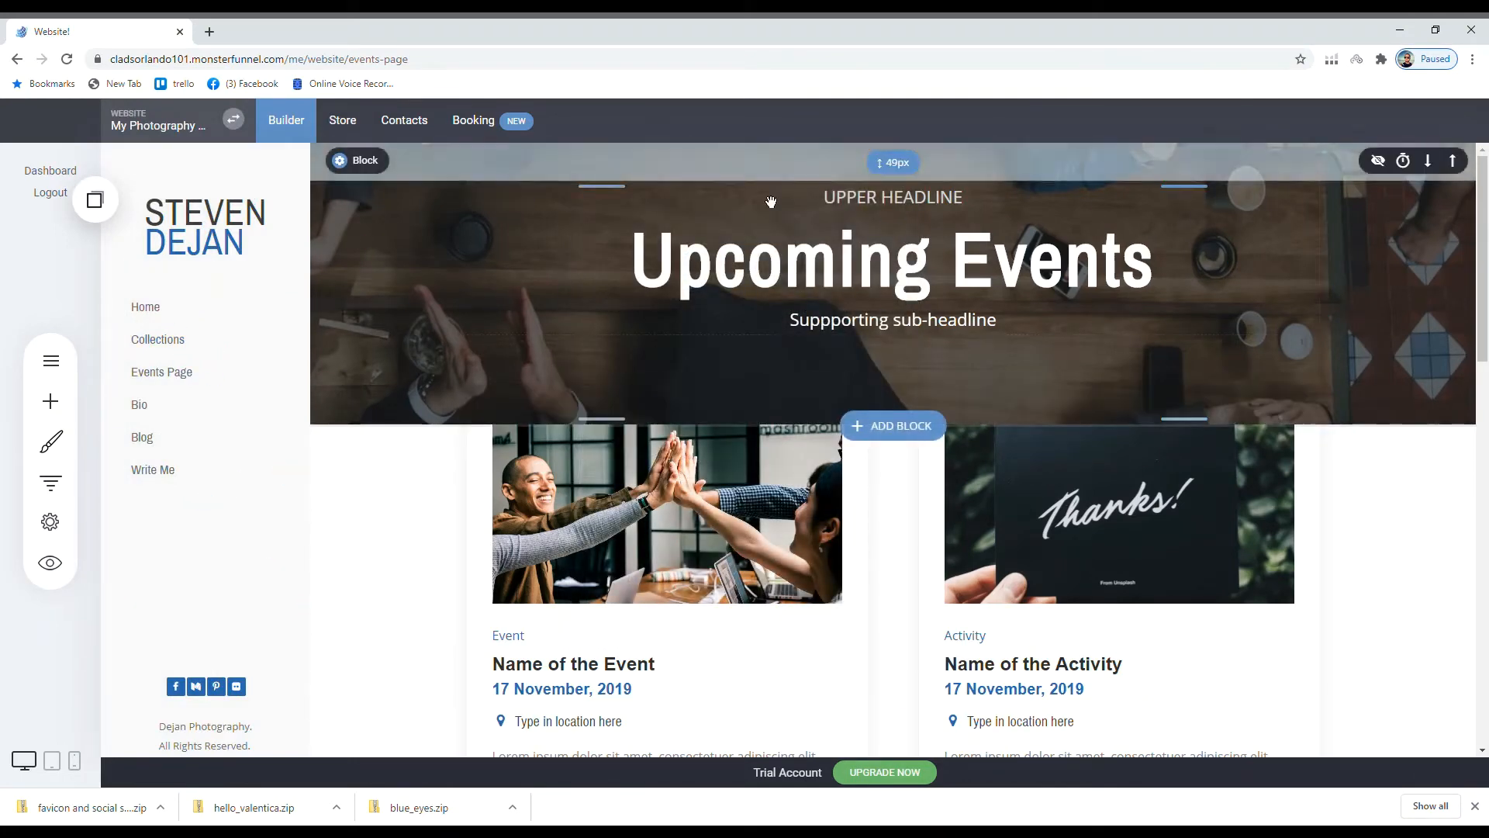
- Check the font settings of the Upcoming Events heading and its supporting sub-headline
click(760, 274)
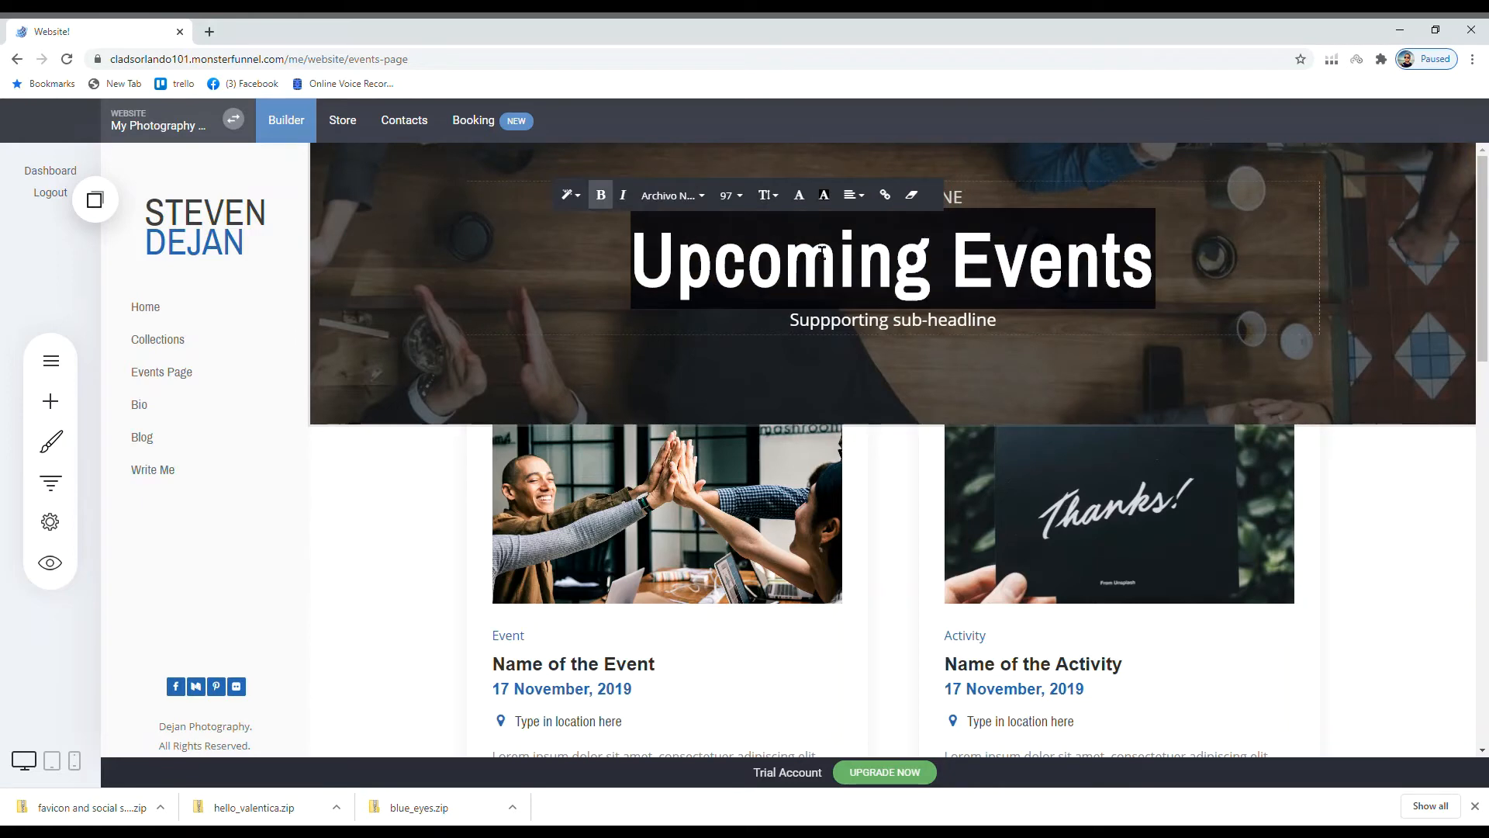
click(825, 322)
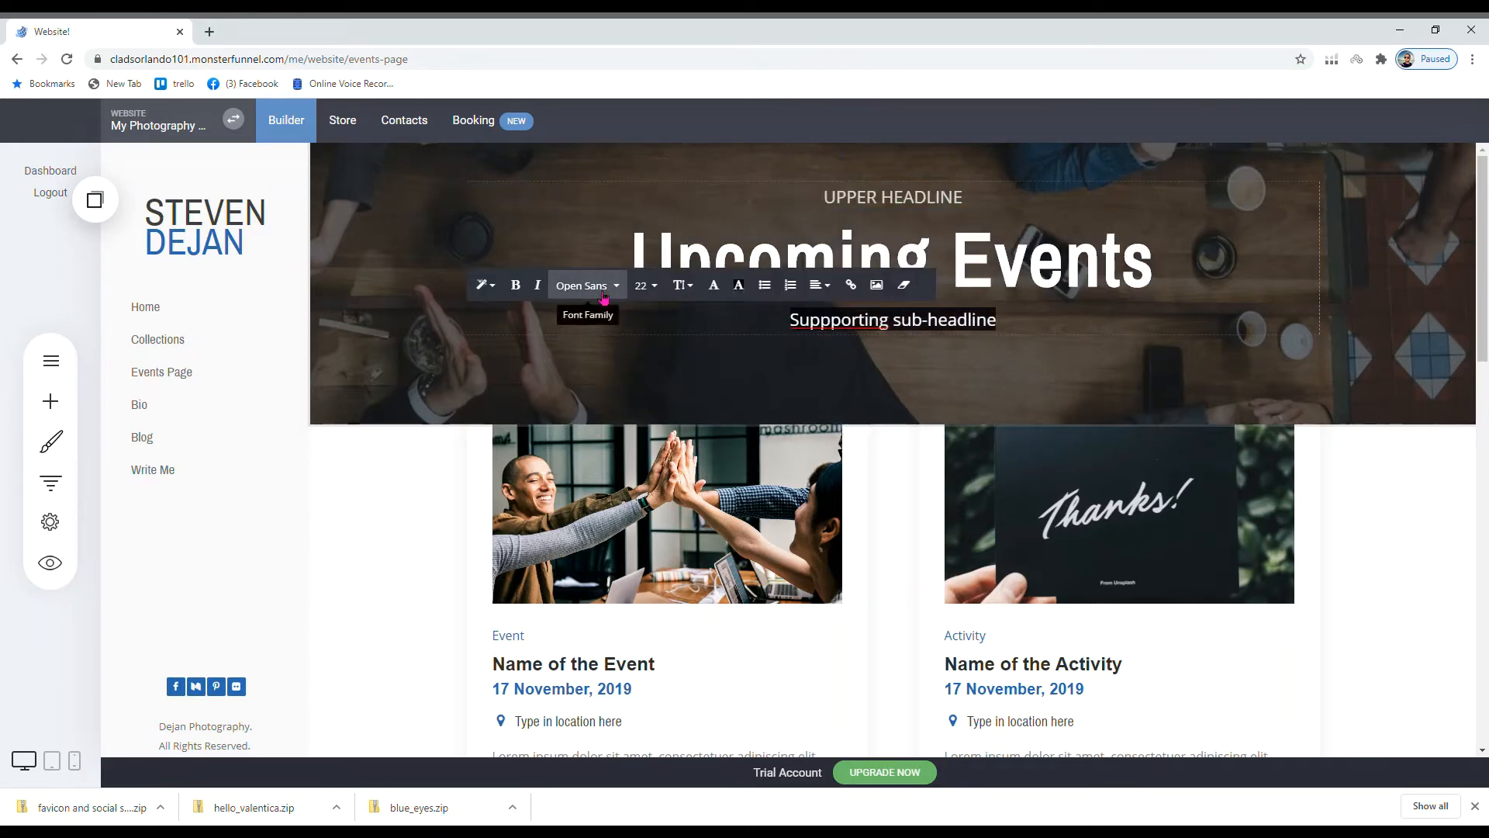
click(1082, 263)
click(878, 328)
click(629, 301)
click(629, 301)
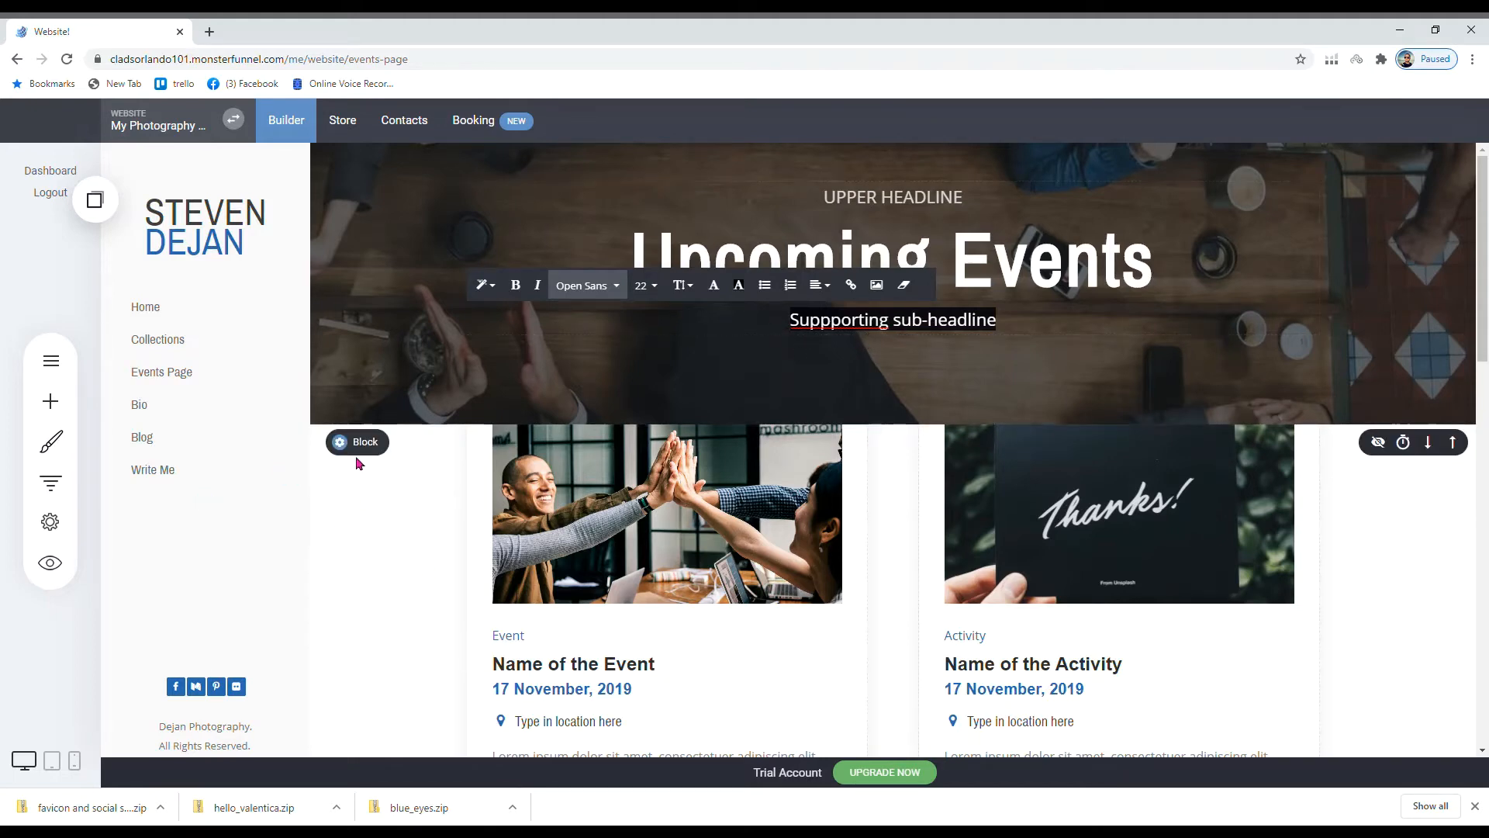
- Glance at the global styling options and look over the event cards on the Events Page
click(50, 449)
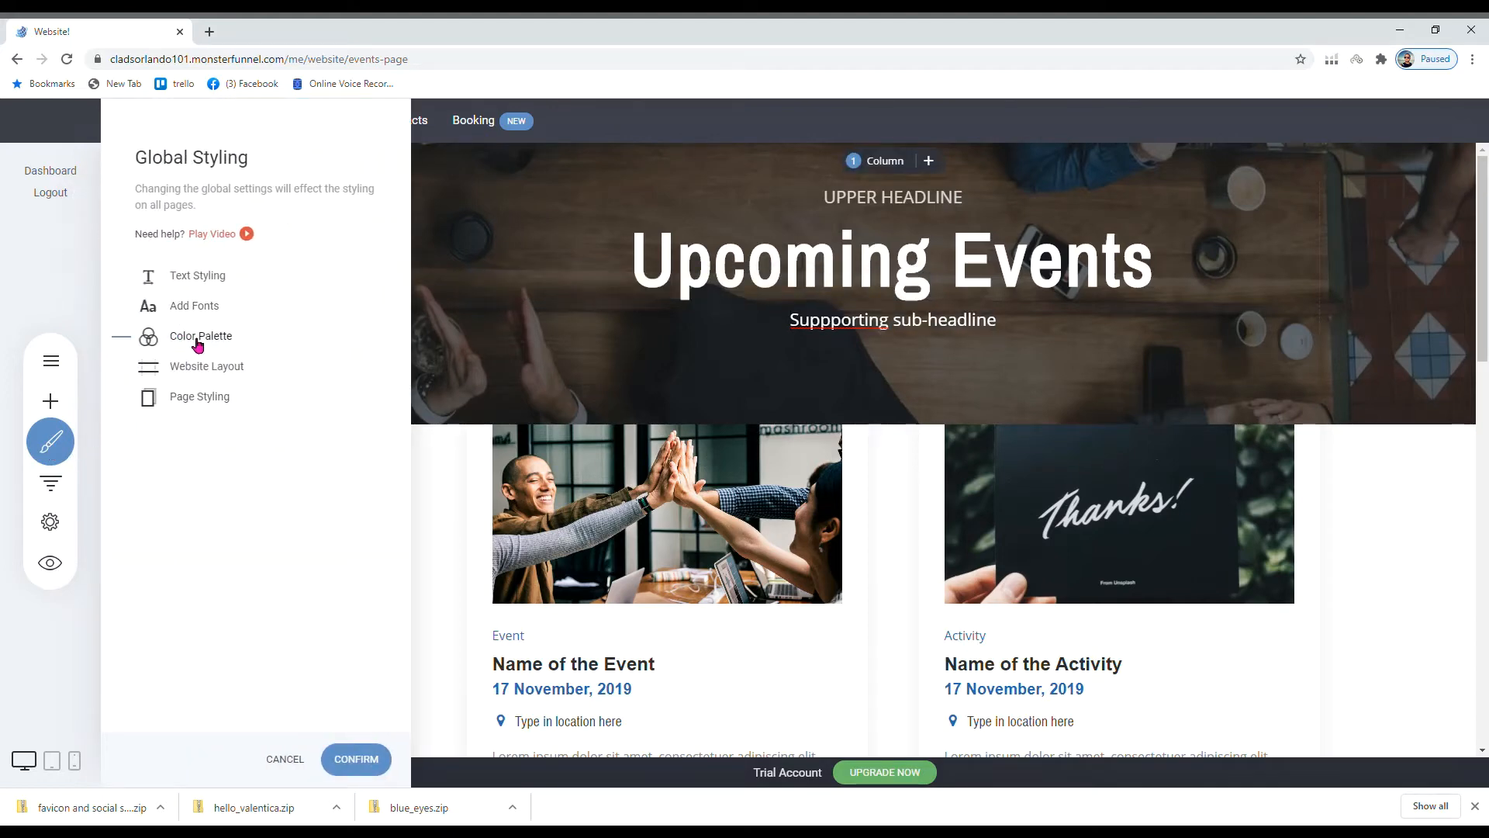
click(446, 423)
scroll(447, 425, down, 9)
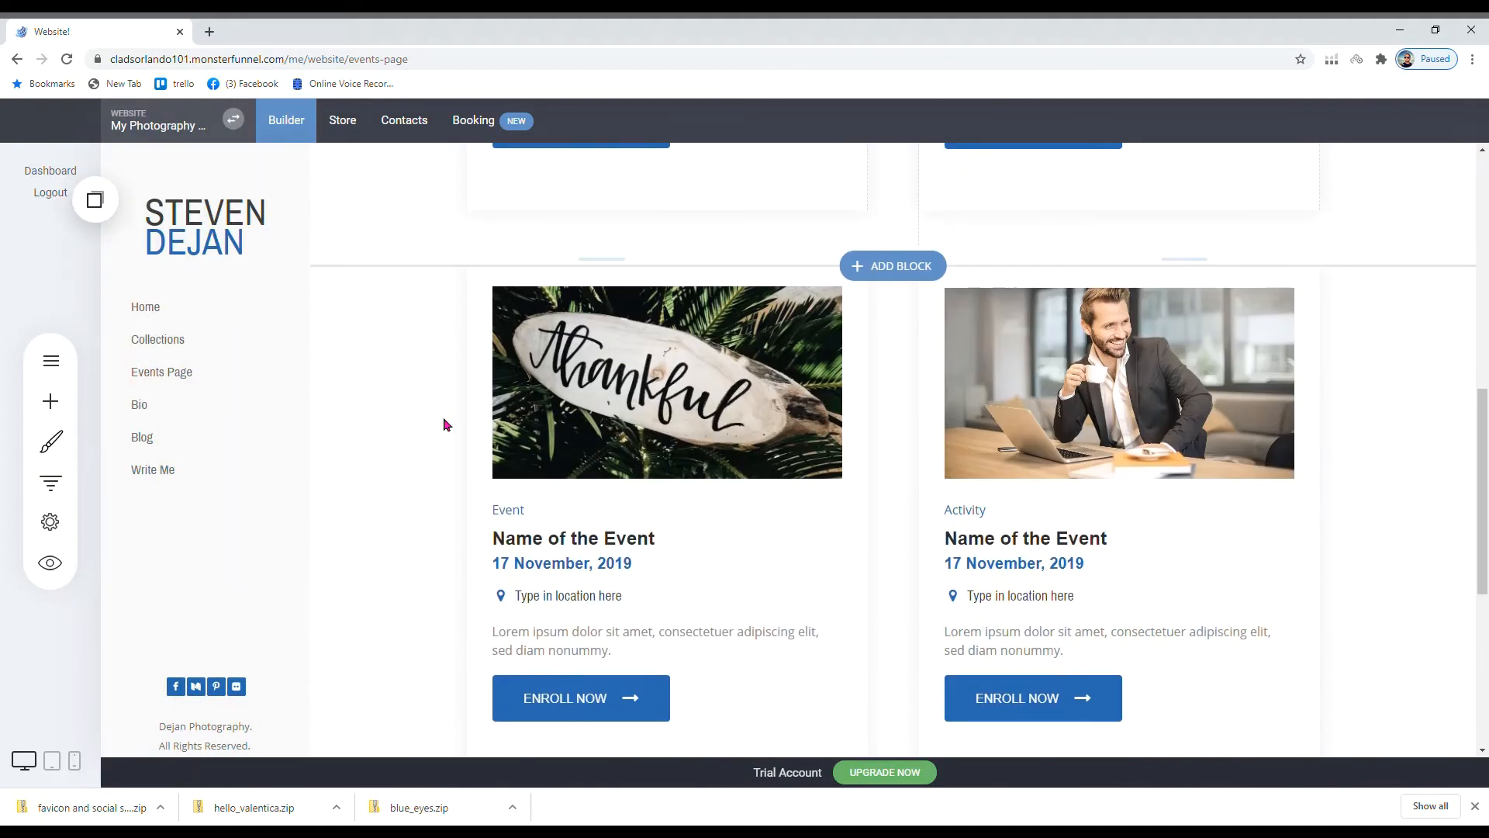
scroll(444, 425, up, 8)
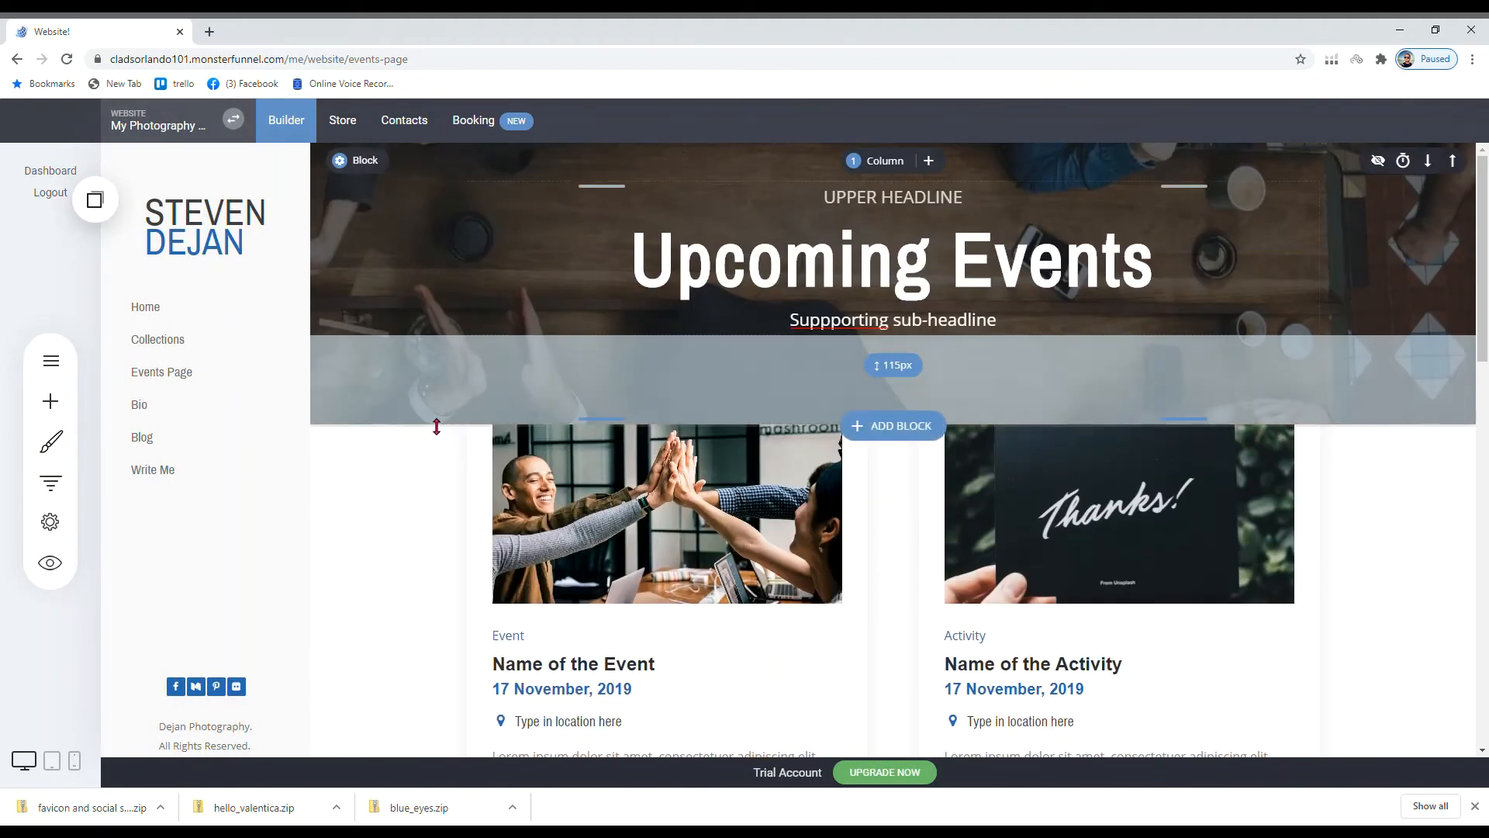
- Open the Primary Color of the website's global color palette for editing
click(50, 441)
click(191, 339)
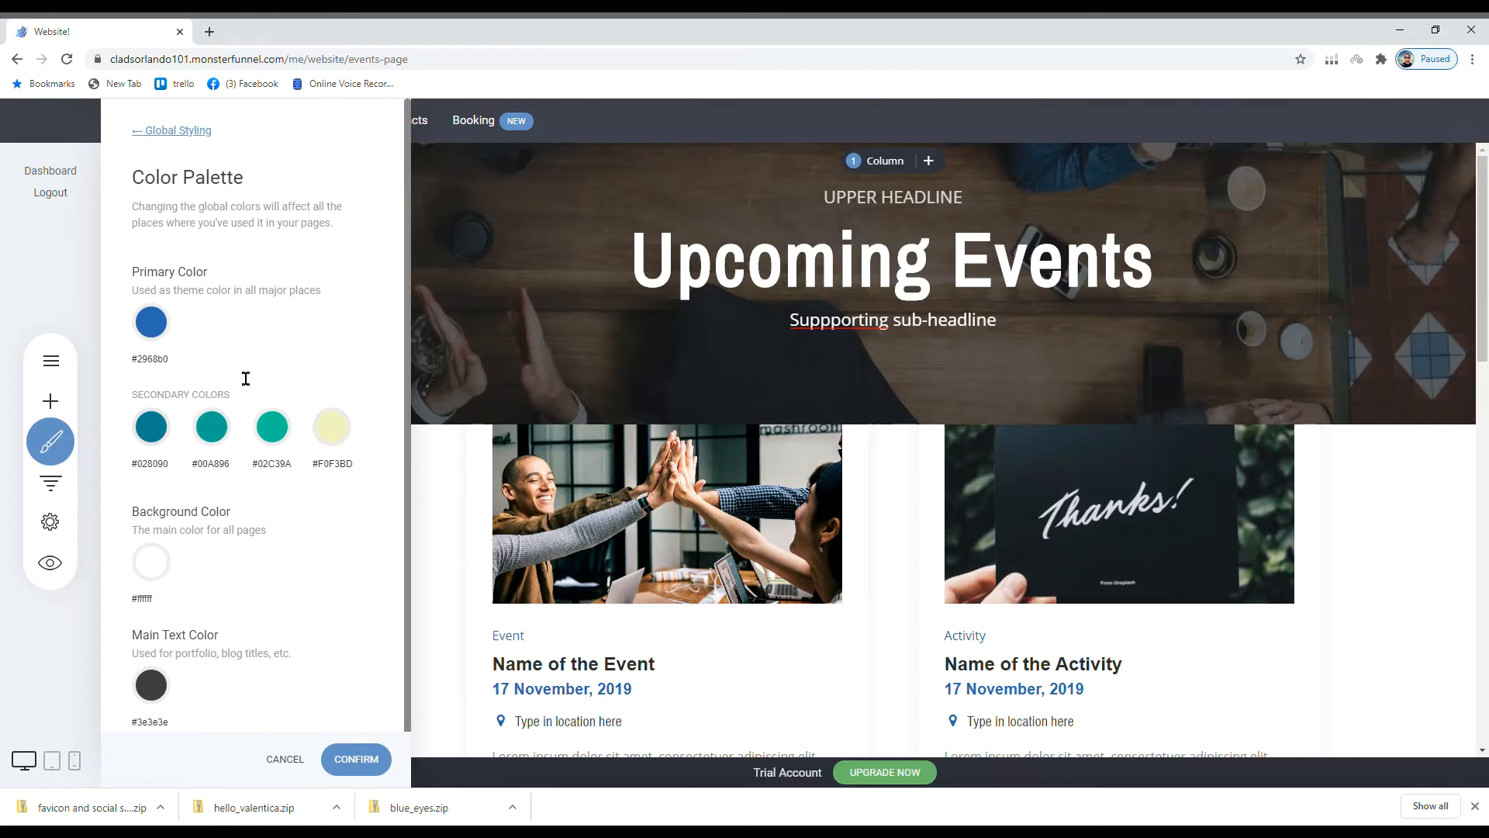
click(147, 324)
click(209, 300)
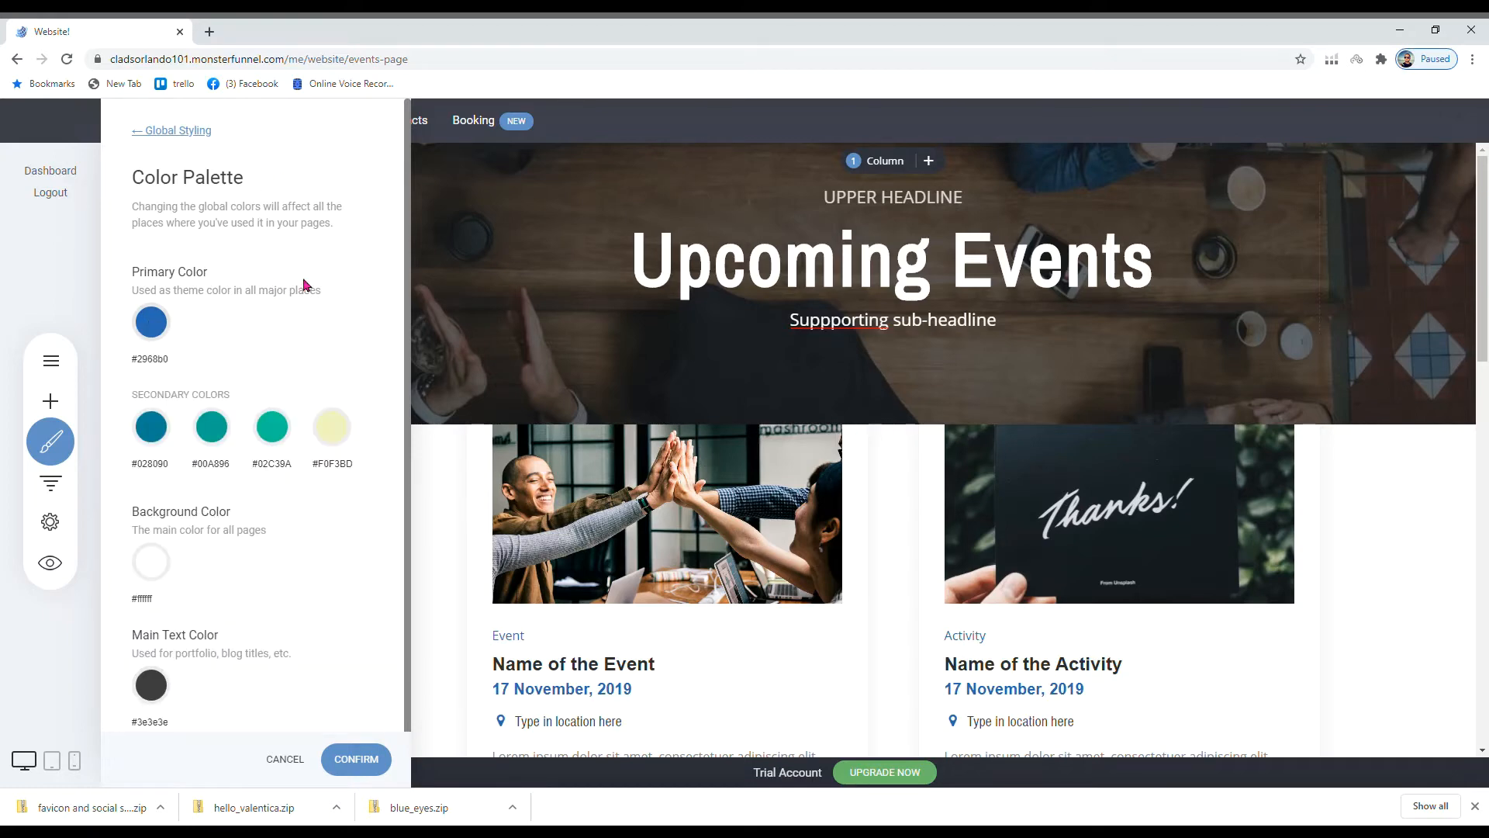
click(152, 326)
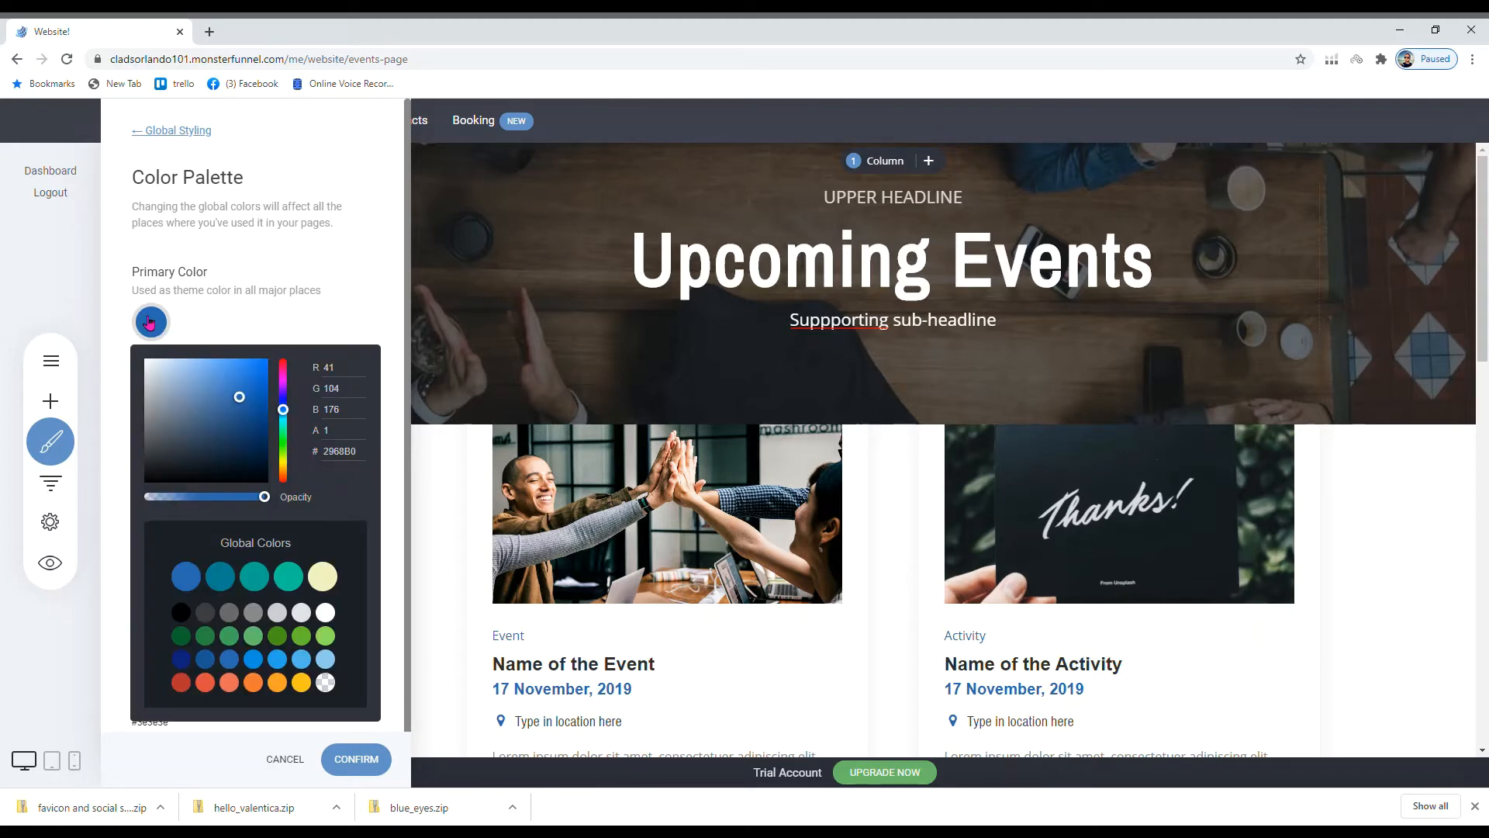
- Try the teal global color #00A896 as the primary color and switch back to the blue #2968B0
click(262, 583)
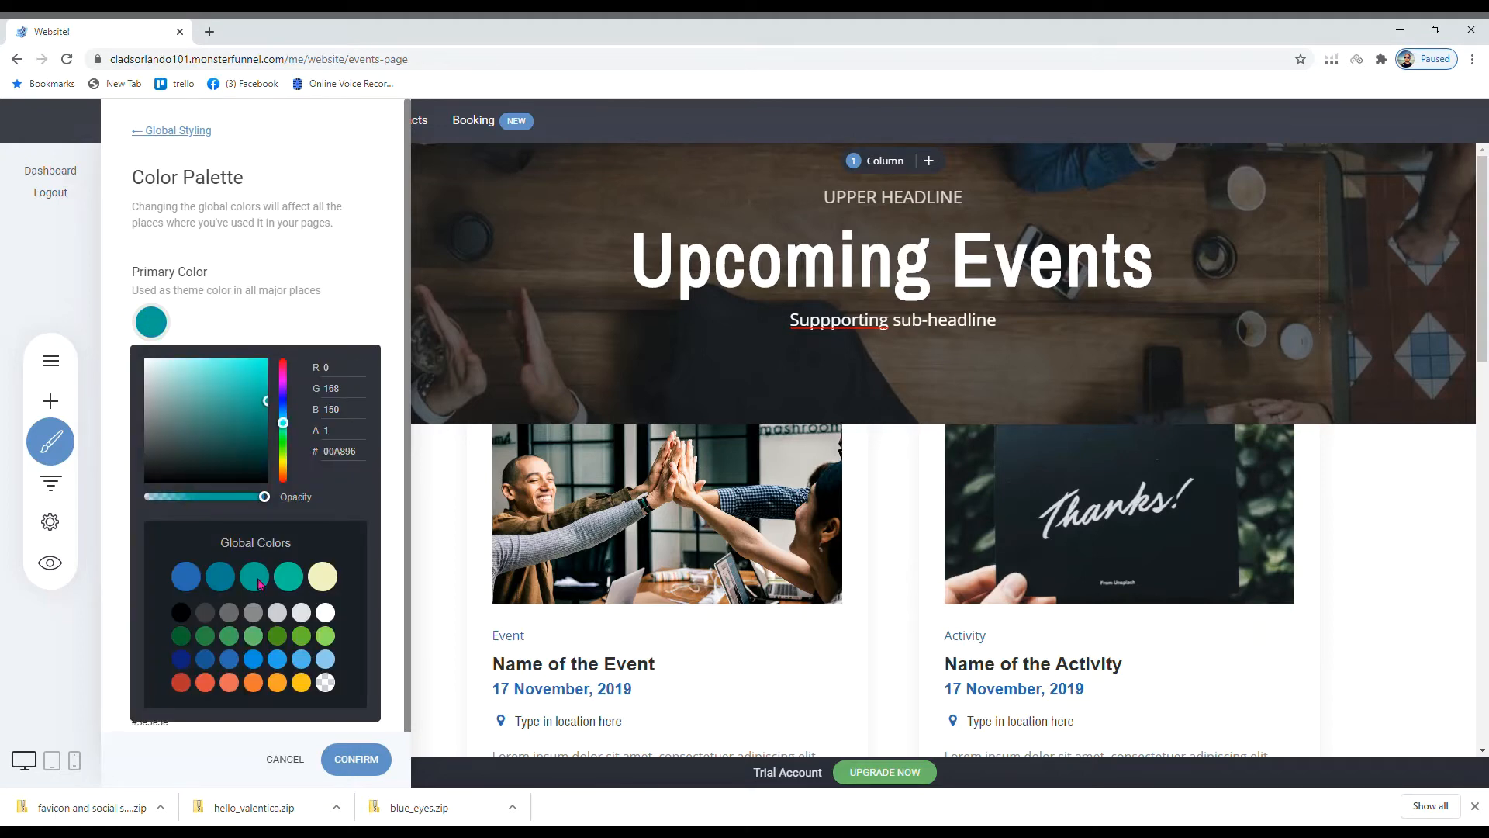
click(186, 575)
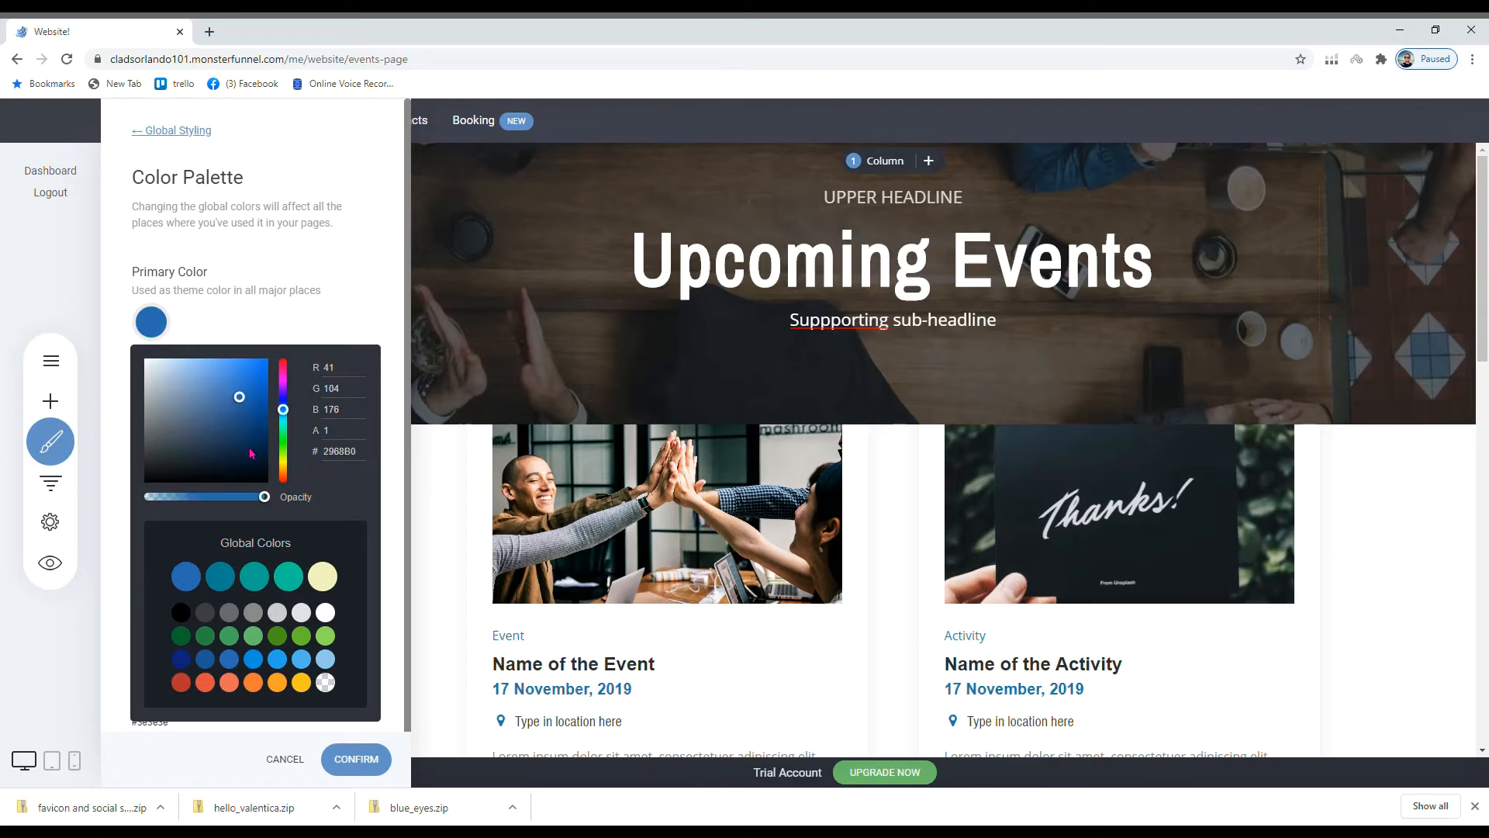
mouse_move(240, 399)
mouse_down()
mouse_move(260, 422)
mouse_move(235, 398)
mouse_up()
click(187, 581)
- Select the primary color's hex value for replacement and search Google Images for "red color palette" in a separate browser tab
double_click(349, 458)
click(210, 32)
text(bla)
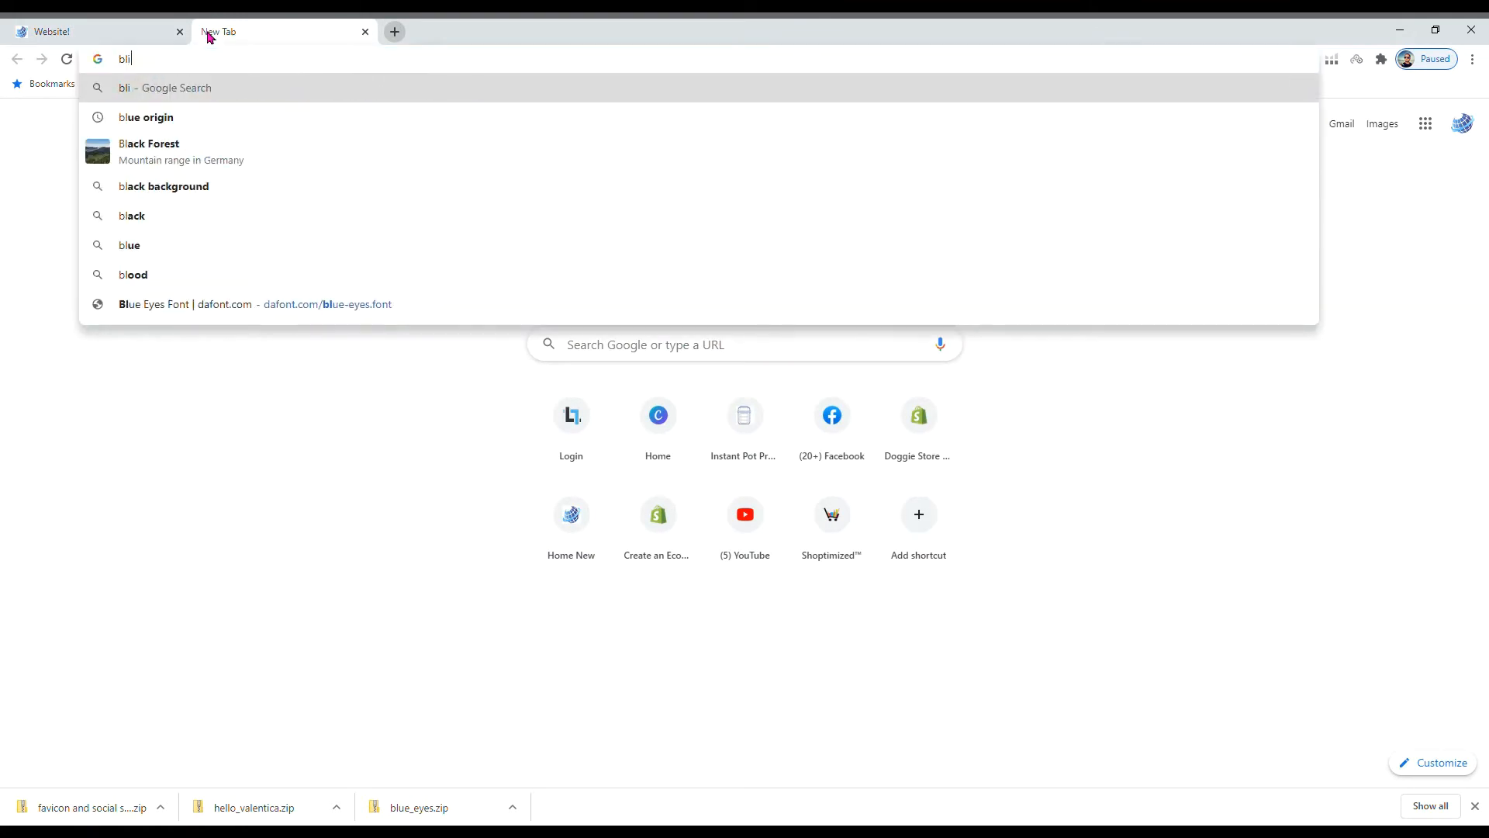
key(BackSpace)
key(BackSpace)
key(BackSpace)
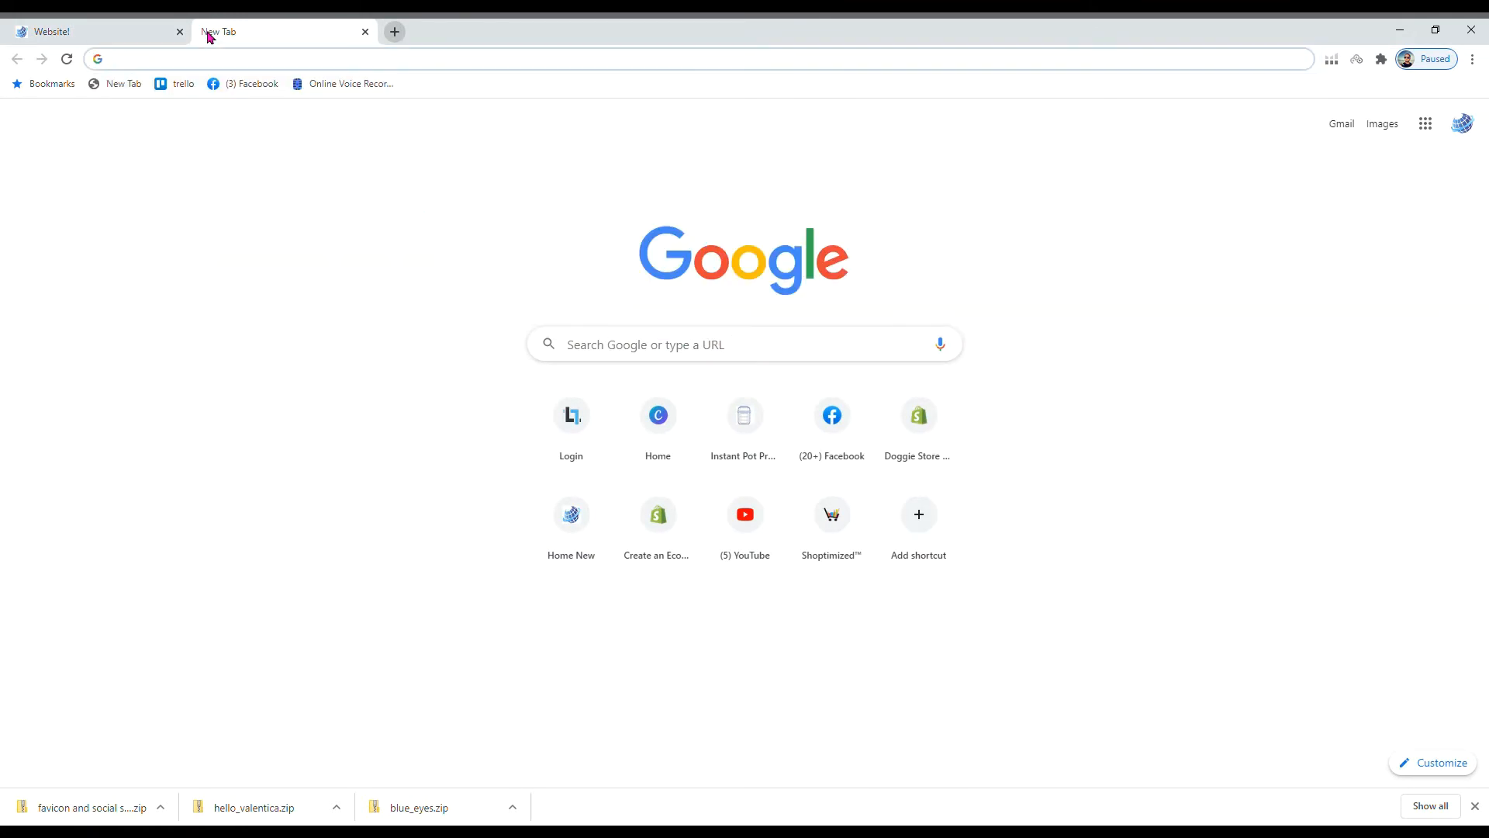
text(red color p)
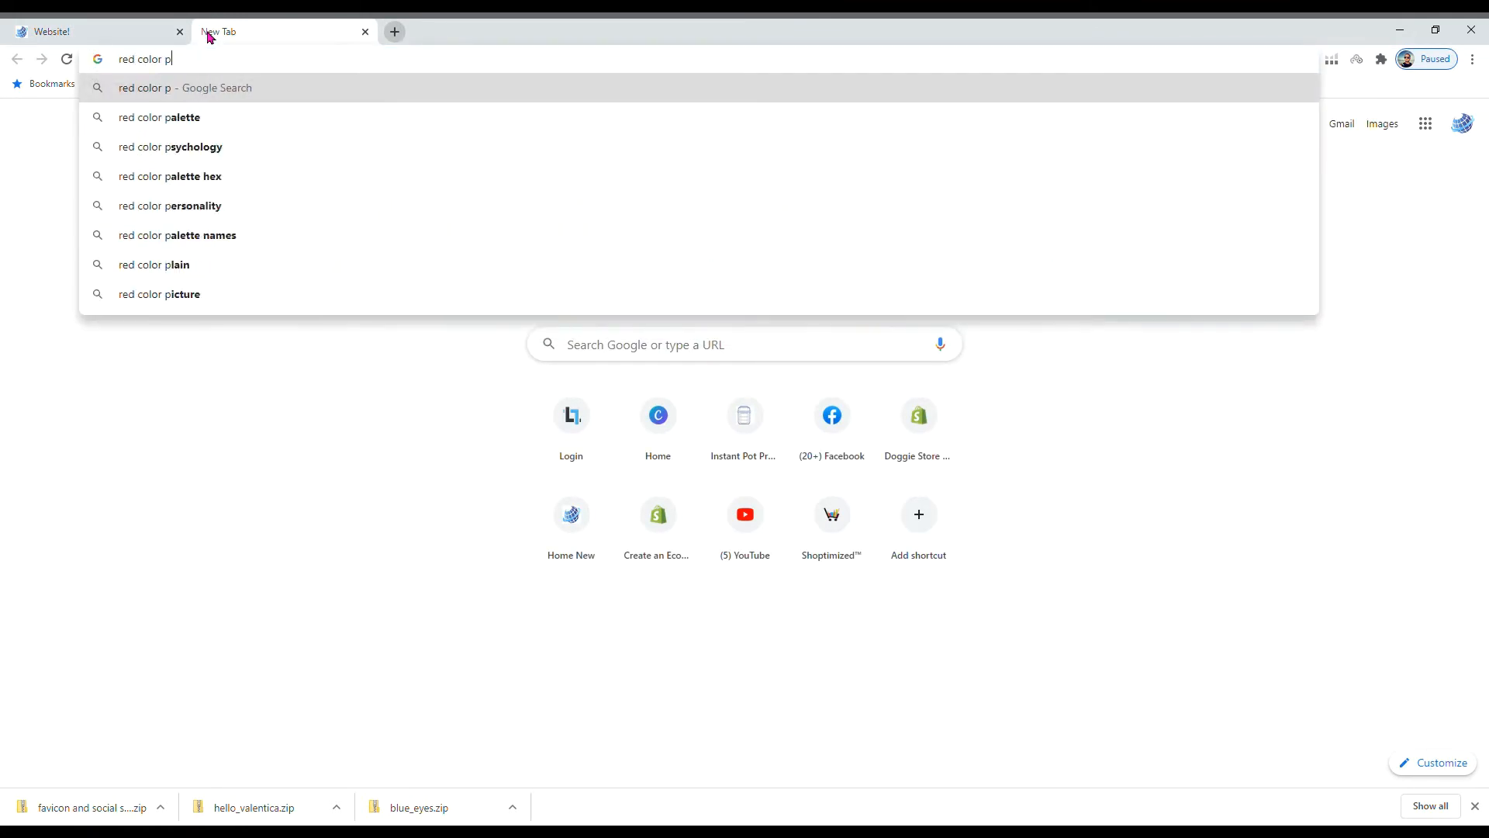
text(al)
key(BackSpace)
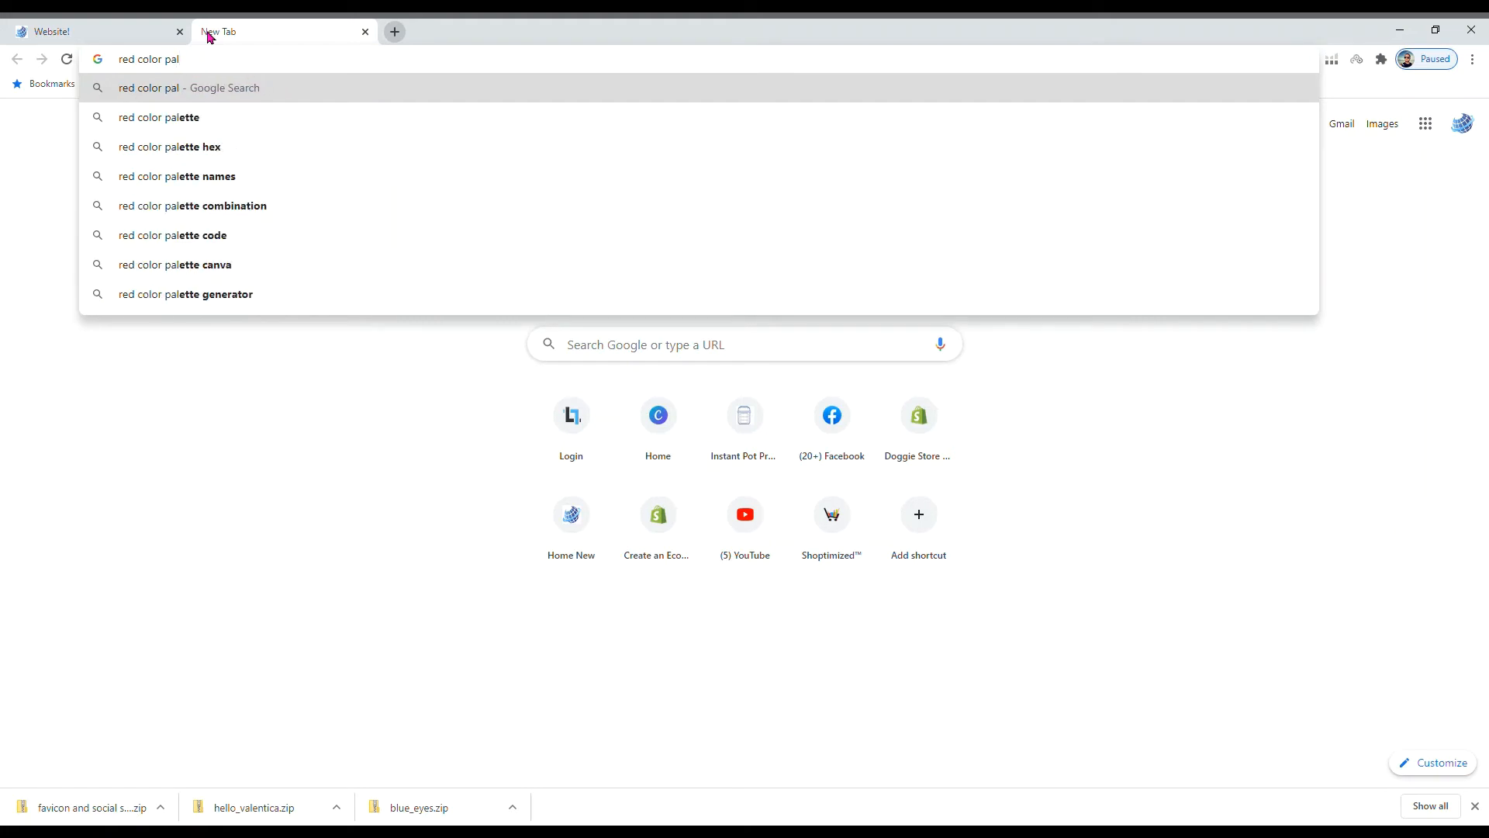
key(Down)
key(Return)
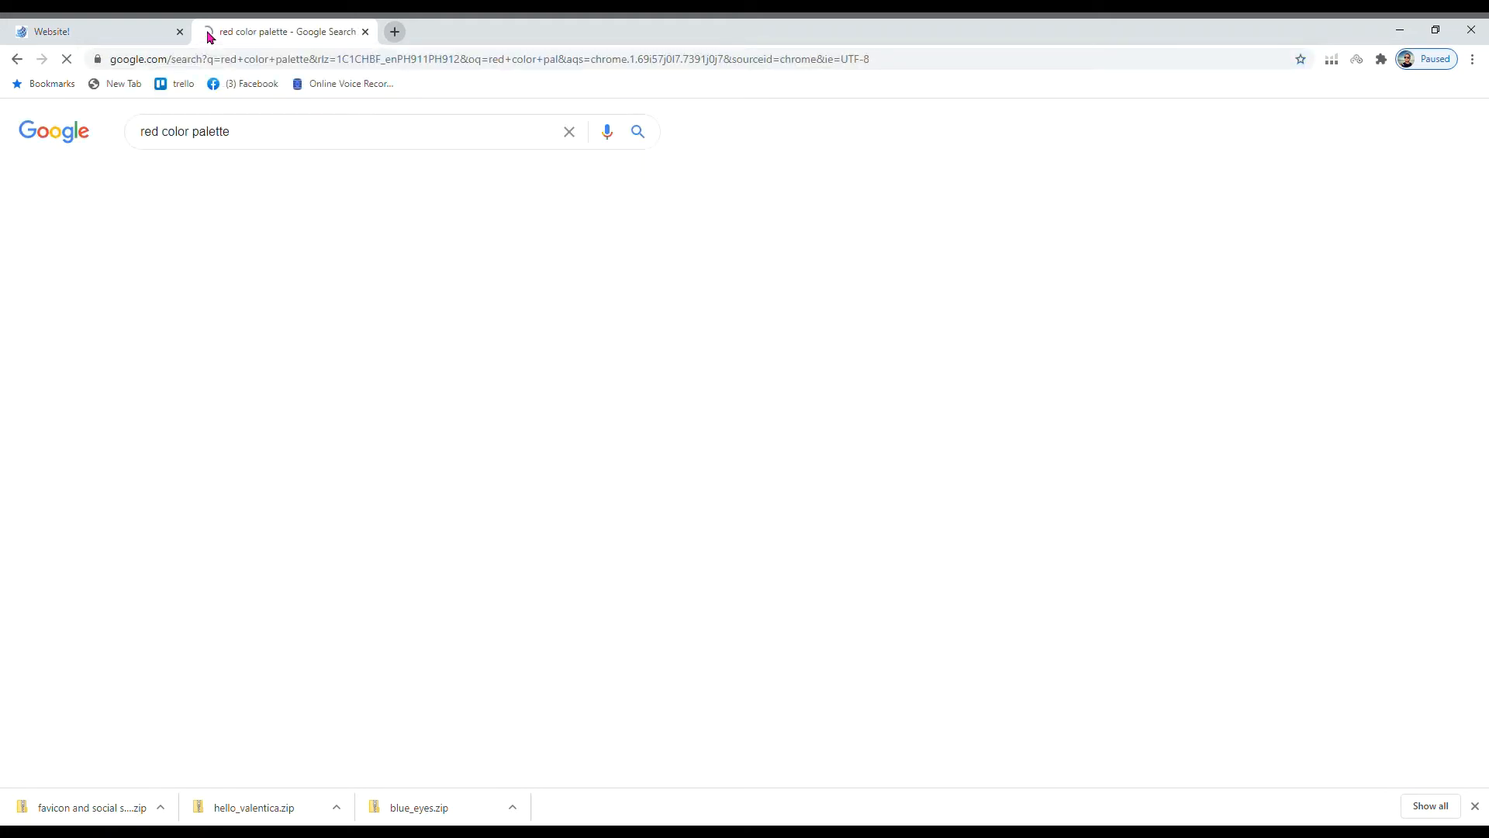
click(224, 186)
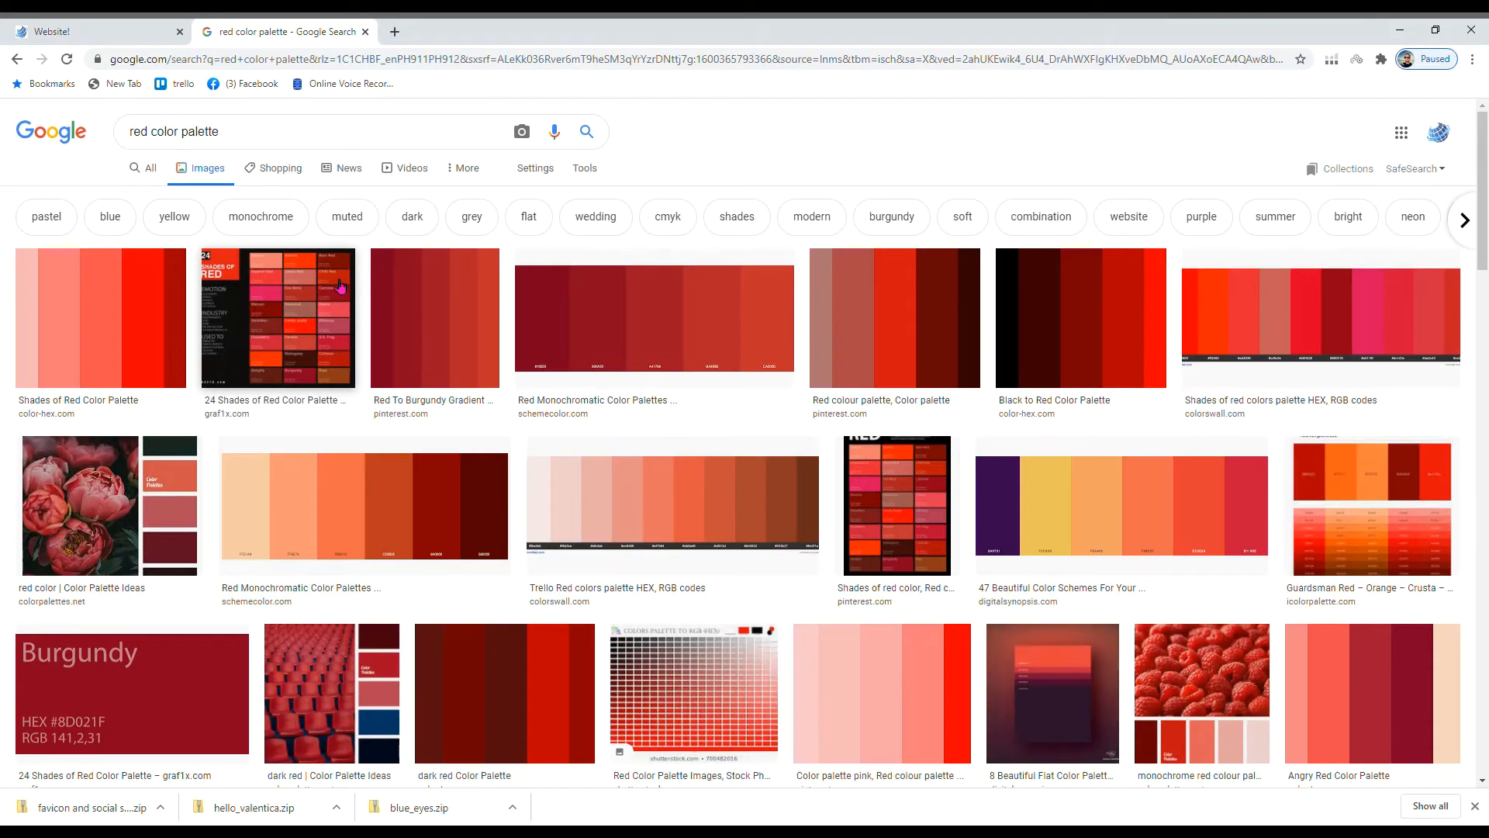
- Open the 24 Shades of Red Color Palette page on graf1x.com and examine the hex codes of the Burgundy and Rust shades
click(340, 287)
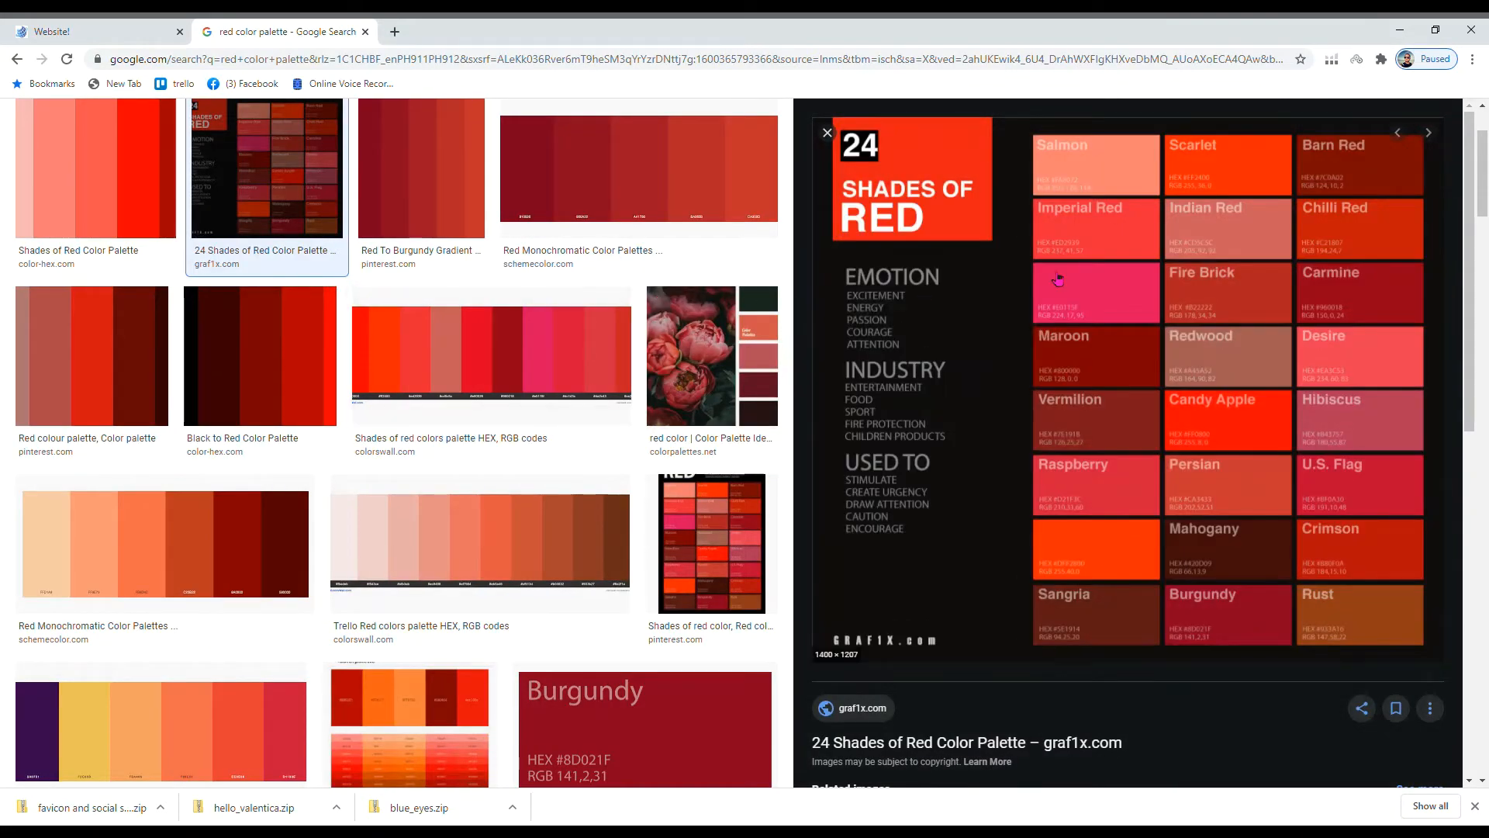
click(1003, 349)
scroll(484, 297, down, 15)
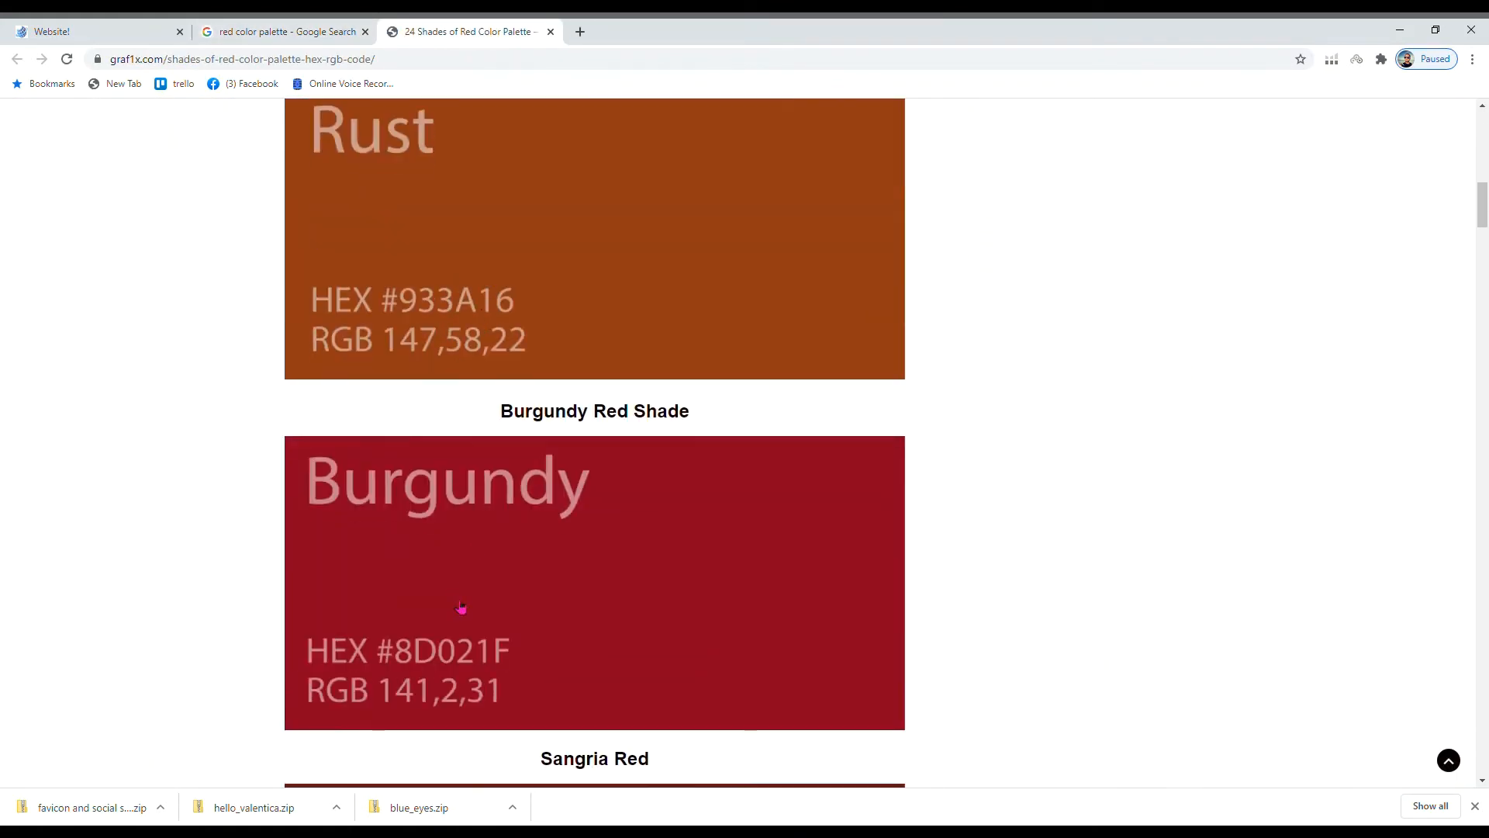
click(443, 644)
click(536, 540)
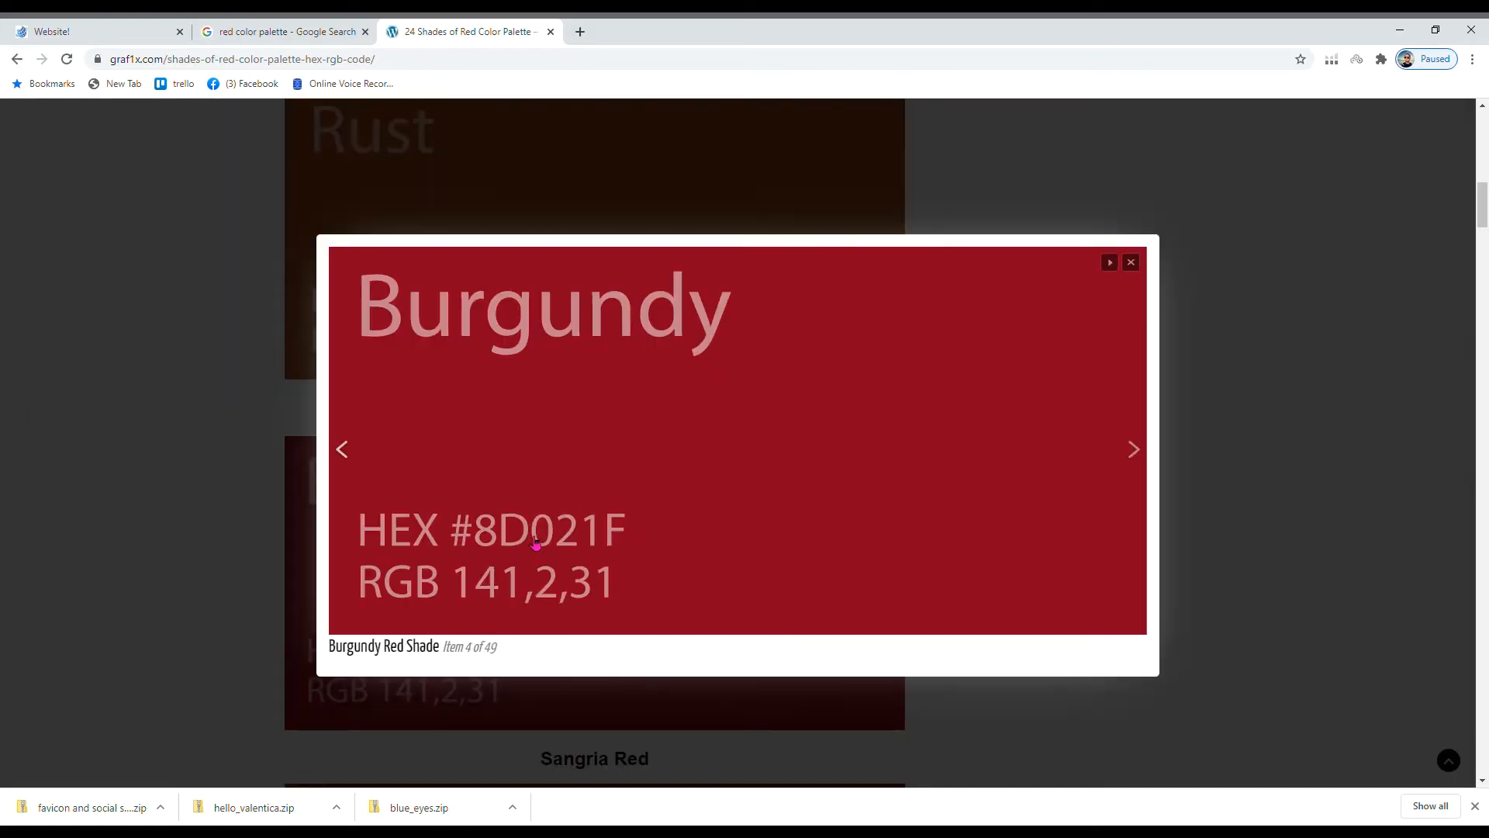
click(390, 522)
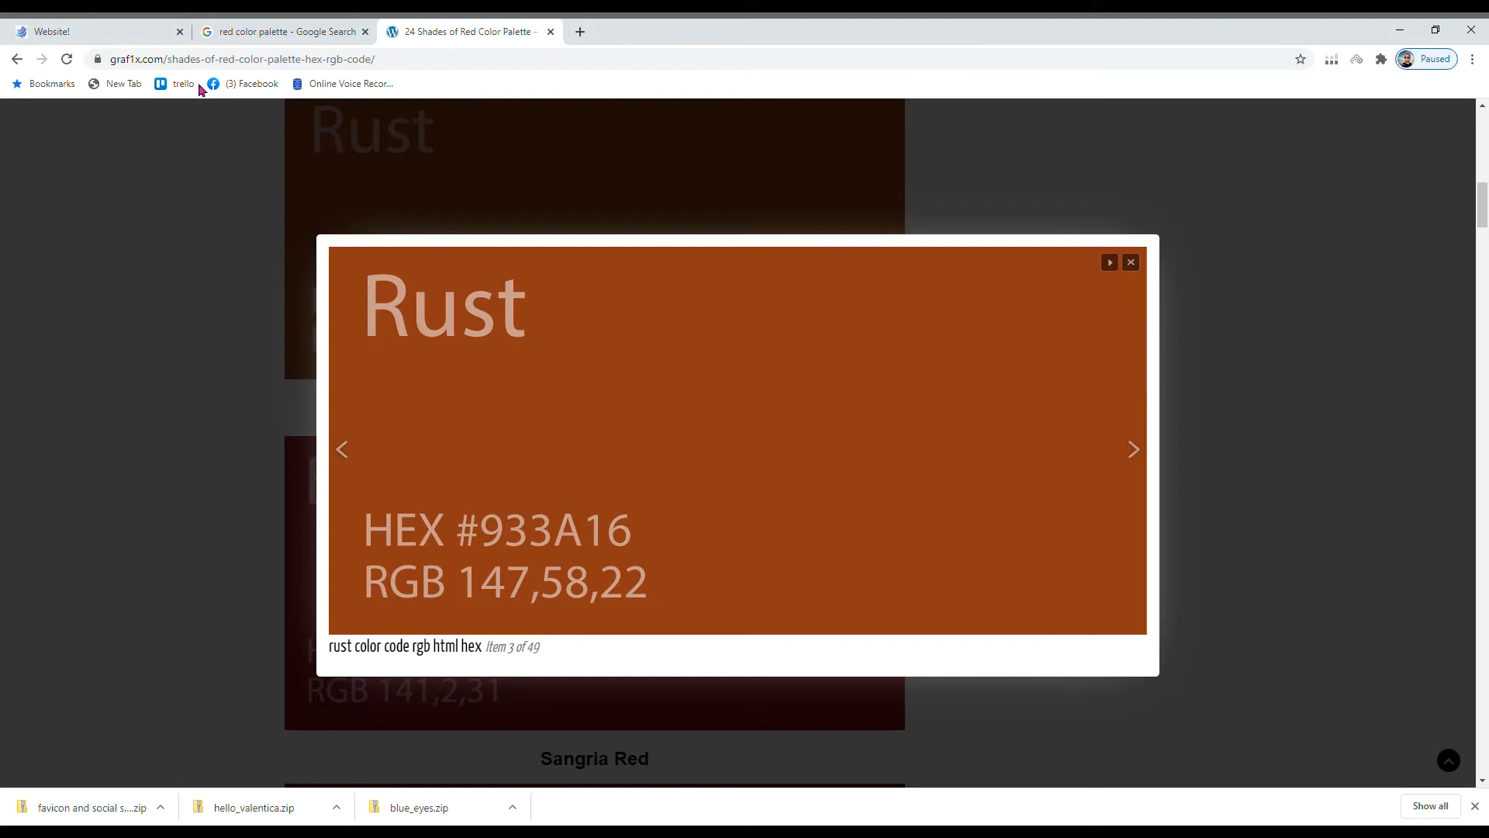
- Return to the website builder, set the global primary color to #933A16 and confirm the palette change
click(135, 35)
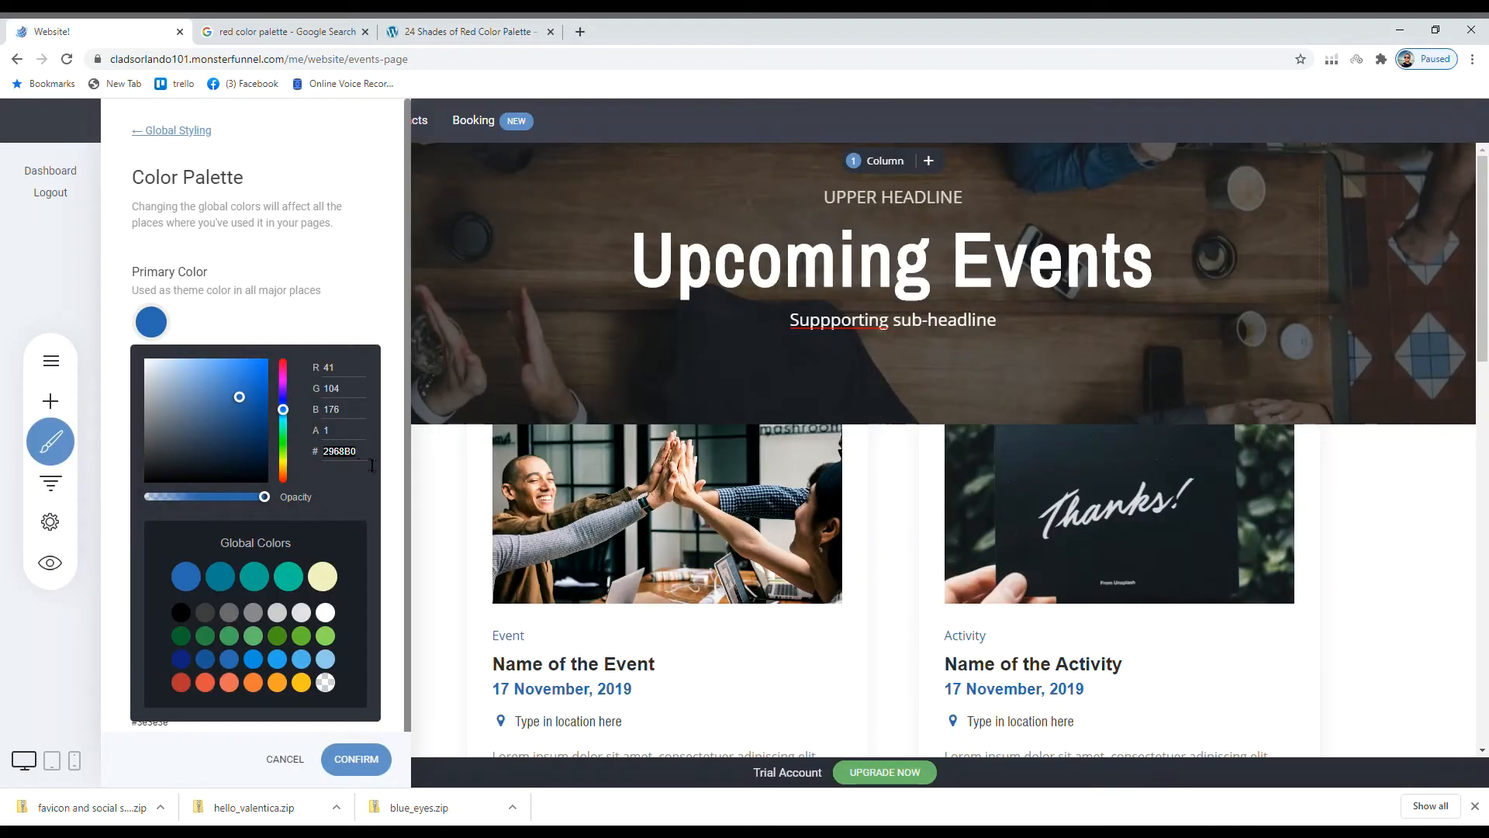
text(933A16)
key(Return)
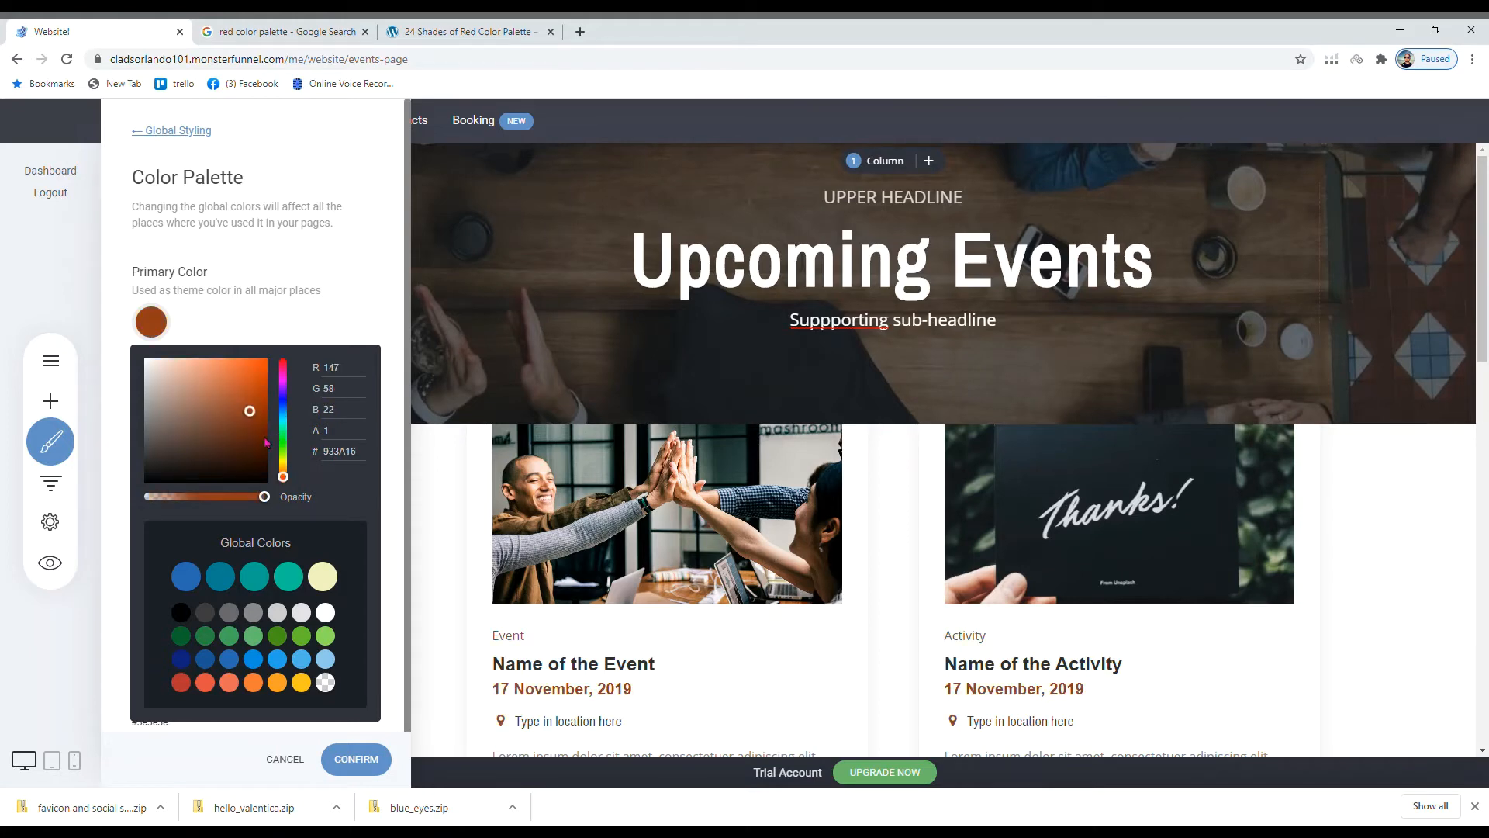
click(351, 765)
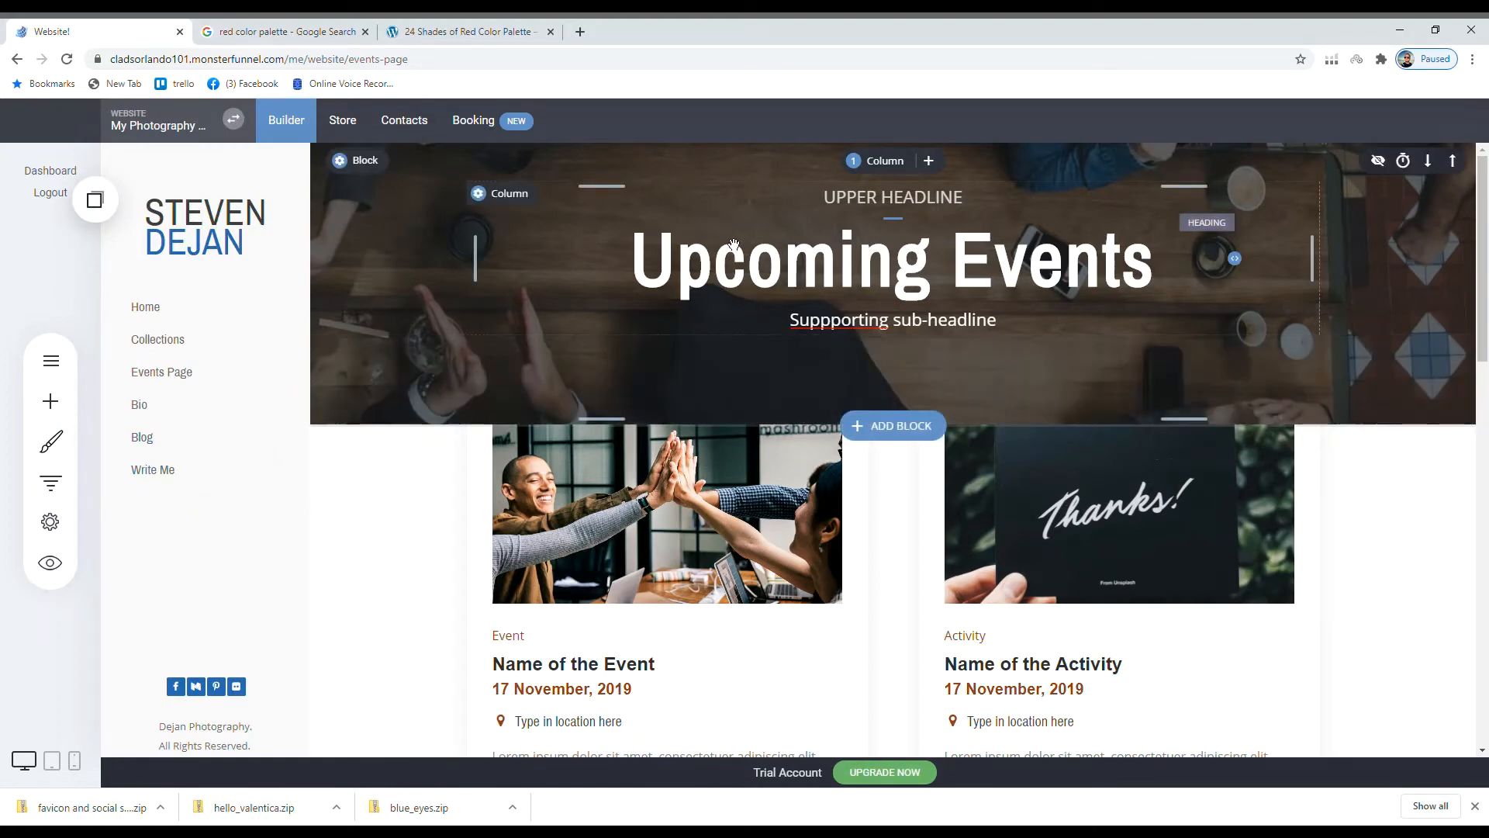
- Color the Upcoming Events heading with the global primary color #933A16
click(683, 289)
triple_click(683, 288)
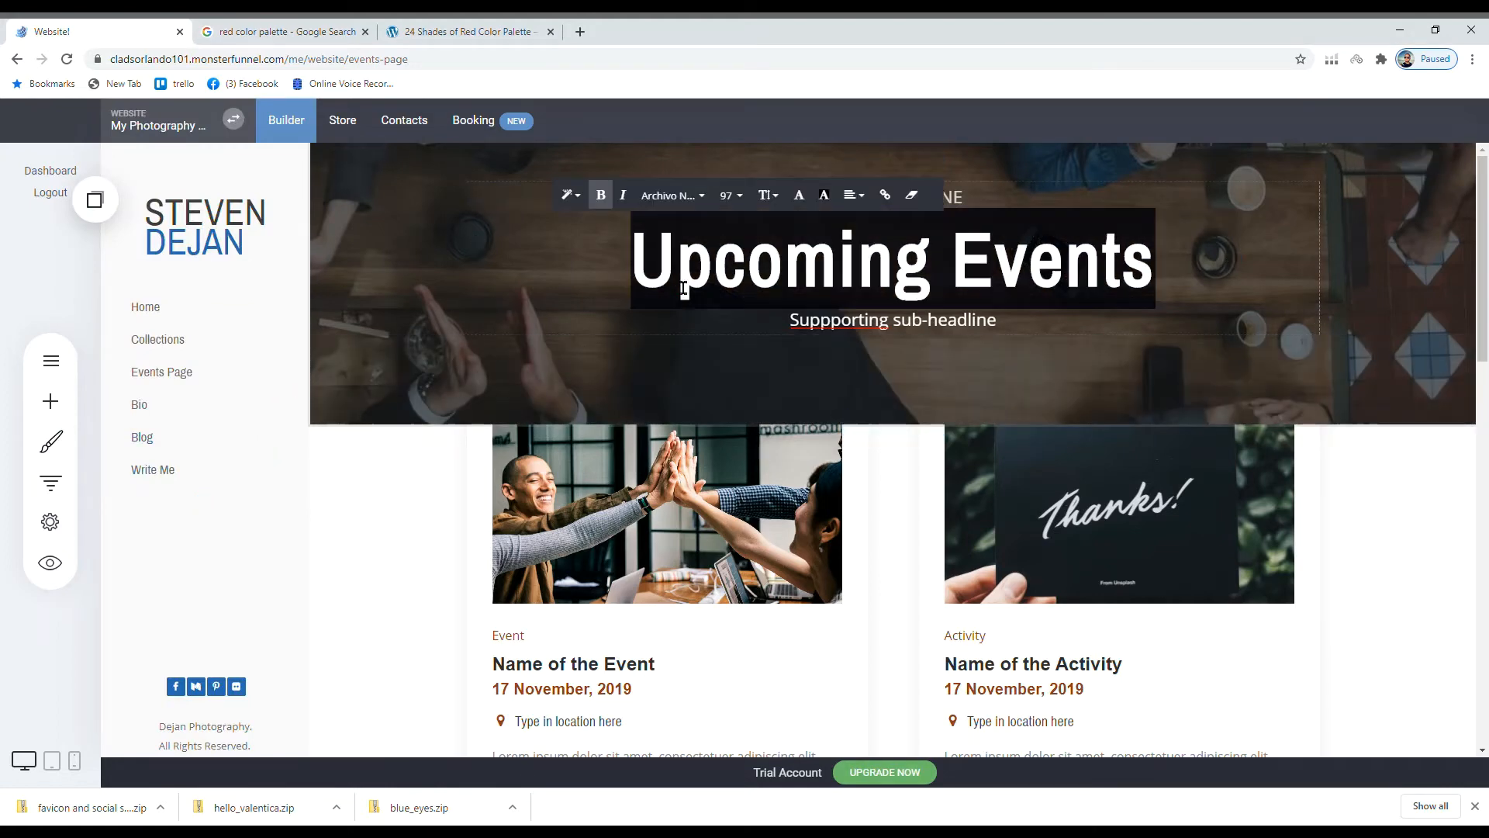
click(799, 195)
click(899, 426)
click(692, 408)
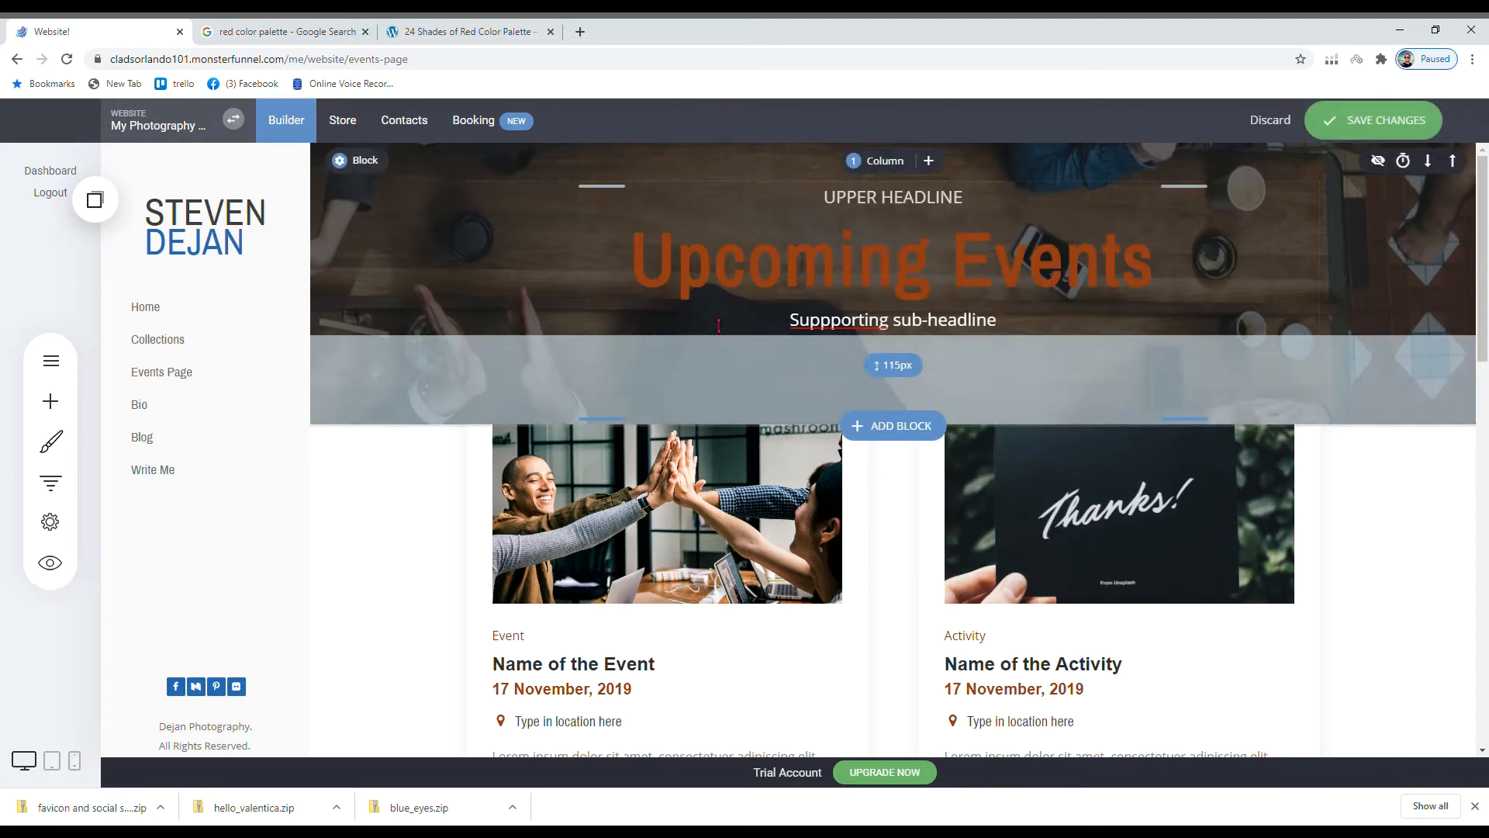
- Try dark blue #0F227E on the Upcoming Events heading and set its text color back to white
triple_click(738, 276)
click(799, 194)
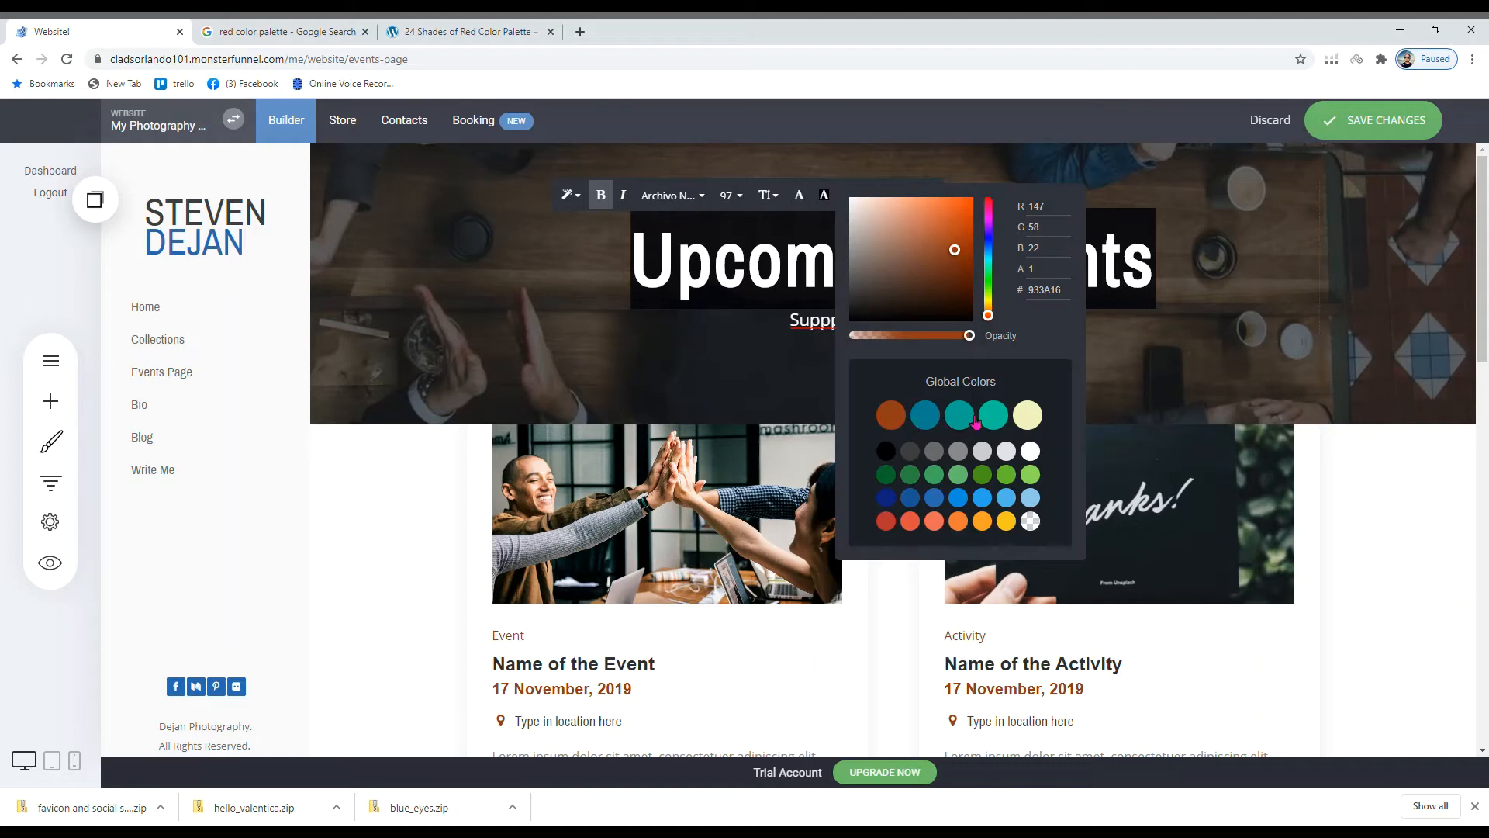
click(892, 498)
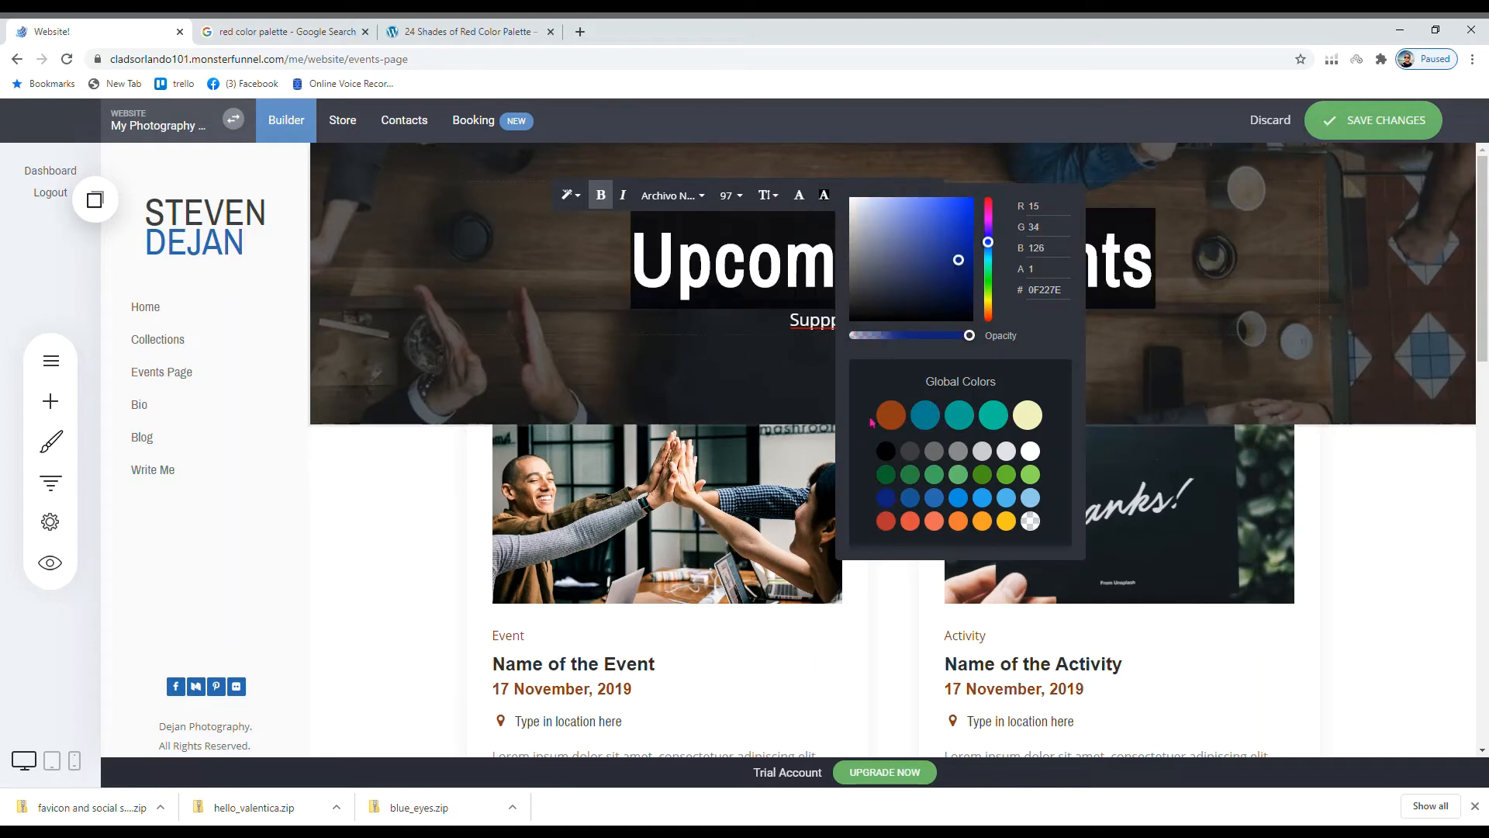
click(1030, 456)
click(665, 356)
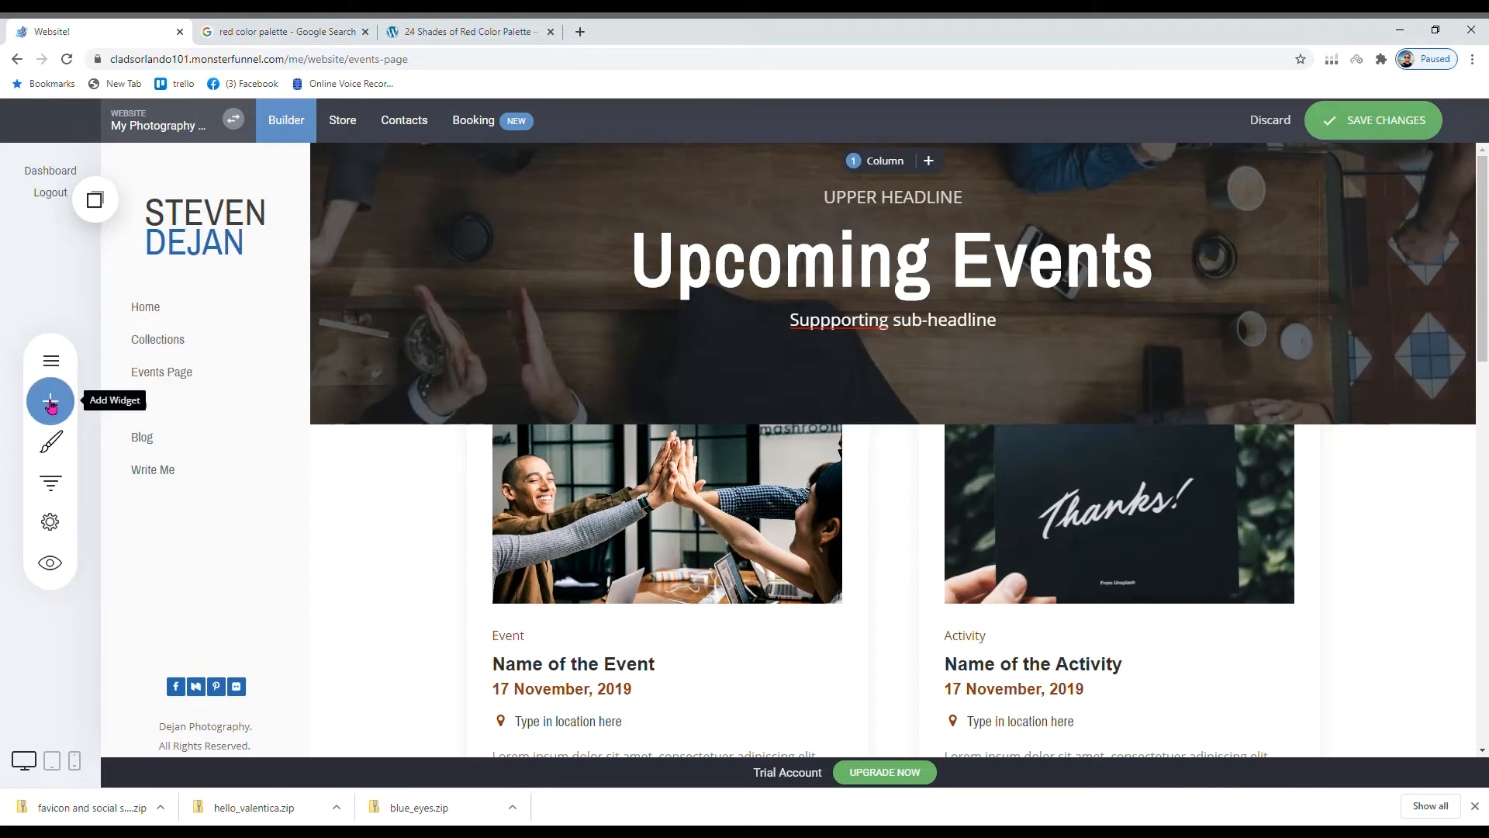
- Review the Color Palette and the Website Layout settings for grid width and layout style, leaving them without changes
click(49, 440)
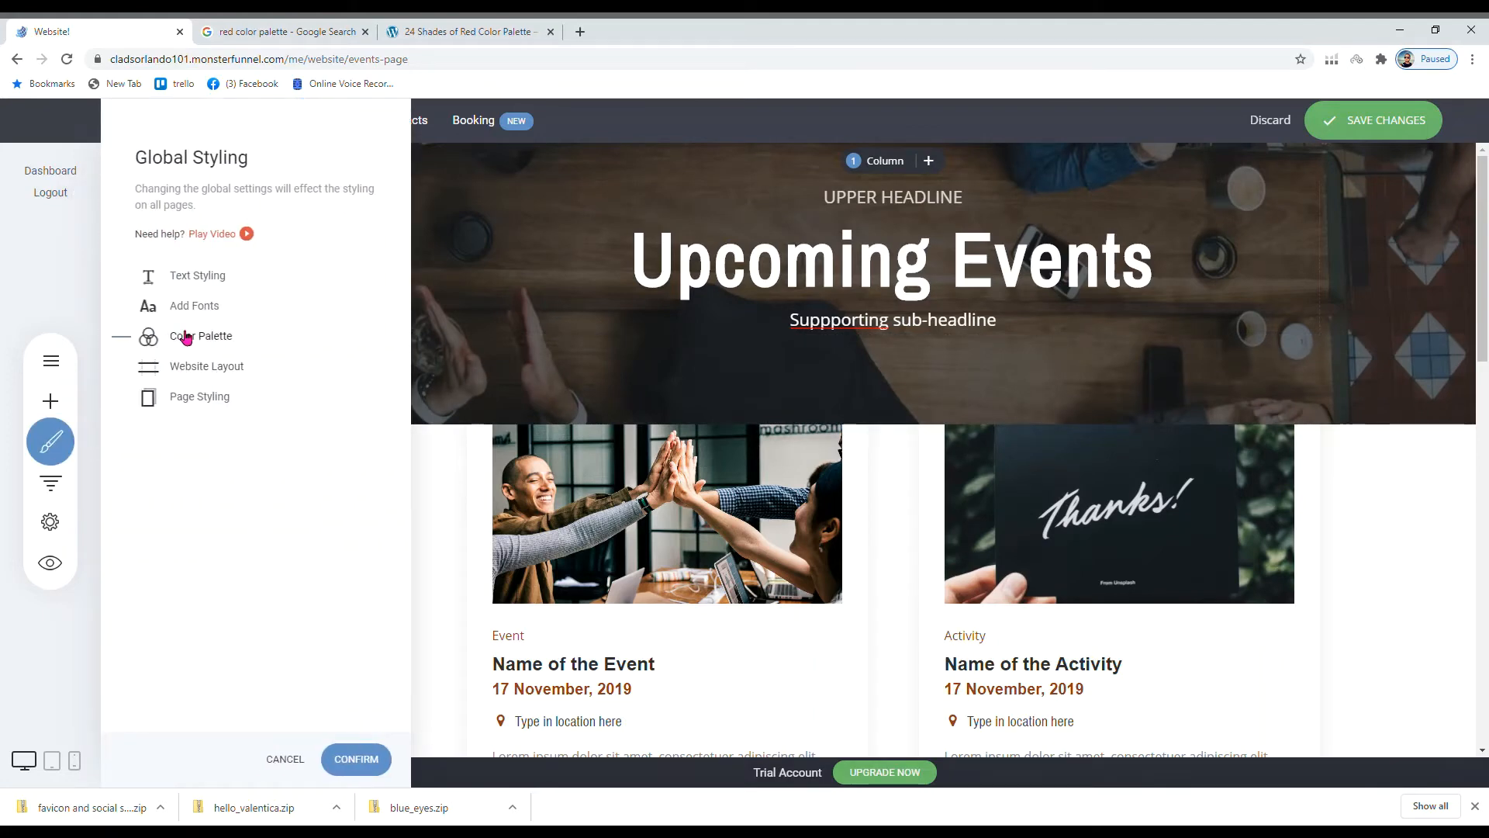
click(186, 335)
click(49, 454)
click(196, 372)
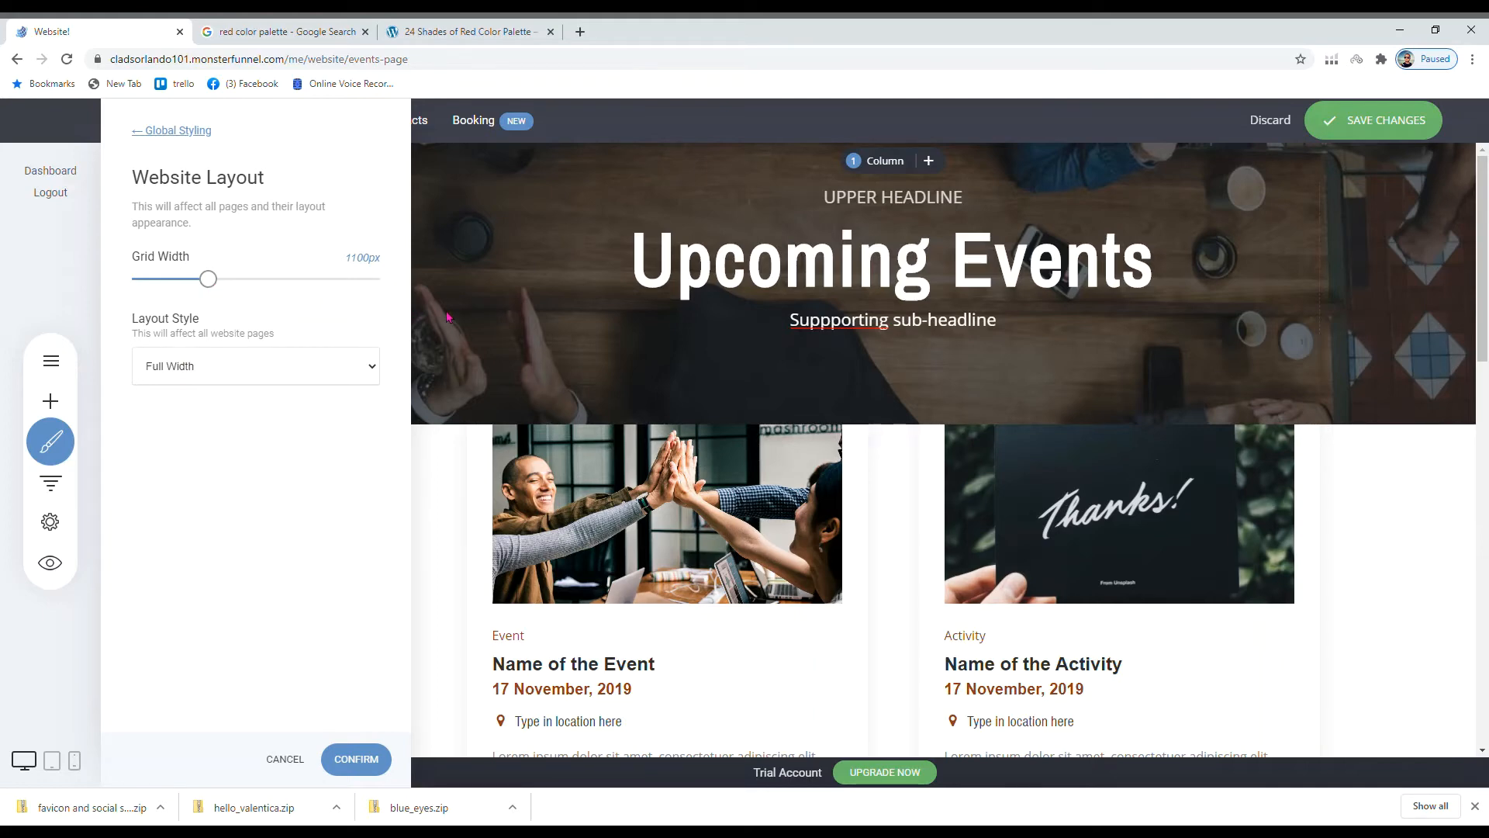
click(51, 441)
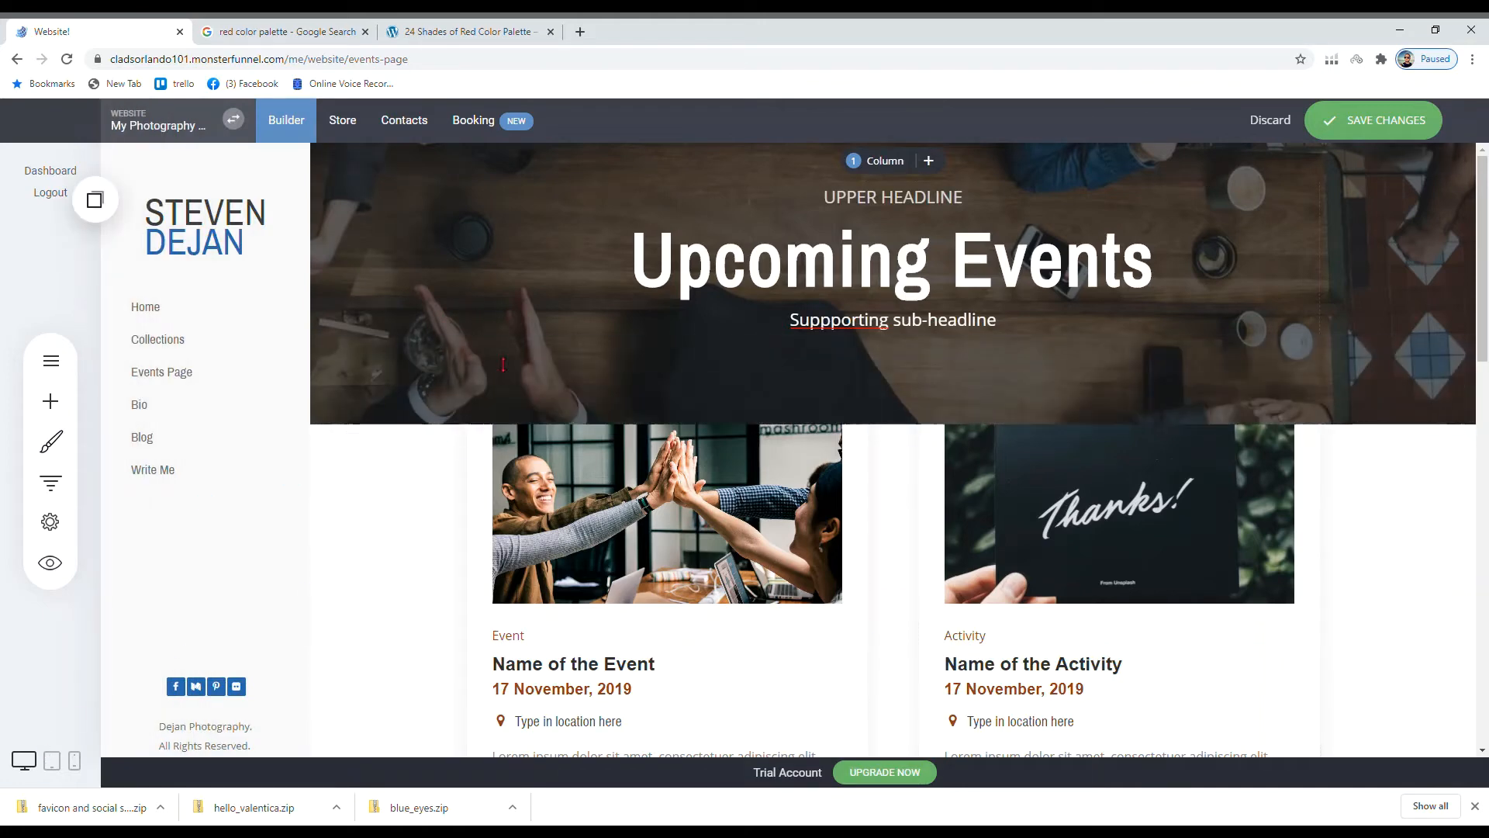
- Preview the Events Page and the Collections page to examine the applied primary color, and close the preview
click(49, 563)
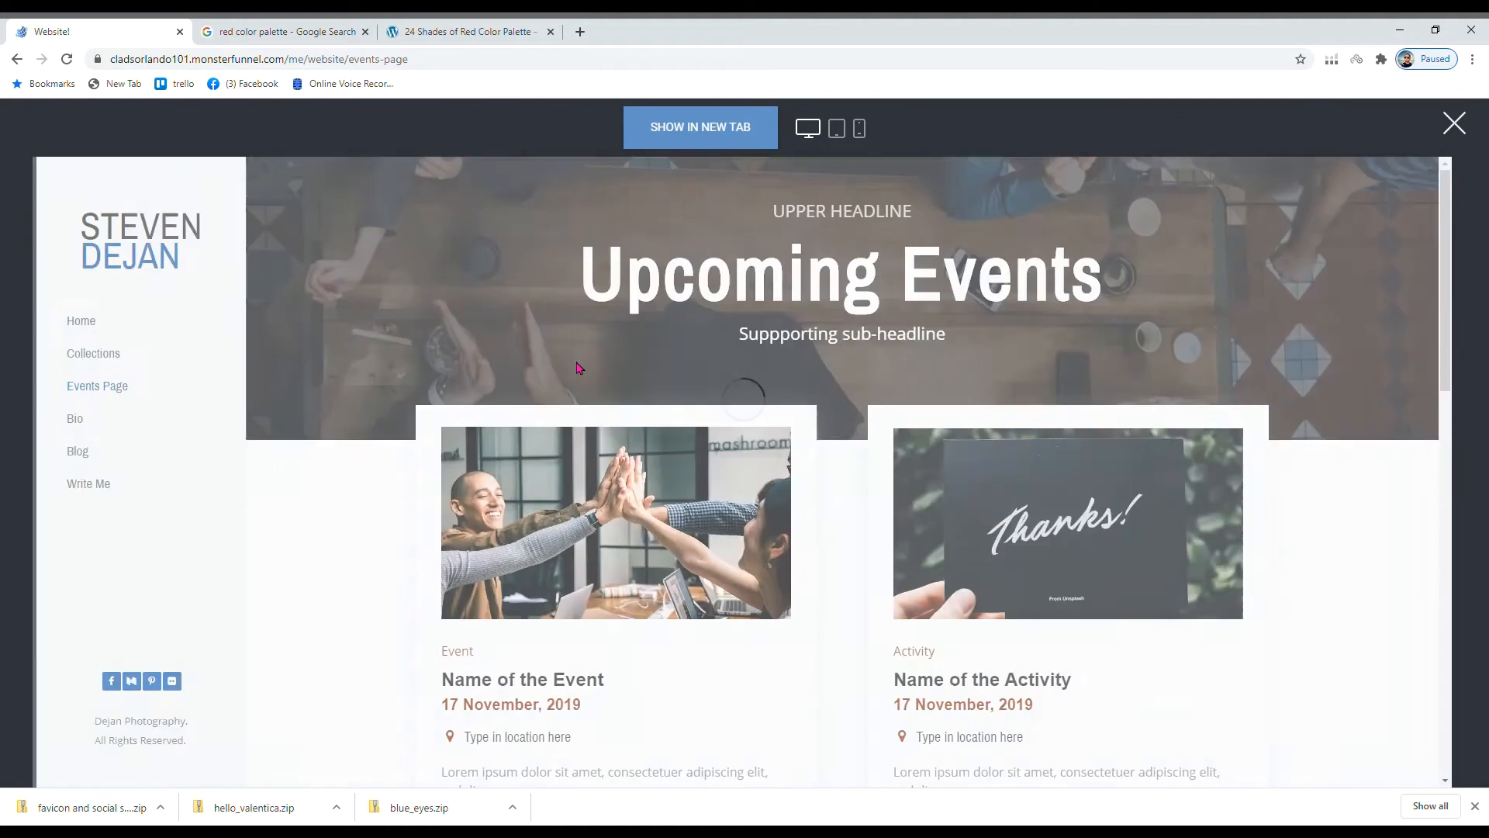
scroll(663, 479, down, 5)
scroll(662, 482, down, 9)
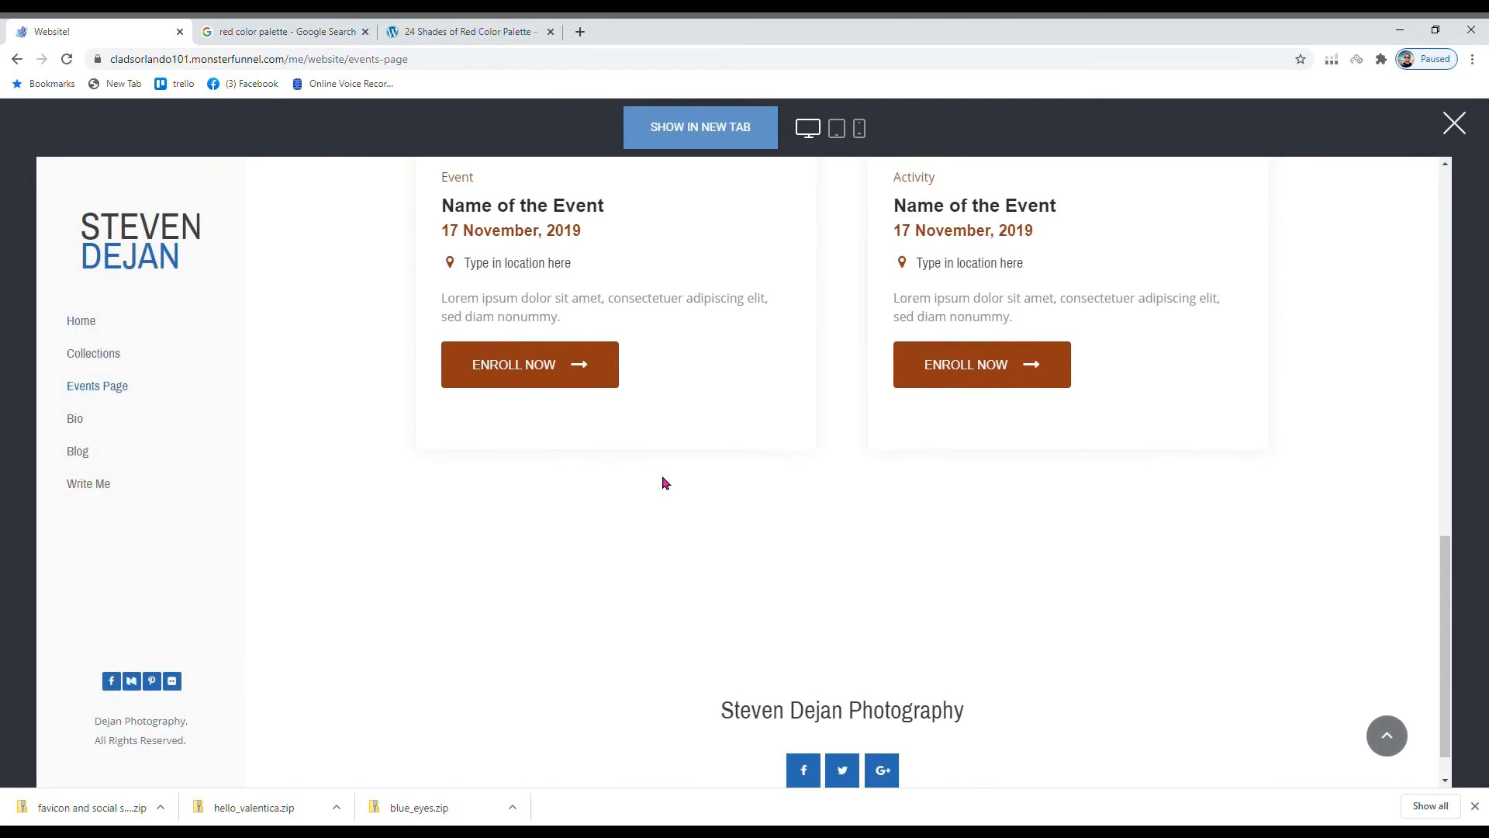
scroll(654, 476, up, 5)
scroll(546, 431, up, 10)
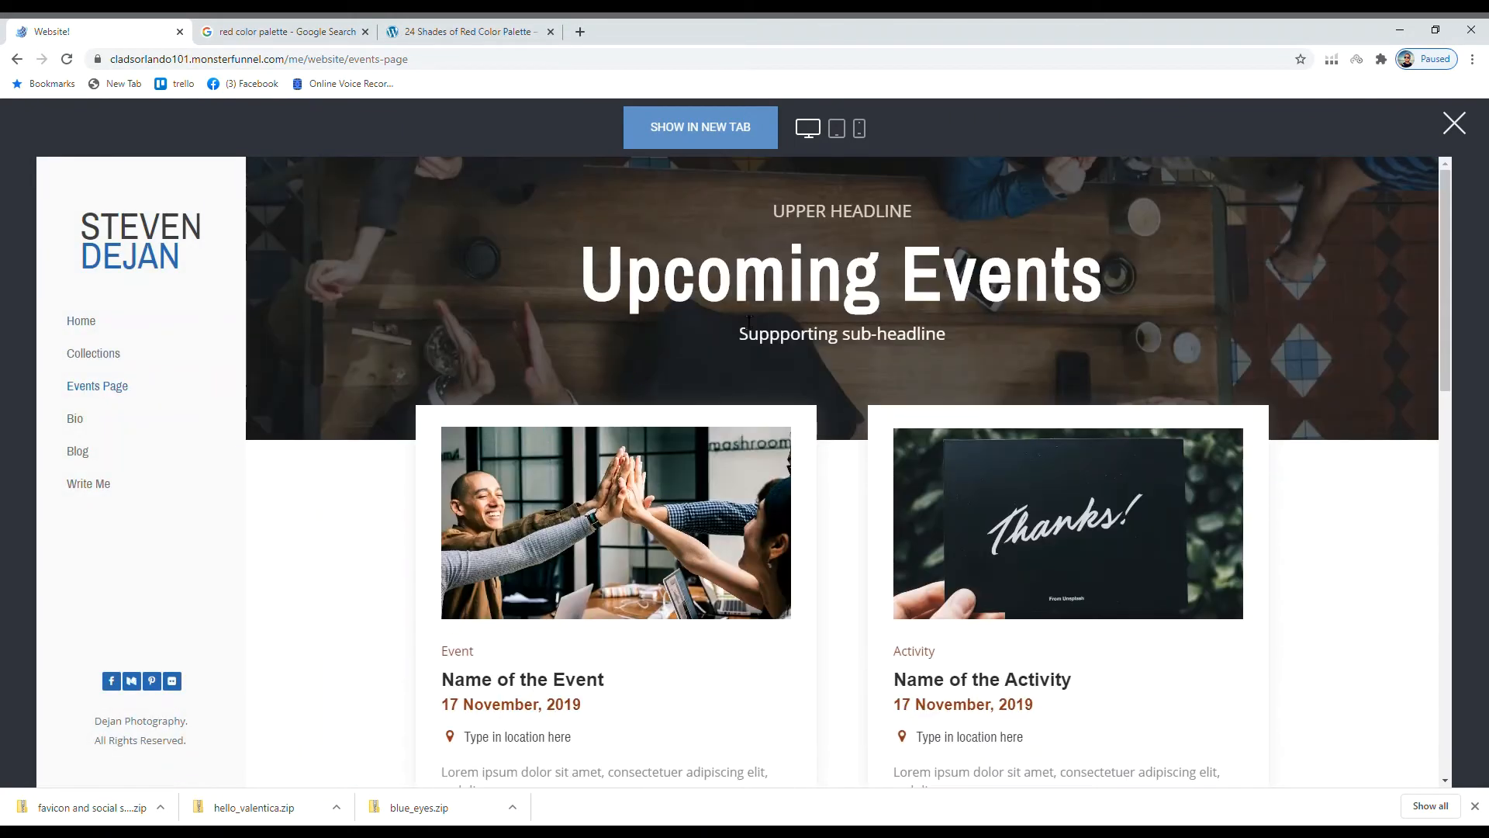
click(124, 353)
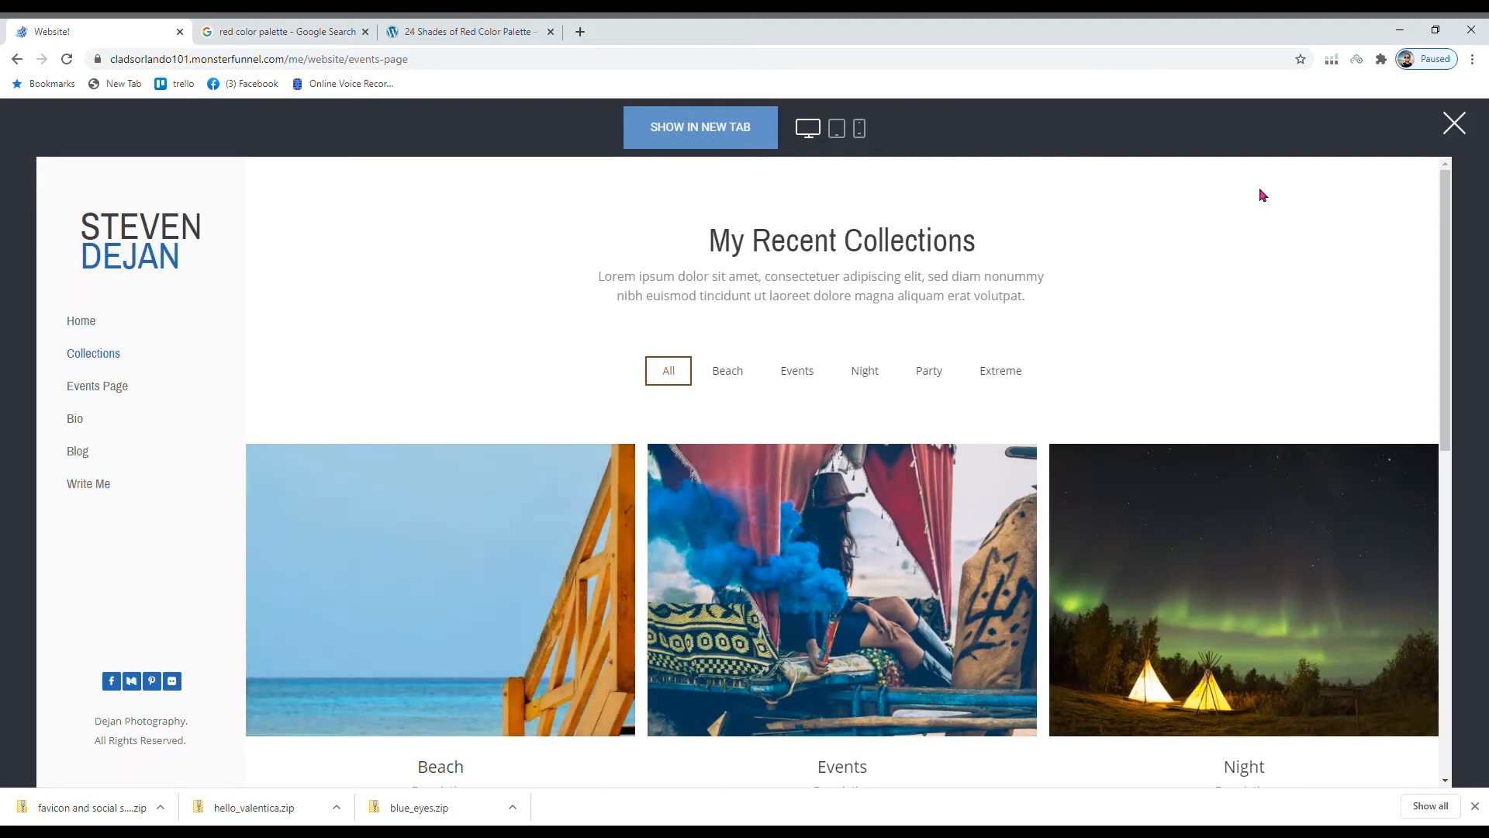
click(1454, 123)
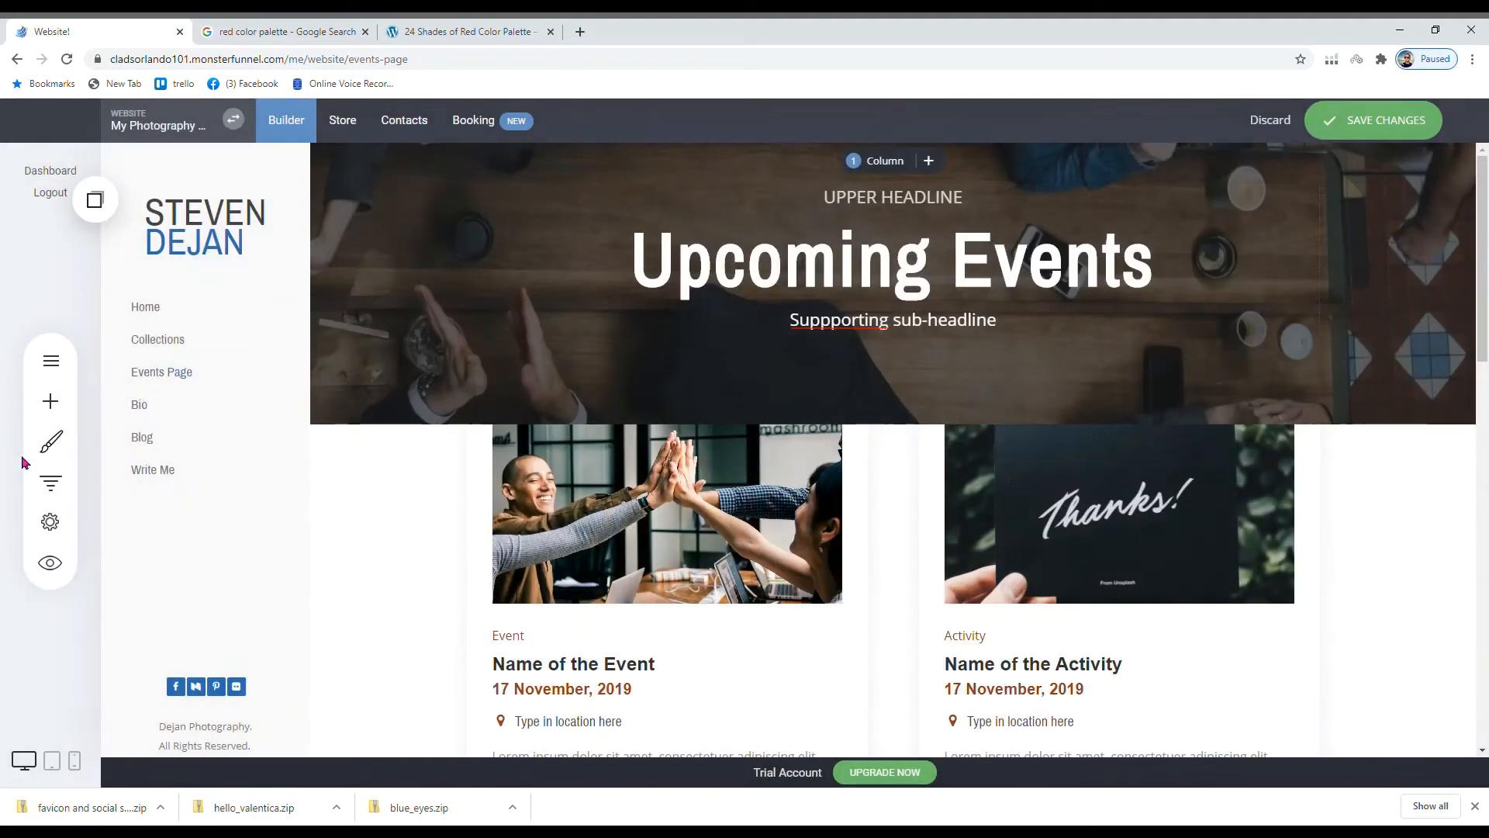
- Widen the website's grid width to 1460px and beyond, narrow it back to near its starting width, and confirm the layout
click(50, 441)
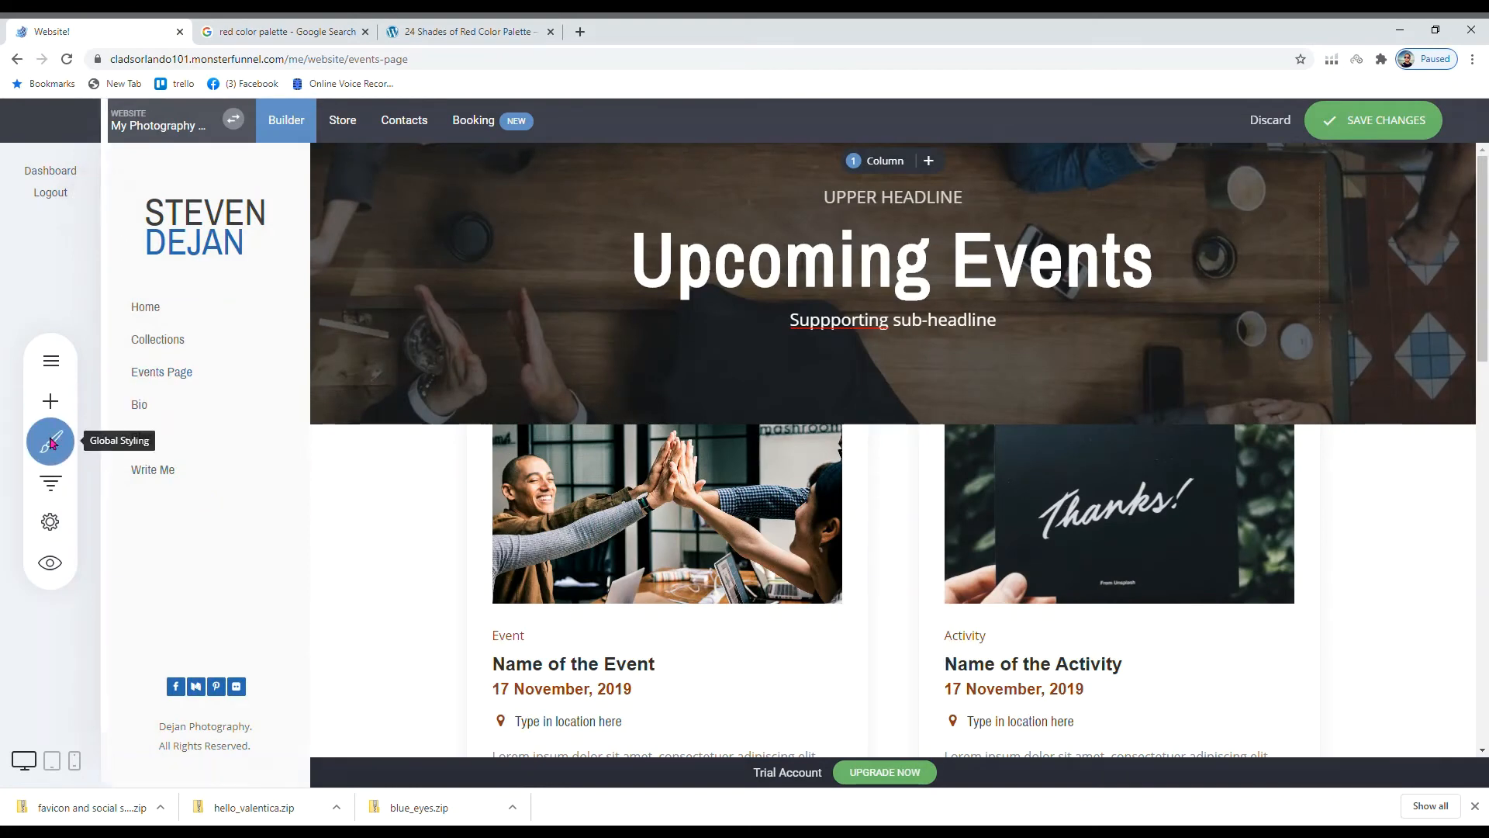
click(186, 366)
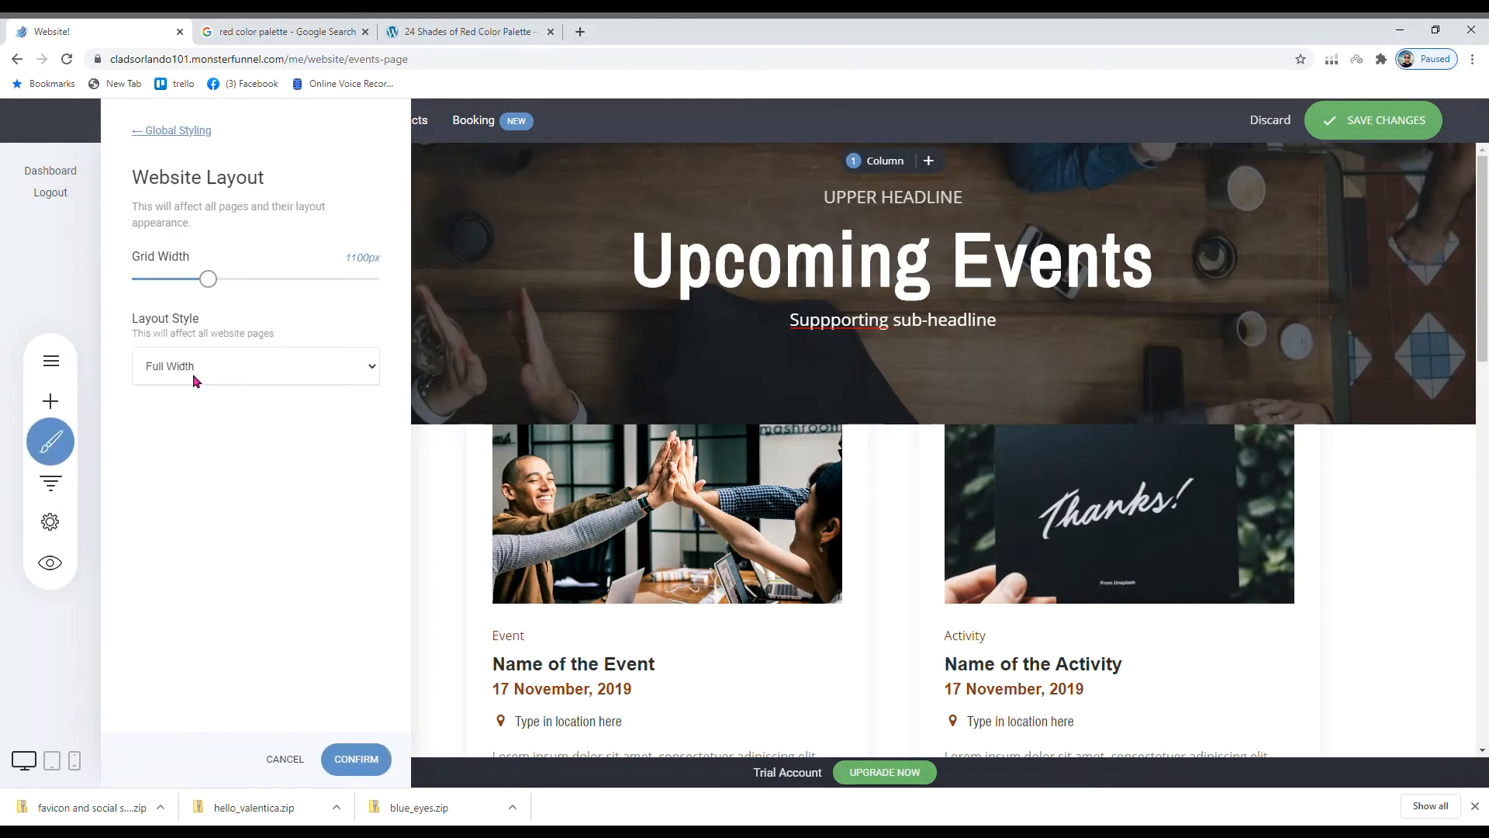
drag(211, 282, 288, 296)
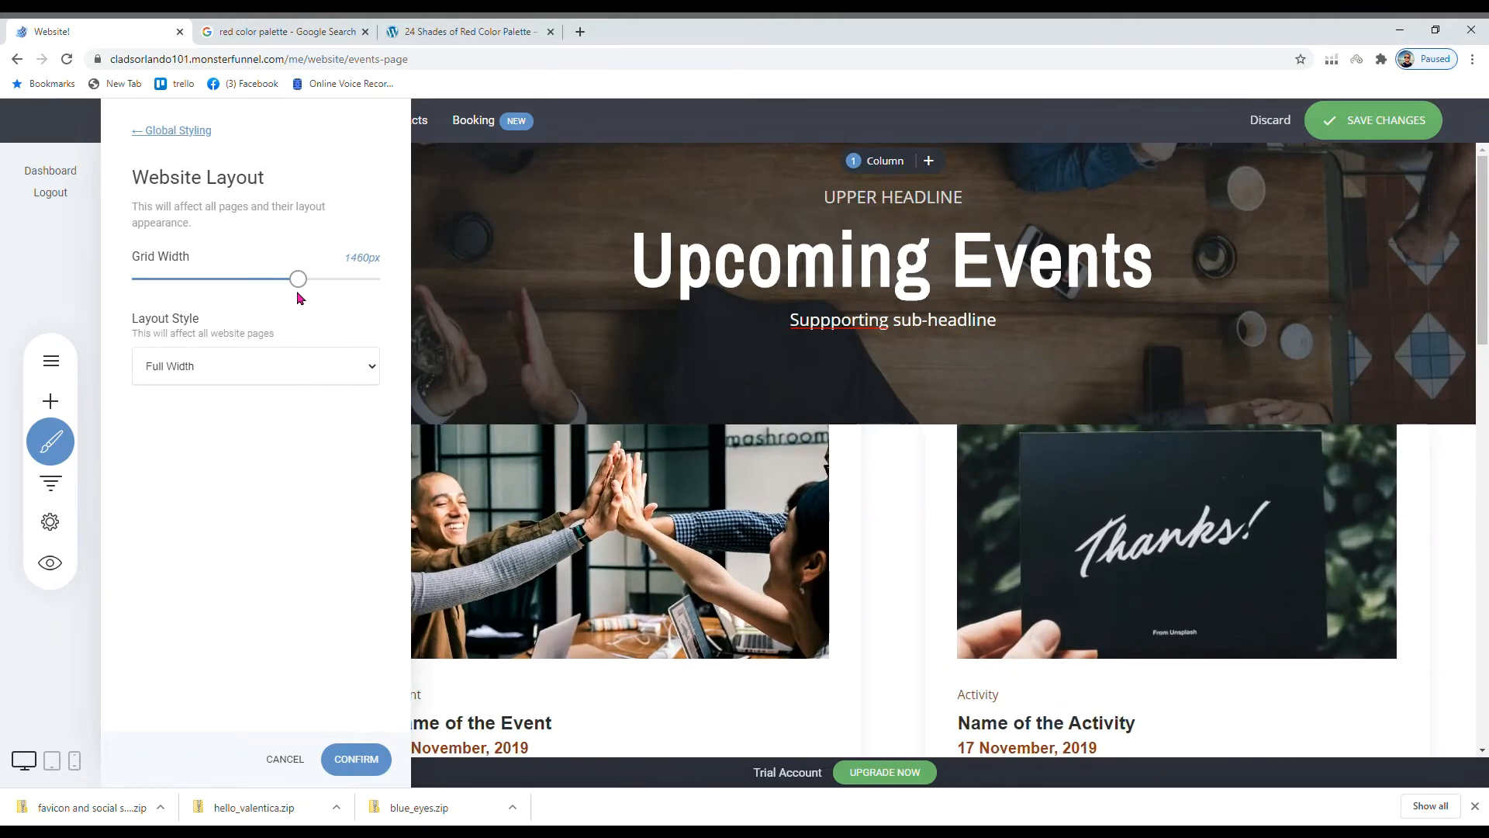
drag(289, 283, 323, 294)
drag(332, 280, 204, 279)
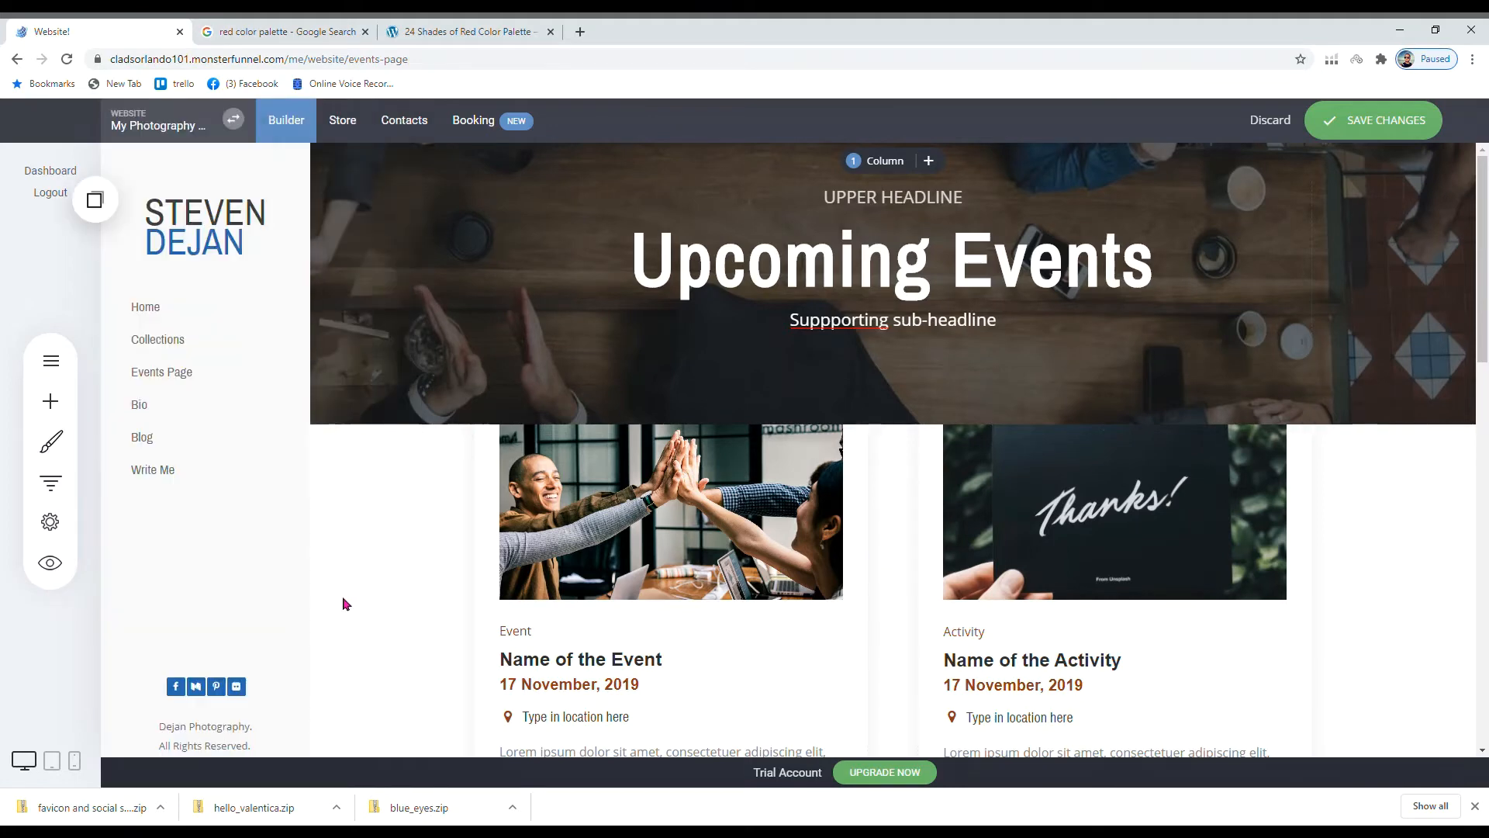
click(353, 758)
scroll(345, 598, down, 5)
scroll(345, 598, up, 5)
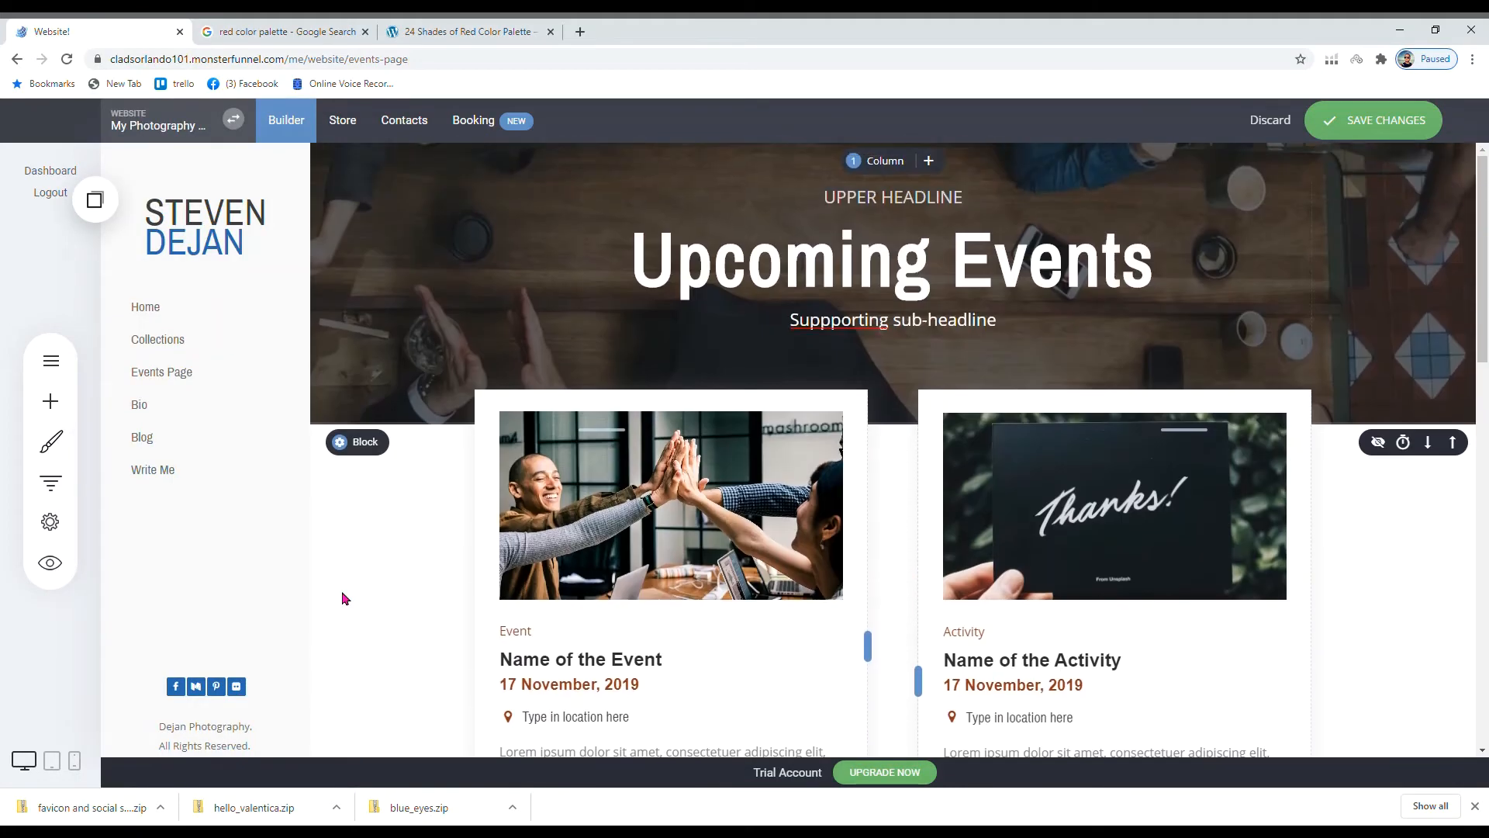
- Set the Events Page's background color to the pale yellow global color #F0F3BD in the page styling
click(63, 453)
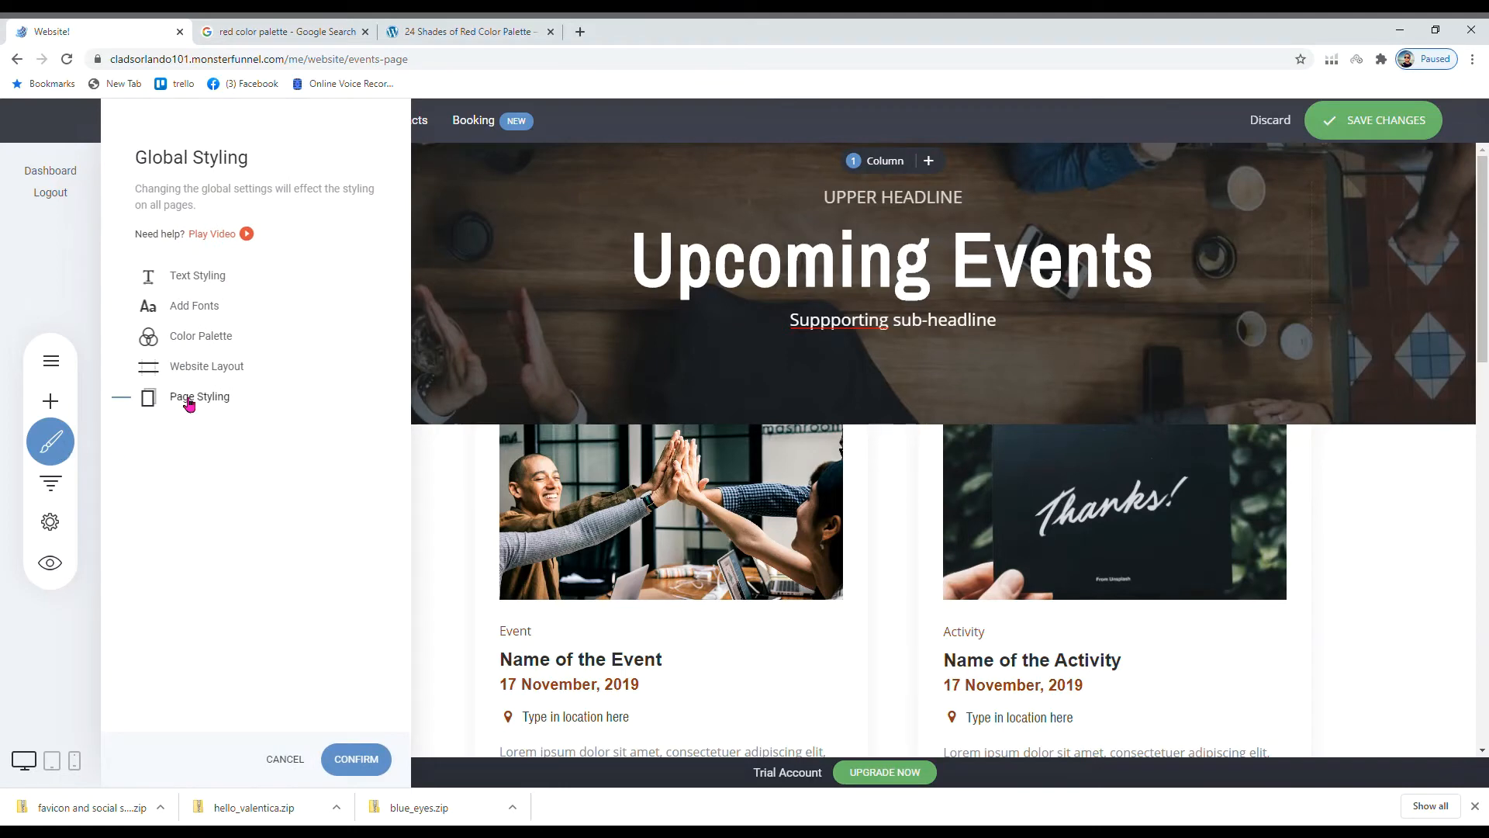
click(191, 397)
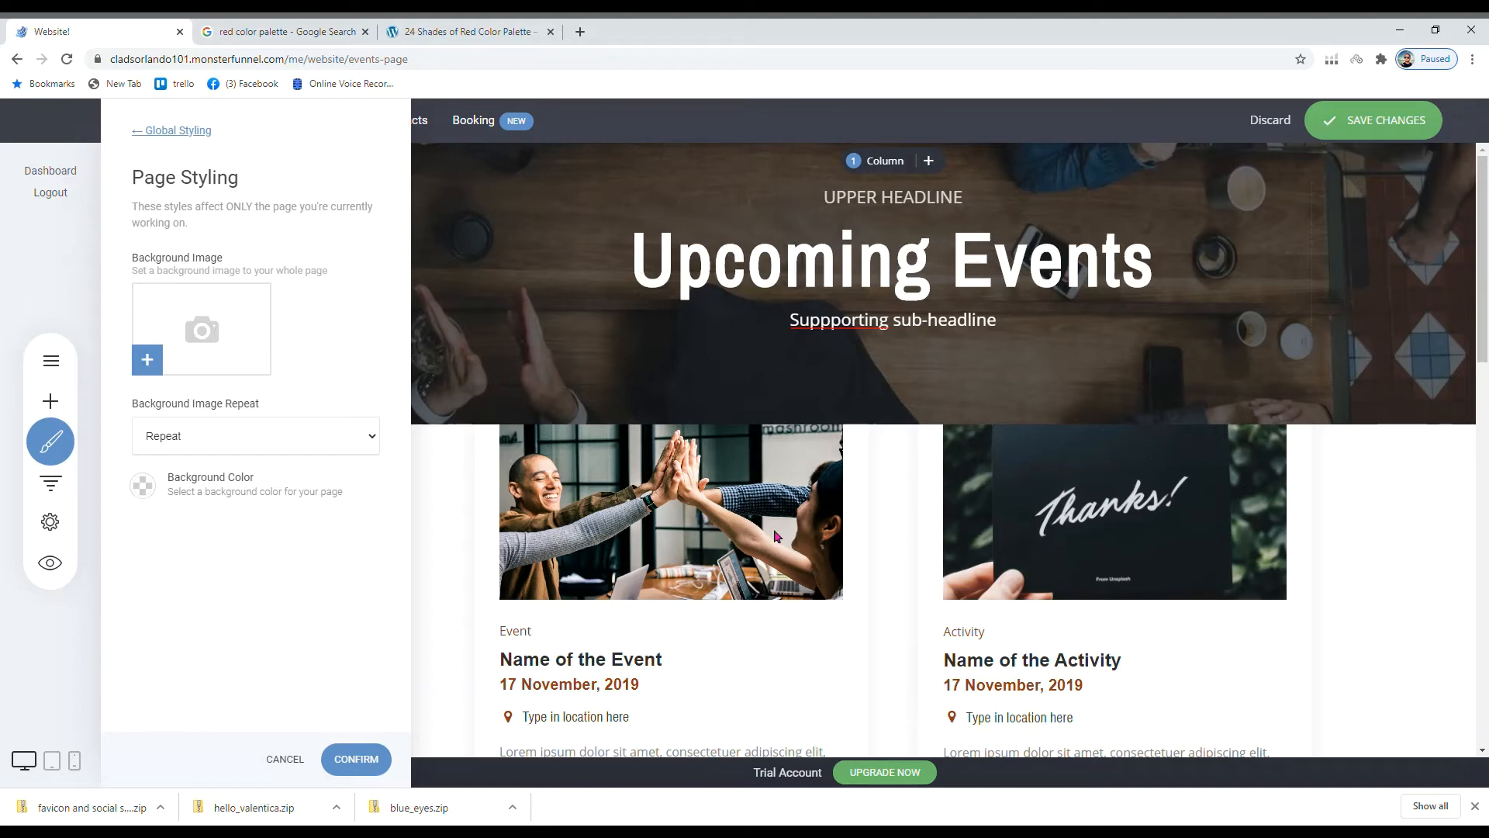
click(144, 486)
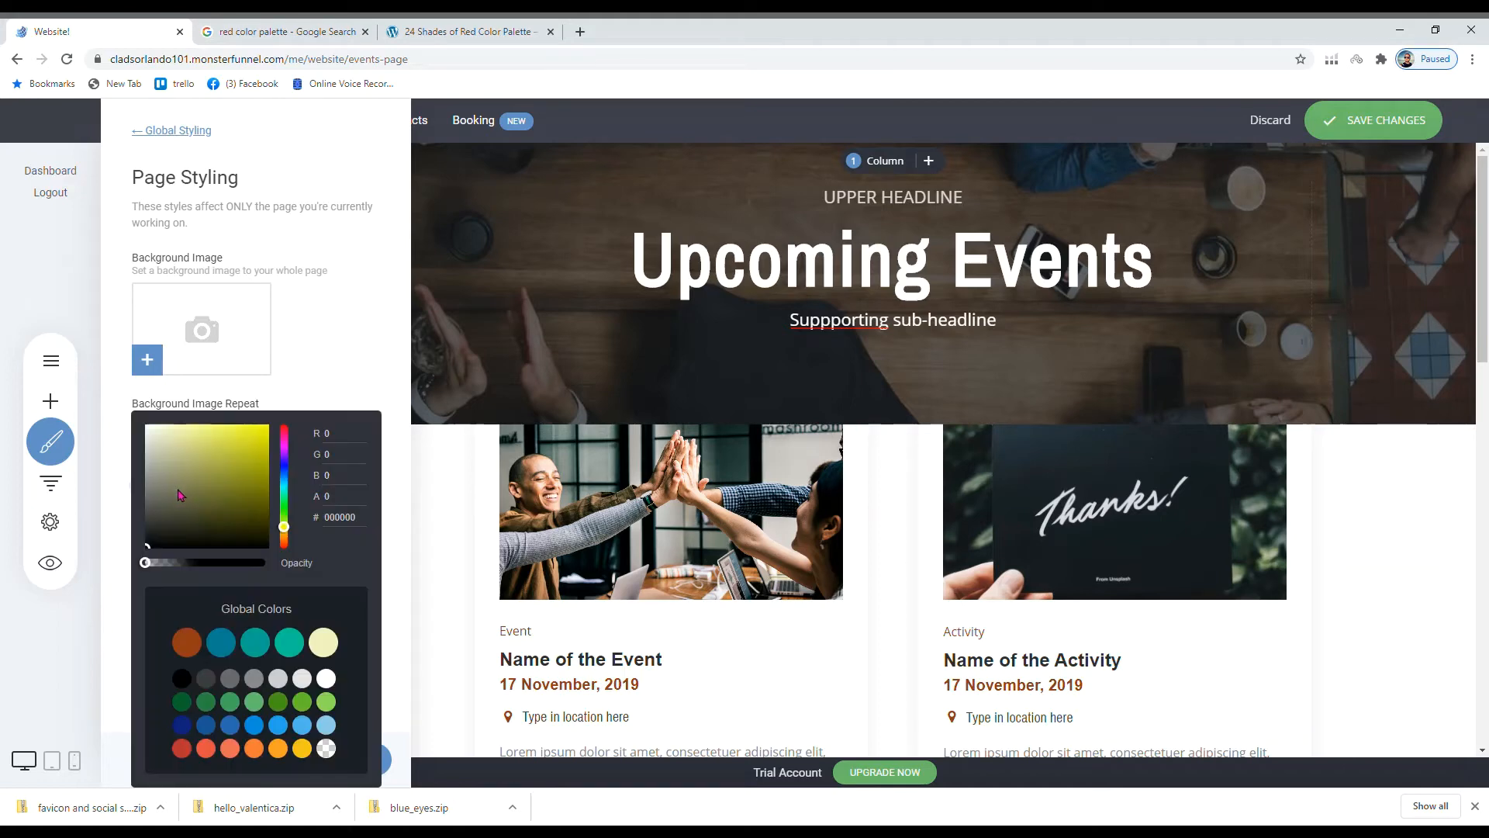
click(297, 376)
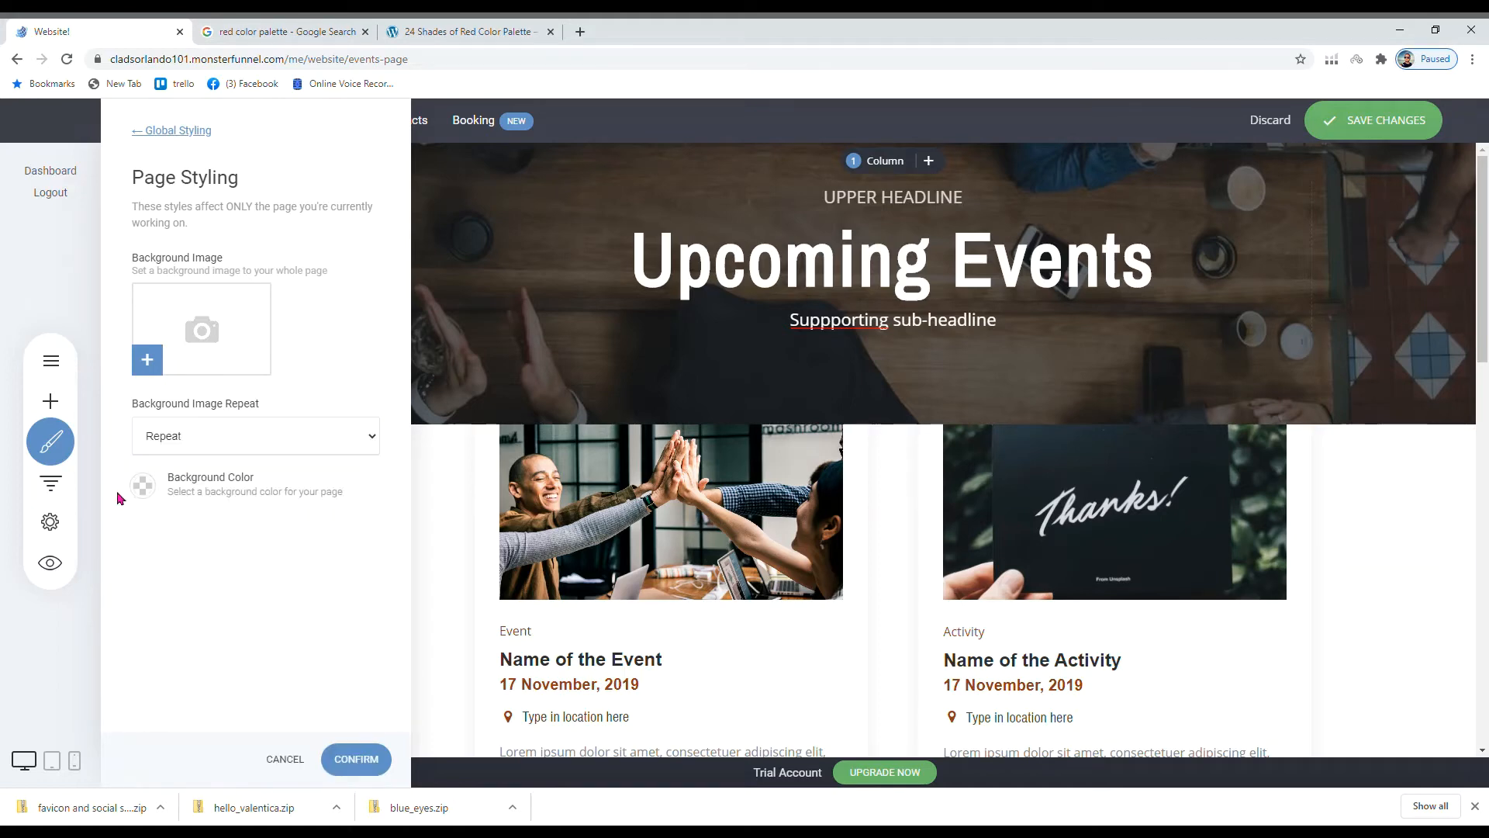
click(152, 490)
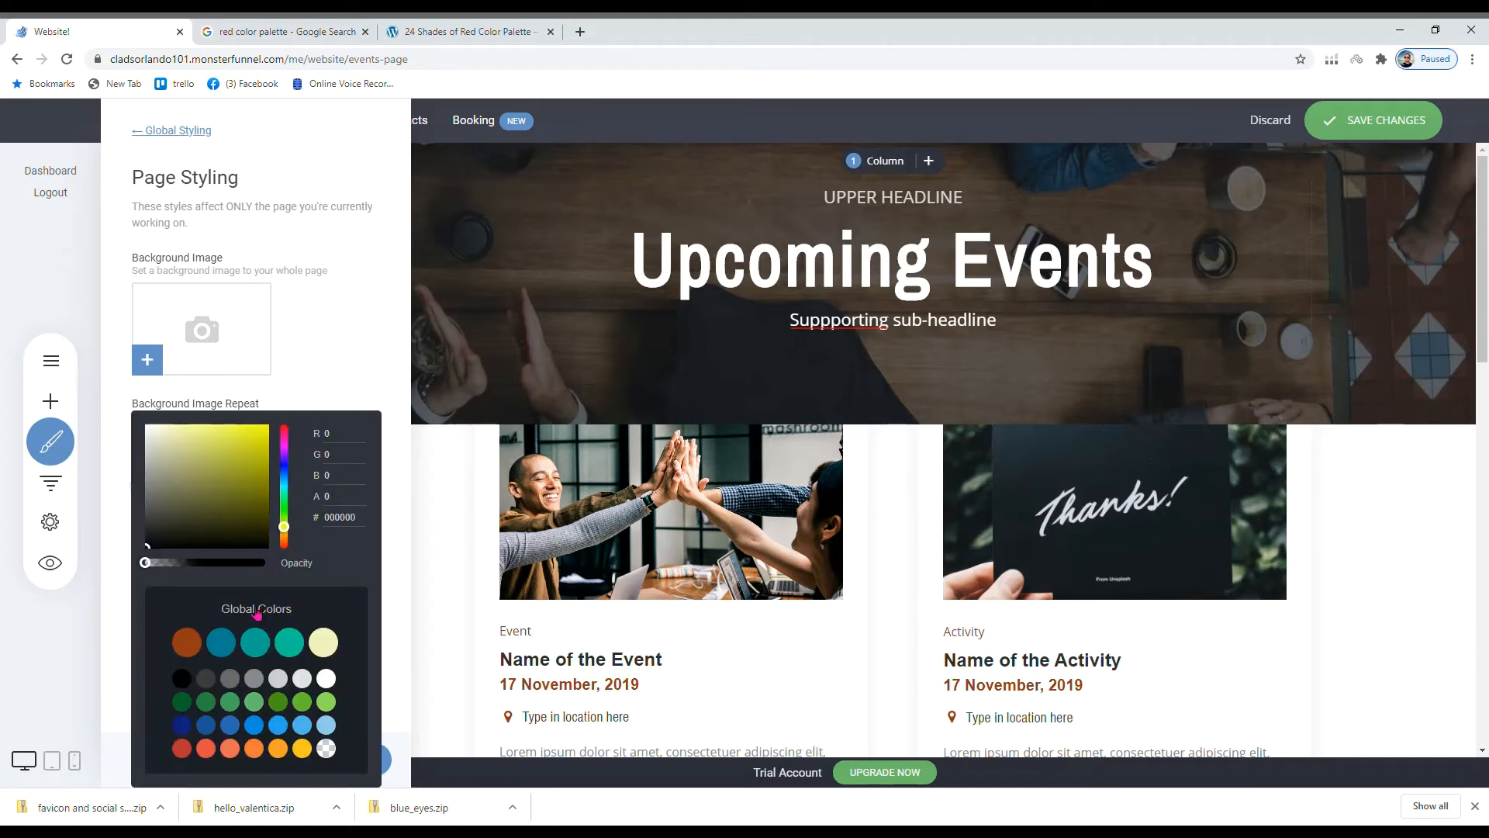
click(326, 647)
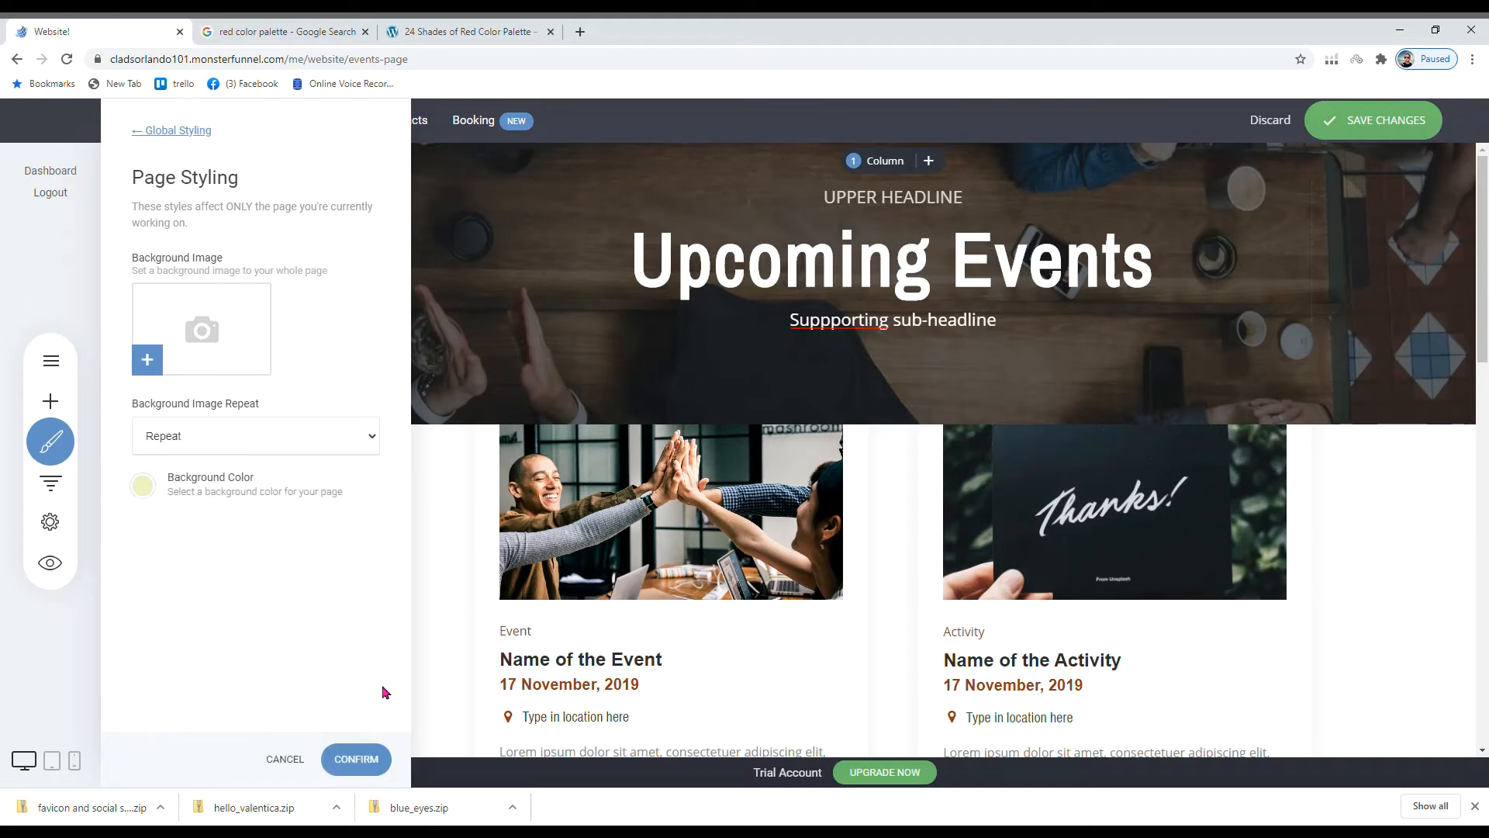
click(353, 758)
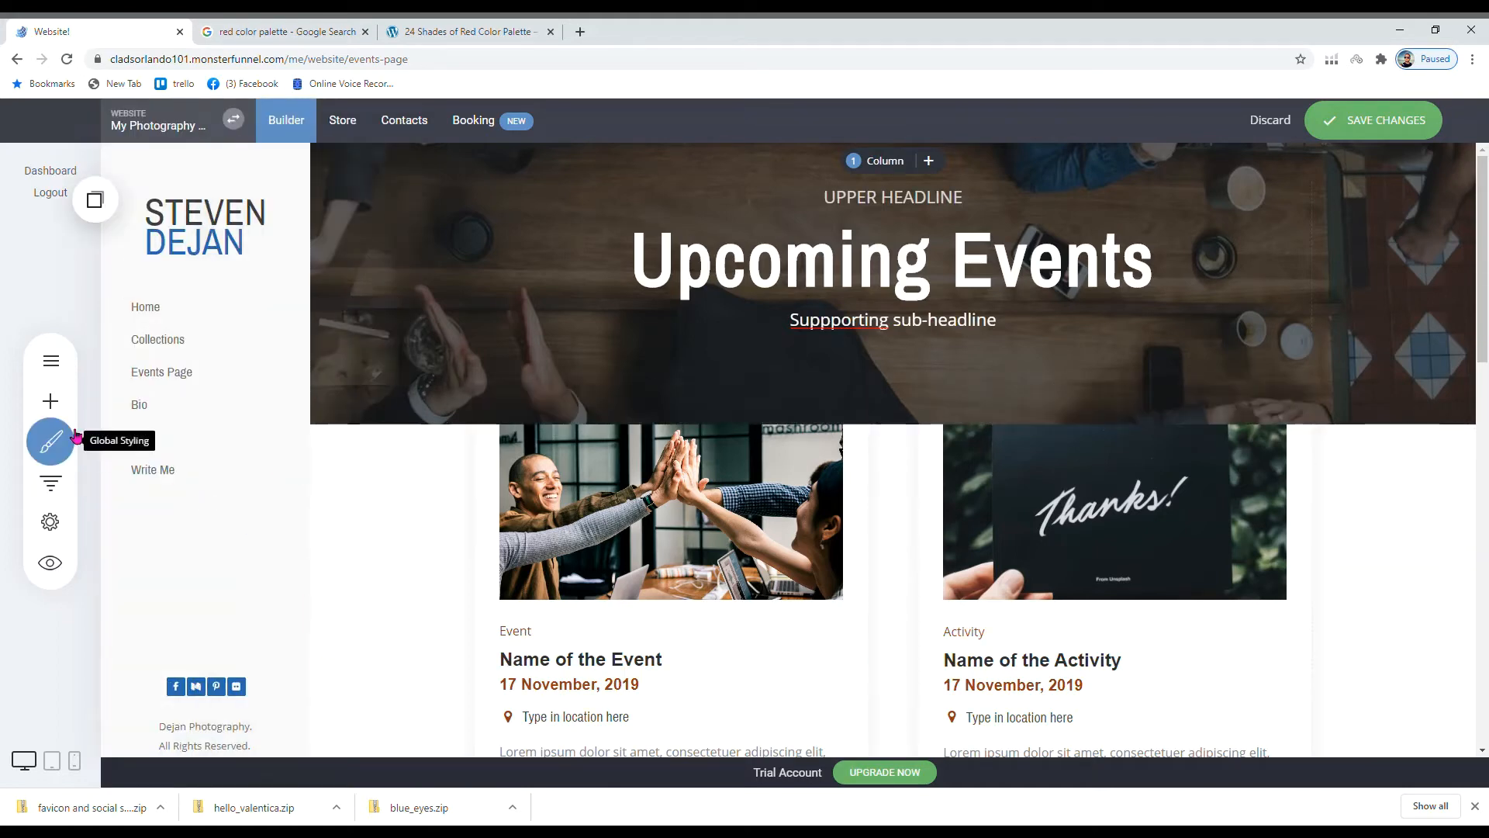
- Change the Events Page's background color to the green global color and save the website changes
click(51, 439)
click(206, 397)
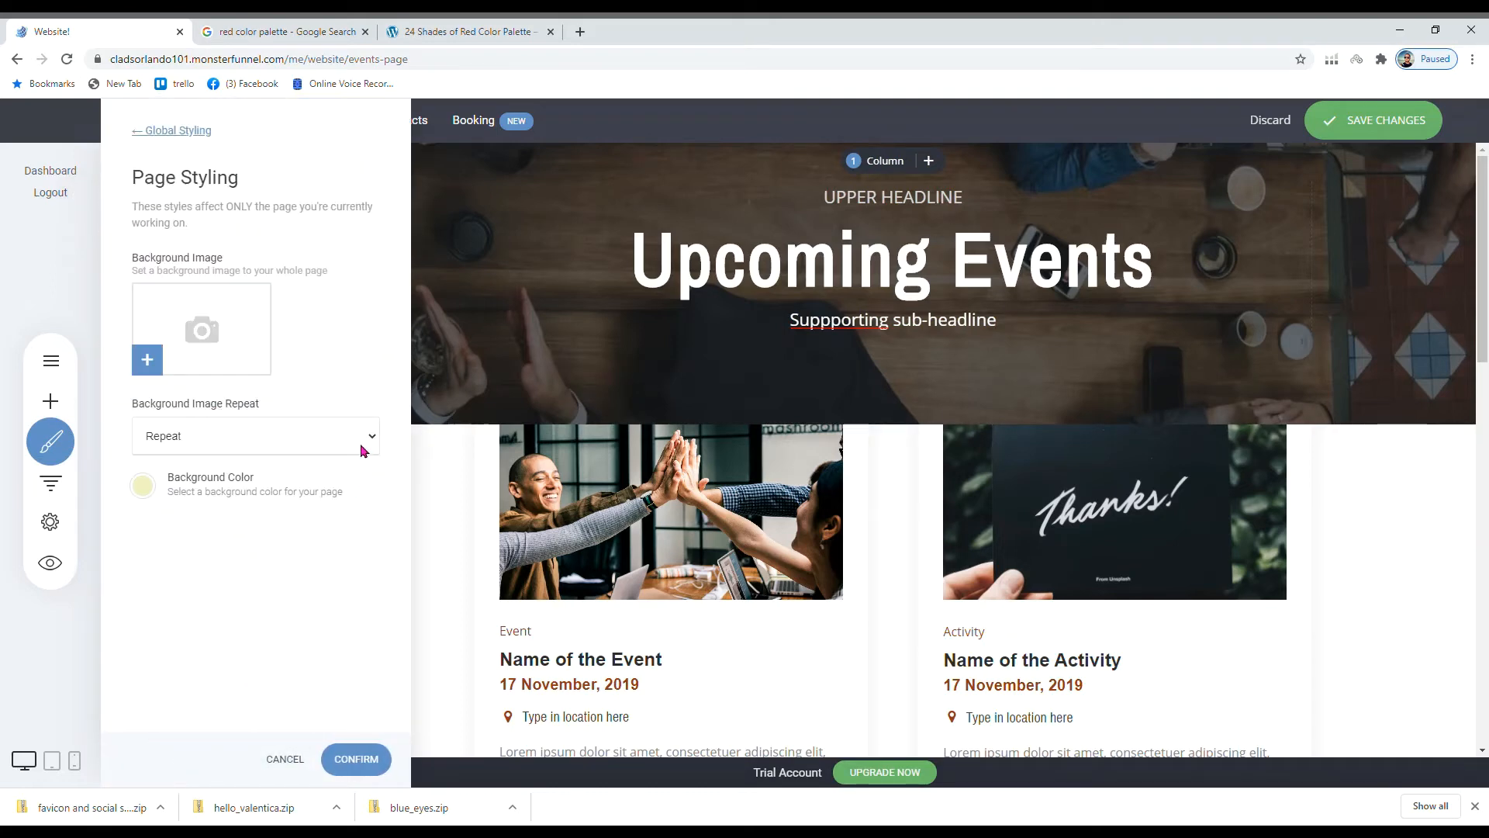
click(155, 486)
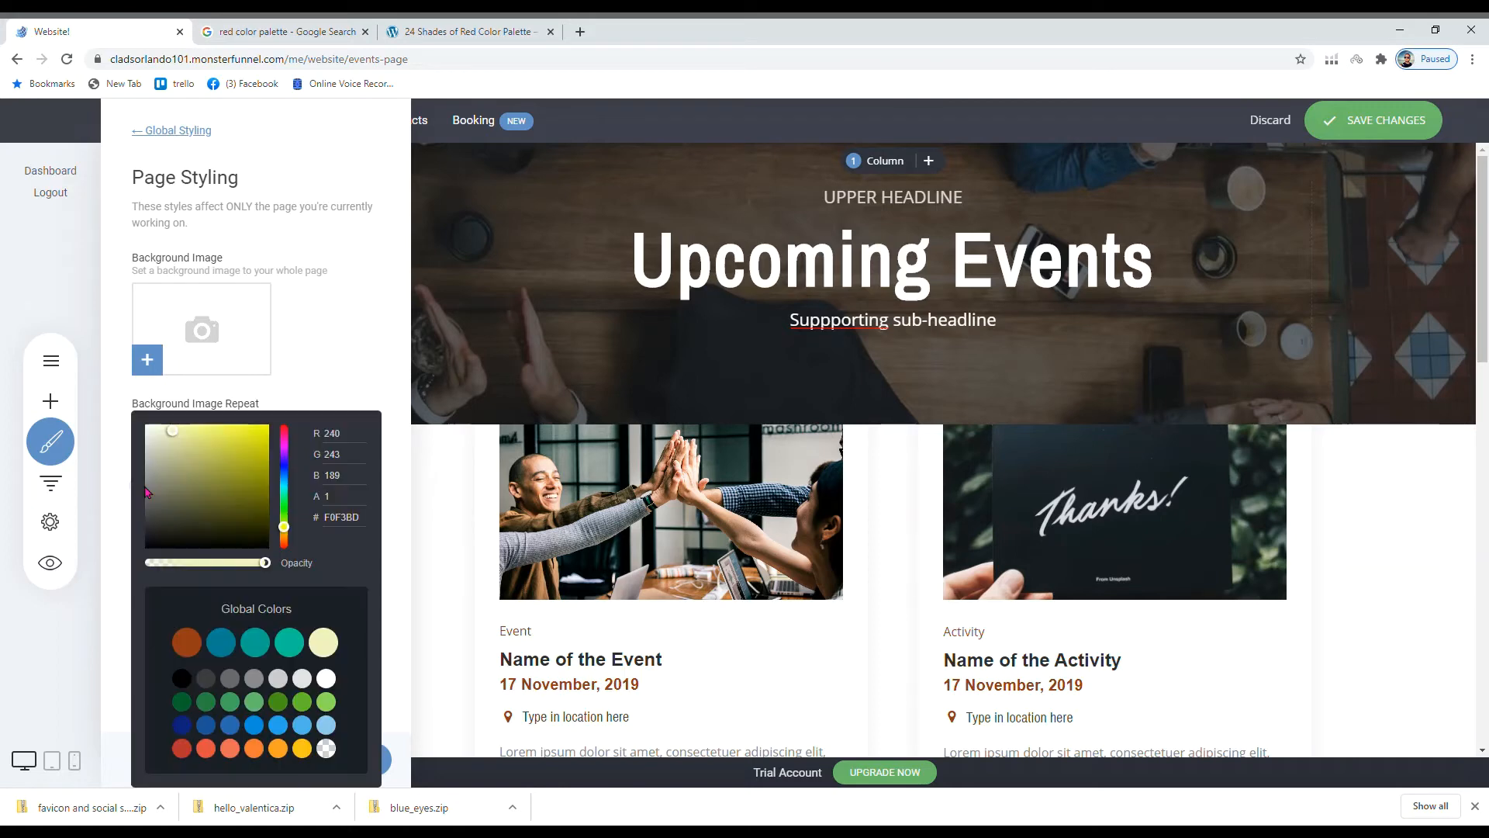
click(291, 644)
click(394, 712)
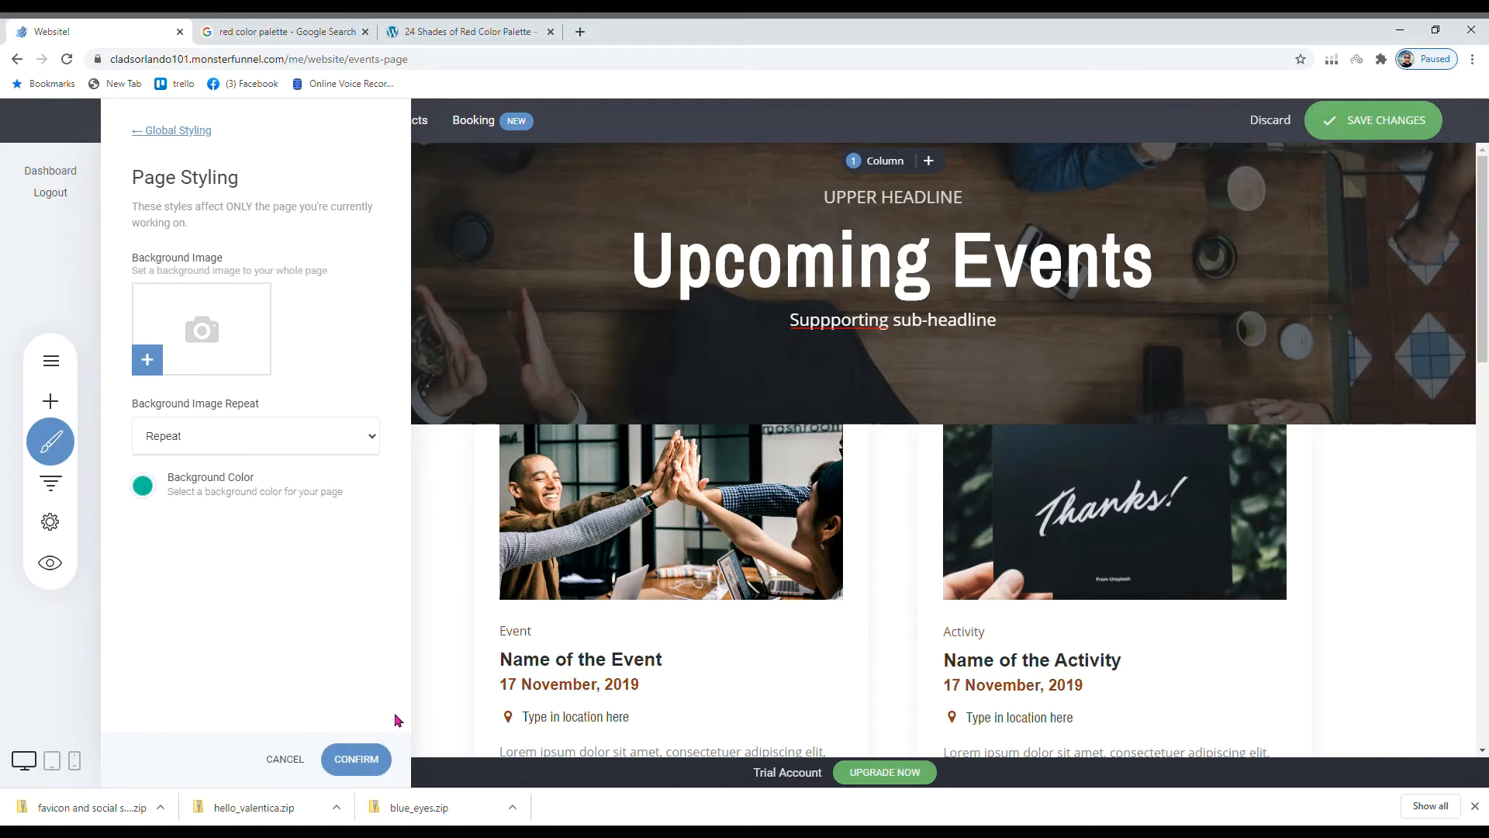
click(382, 760)
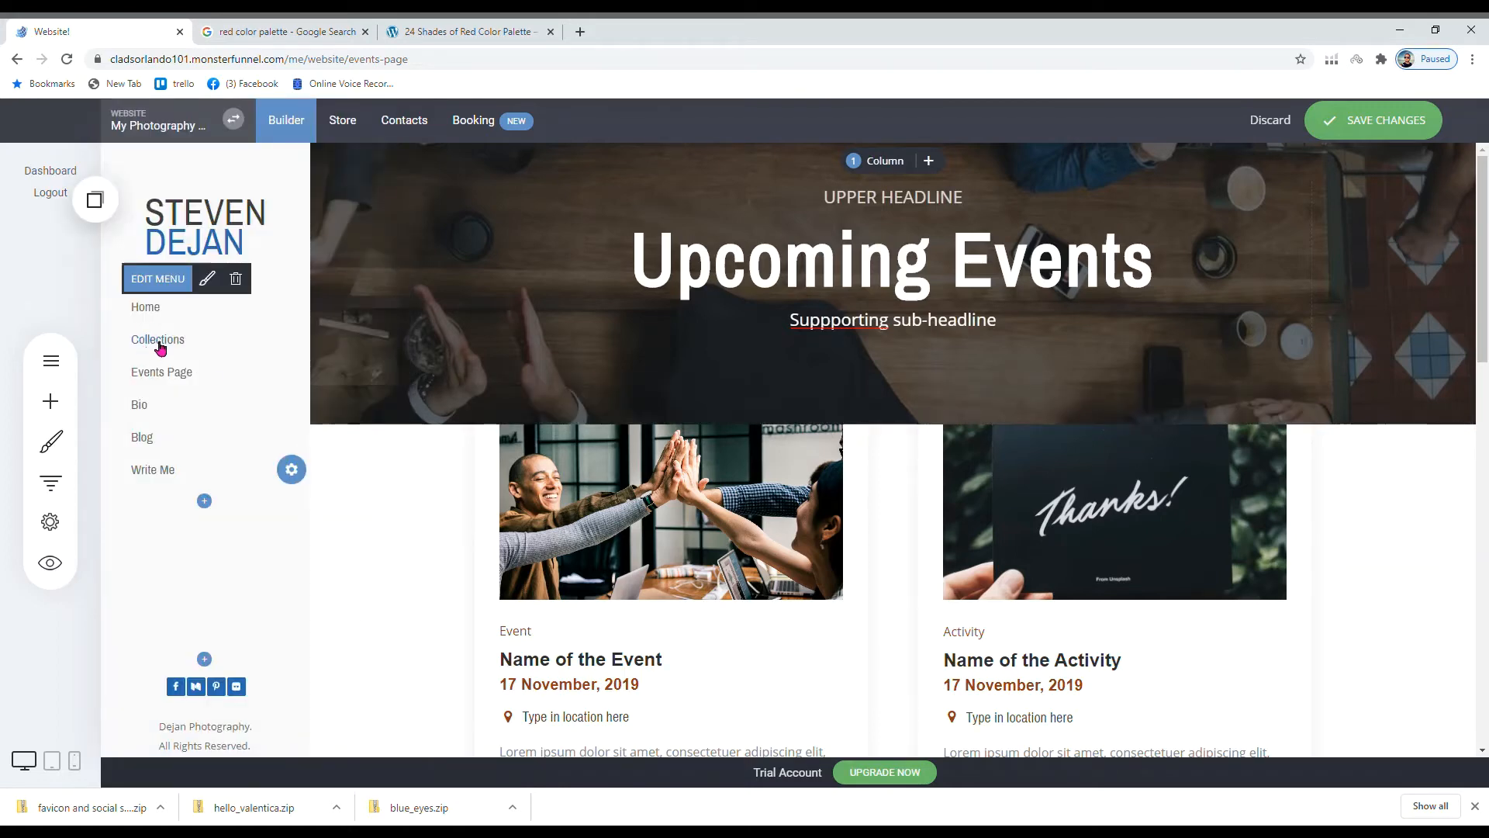
click(1324, 118)
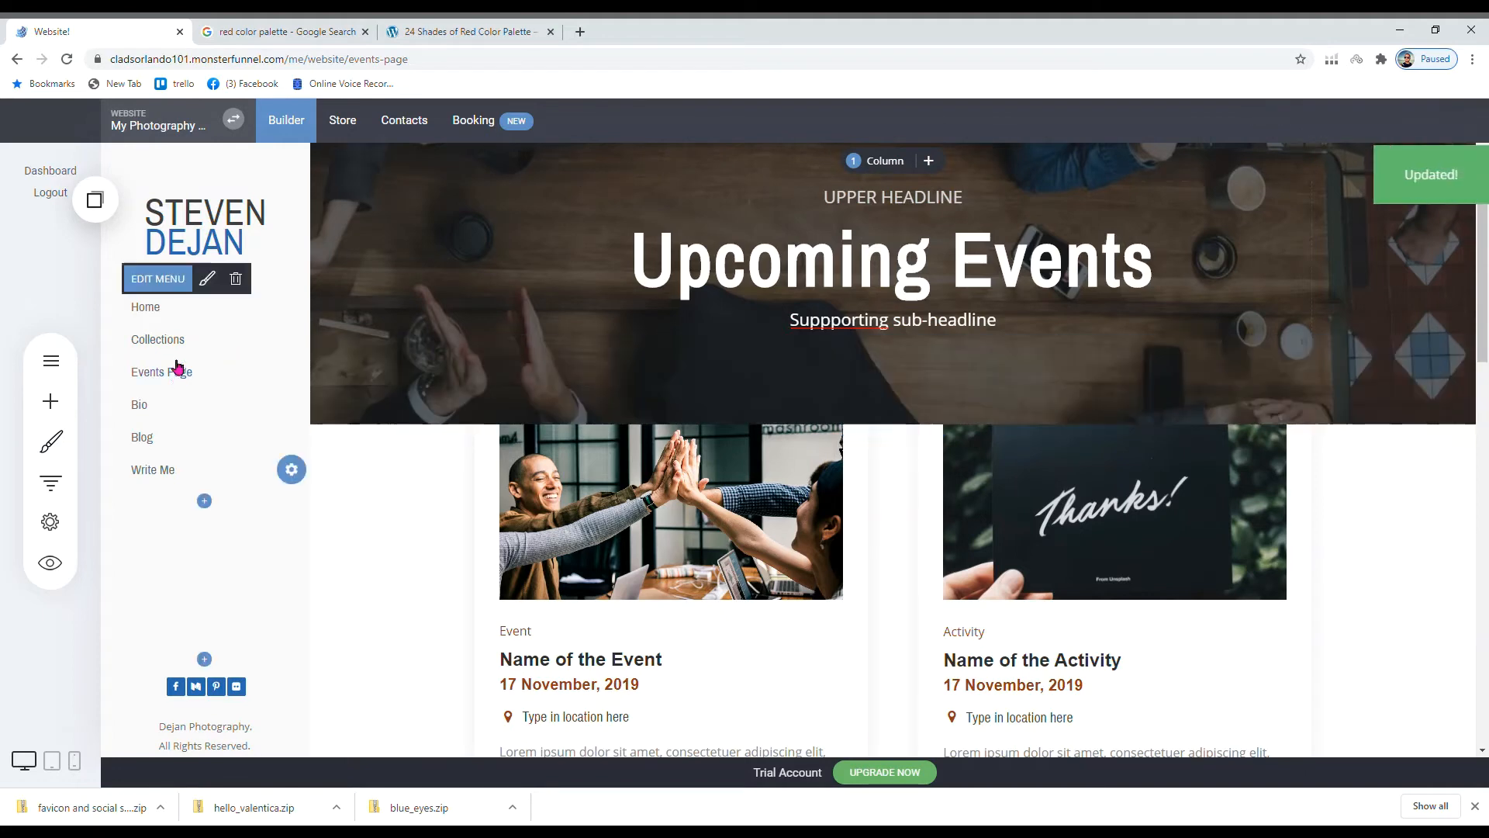
- View the Collections portfolio list and open the Home page for editing
click(171, 339)
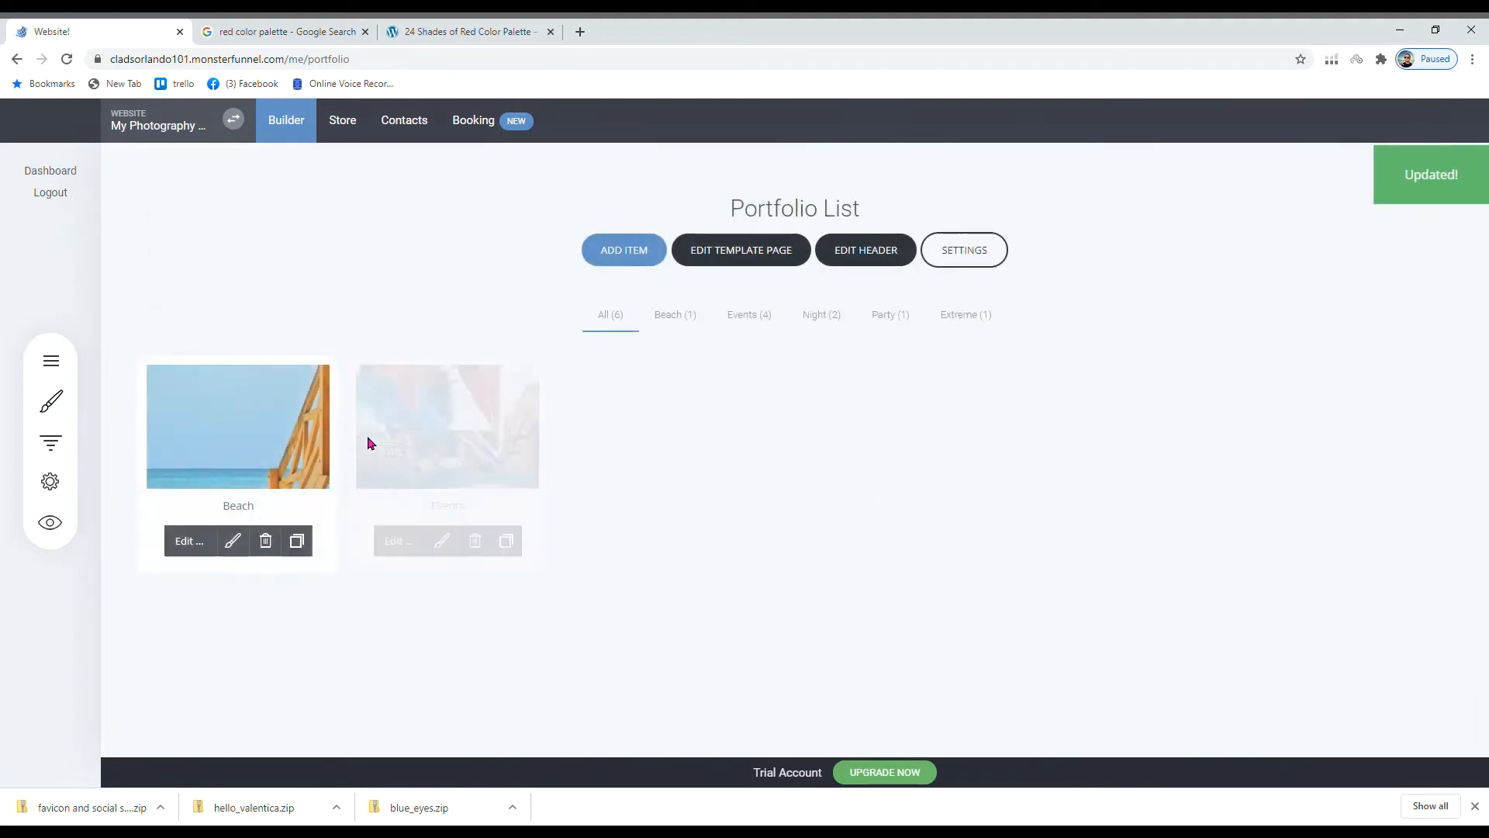
click(51, 361)
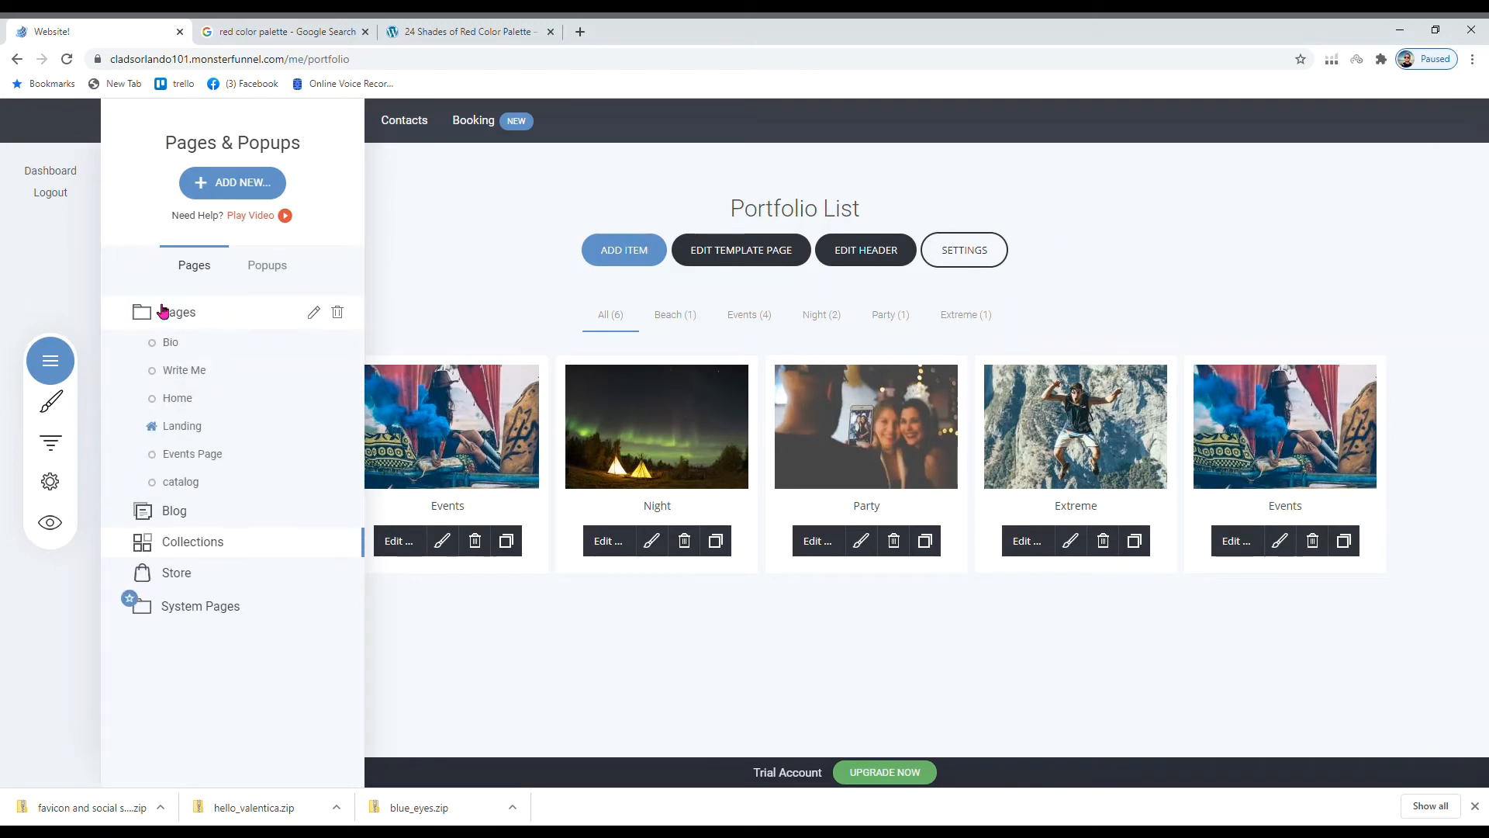
click(213, 402)
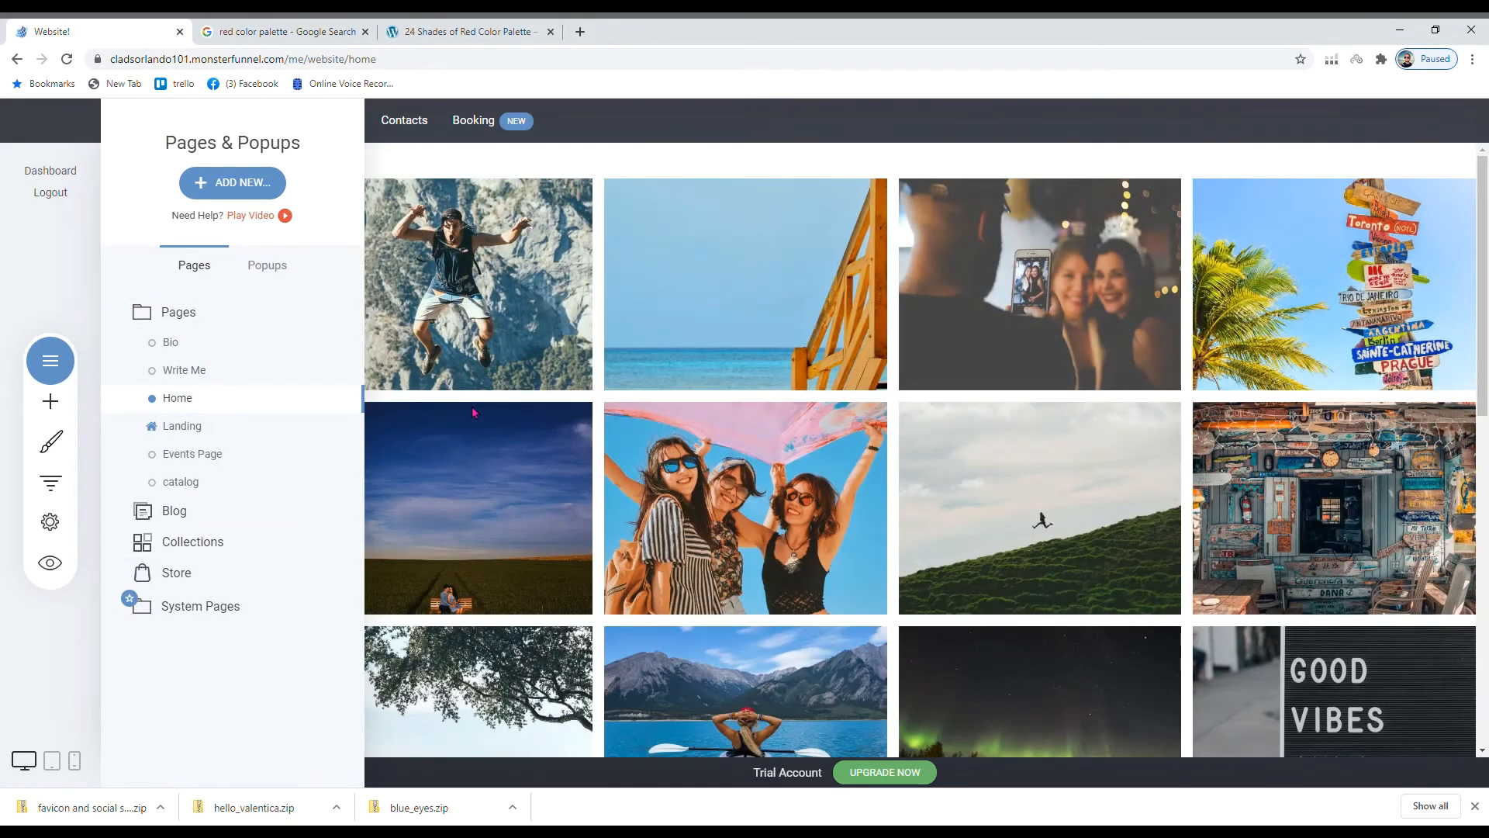
click(472, 366)
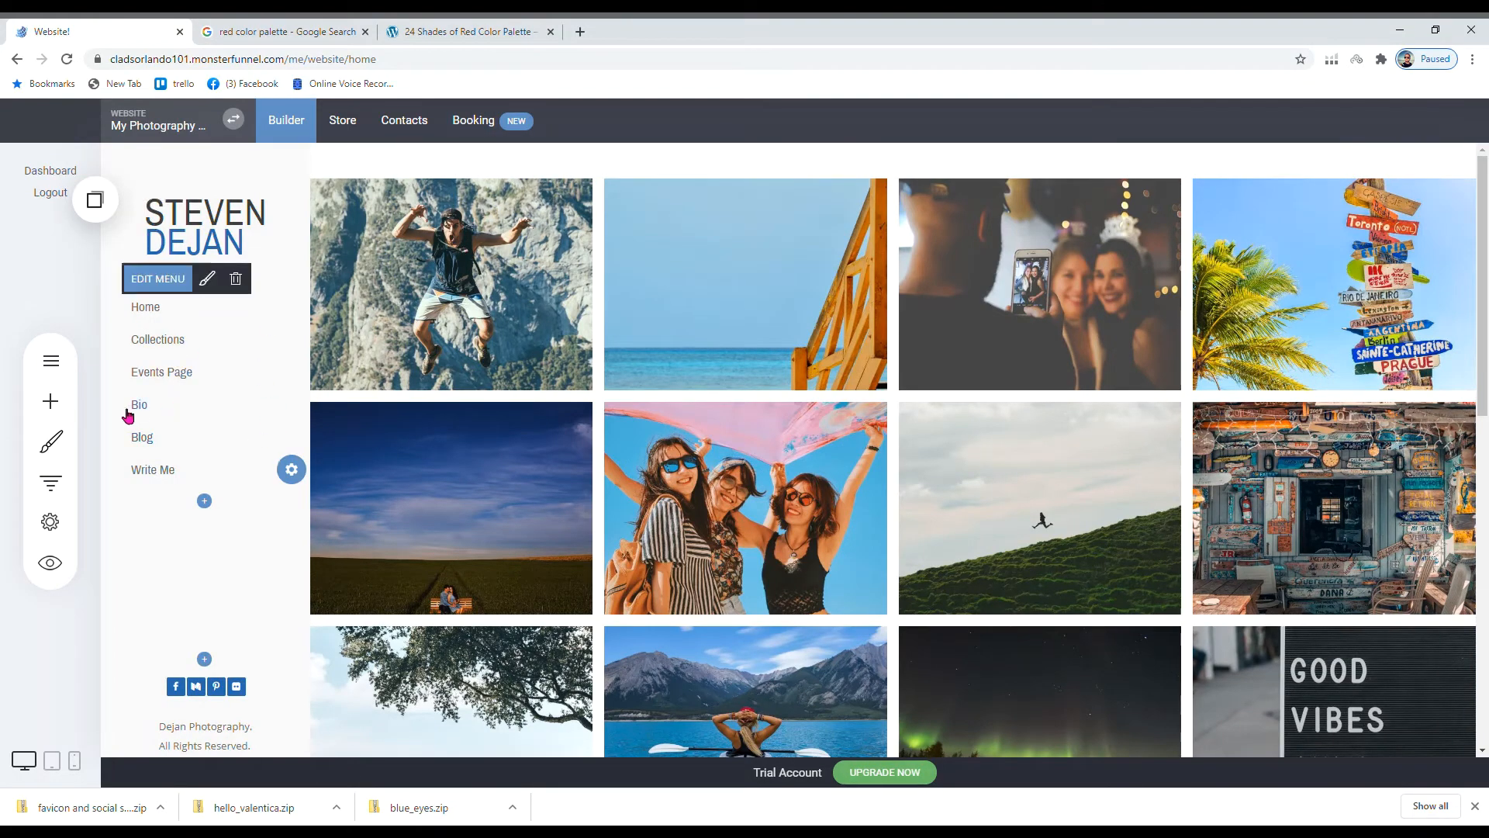
- Set the Home page's background color to the pale yellow global color #F0F3BD
click(77, 440)
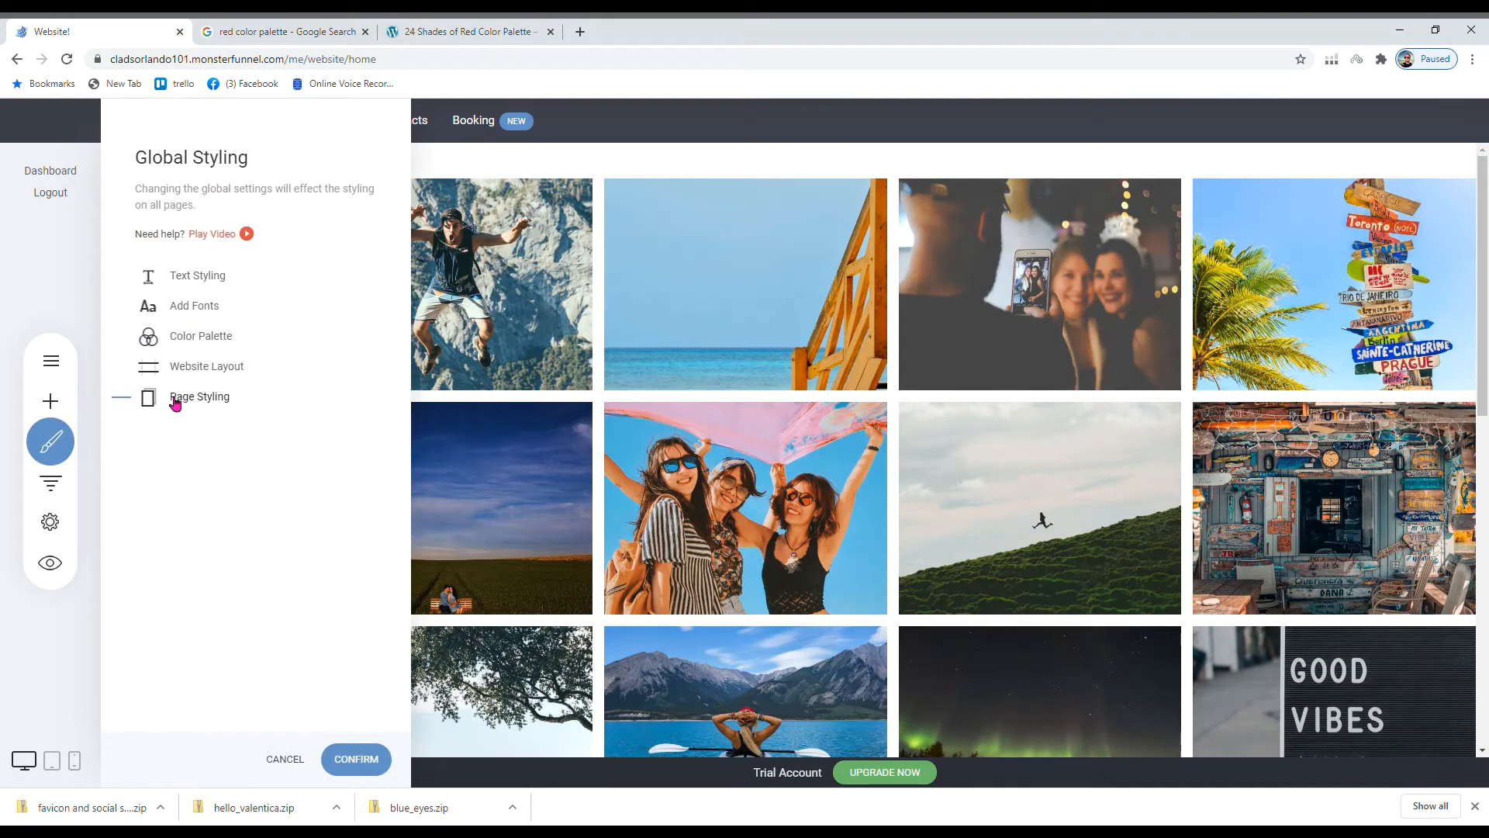
click(172, 398)
click(143, 486)
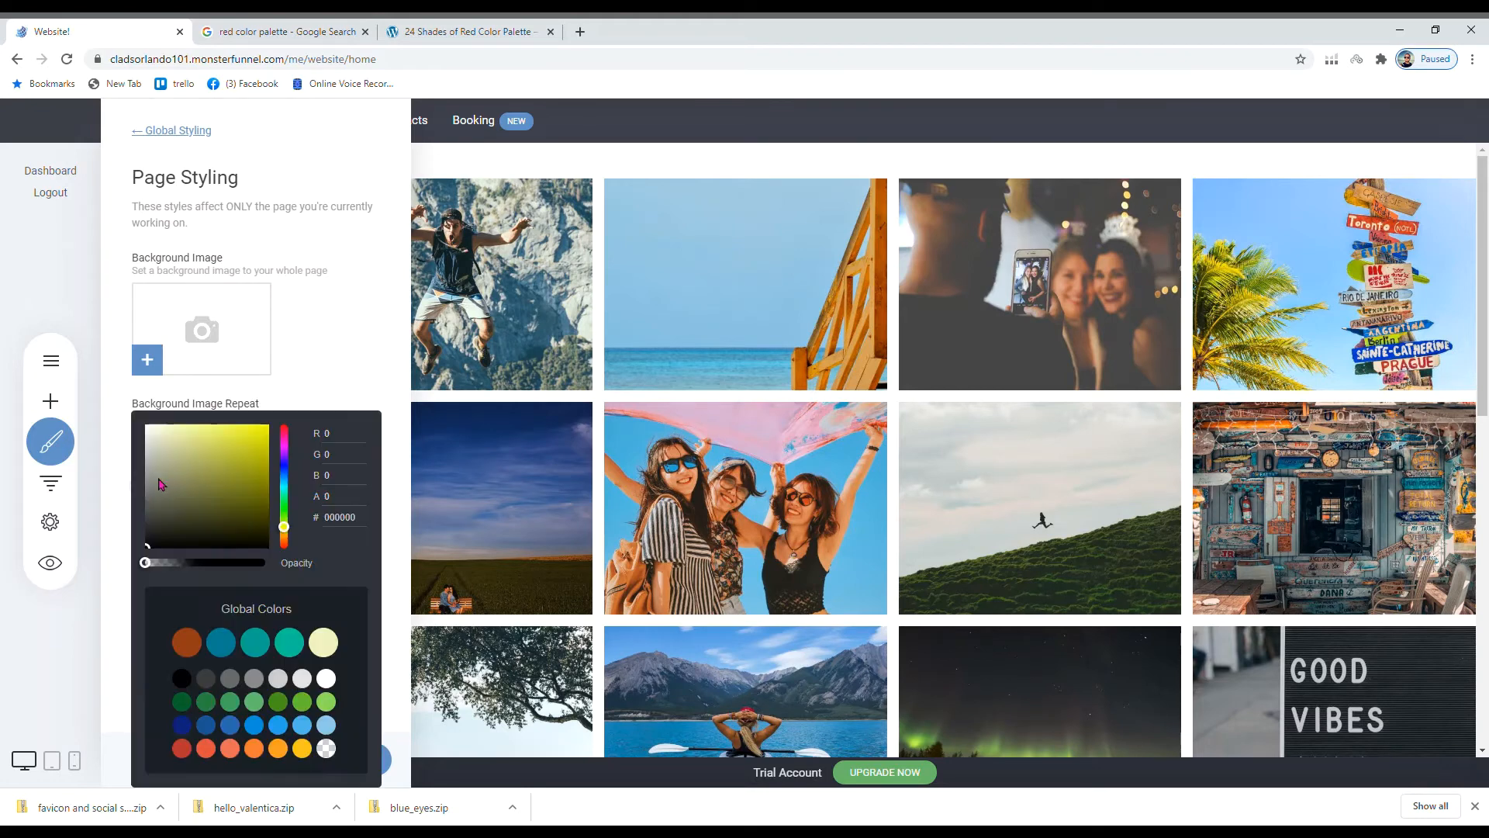
click(335, 639)
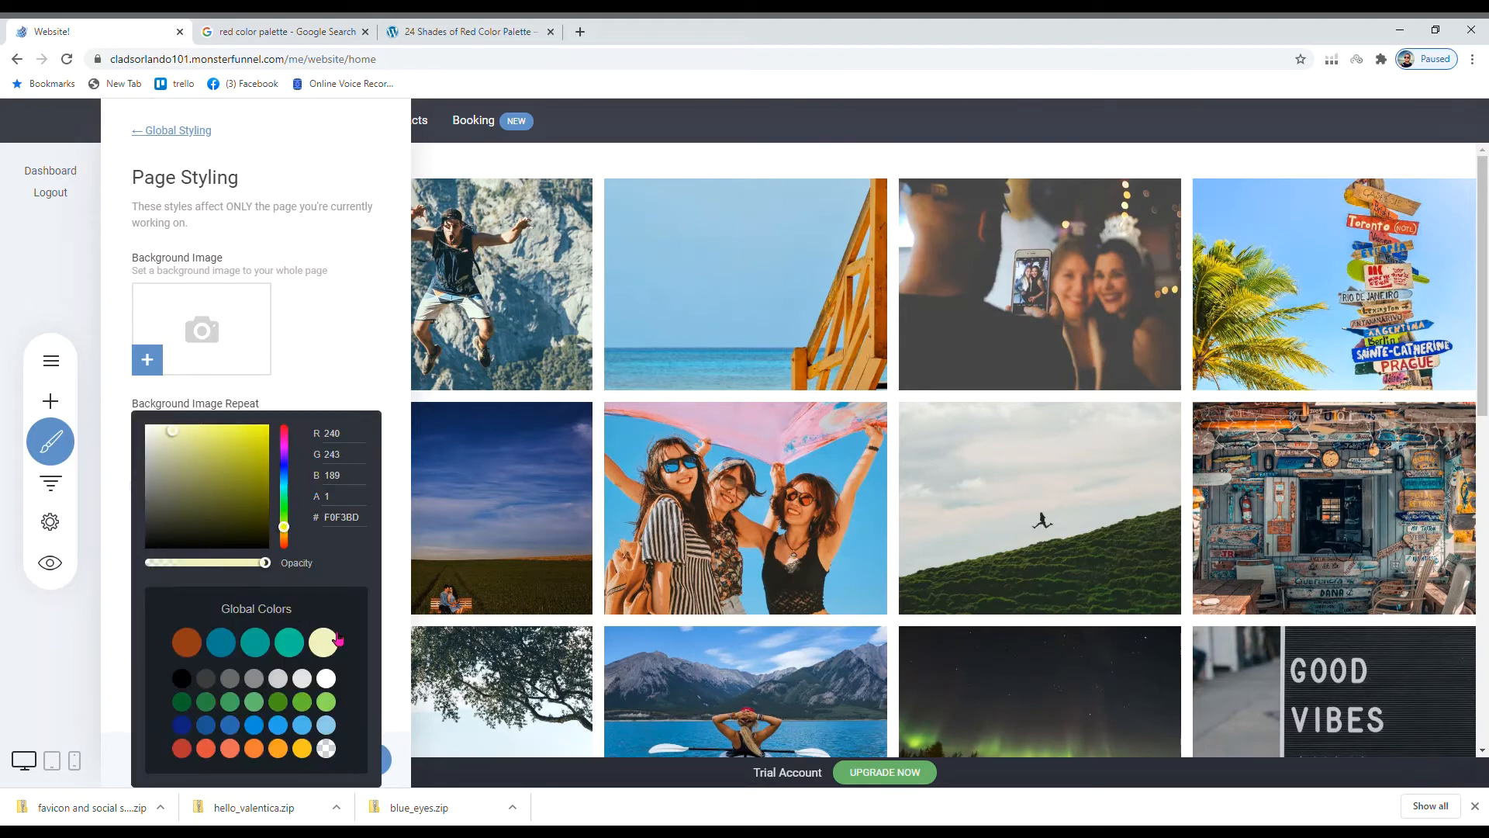
click(399, 515)
click(369, 757)
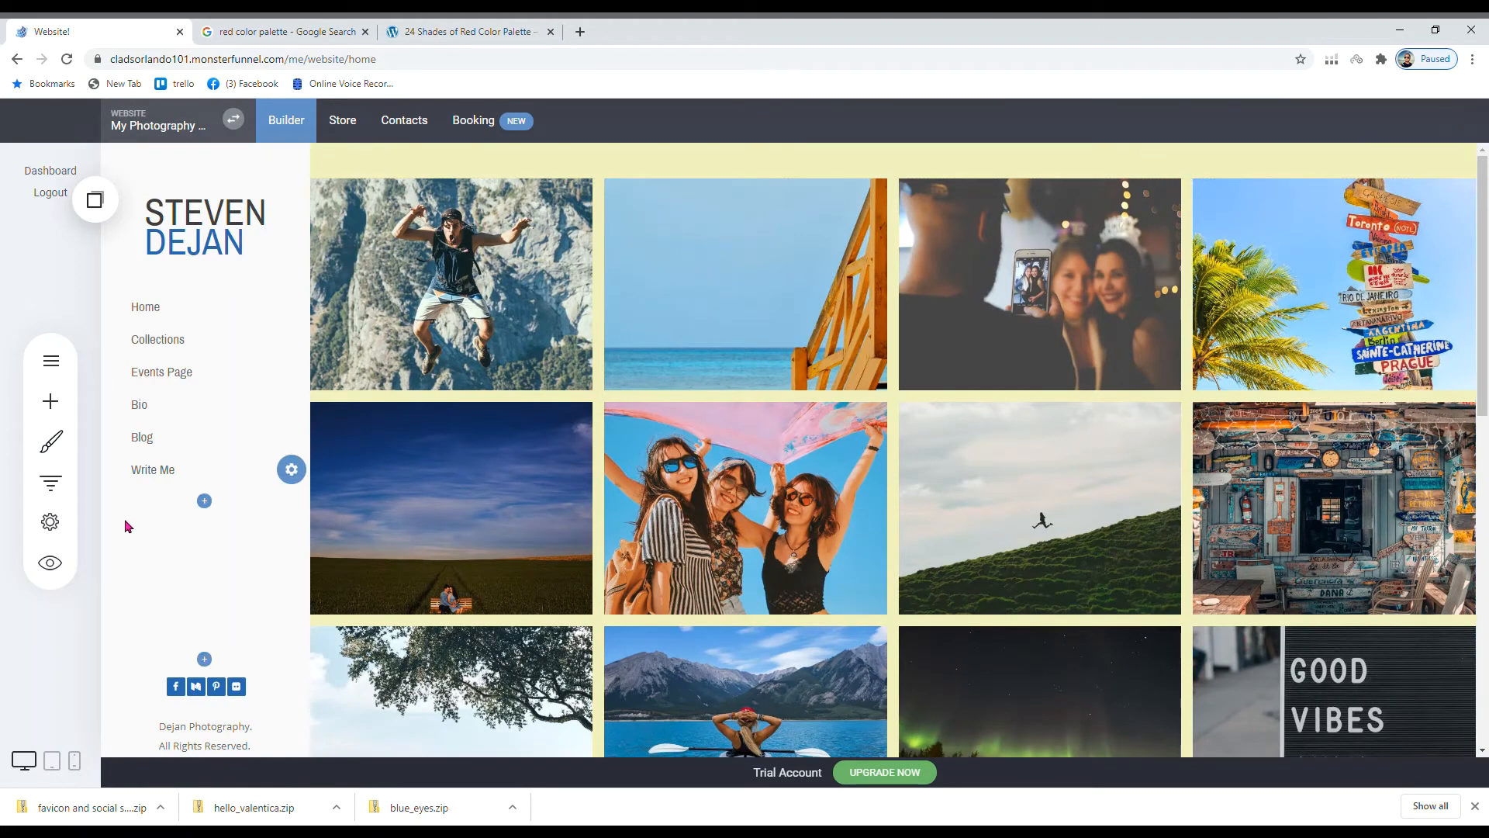
- Look over the Website Layout settings from the Home page and cancel without changes
click(51, 441)
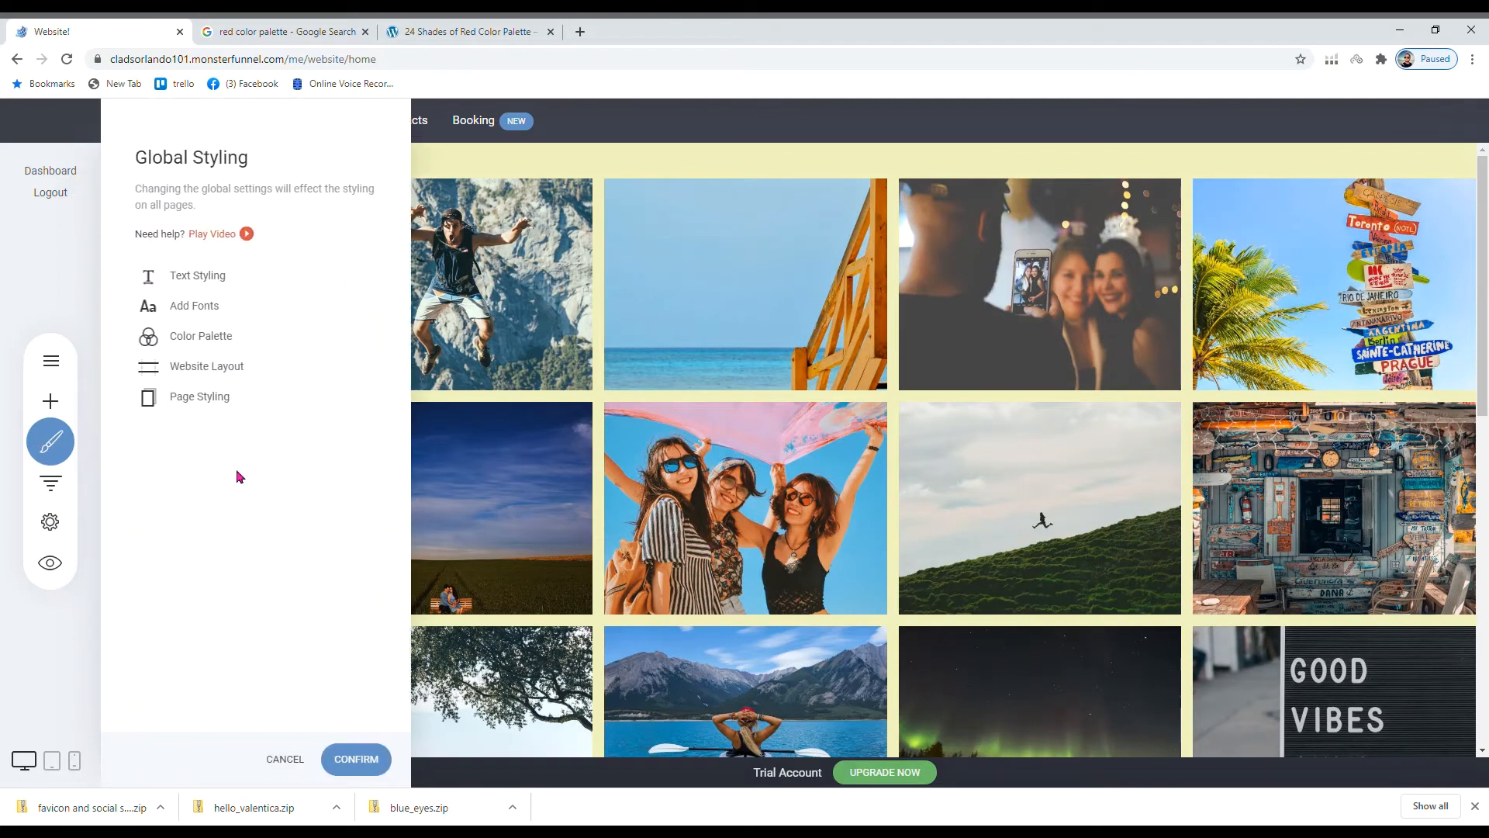
click(185, 369)
click(280, 762)
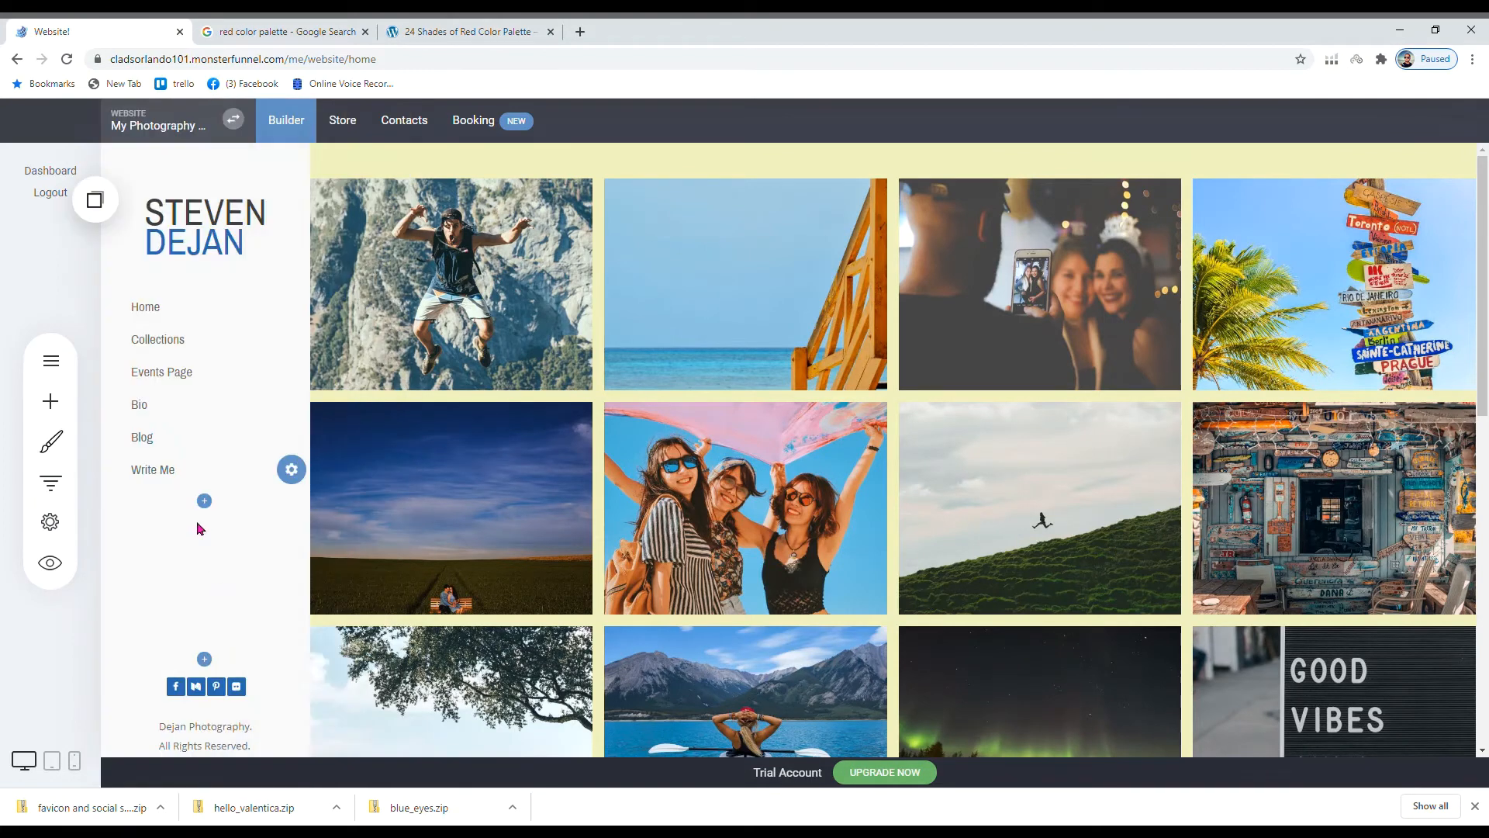
- Check the file manager for a page background image, close it, and set the Home page's background color to white #FFFFFF
click(51, 440)
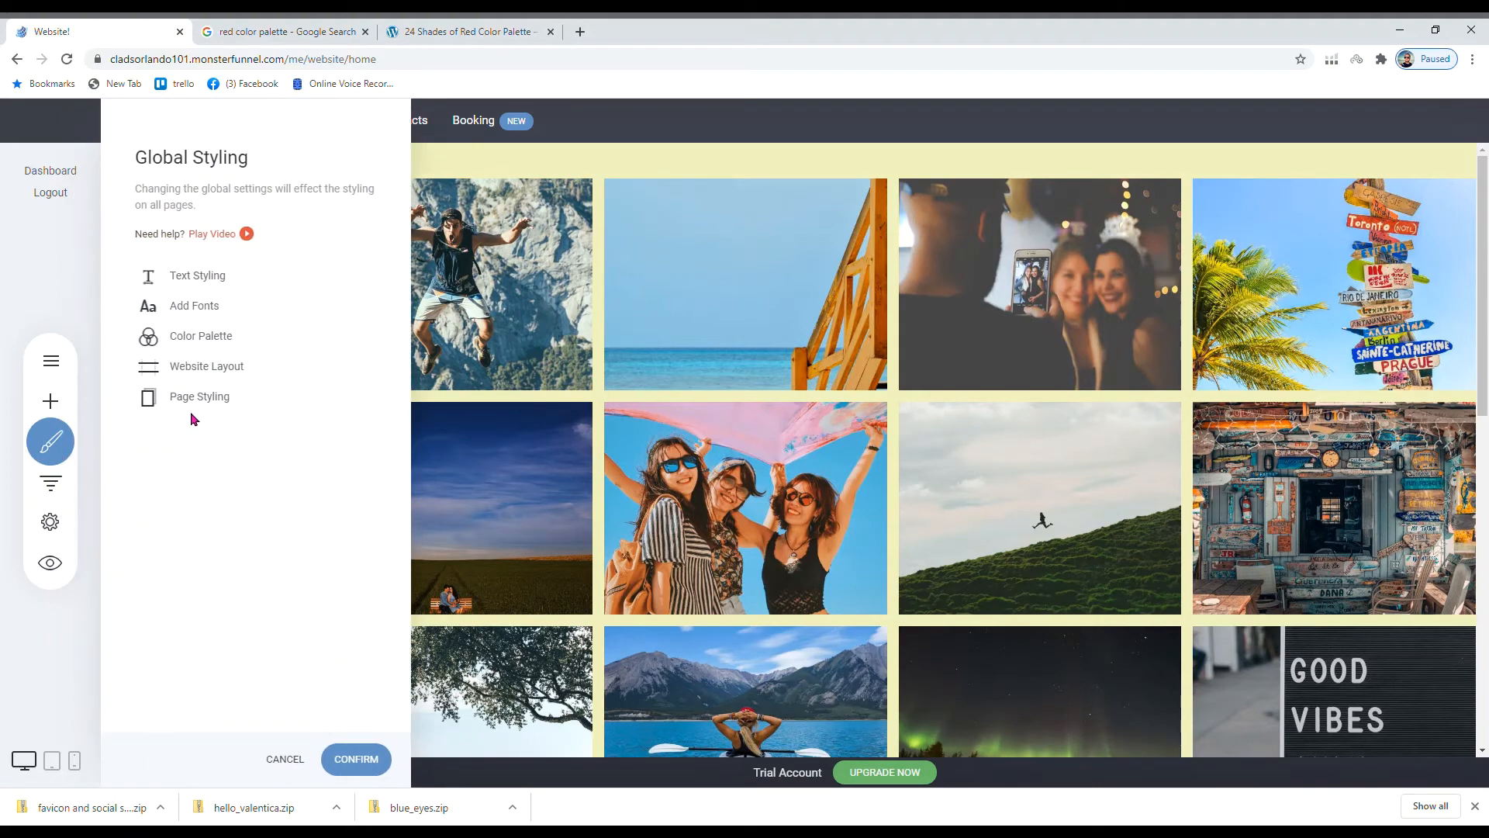
click(189, 400)
click(147, 362)
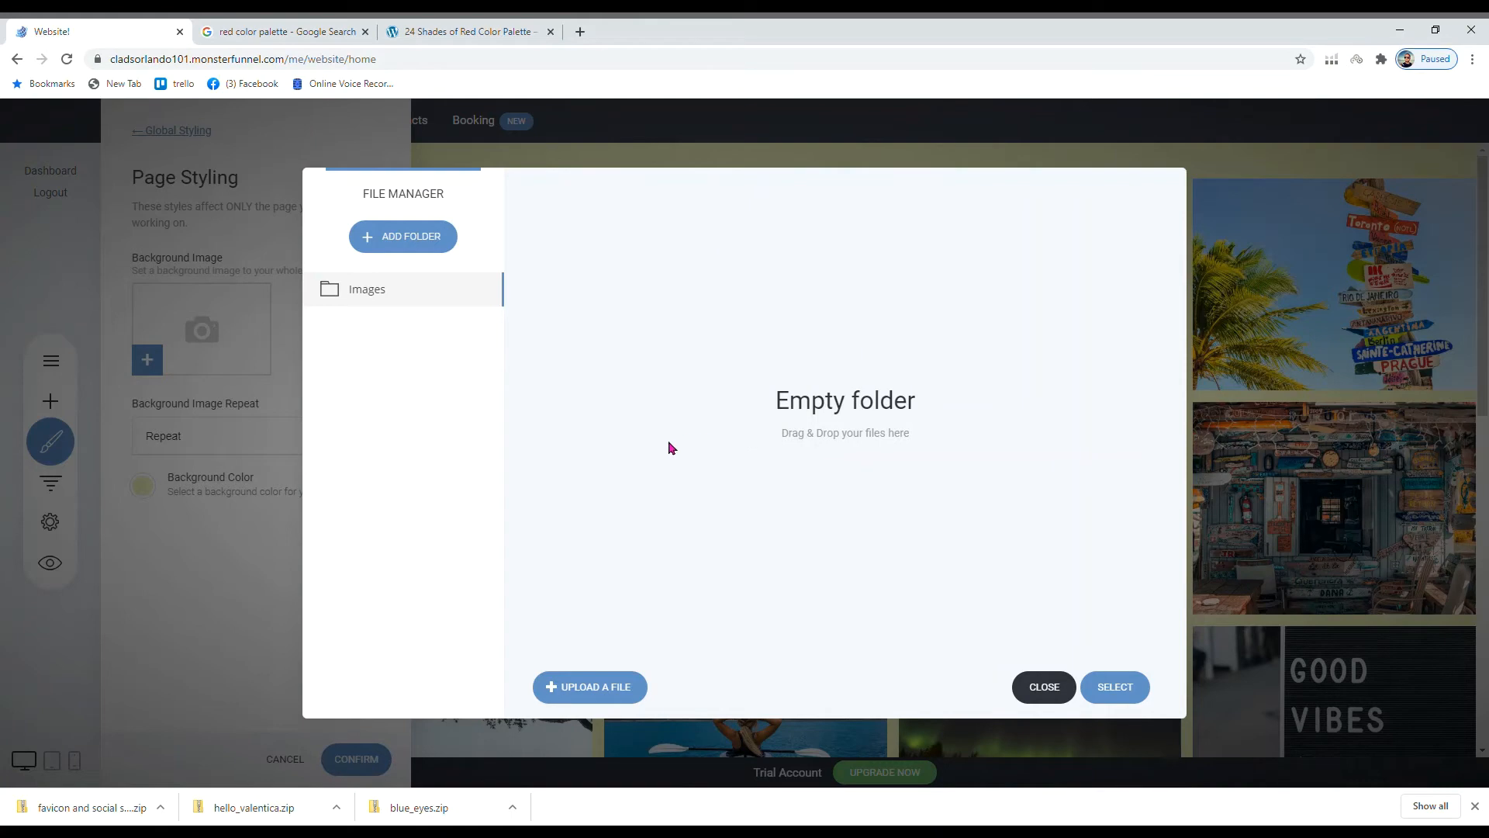
click(1039, 688)
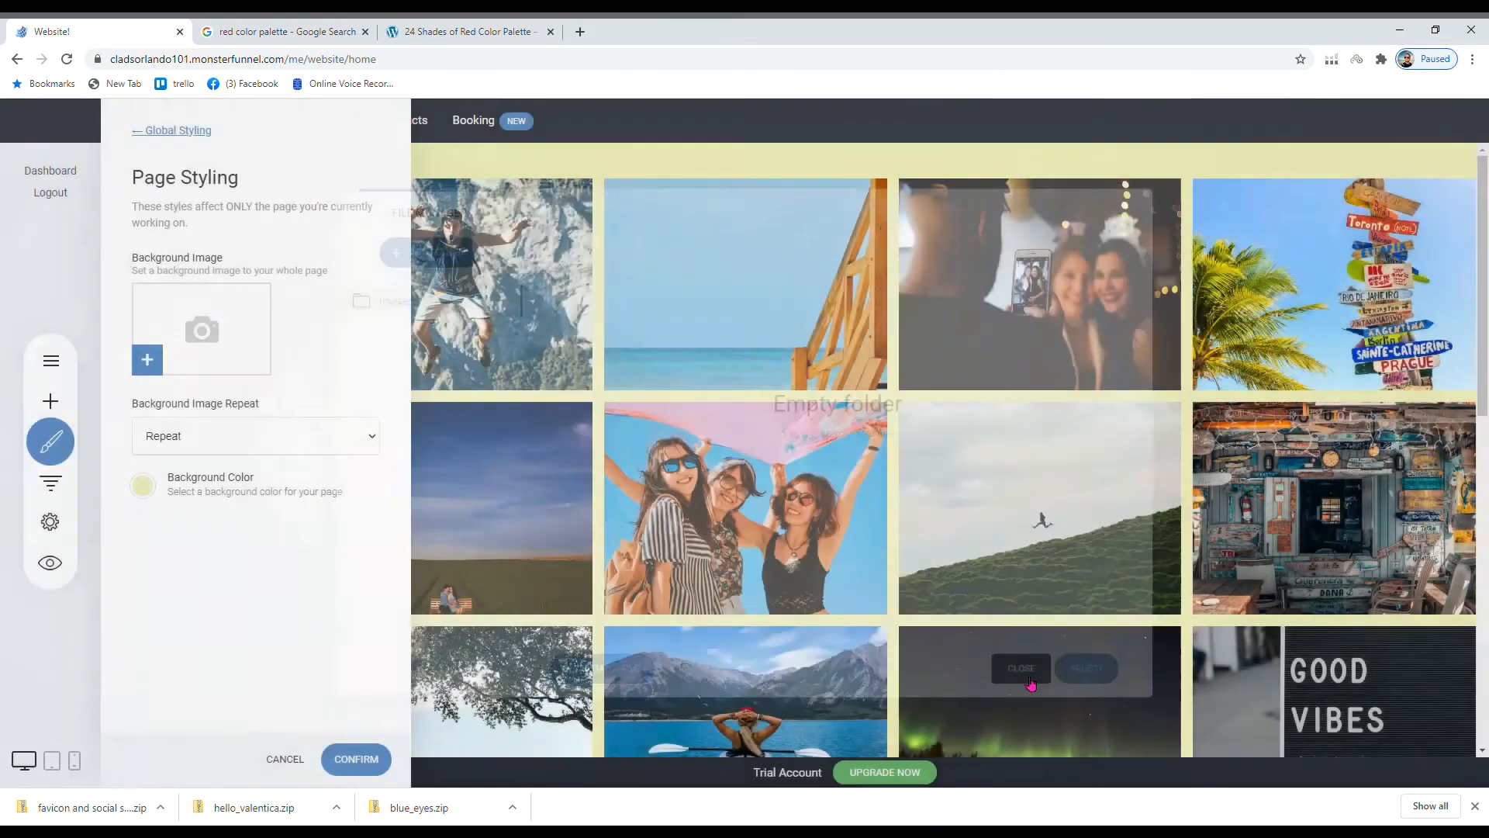
click(147, 488)
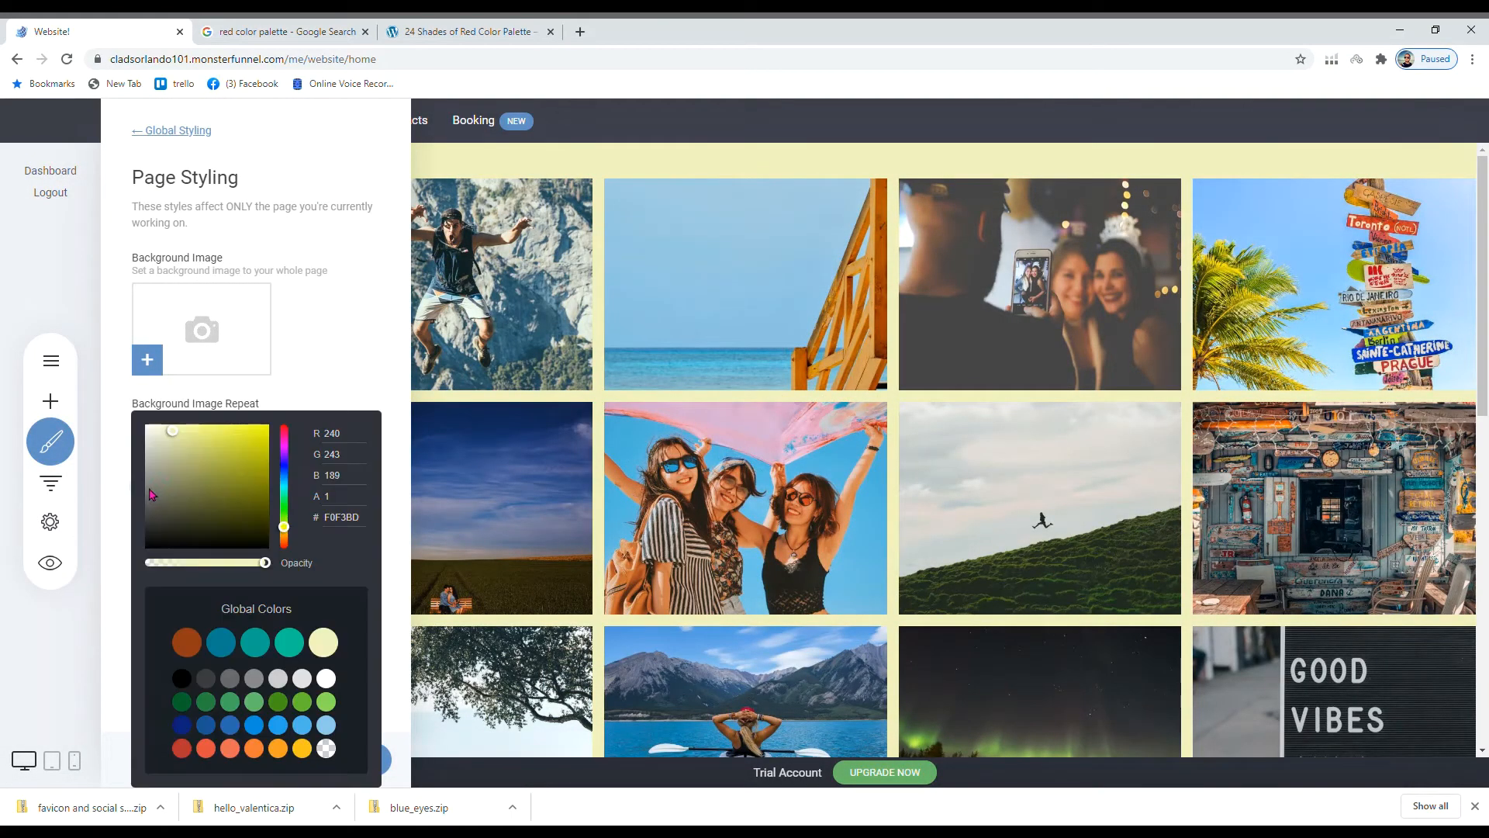
click(326, 678)
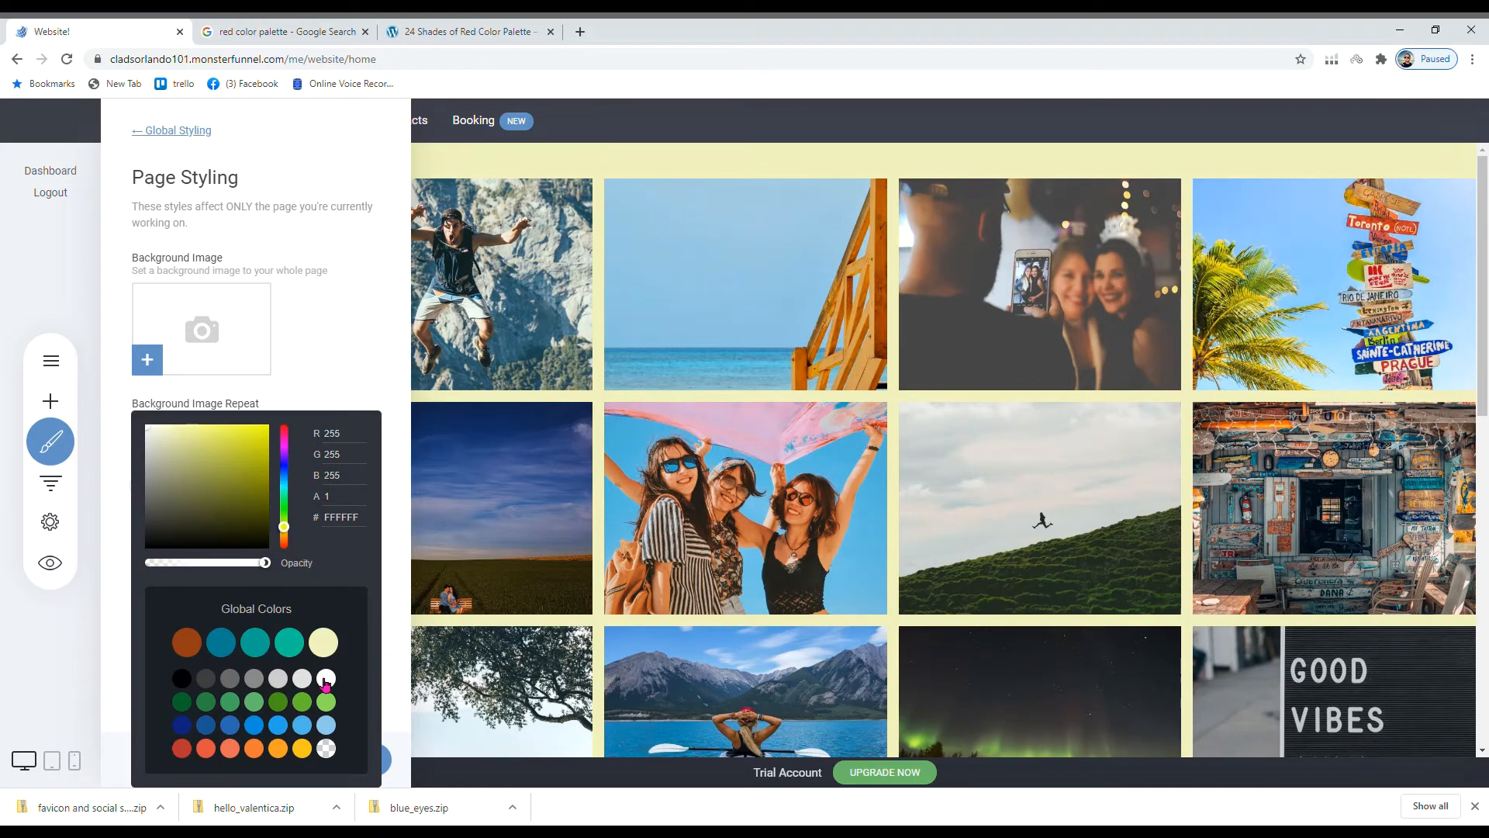
click(385, 624)
click(359, 764)
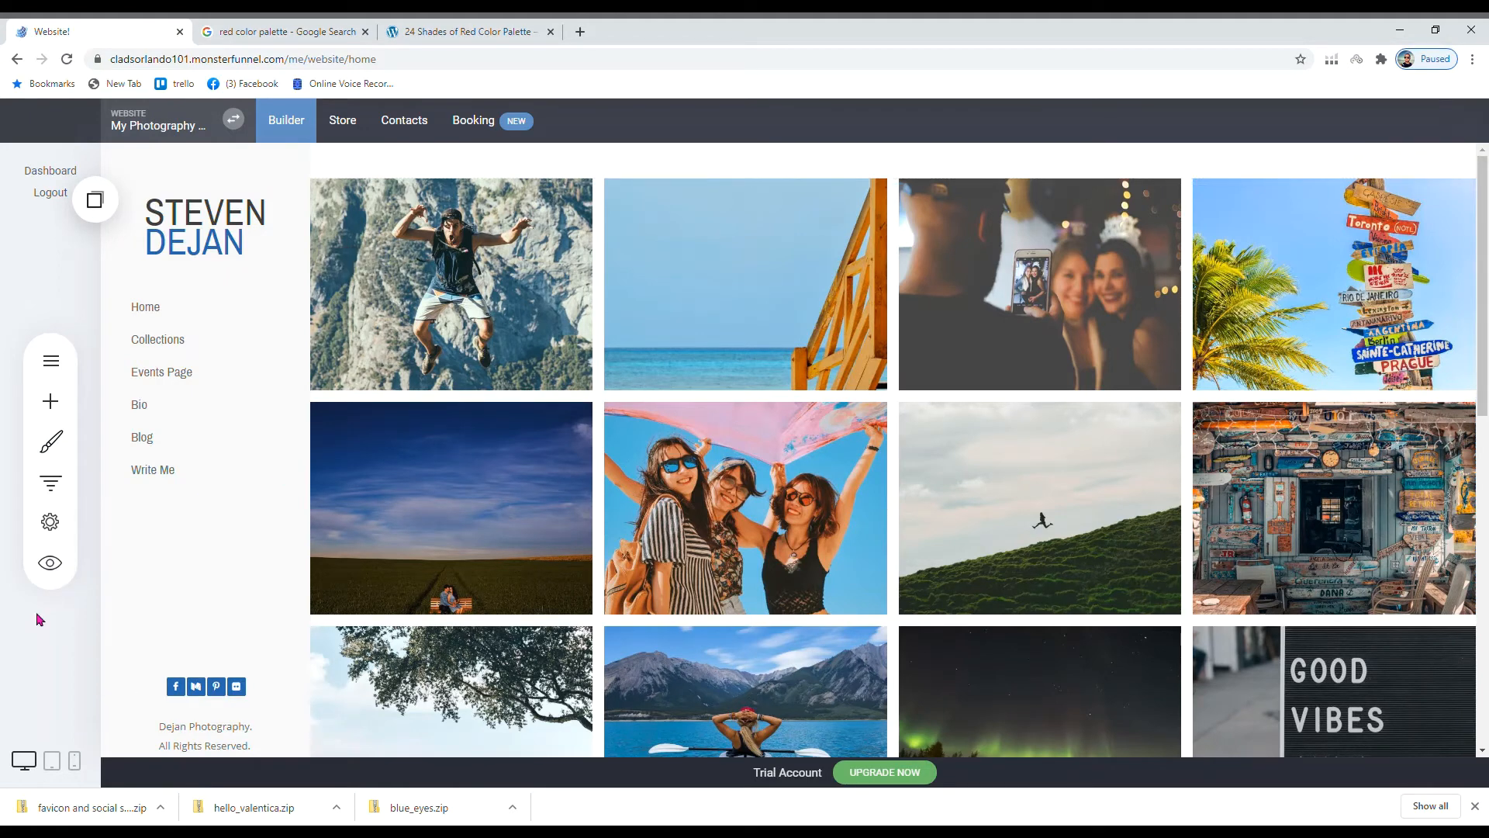
- Look over the Home page's SEO info and page info from the website settings, and cancel without changes
click(49, 440)
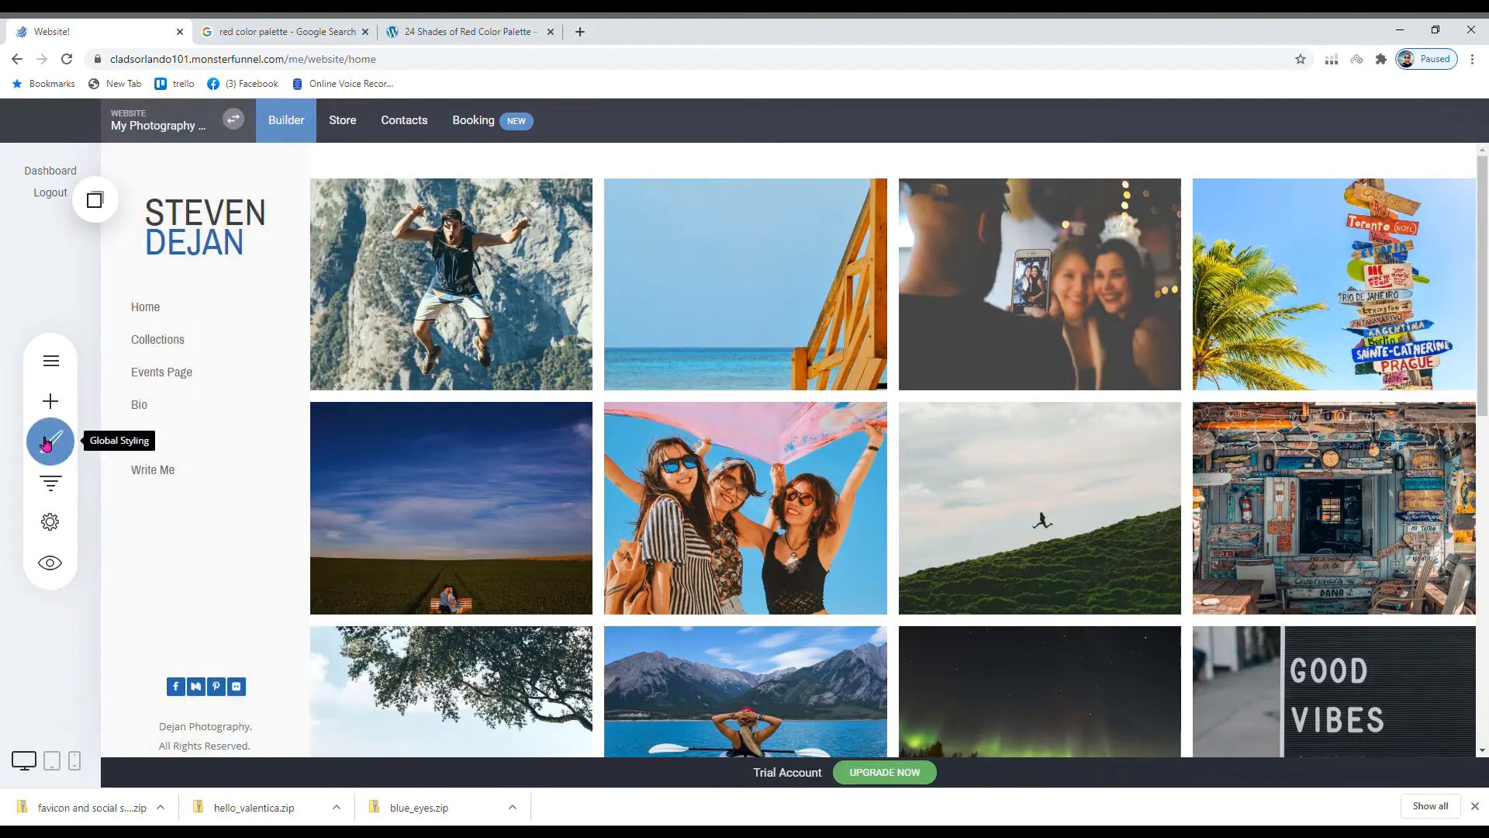
click(68, 527)
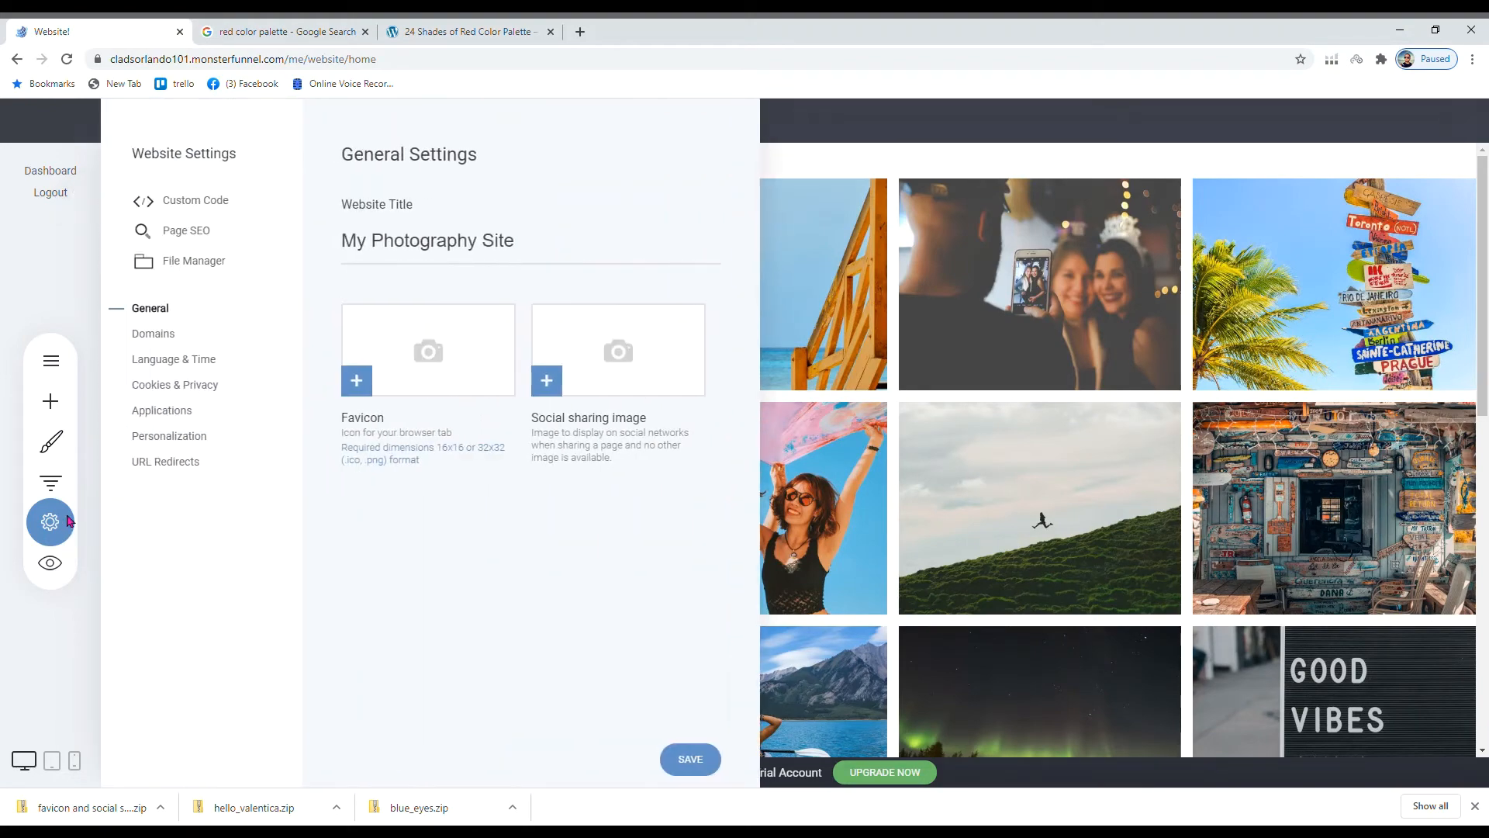
click(187, 234)
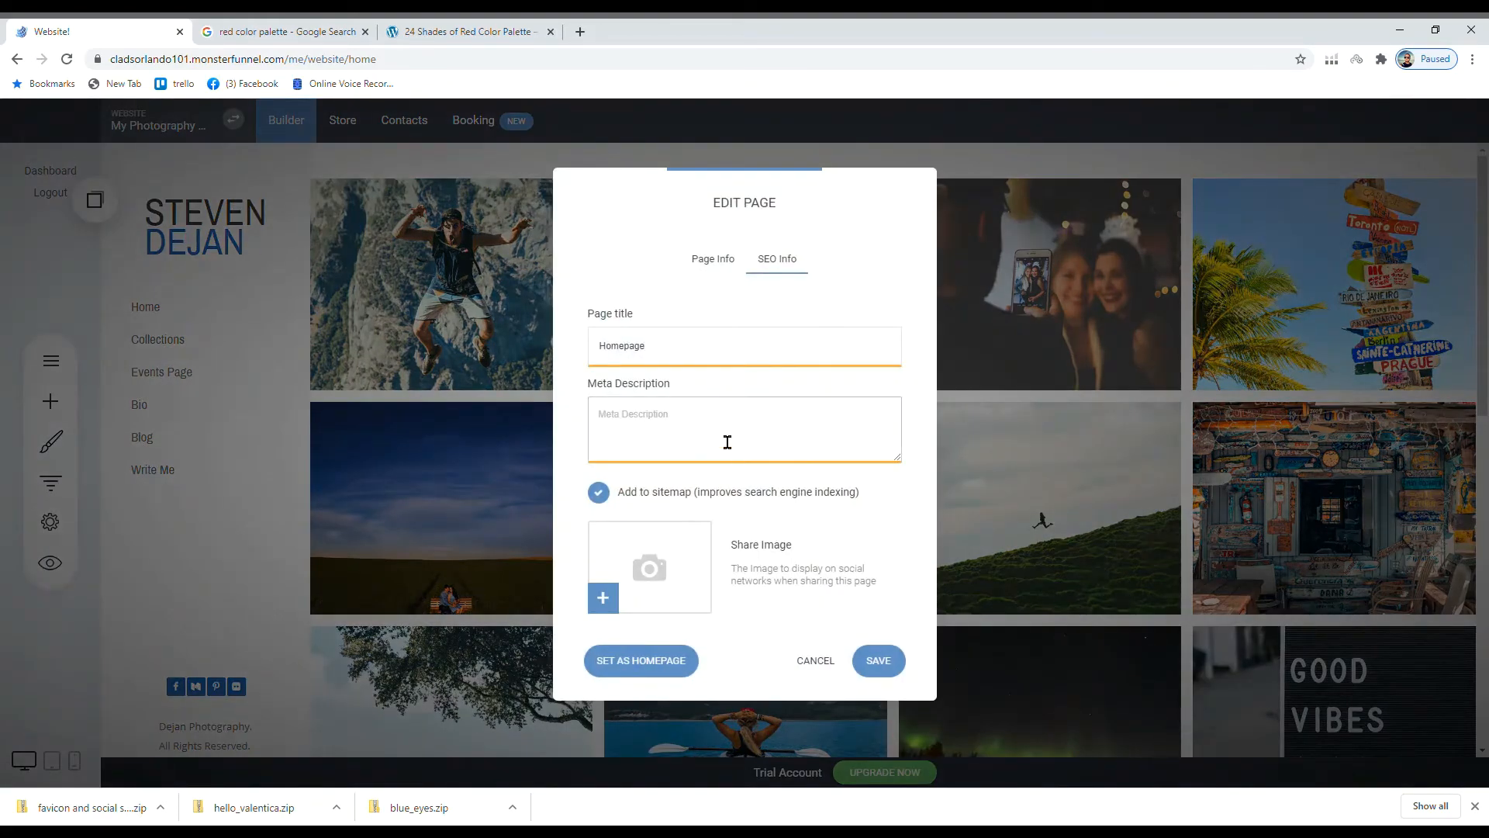
click(716, 261)
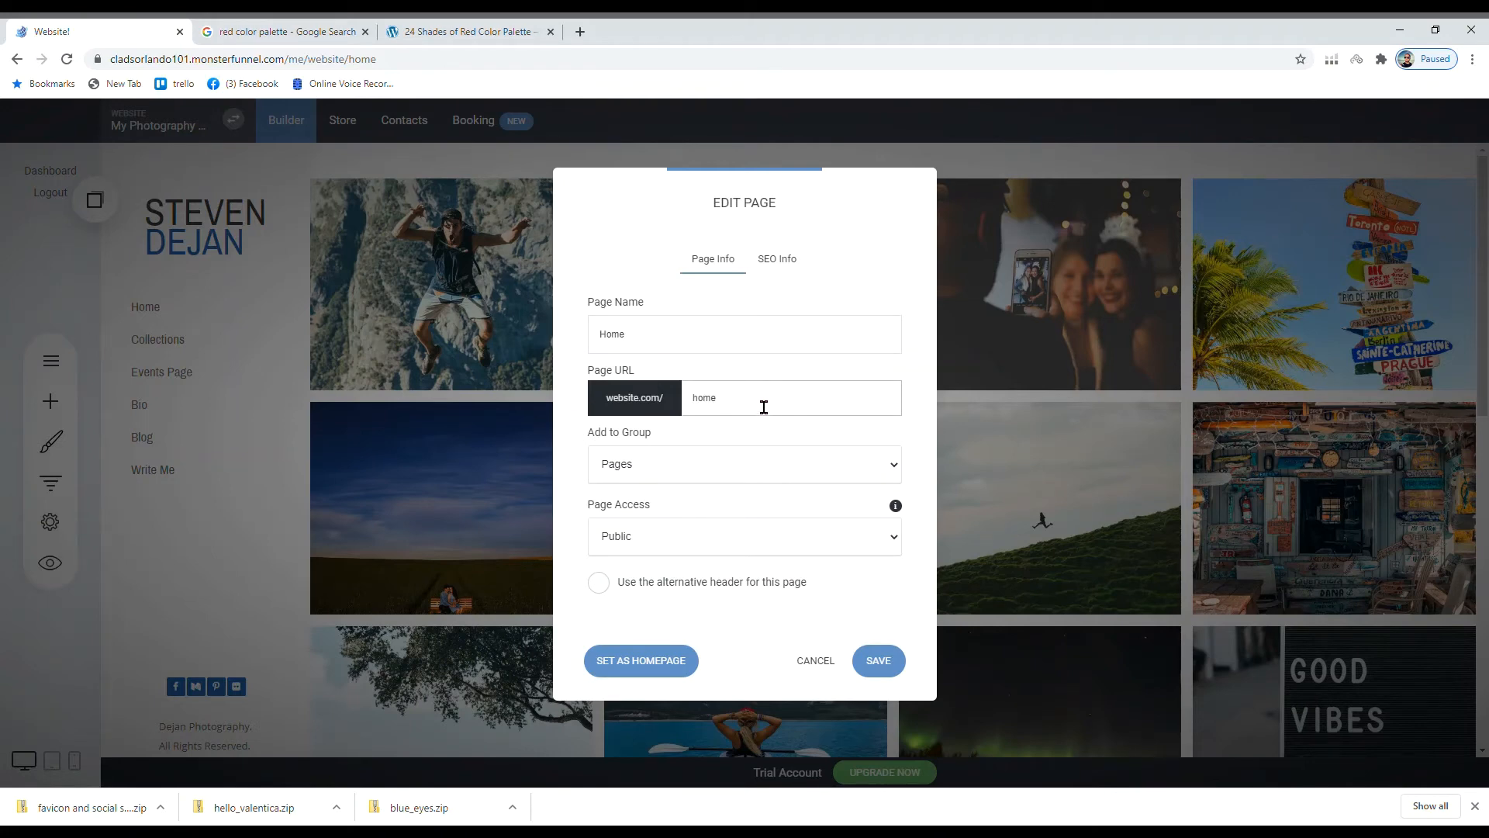
click(813, 663)
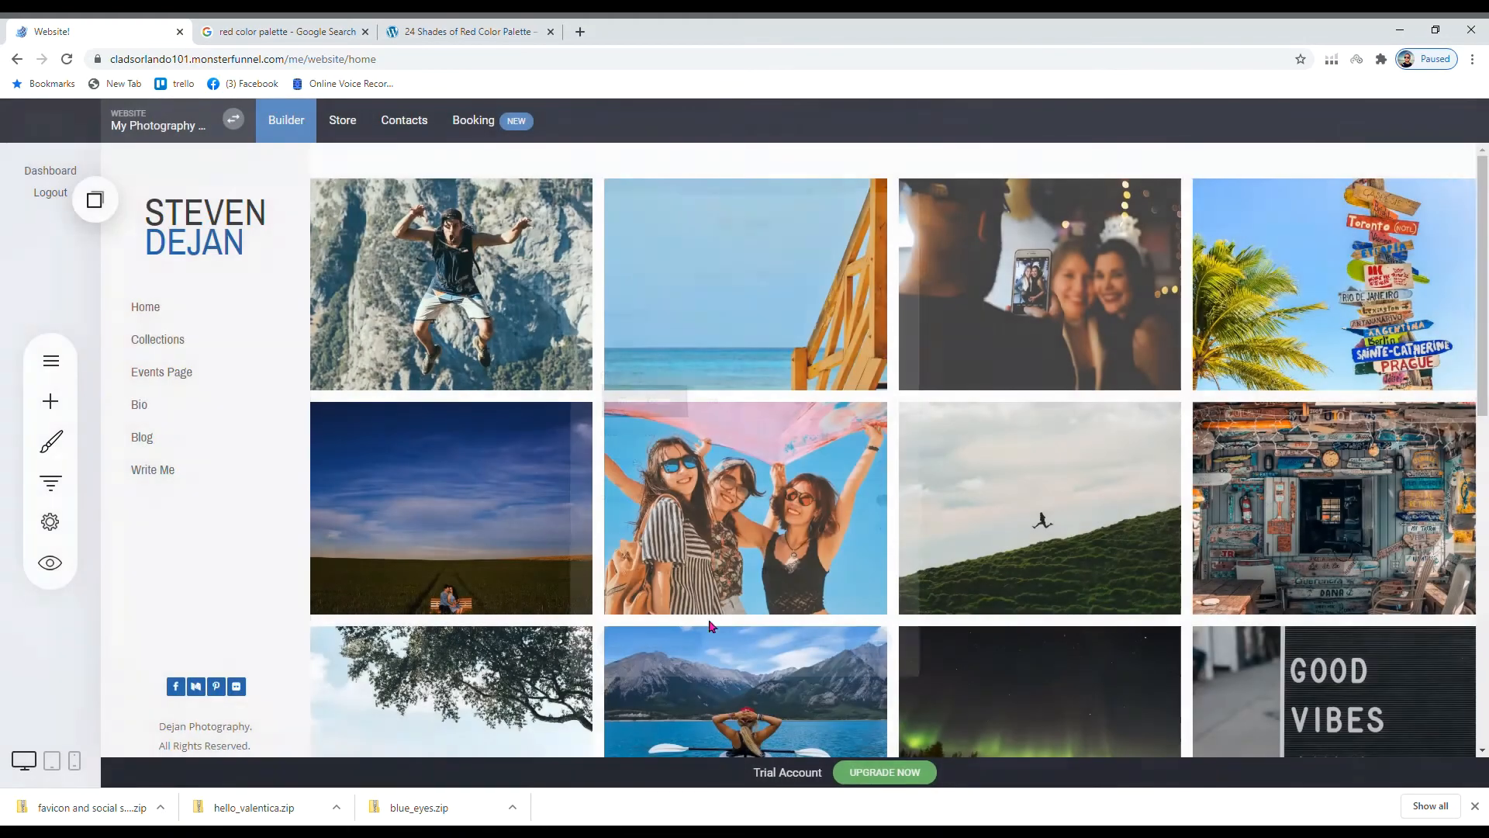
- Reopen the Home page's SEO info from the website settings and start editing its meta description
click(50, 522)
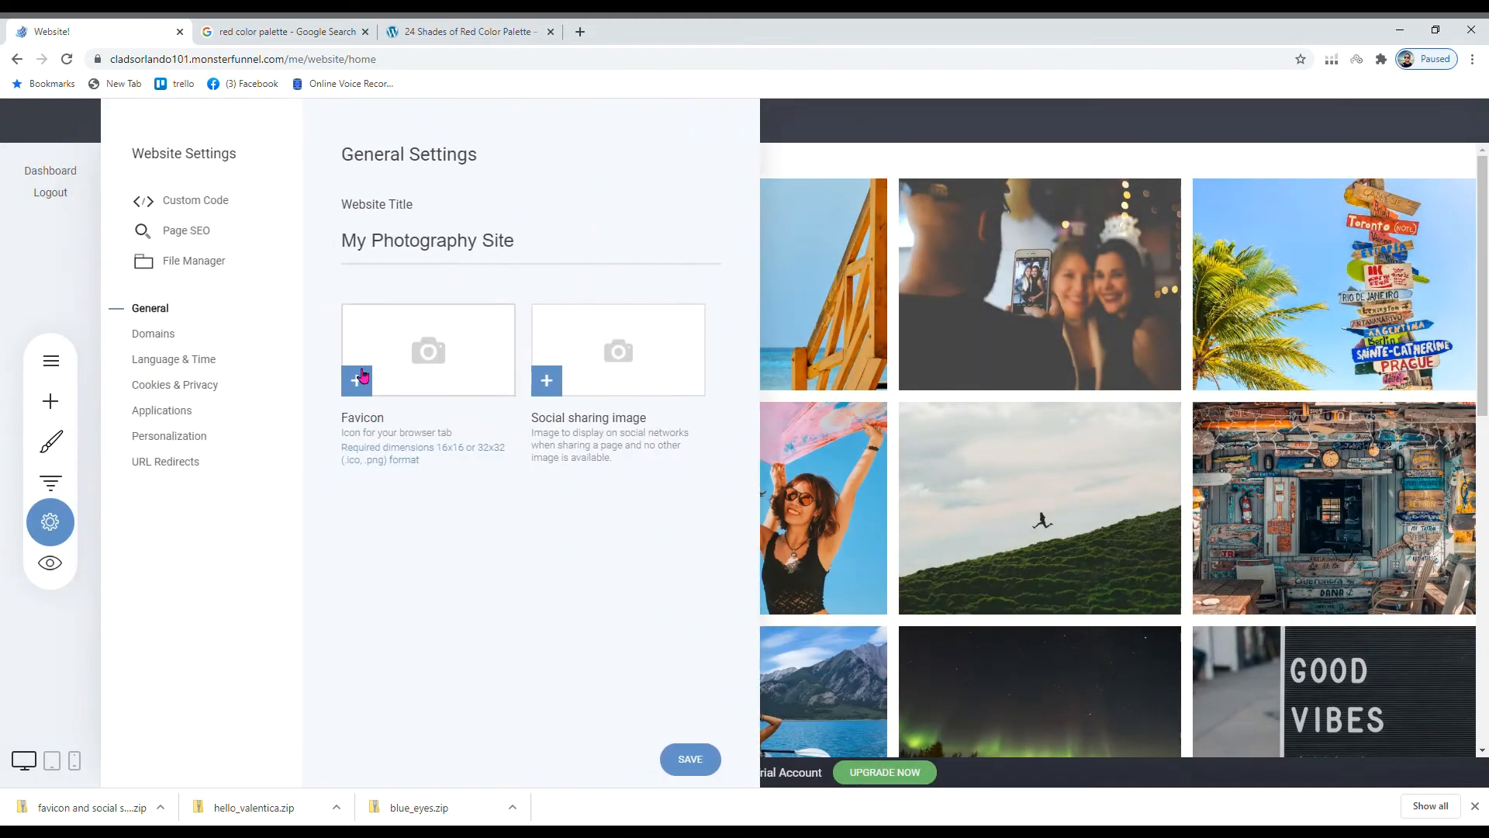
click(197, 231)
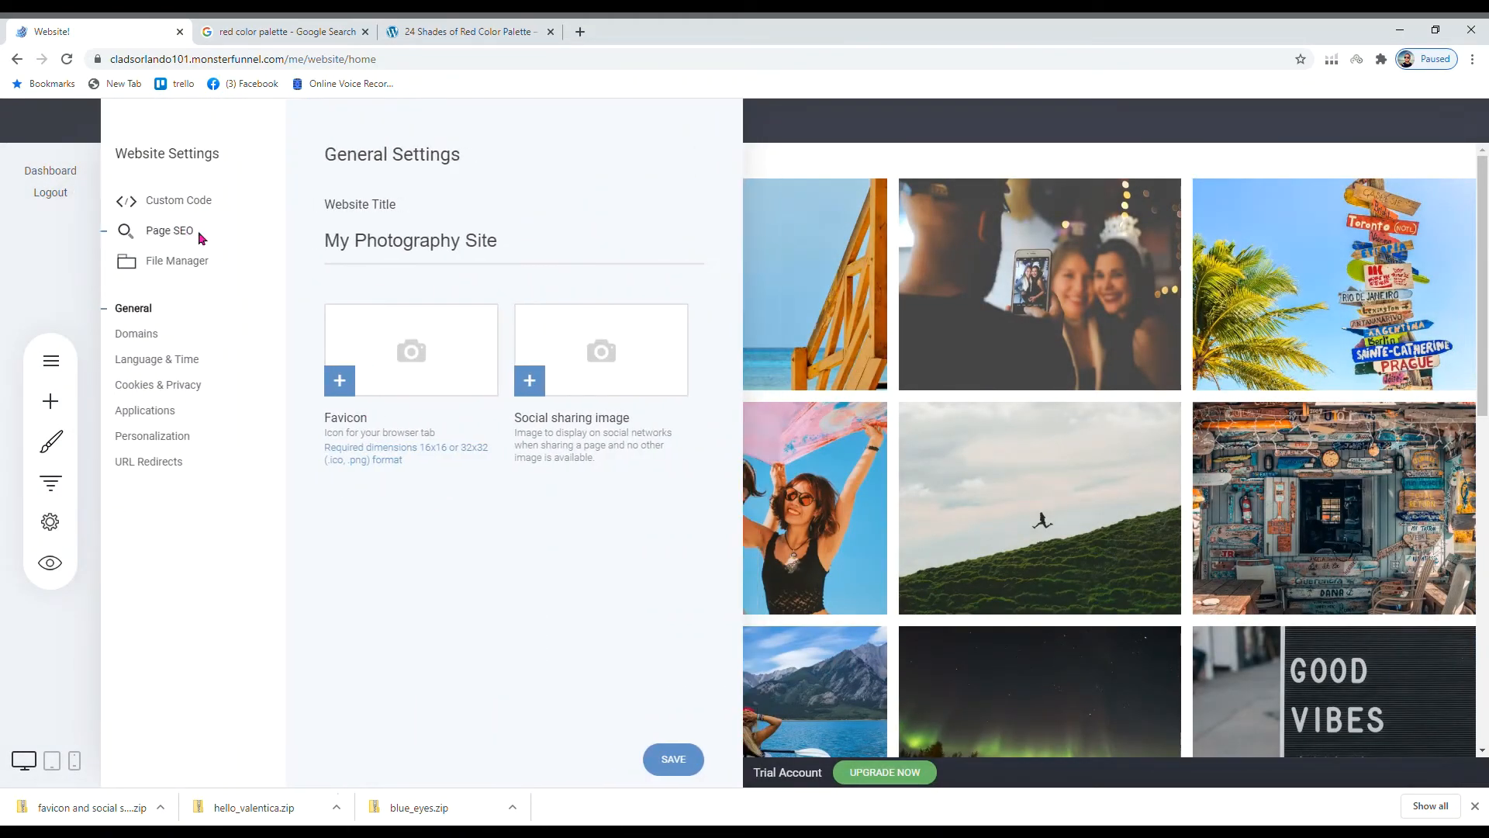
click(714, 430)
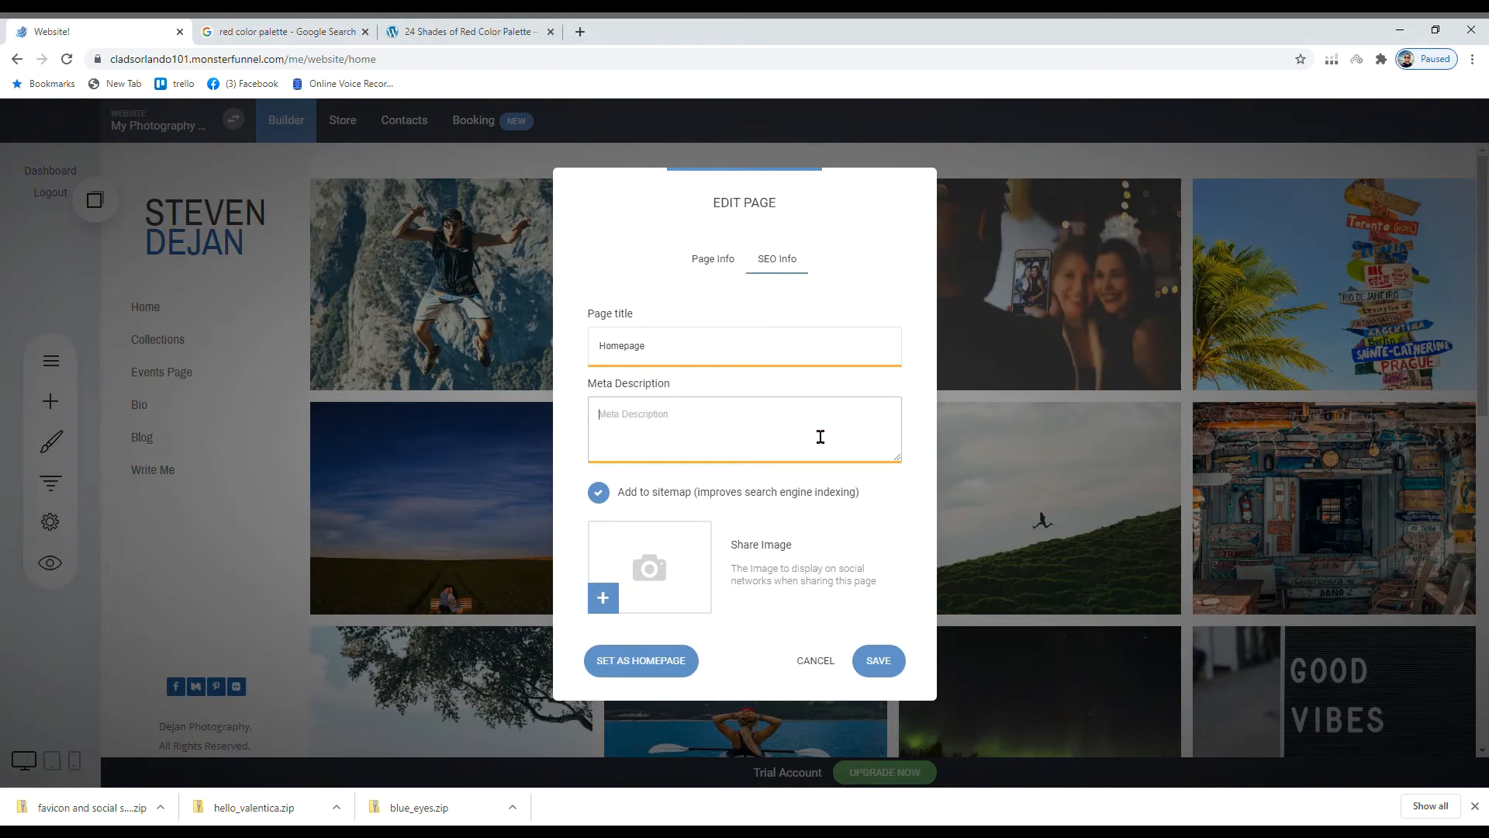
- Switch to the browser tab with the shades of red palette and load google.com there
click(447, 33)
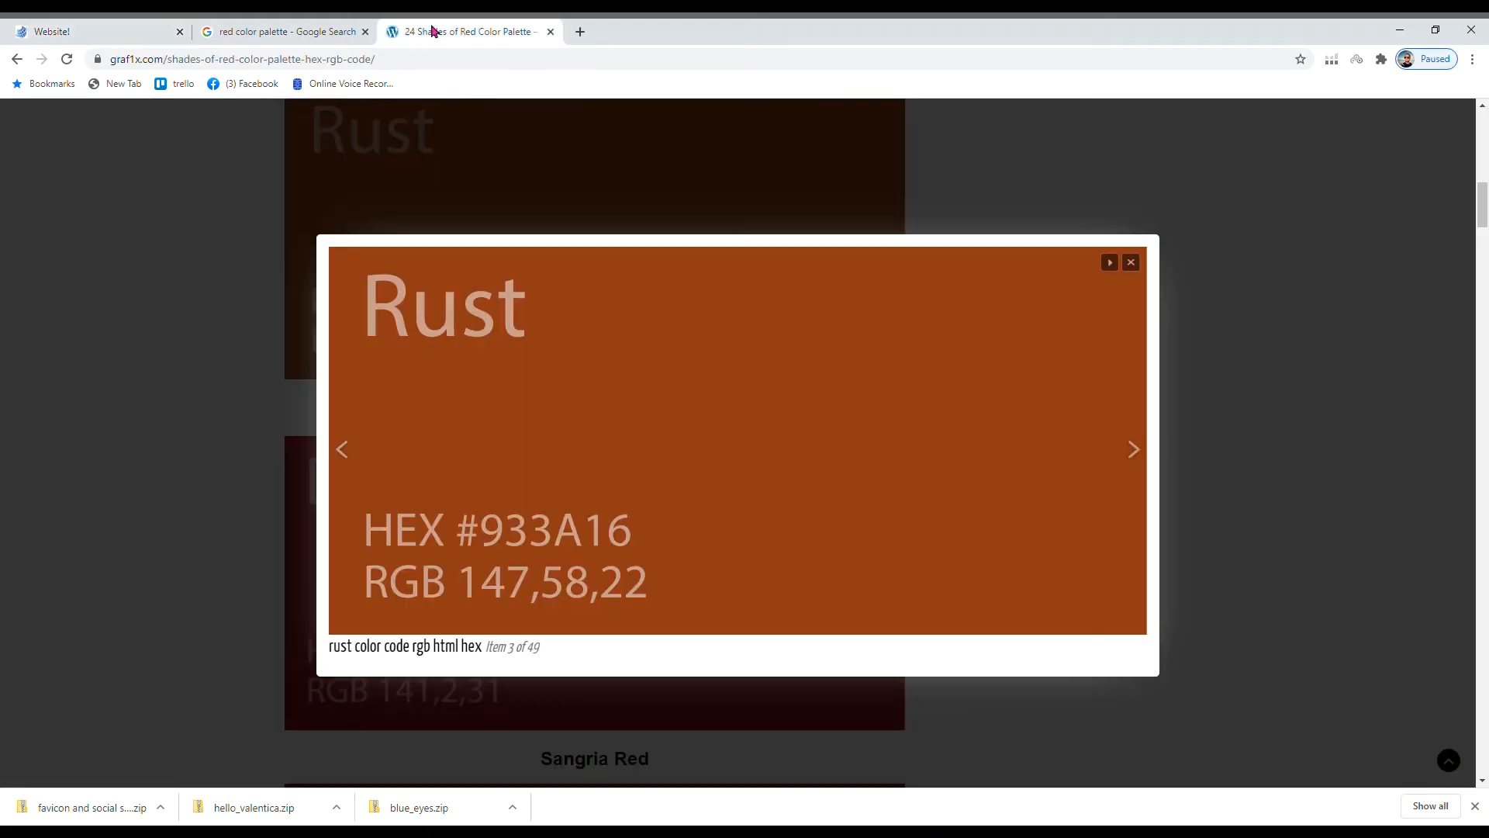
click(442, 62)
text(google.com)
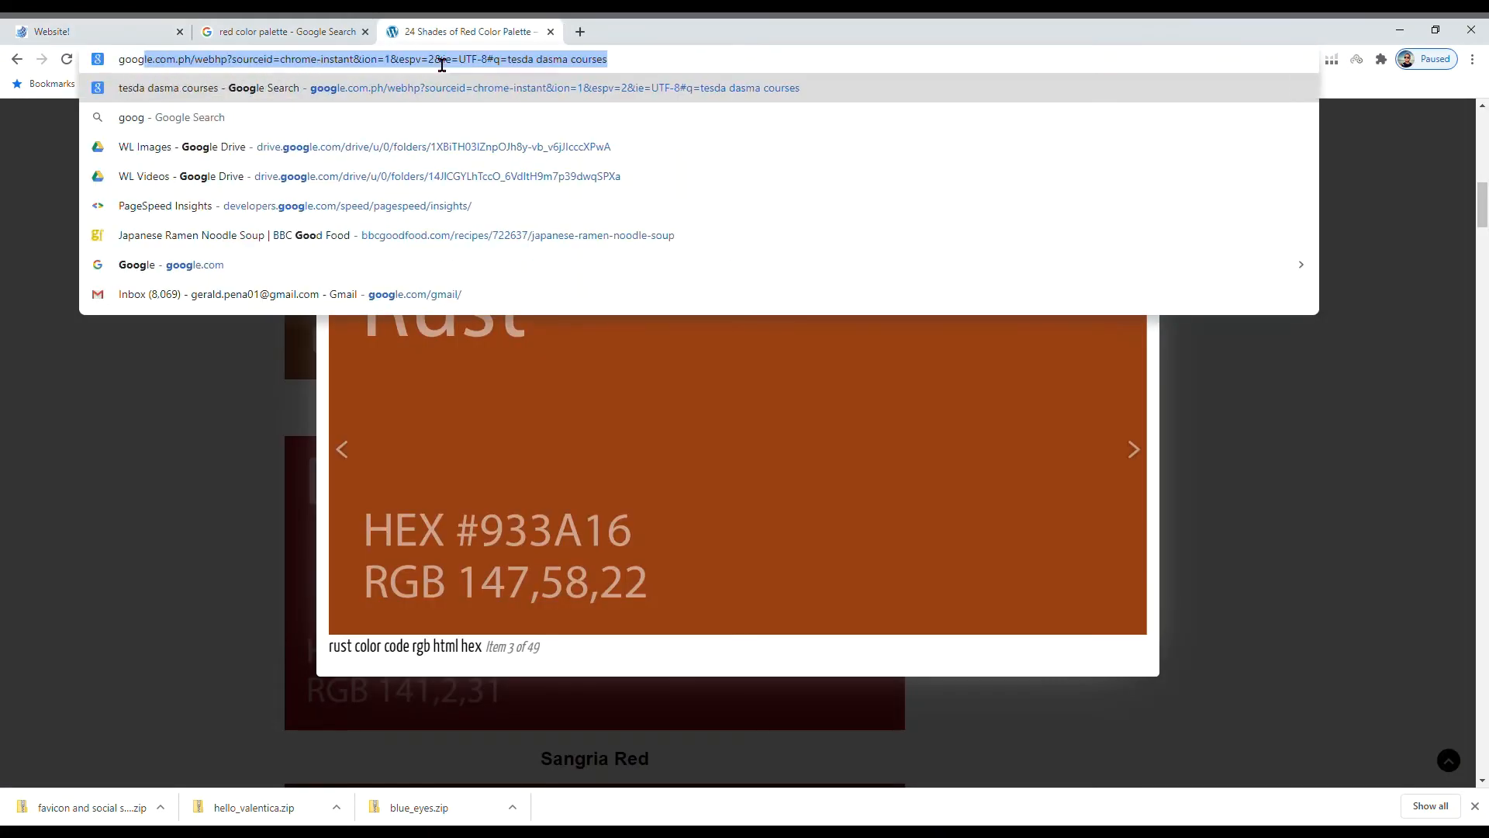
key(Return)
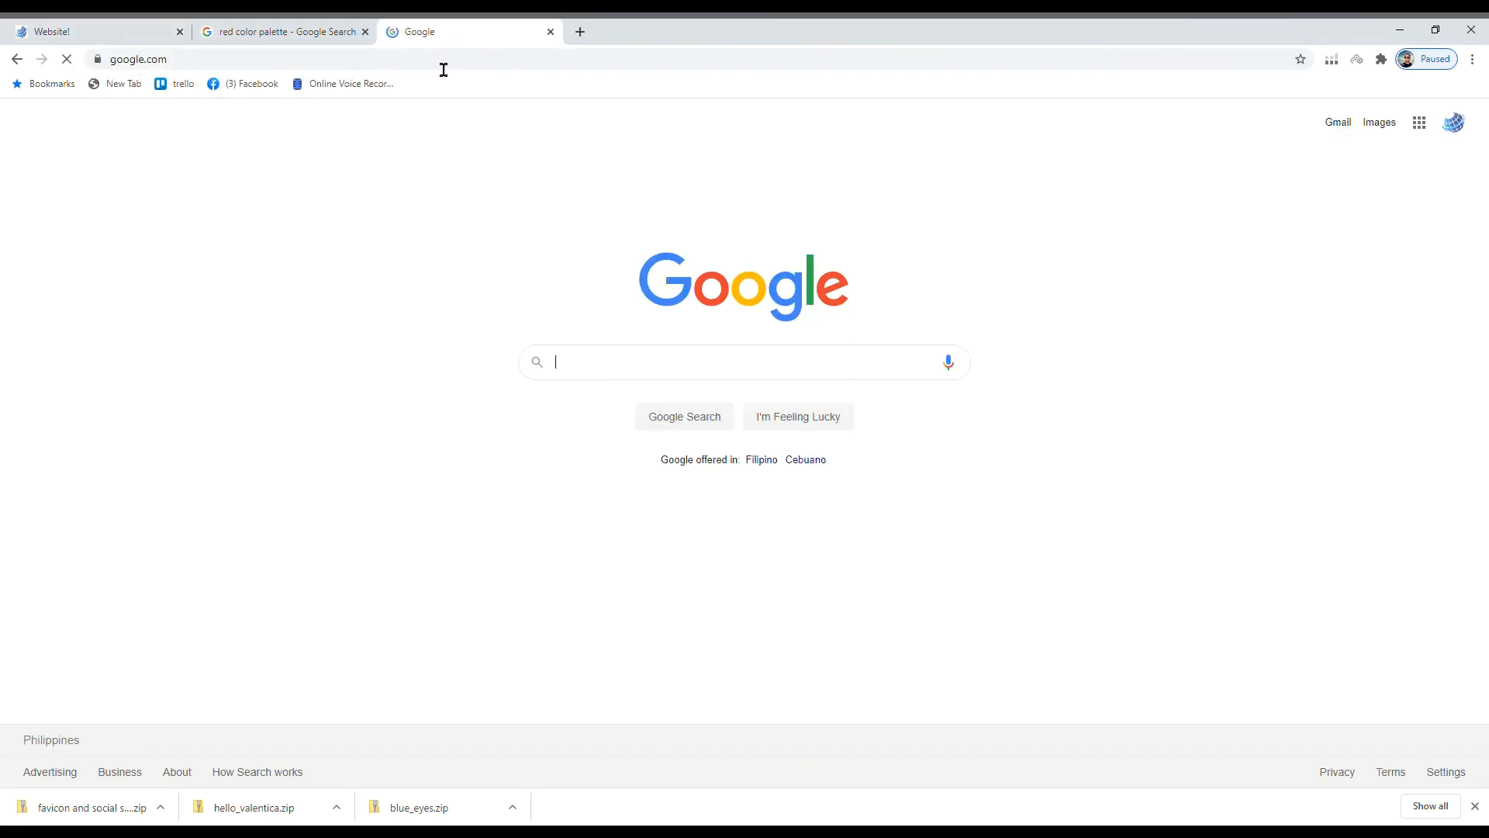
- Search Google for "photography"
text(phptp)
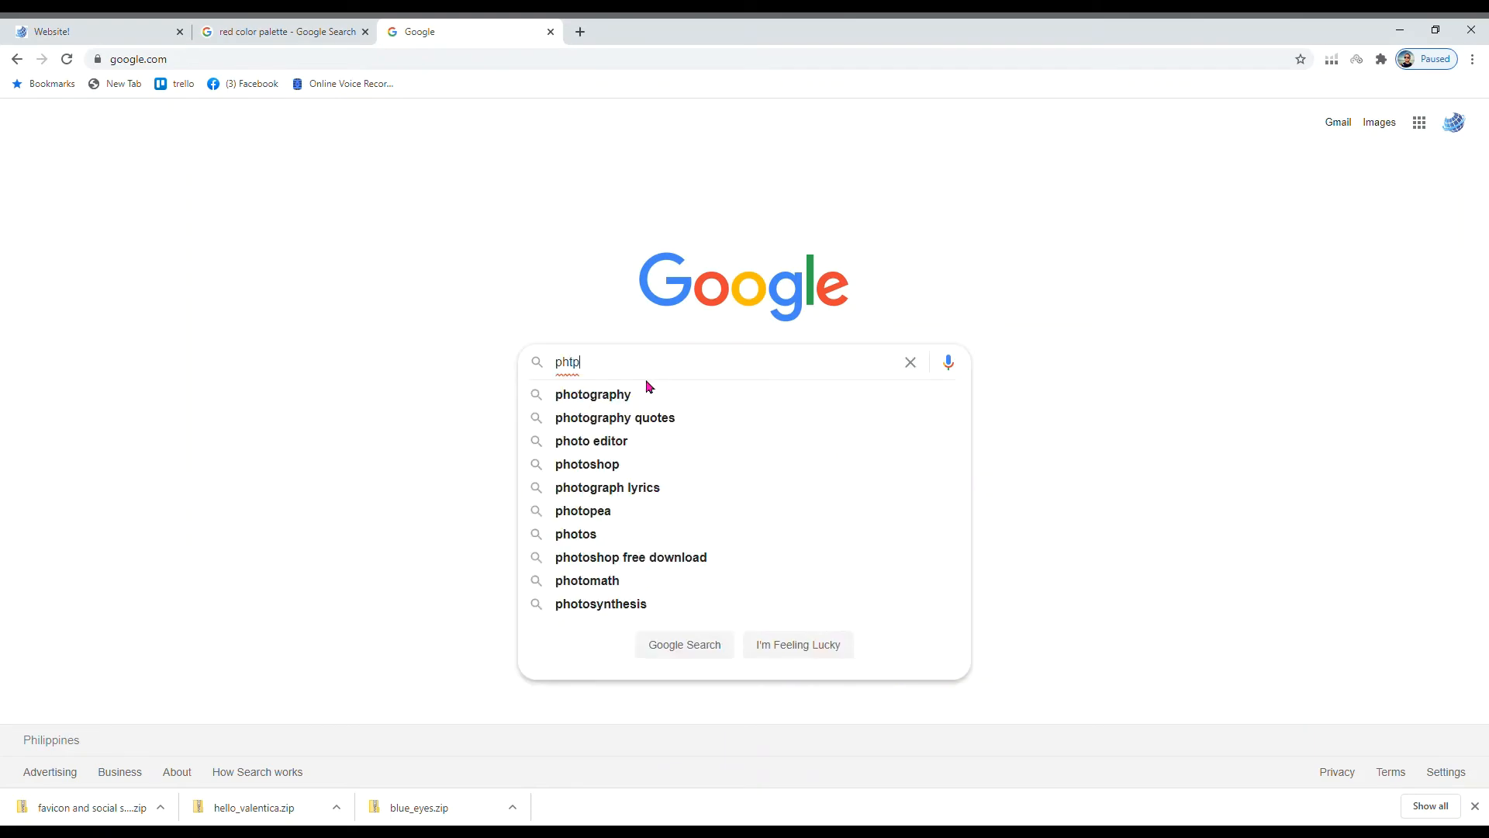
key(BackSpace)
key(BackSpace)
text(ptp)
key(BackSpace)
key(BackSpace)
key(BackSpace)
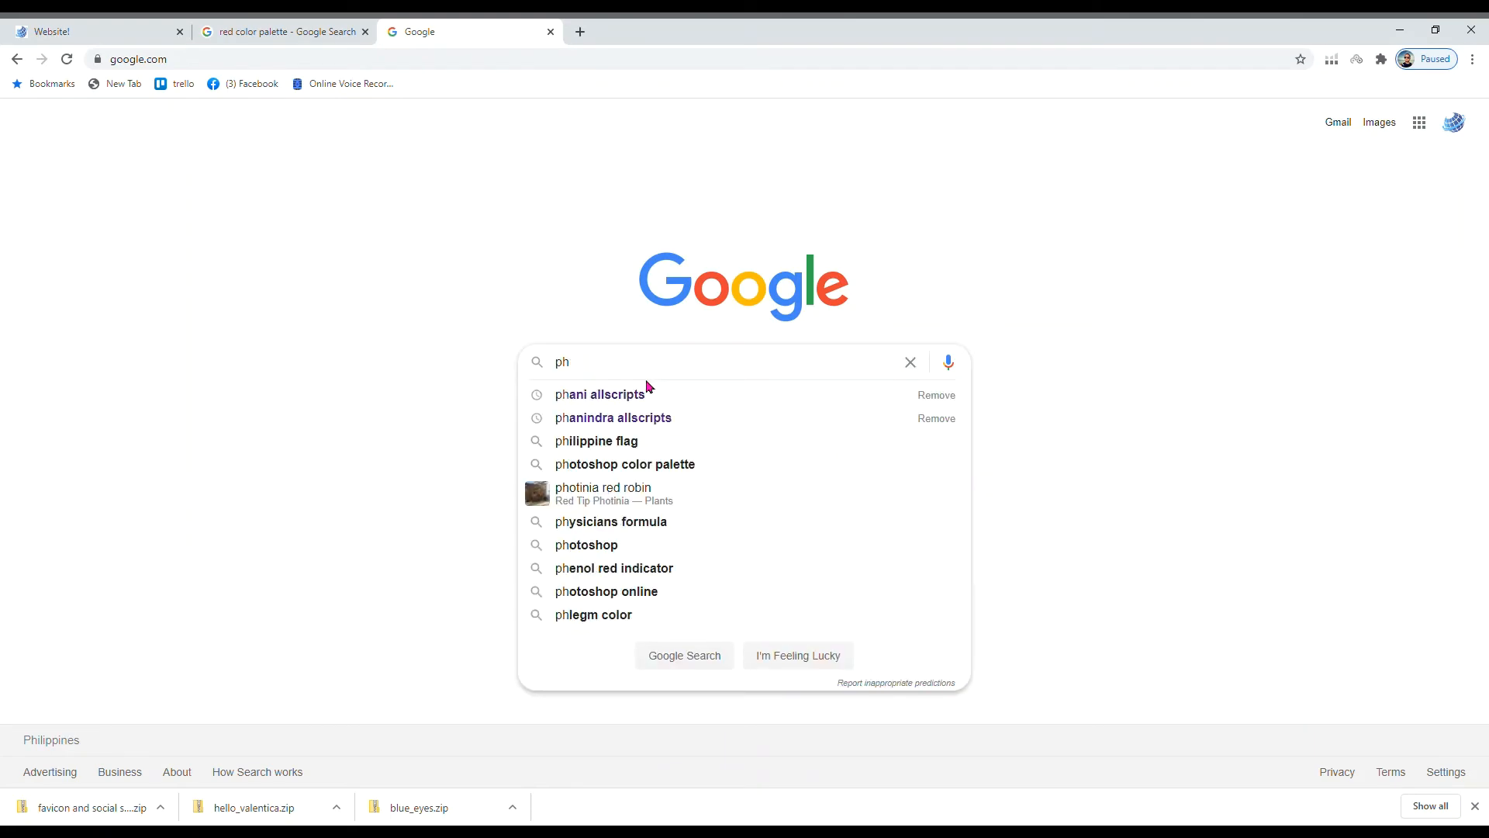
text(ptp)
key(BackSpace)
key(BackSpace)
key(BackSpace)
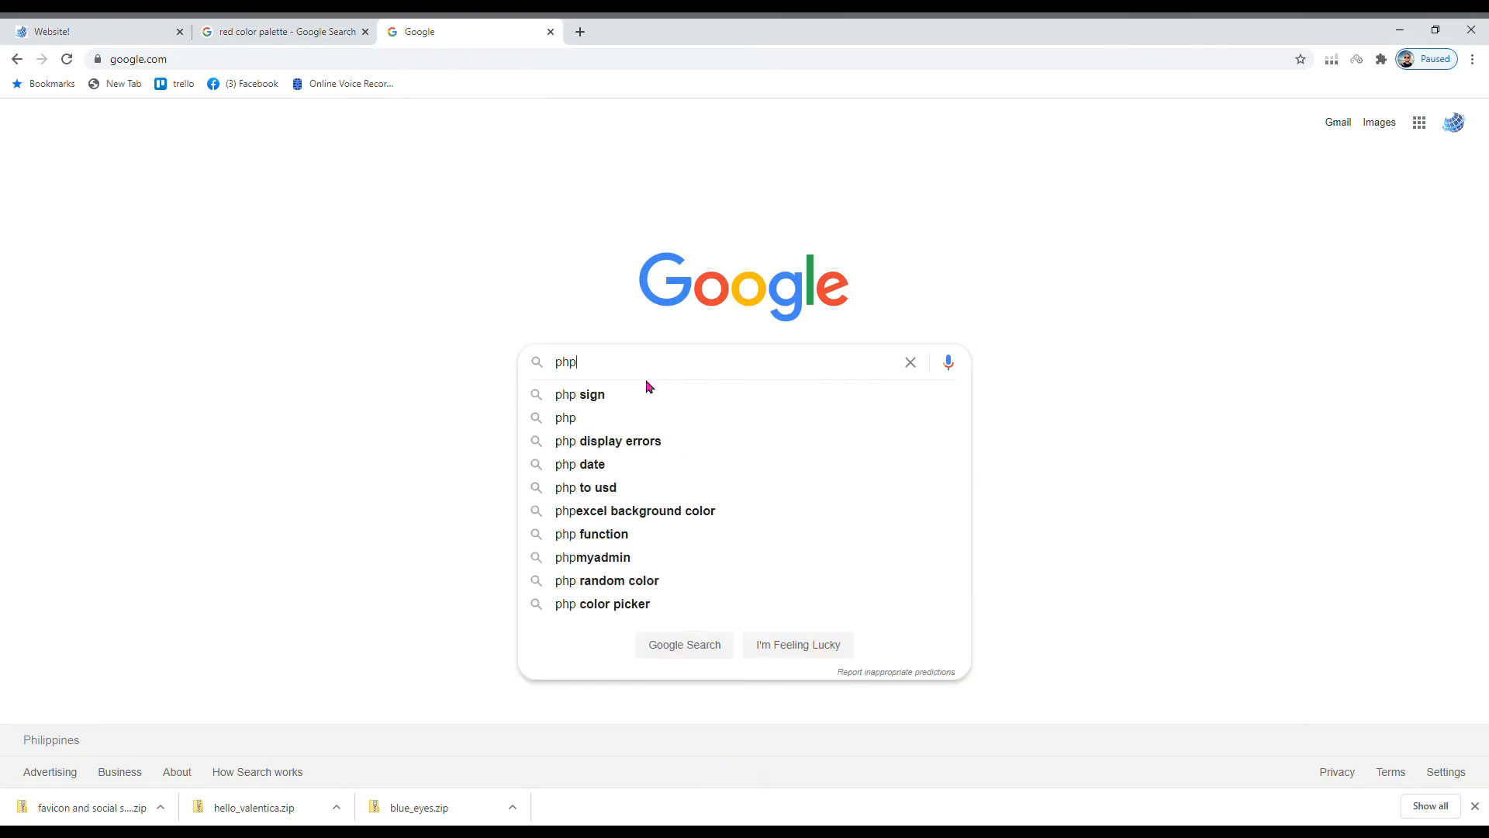
text(otog)
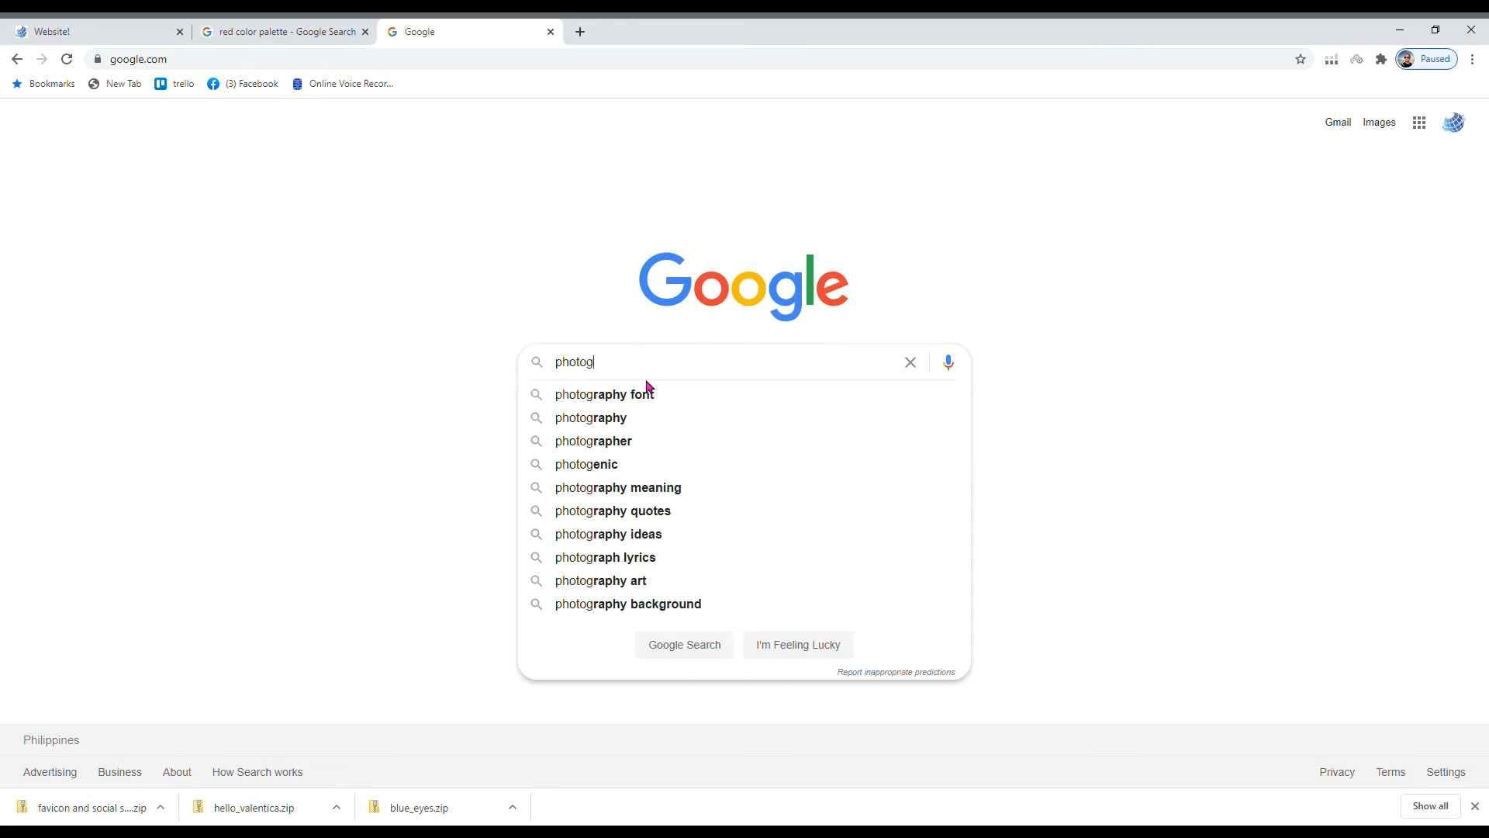
key(Down)
key(Down)
key(Return)
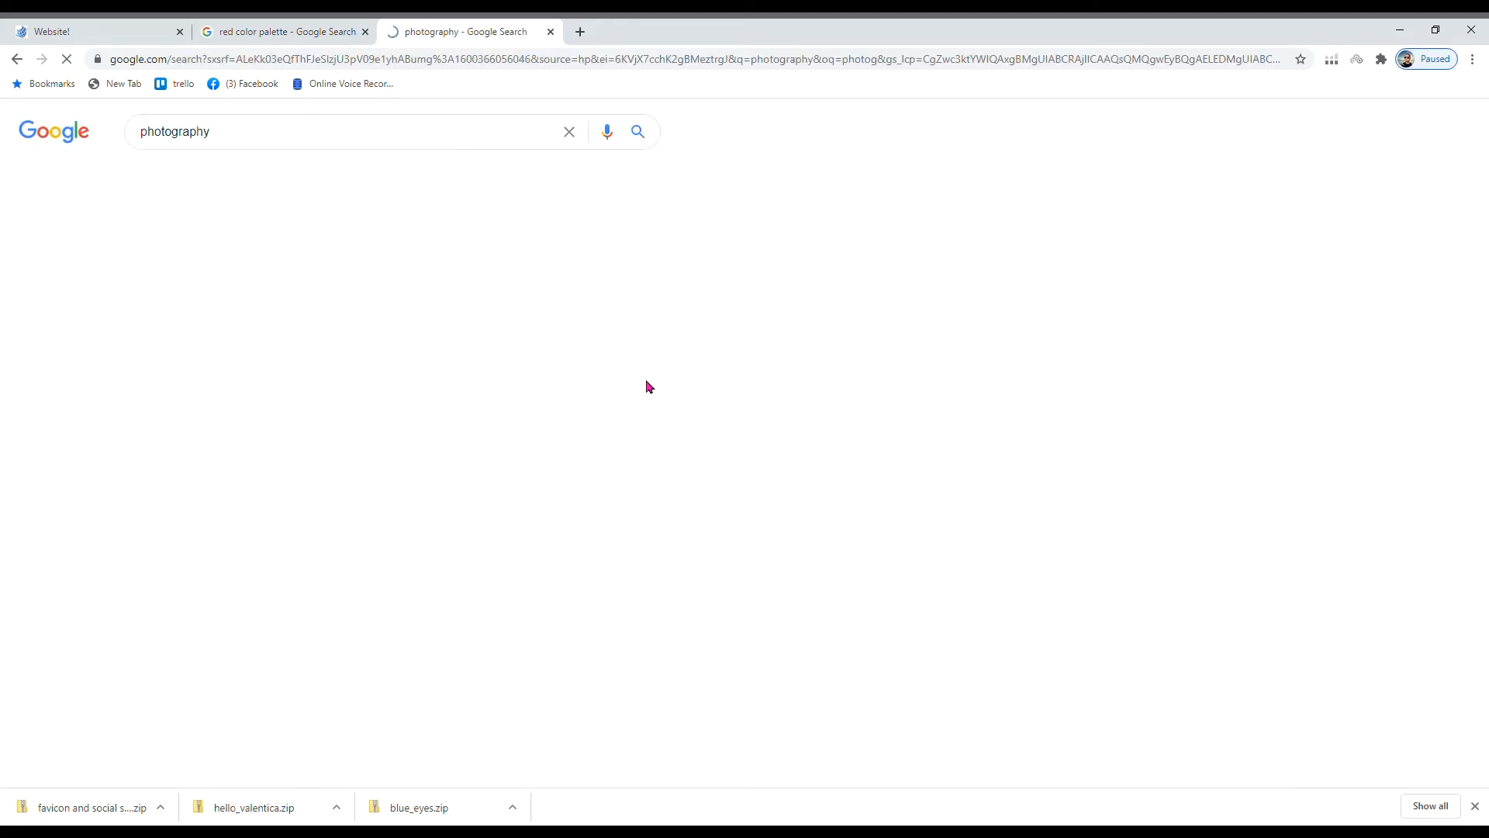
- Find the Wikipedia result on photography and highlight its description snippet as a meta description example
scroll(262, 438, down, 10)
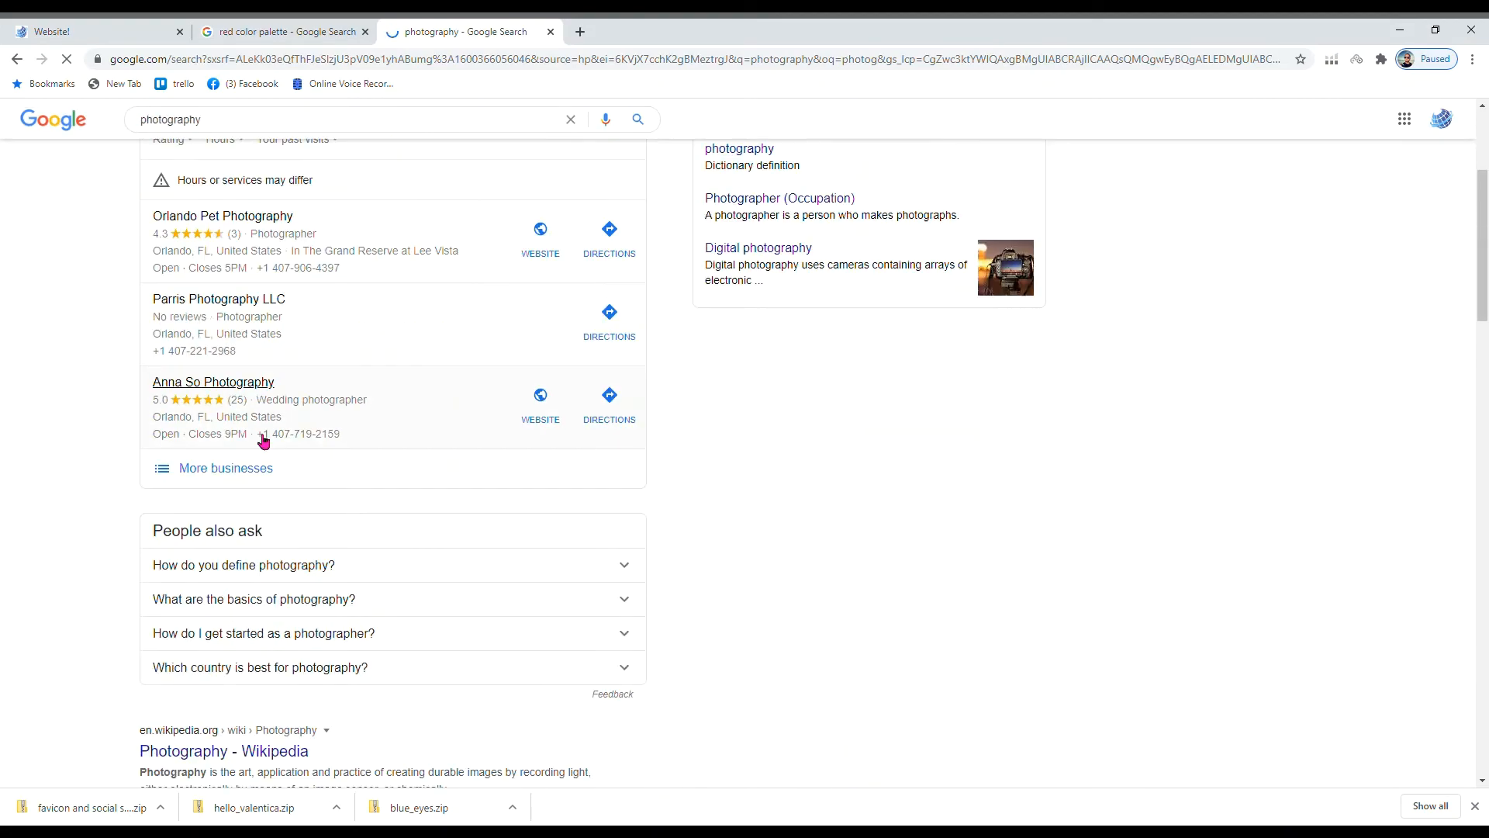
scroll(166, 326, up, 2)
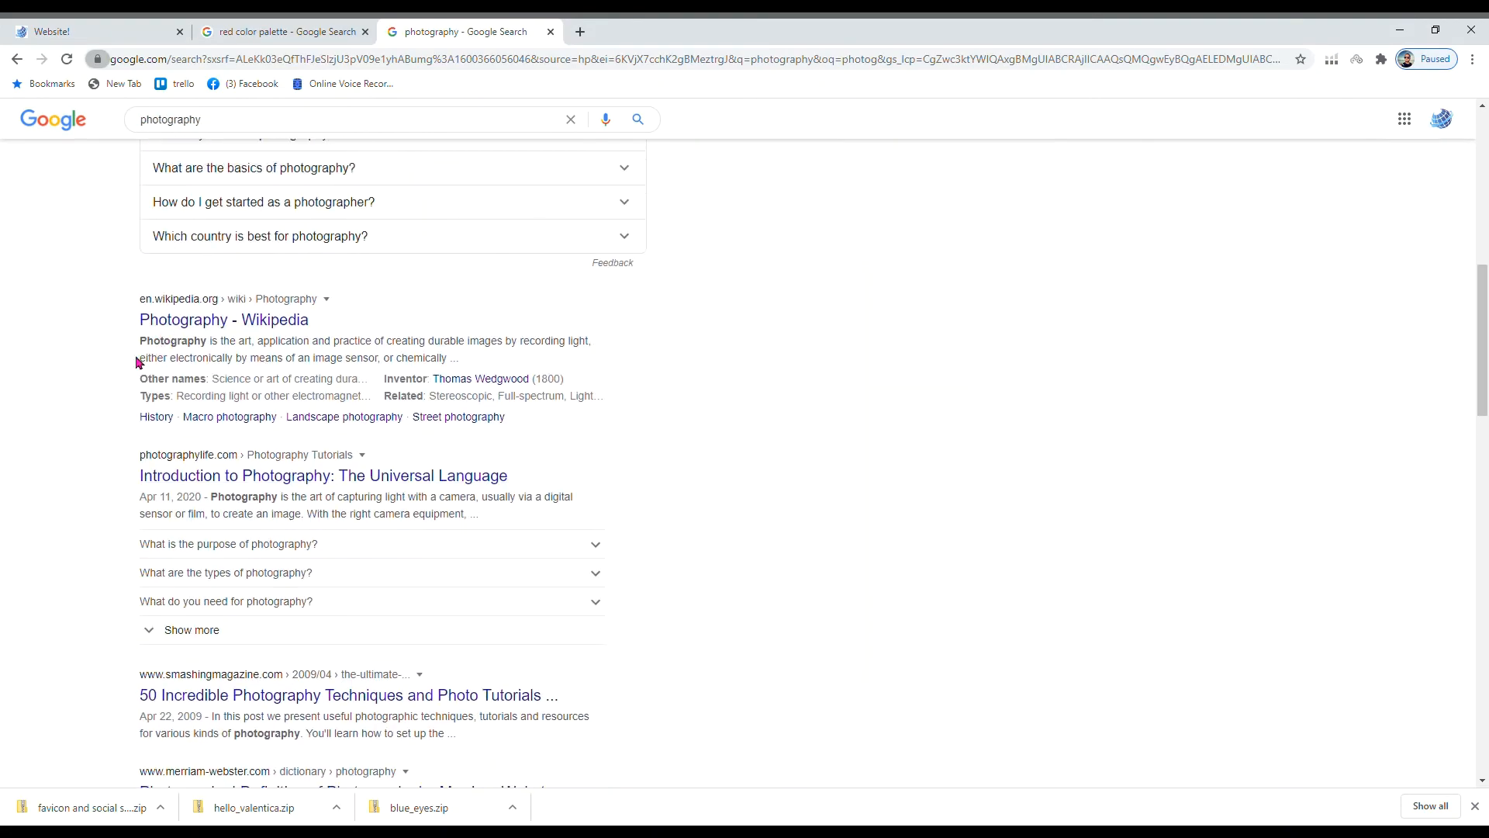
drag(134, 344, 542, 356)
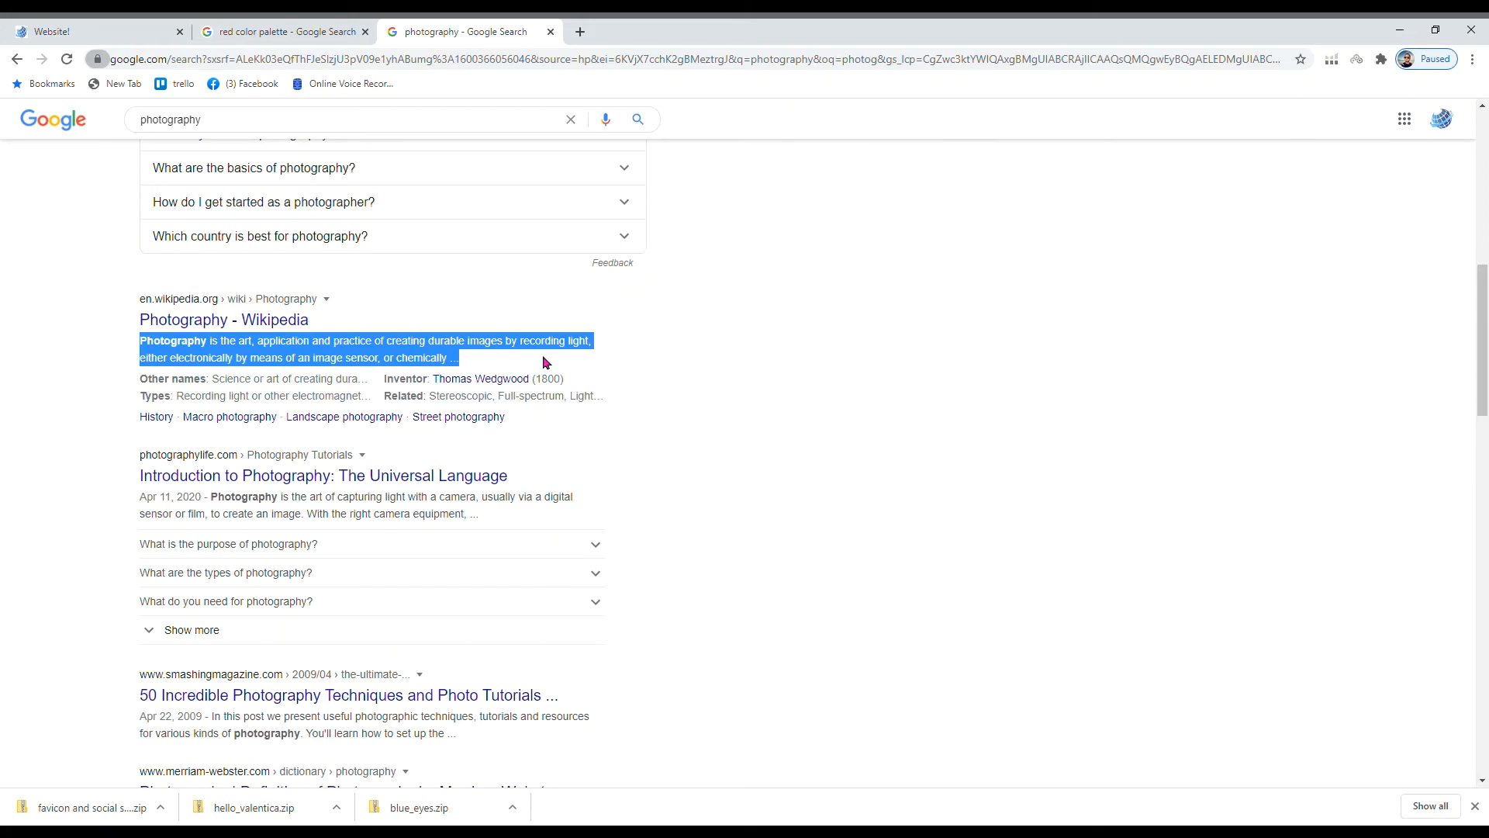
- Return to the website builder and enter "This is my photography site" as the Home page's meta description
click(89, 37)
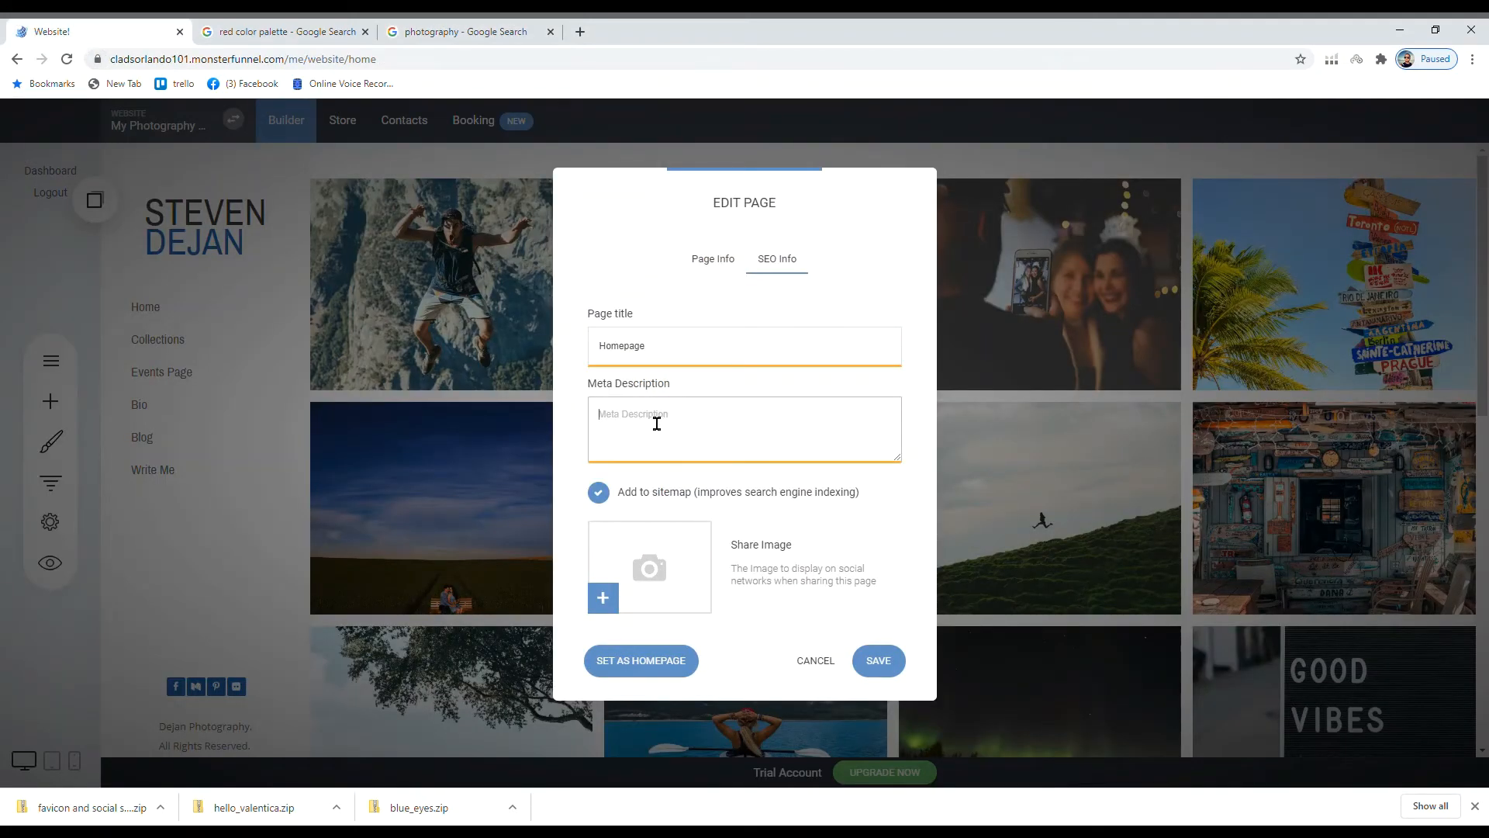
text(P)
key(BackSpace)
text(This is my photography site)
- Compare the Home page's meta description with the highlighted Wikipedia snippet in the Google results, and highlight the description text
click(428, 37)
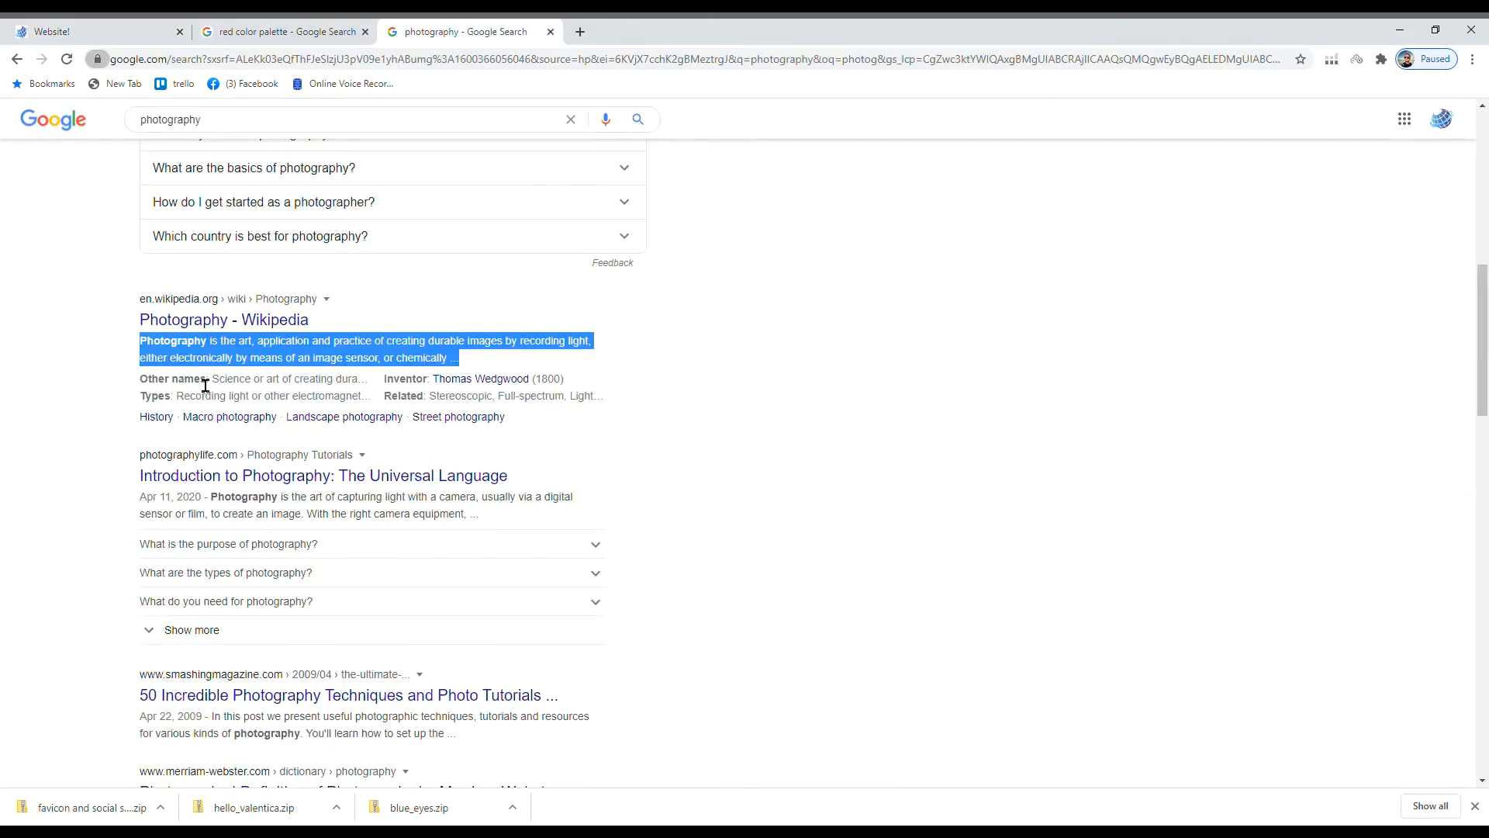
click(42, 33)
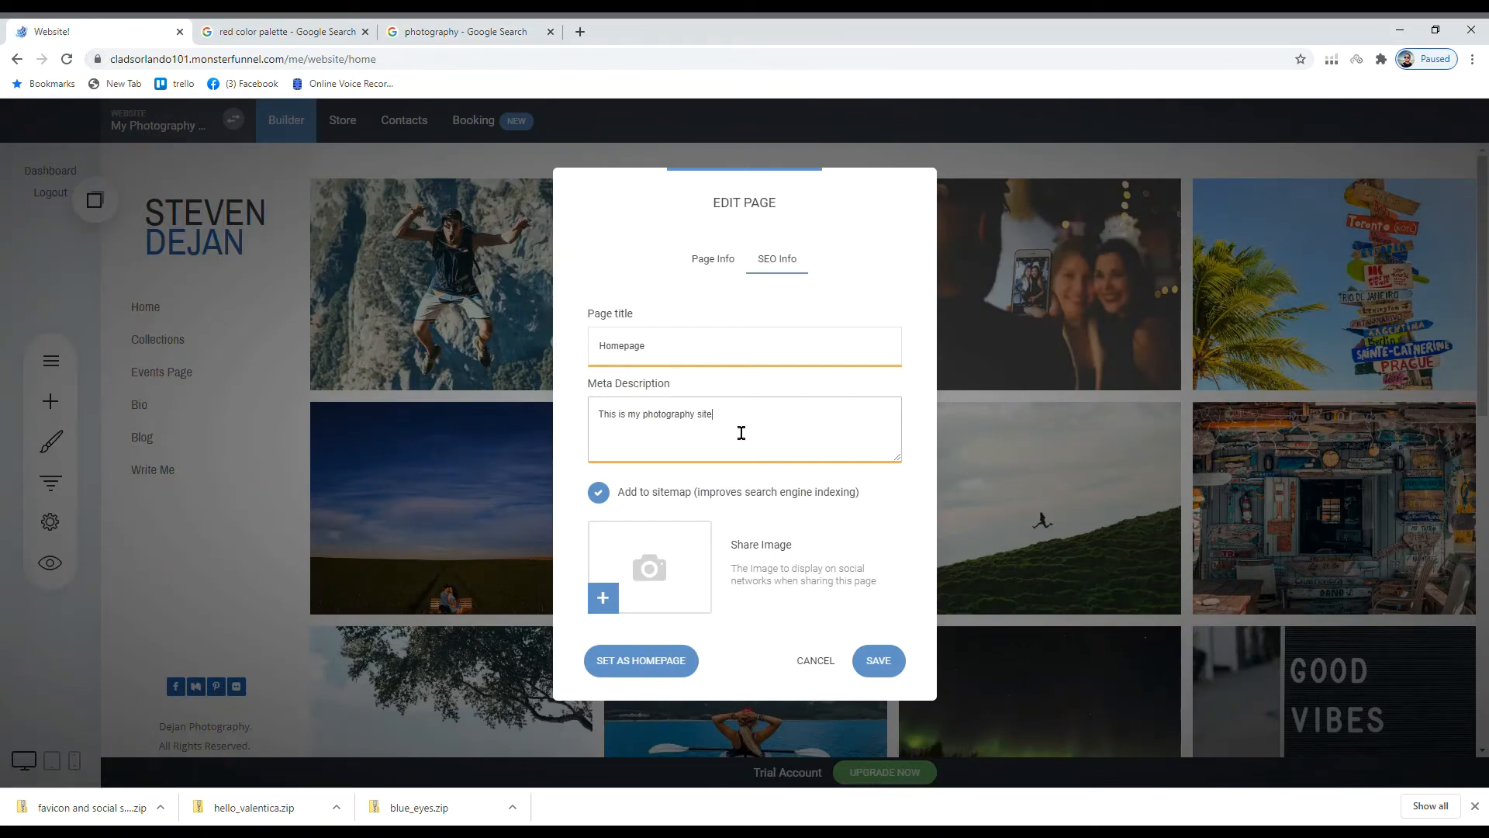
click(411, 32)
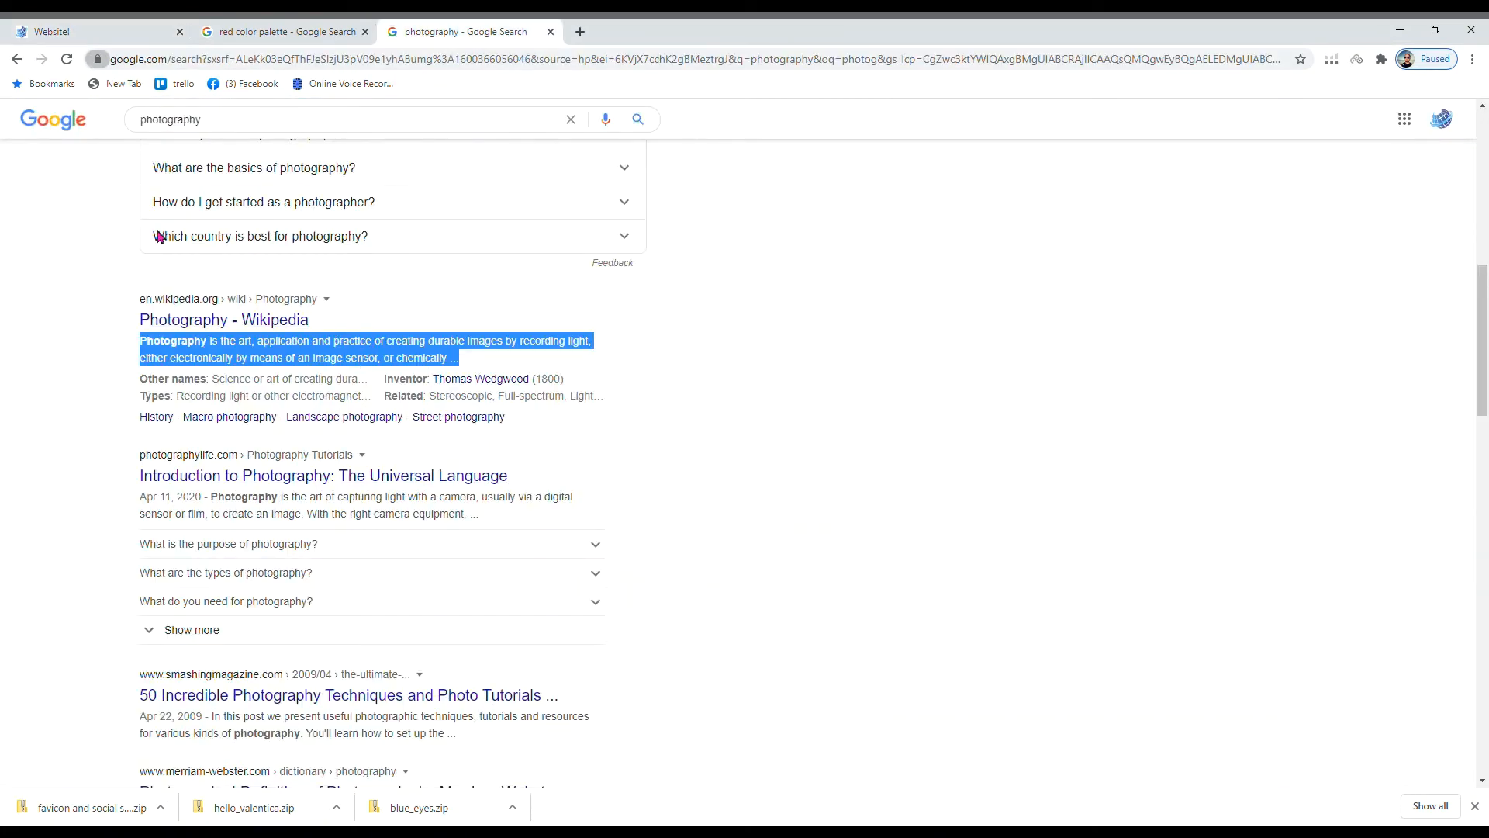
click(54, 33)
drag(764, 438, 525, 416)
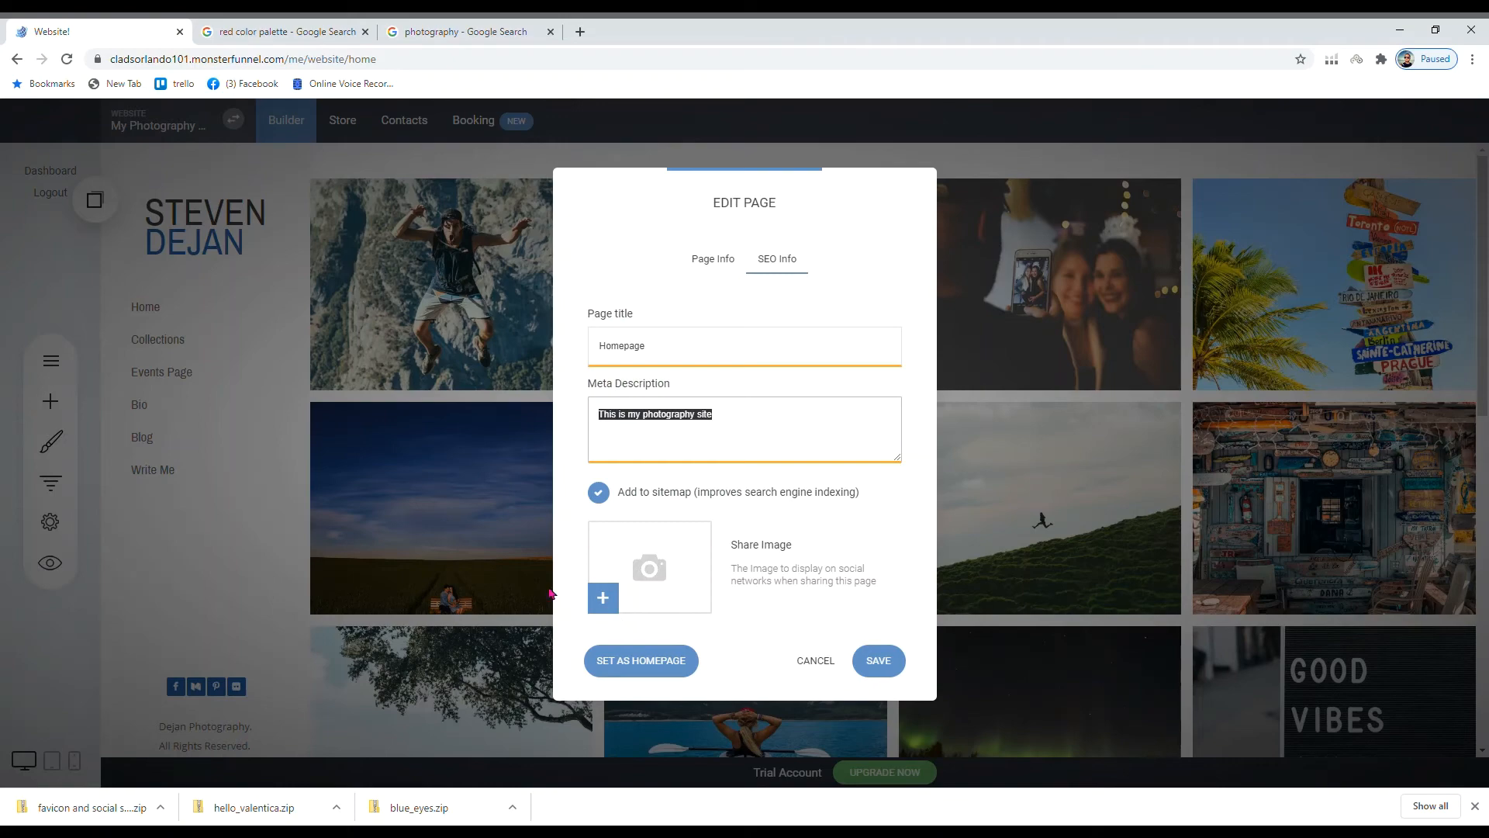
- Upload the camera lens photo to the Images folder, select it as the Home page's share image, and save the SEO info
click(603, 597)
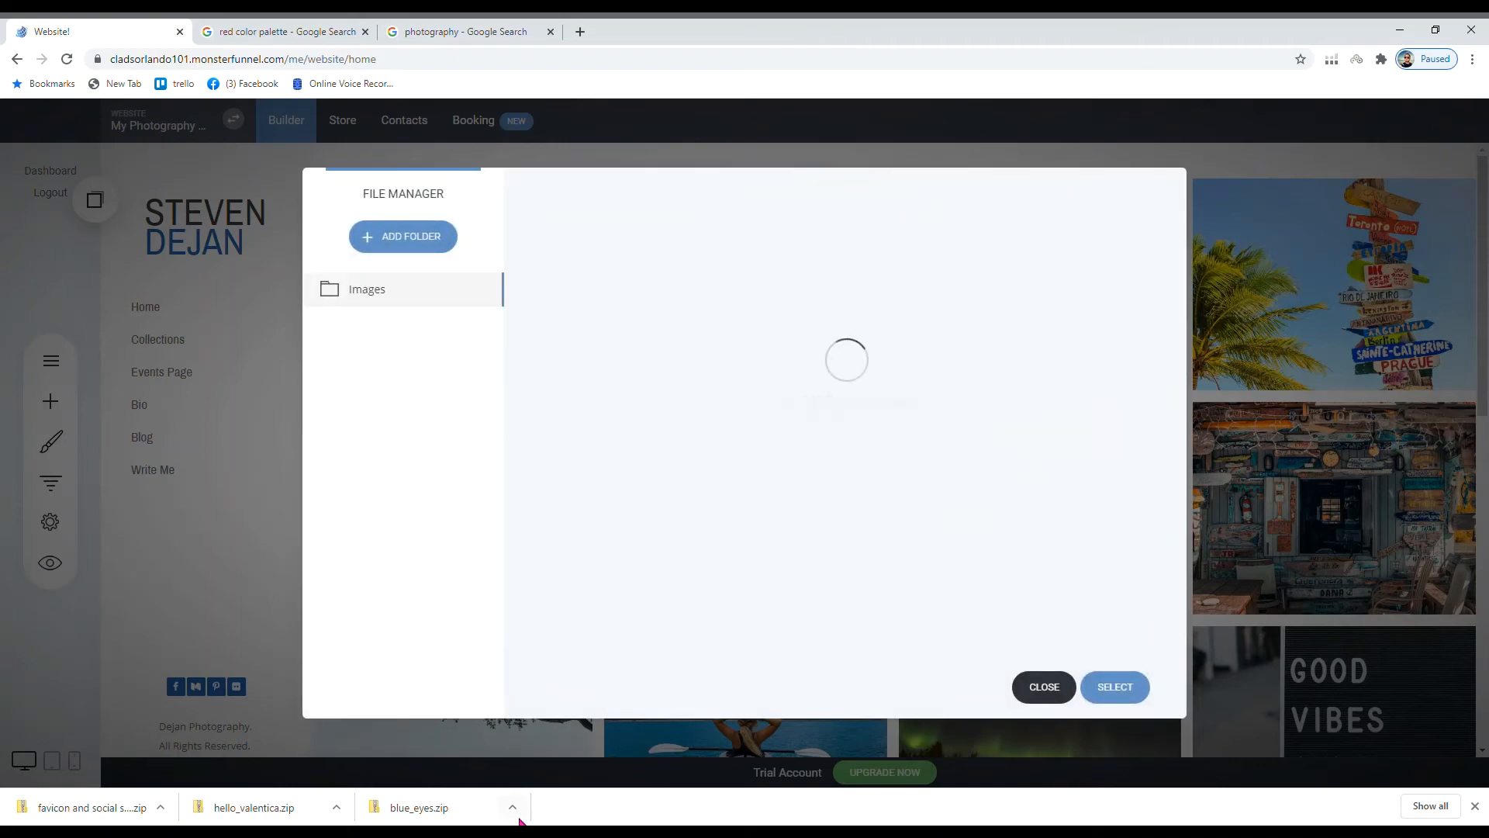
click(436, 832)
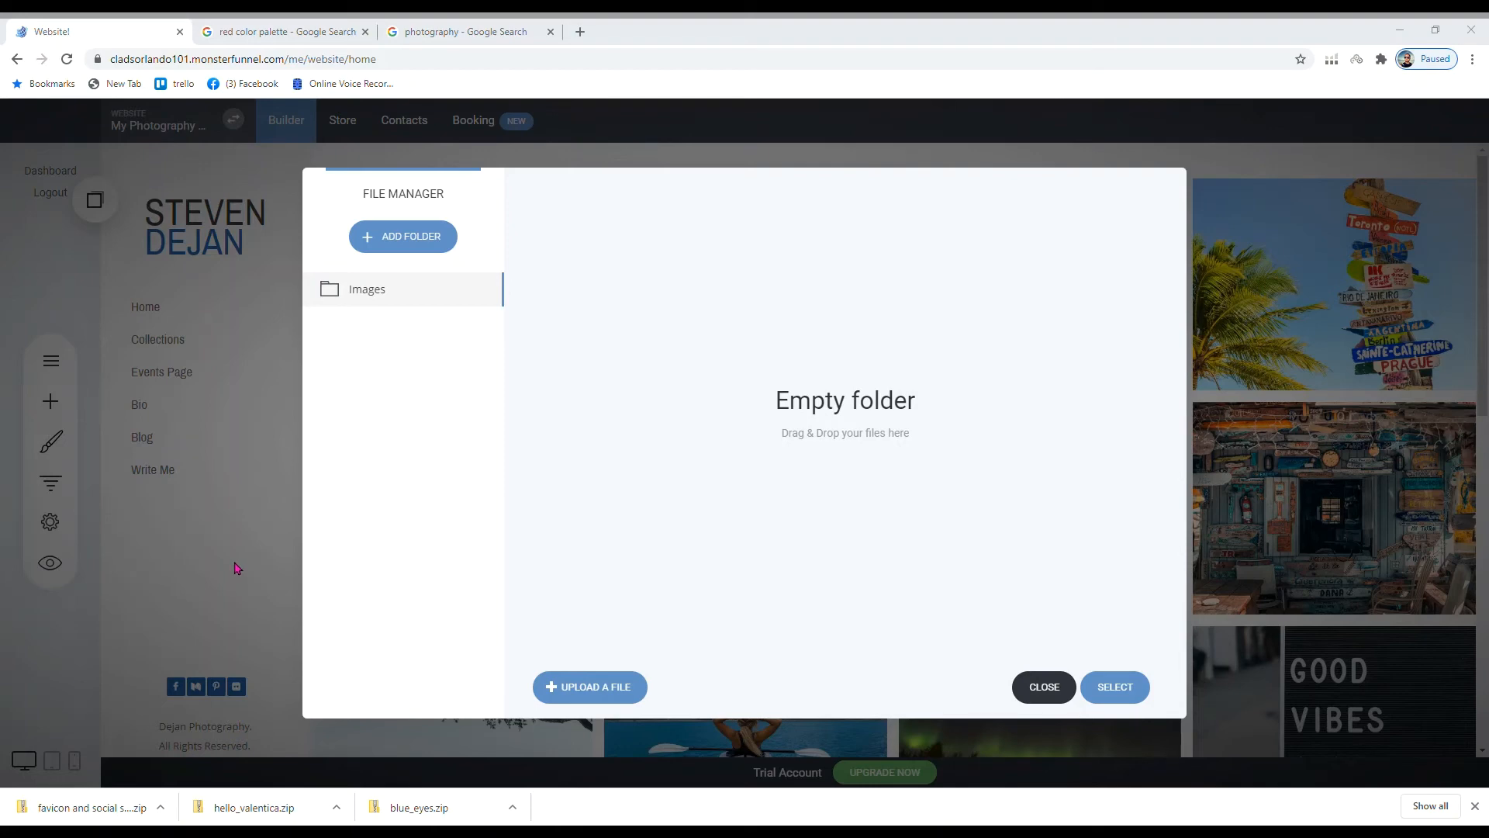
drag(234, 562, 765, 337)
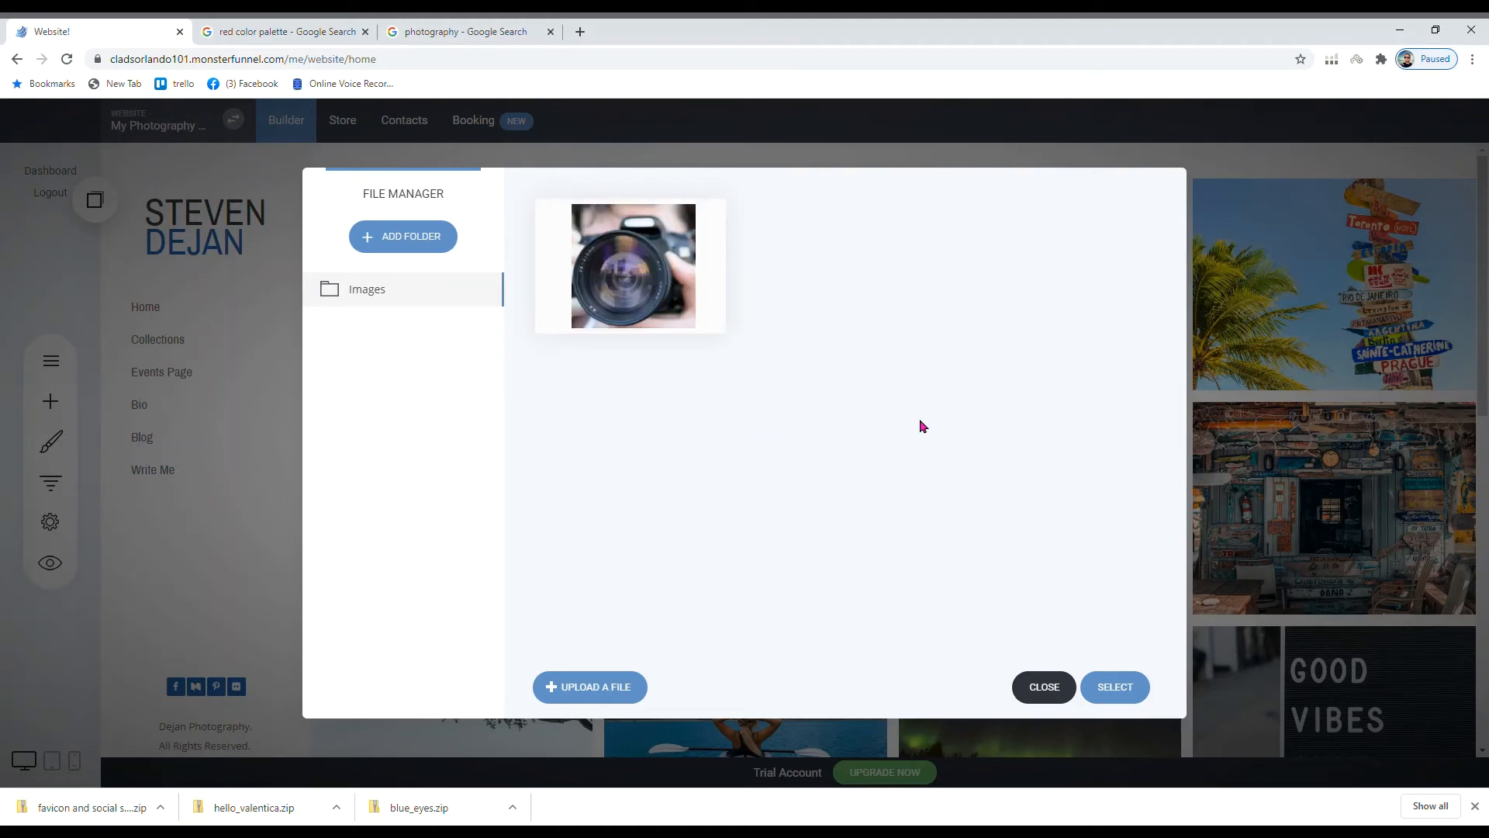
click(676, 317)
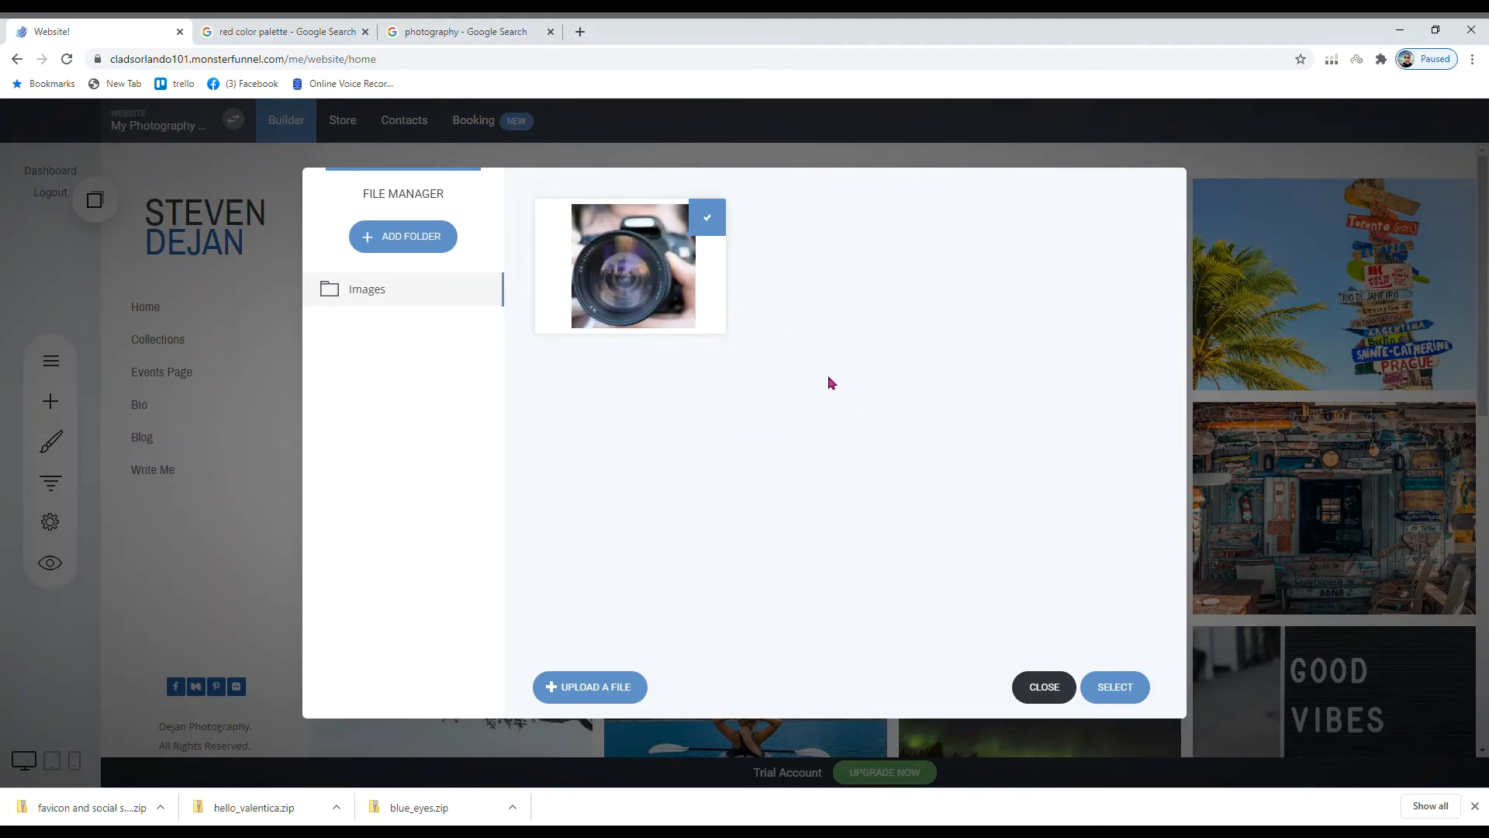
click(1107, 688)
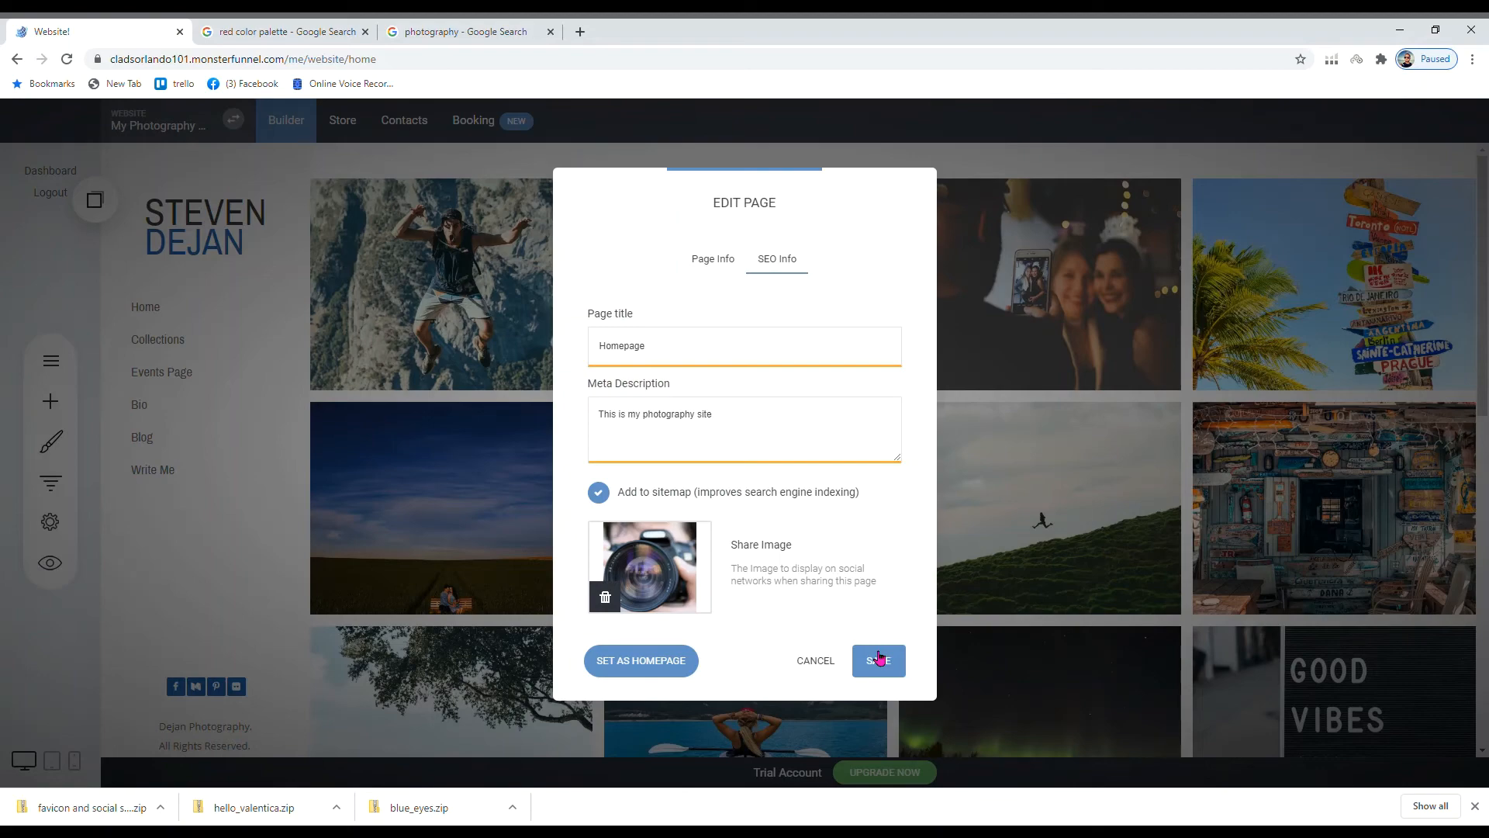
click(879, 657)
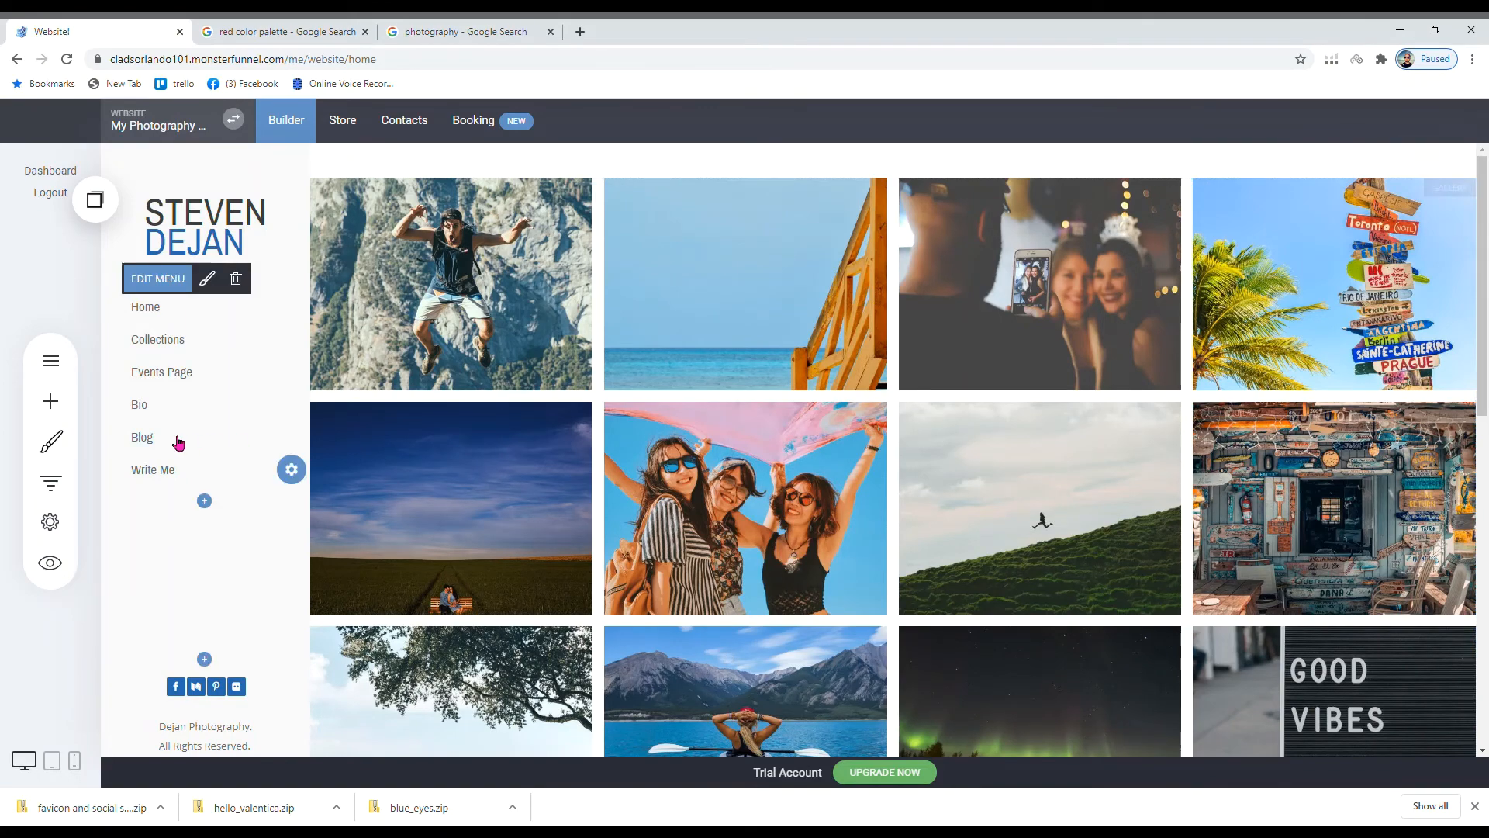
- Check the Home page's saved SEO info, including the meta description and share image, and close it without changes
click(65, 519)
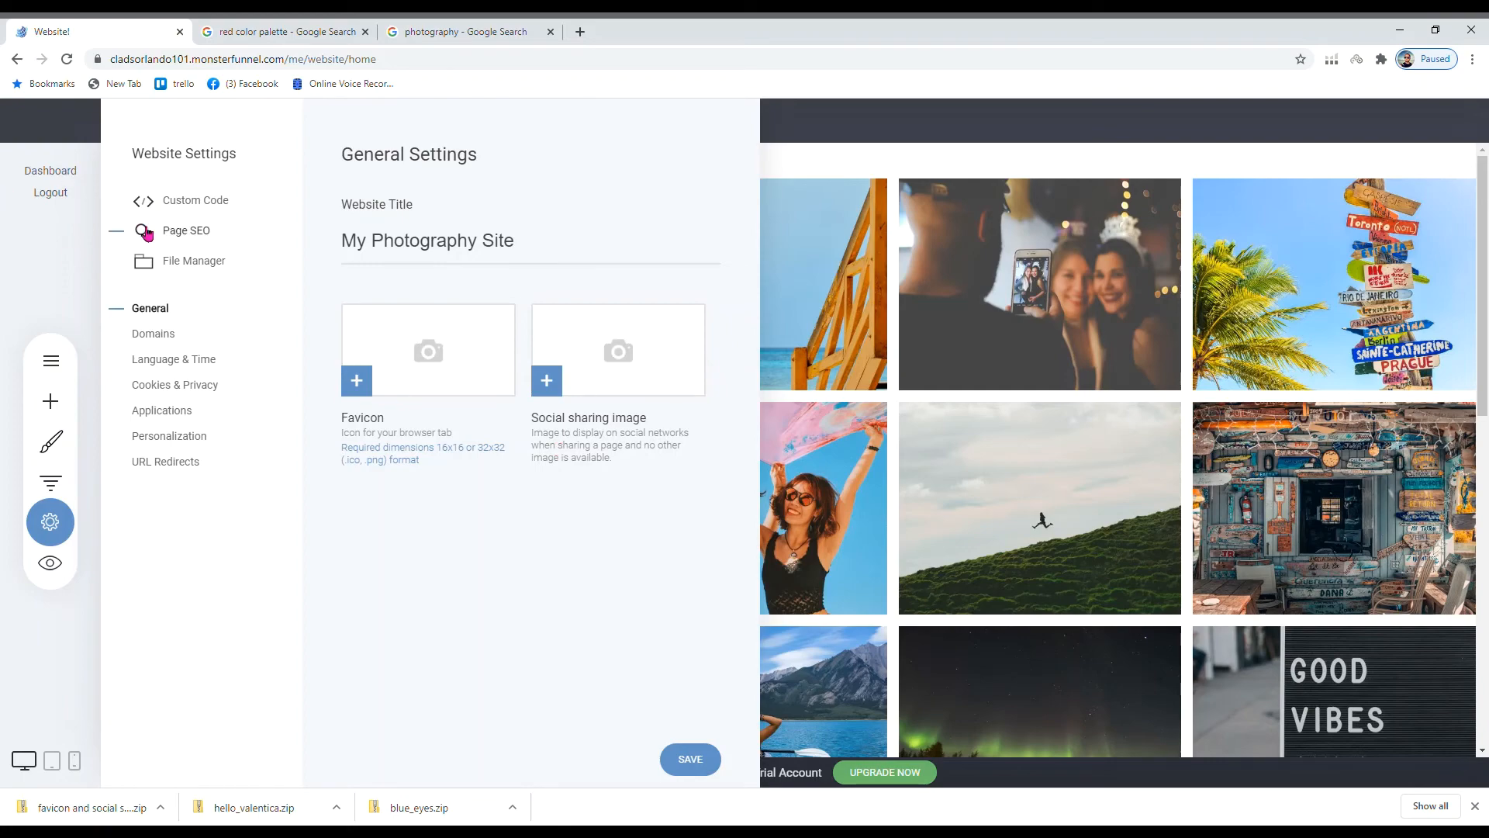
click(216, 231)
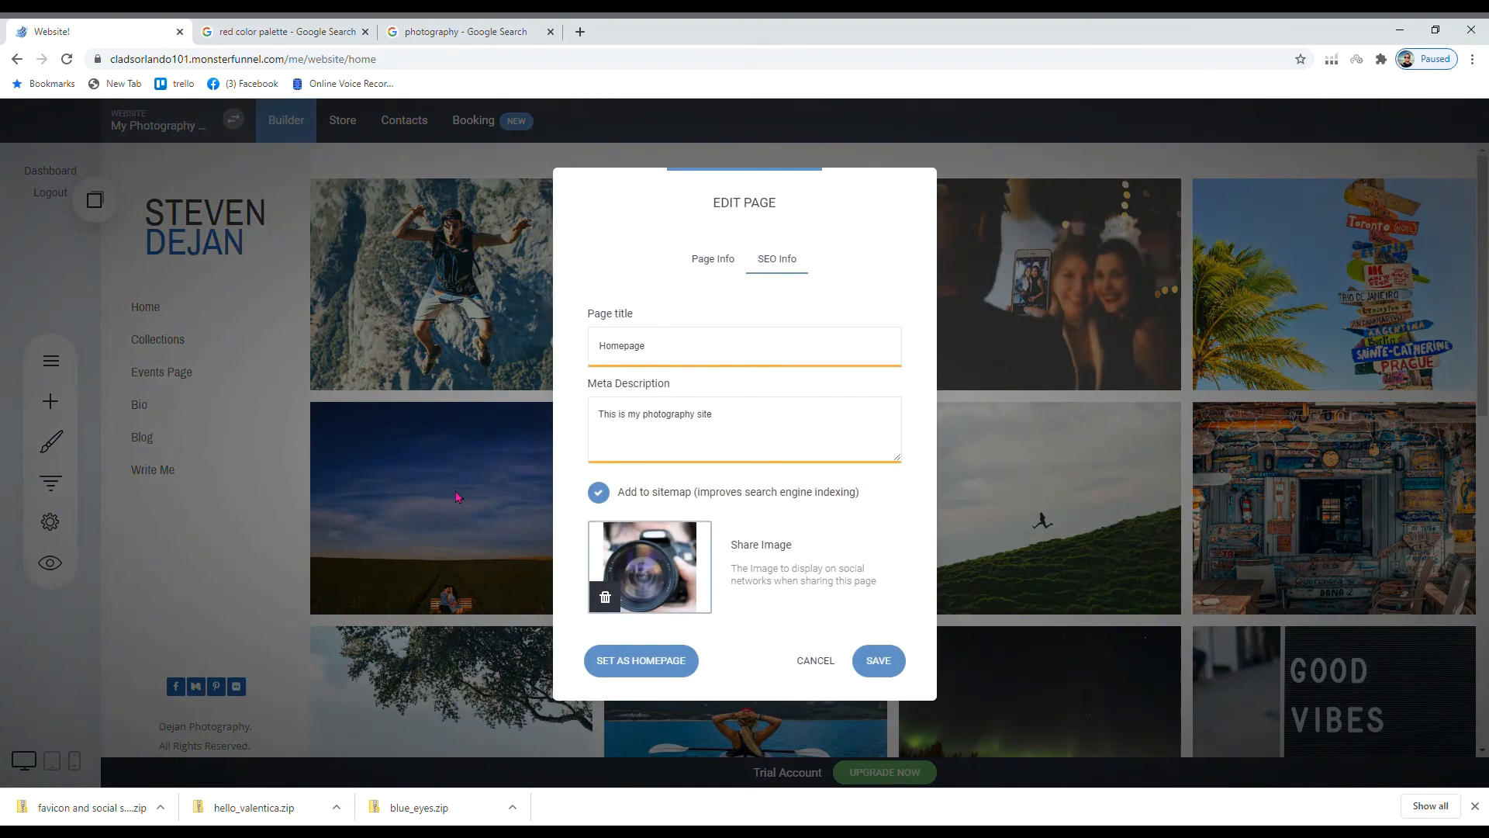
click(810, 661)
- Open the website's general settings and upload the orange camera-and-photos icon to the Images folder through the favicon's file manager
click(48, 525)
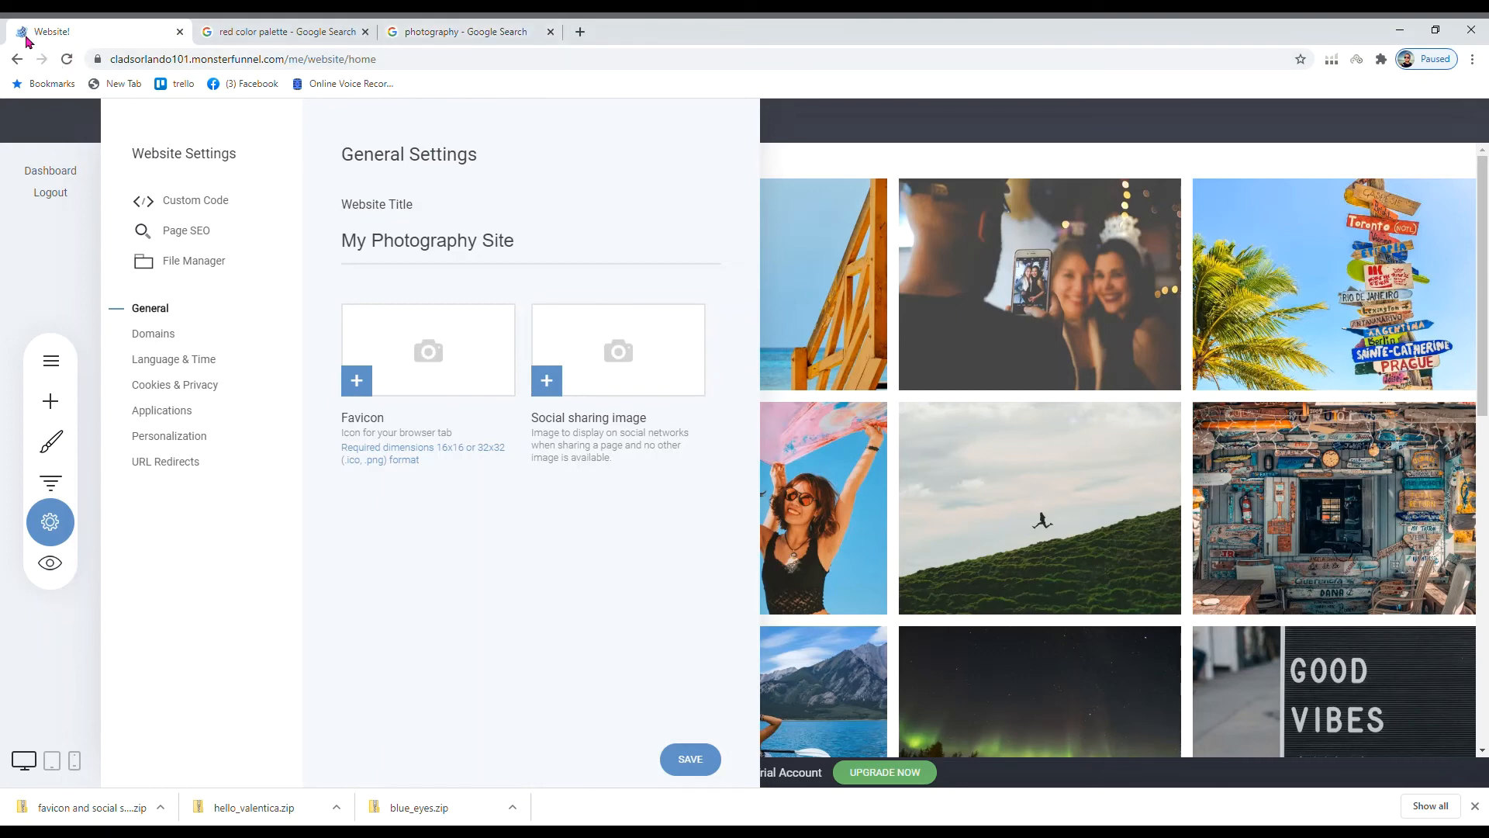
click(371, 384)
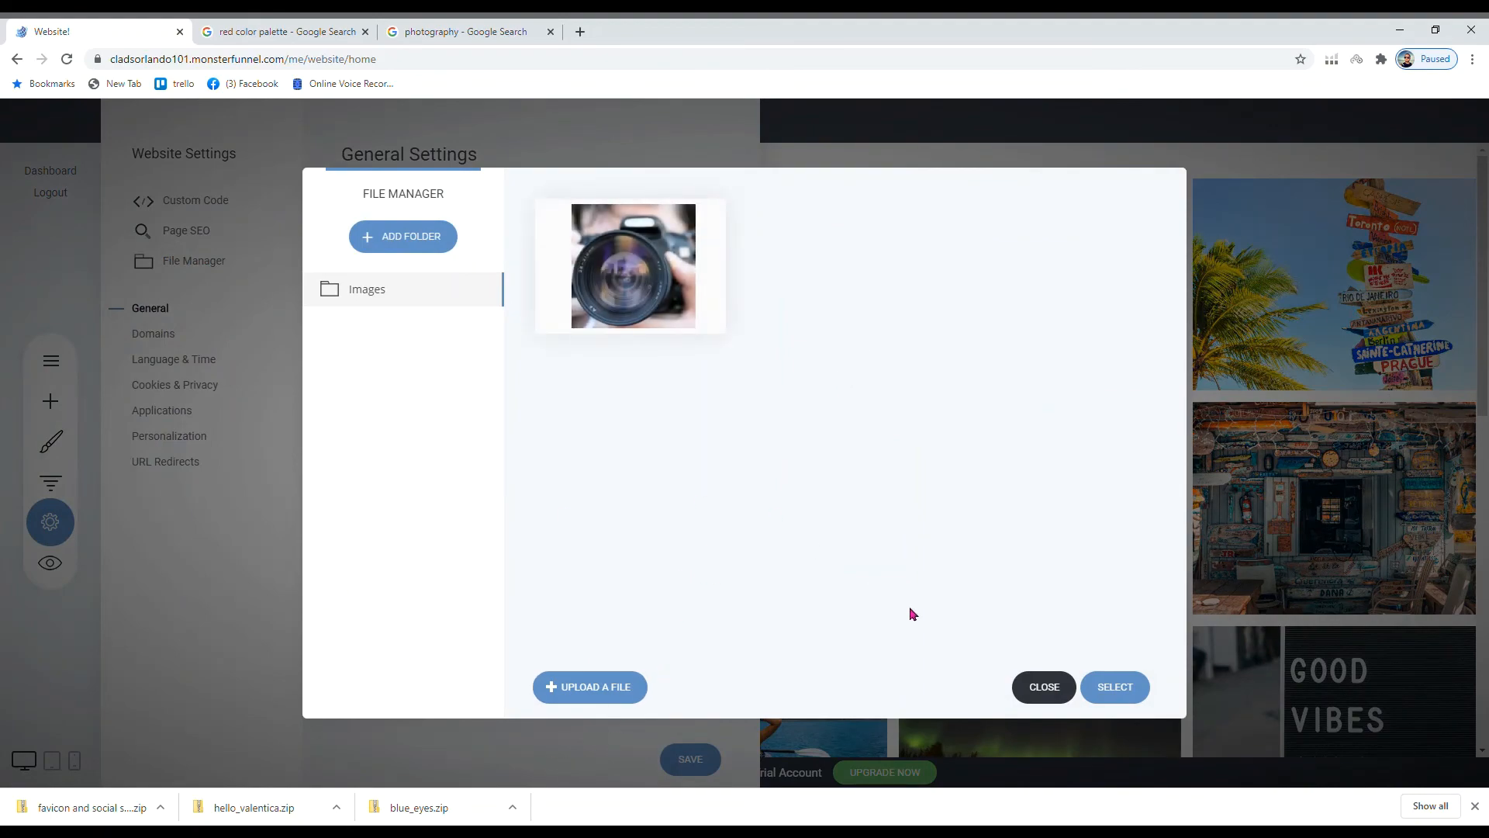
click(1044, 686)
click(367, 390)
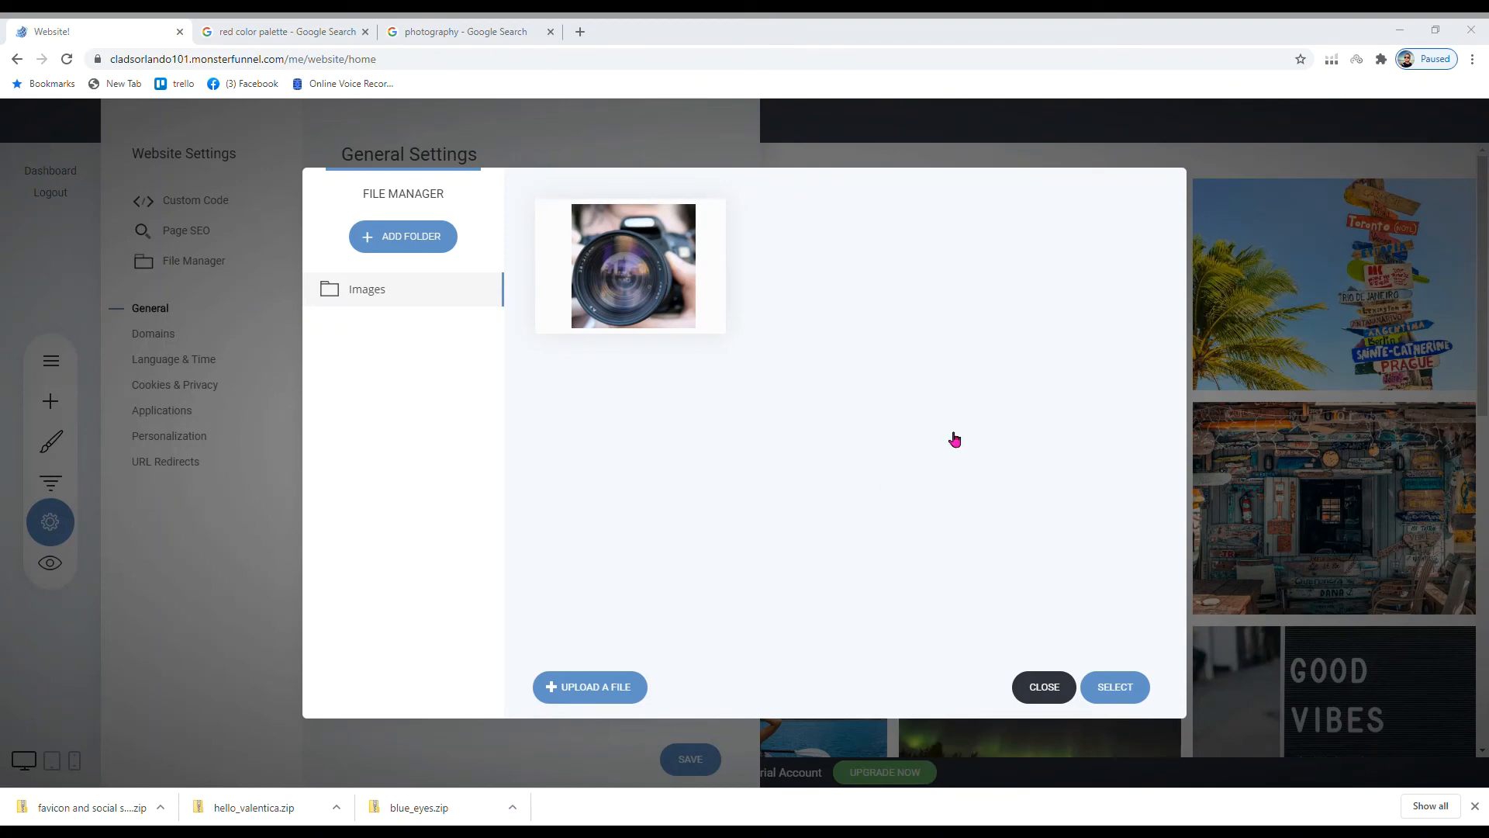
drag(1008, 379, 685, 474)
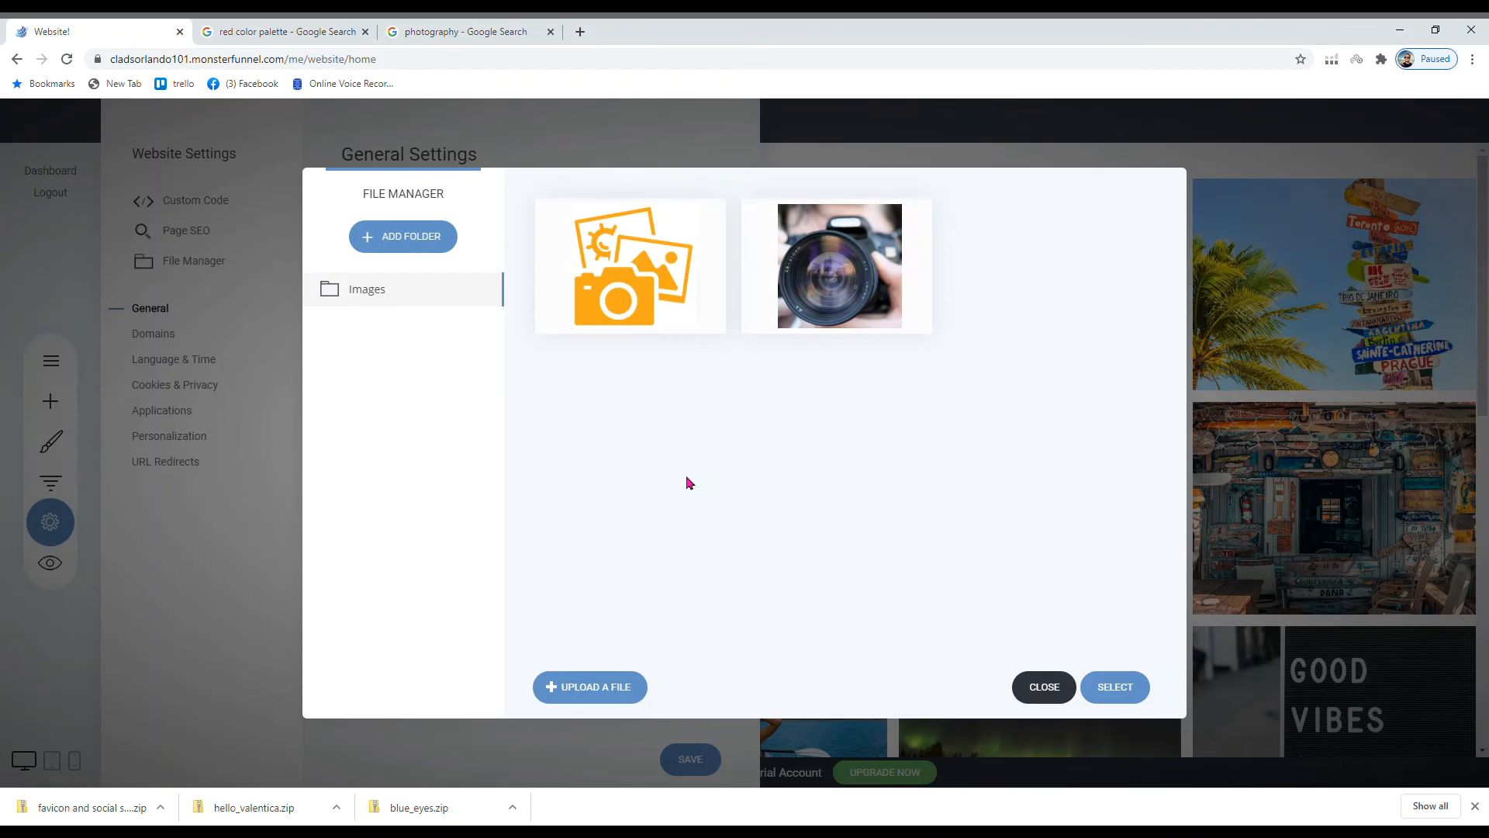
- Select the orange camera-and-photos icon as the website's favicon and save the general settings
mouse_move(641, 237)
click(632, 304)
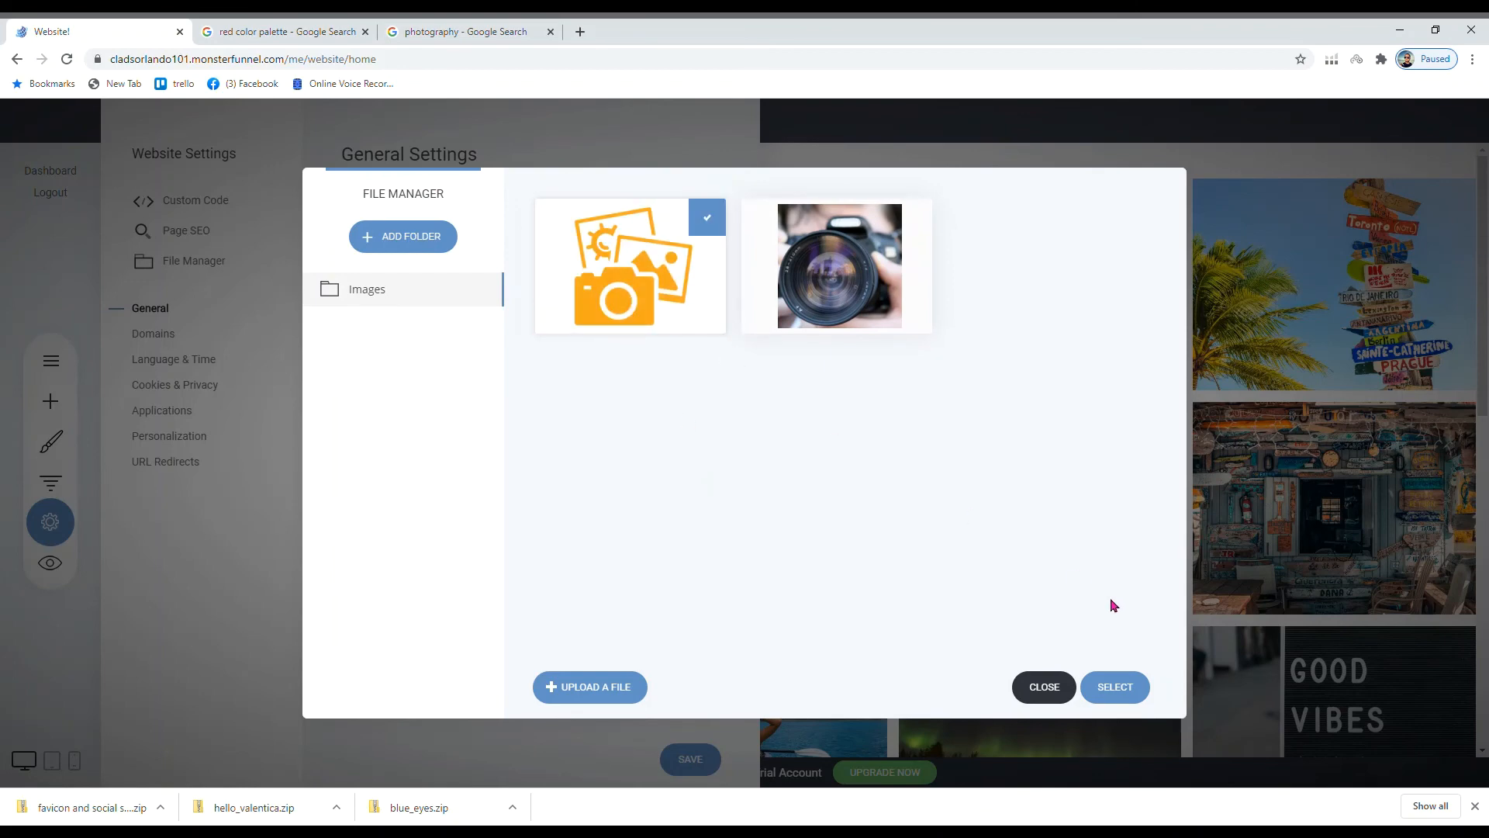
click(1109, 683)
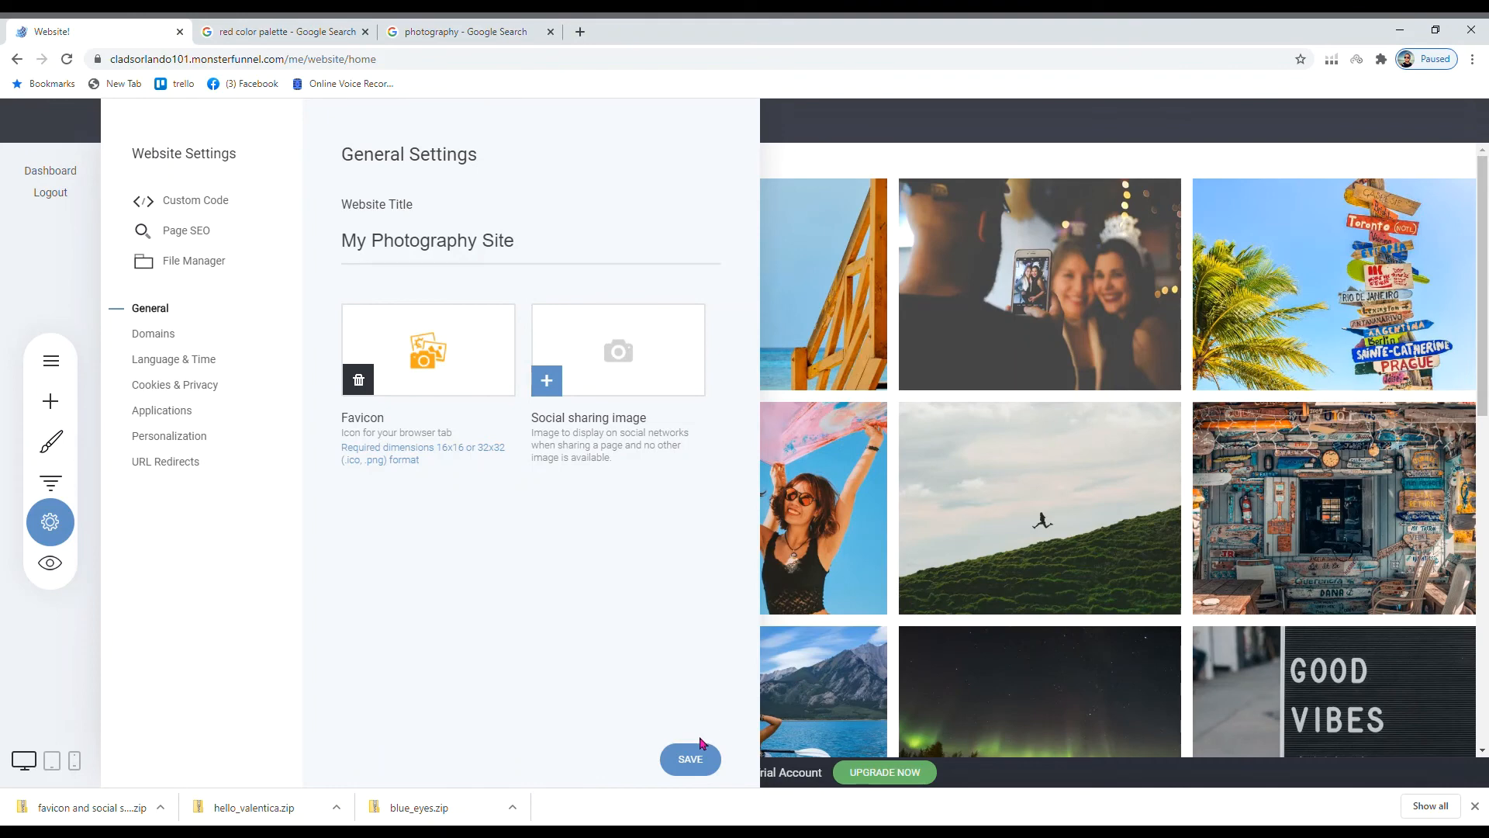
click(695, 762)
- Review the Domains, Cookies & Privacy, Applications, Personalization and URL Redirects sections of the website settings
click(174, 342)
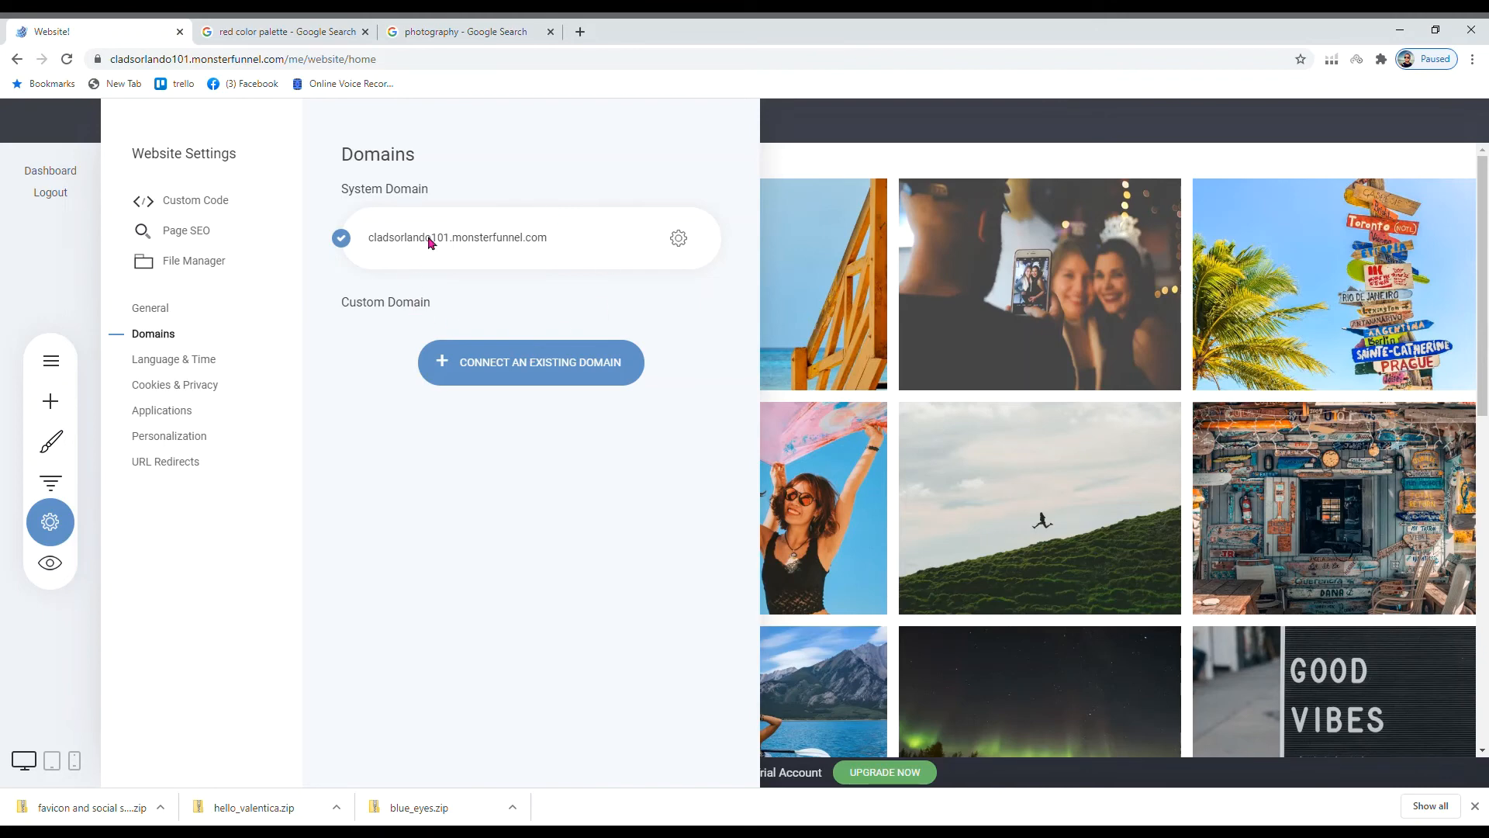
click(151, 386)
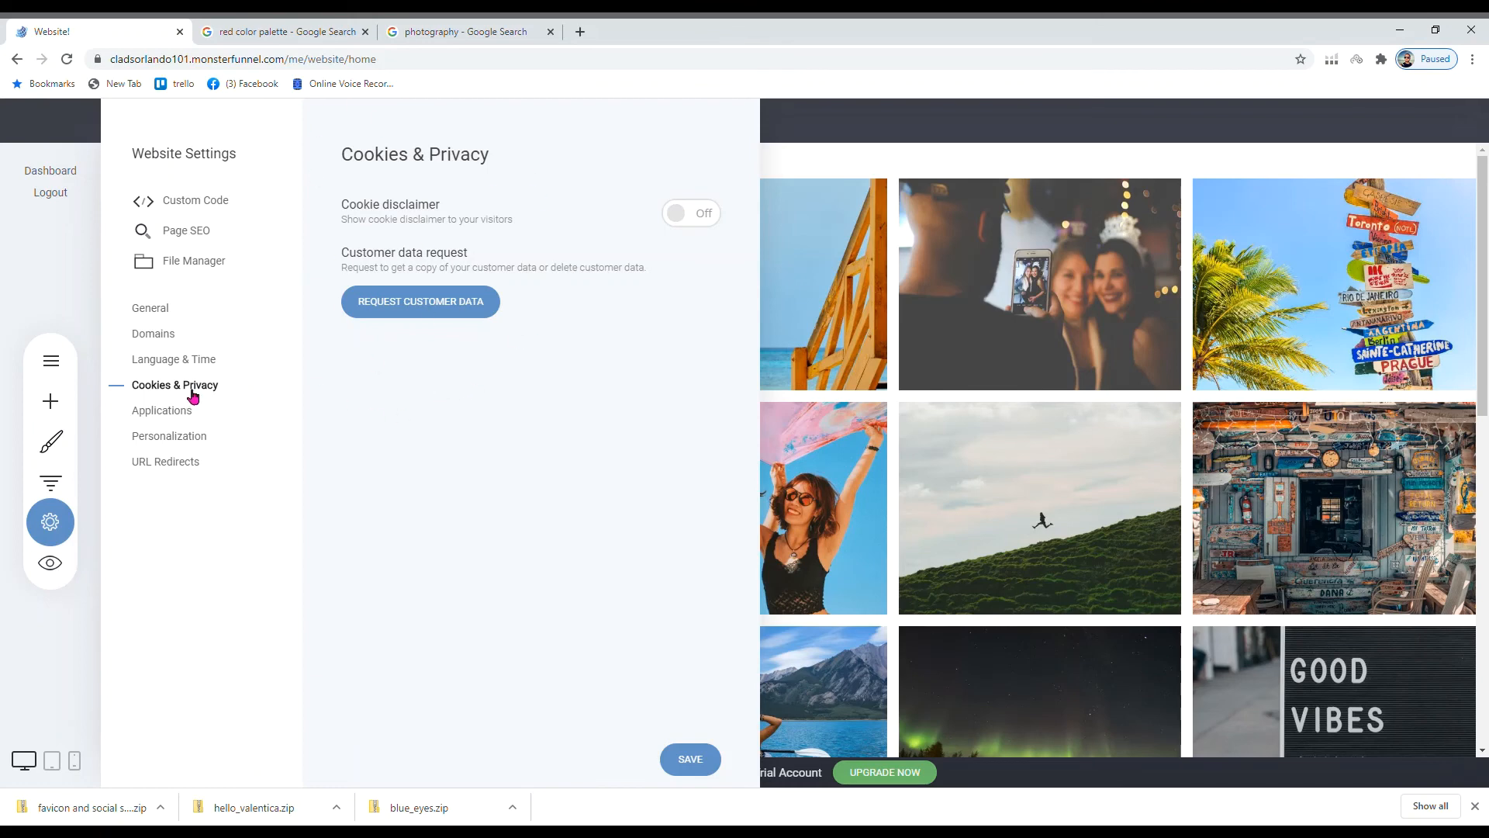
click(177, 416)
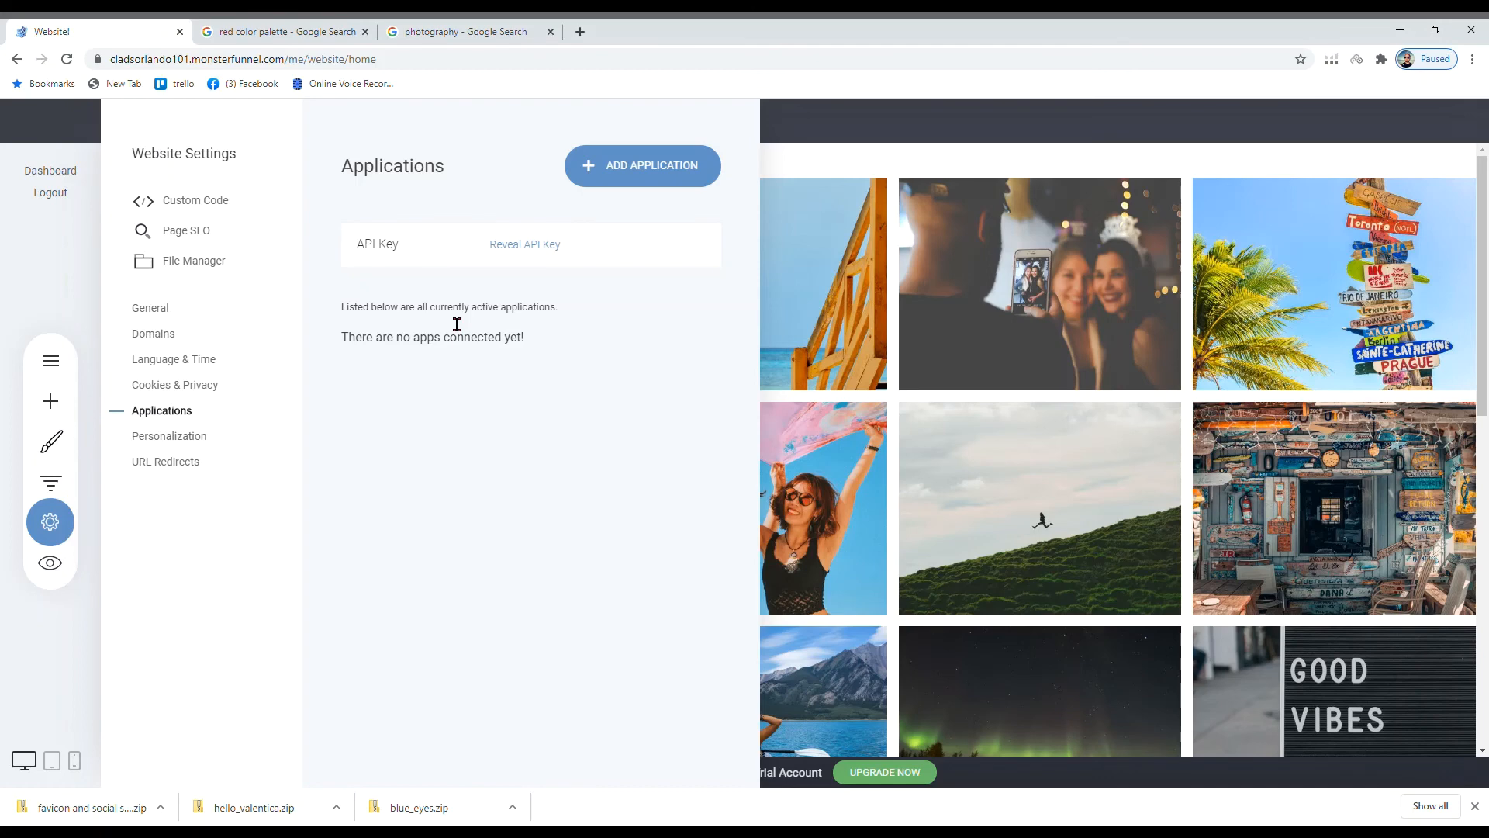
click(179, 439)
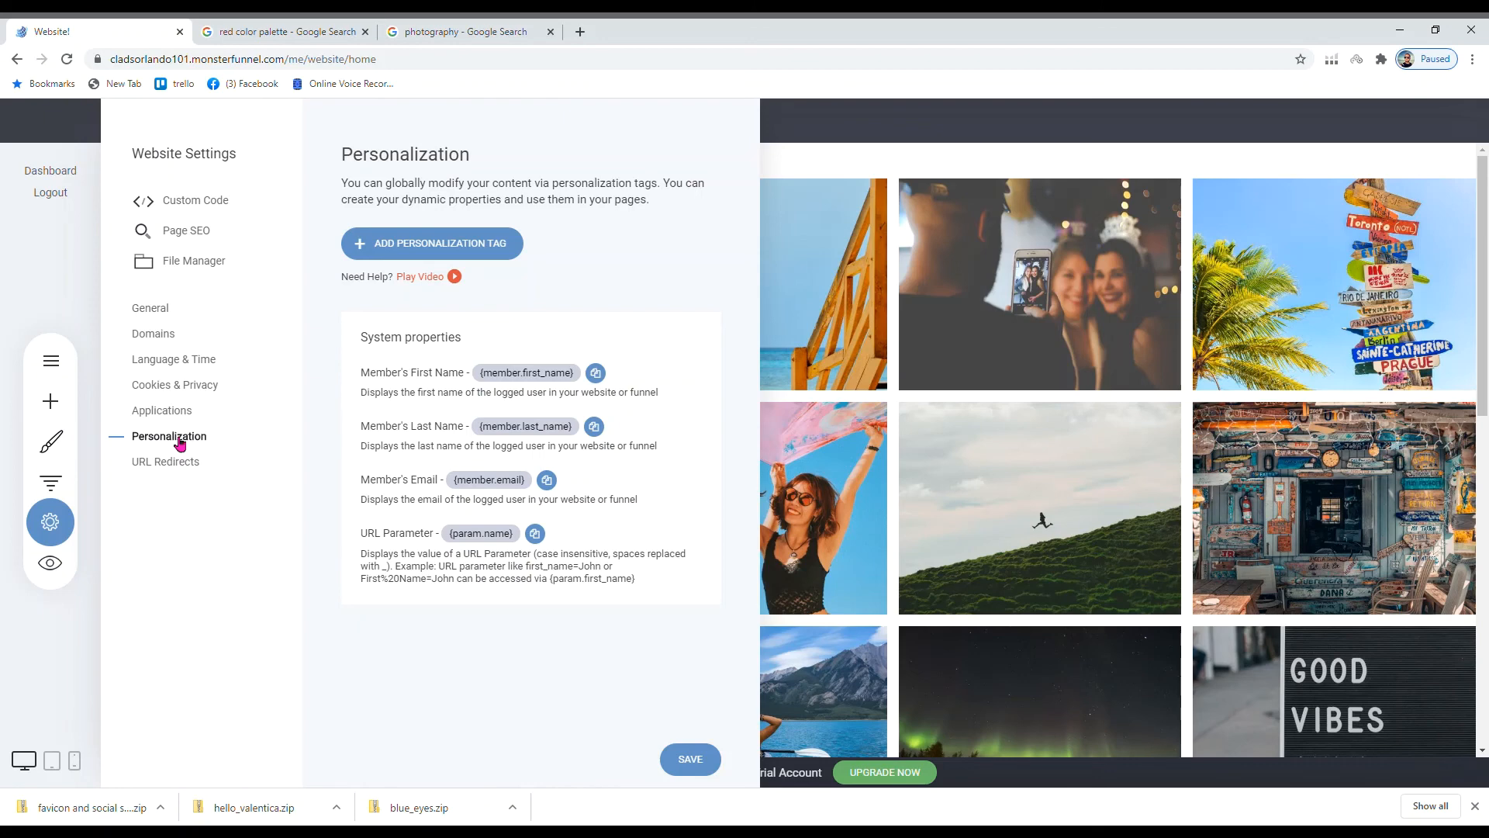
click(187, 463)
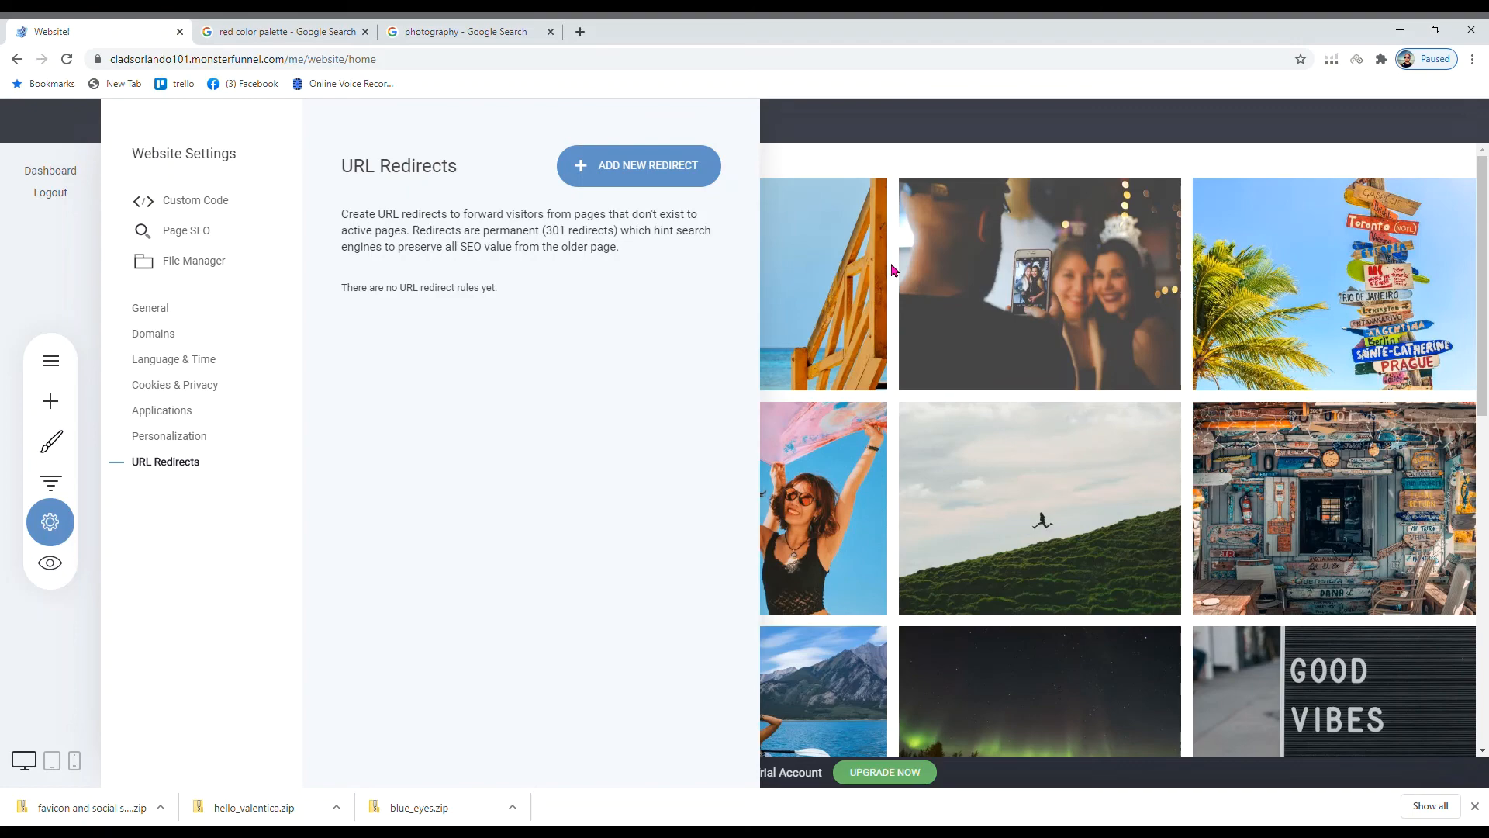
- Check the Home page's SEO info from the website settings, close it without changes, and return to the general settings
click(186, 230)
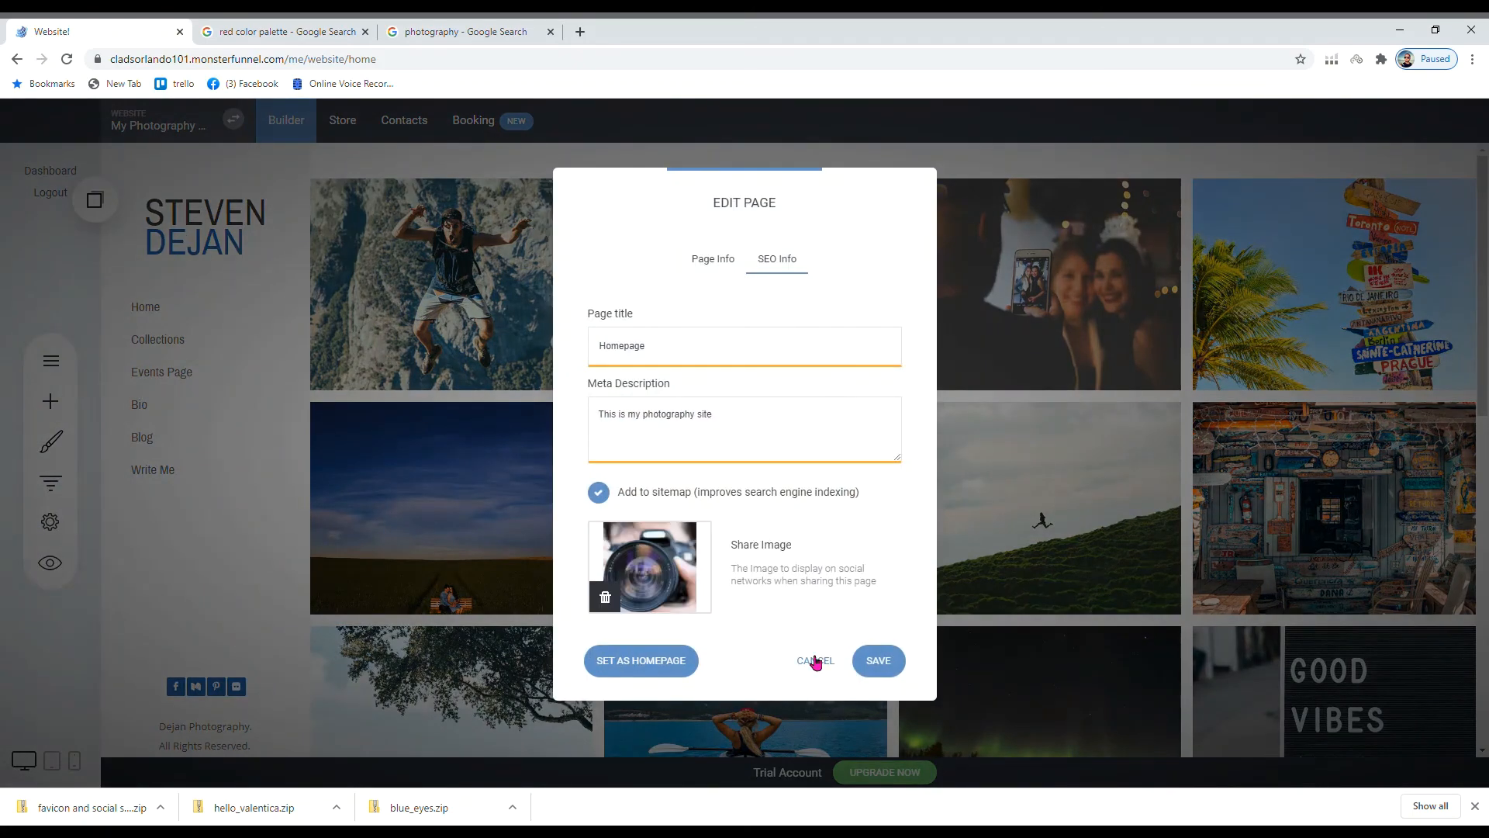
click(814, 663)
click(50, 519)
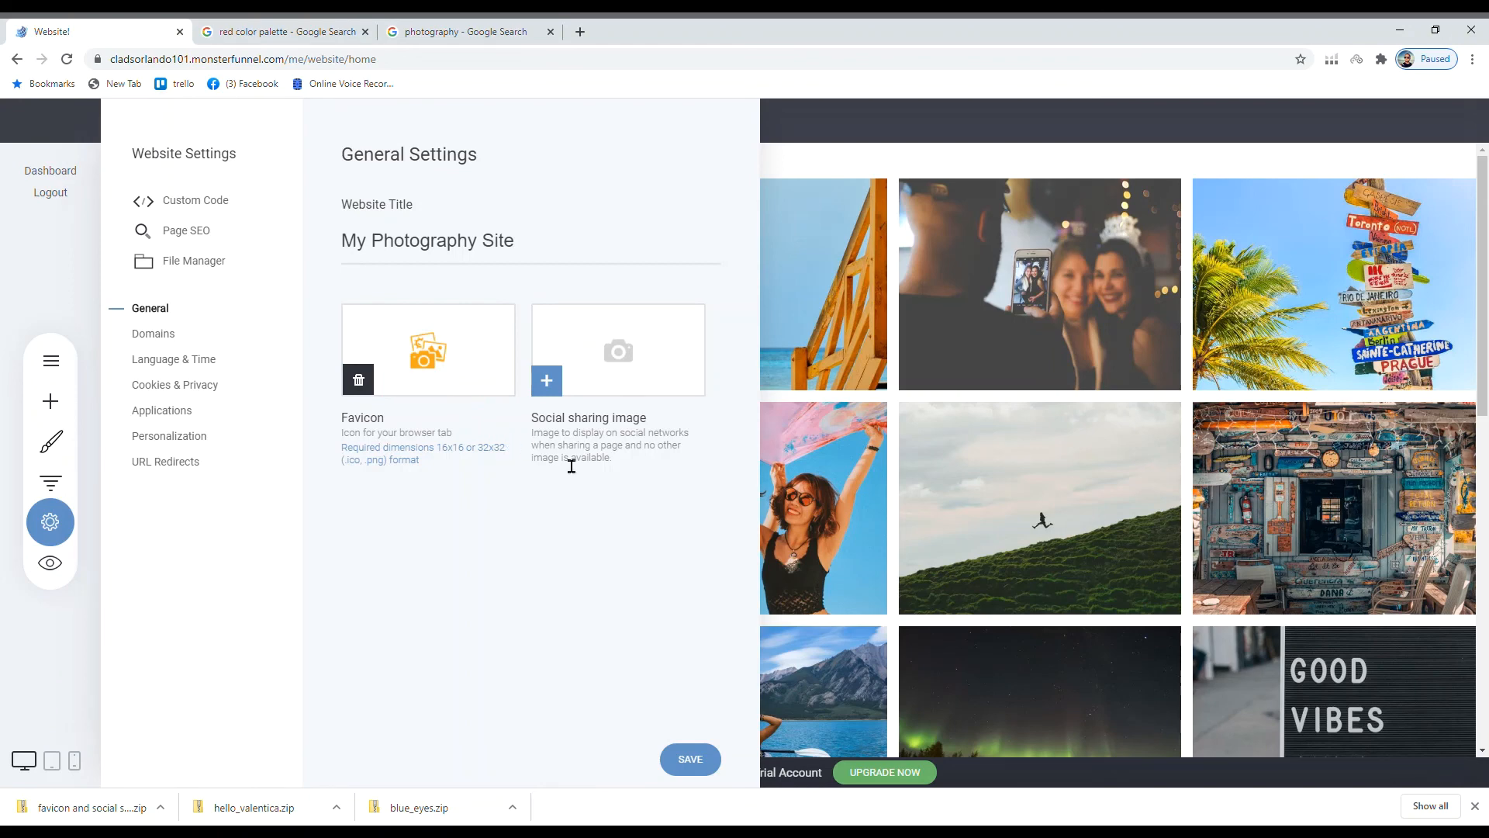
- Review the Website Layout and Page Styling options in the global styling, closing each without changes
click(55, 444)
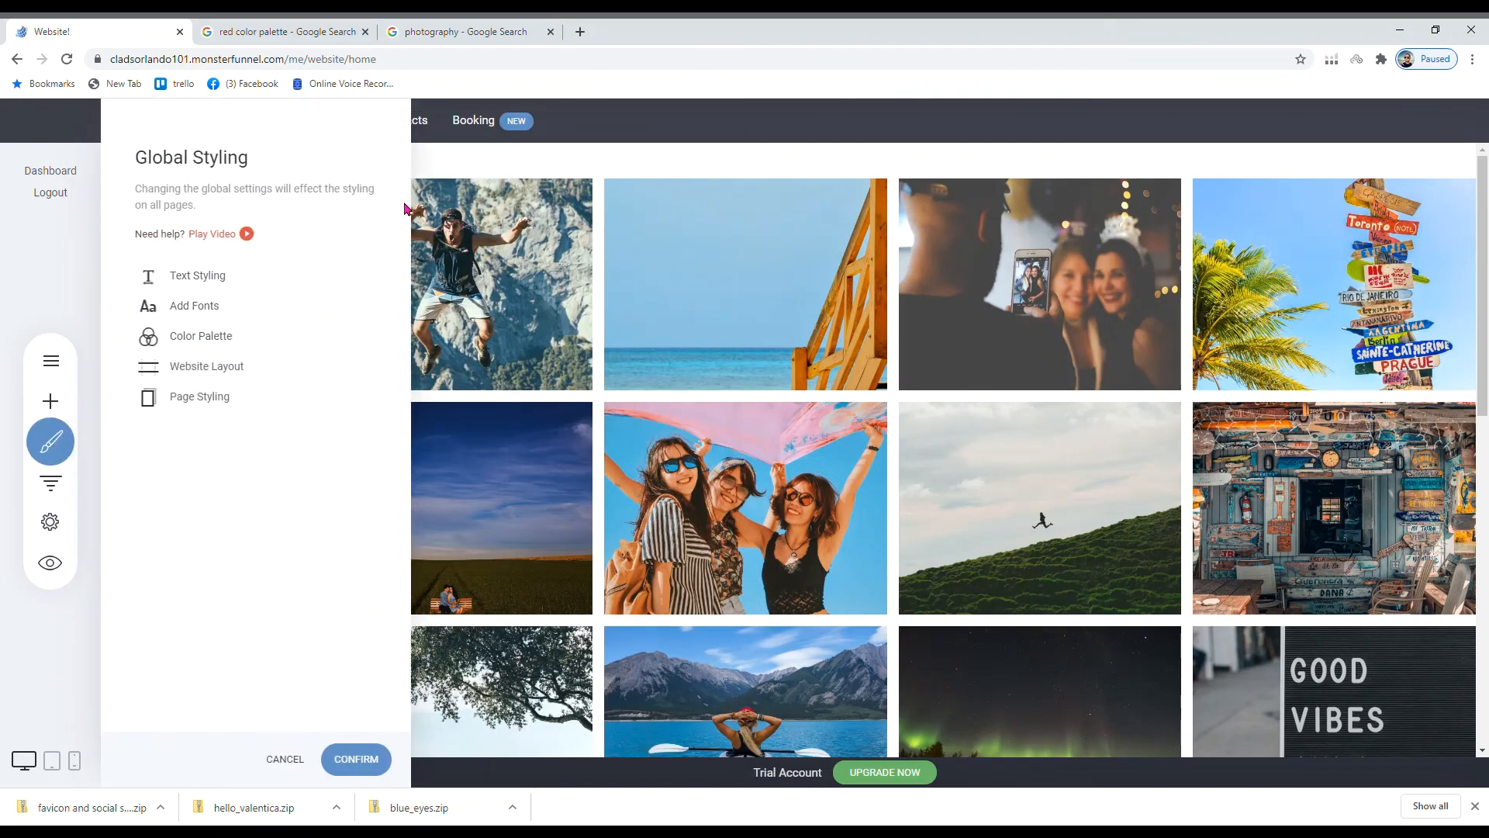
click(202, 375)
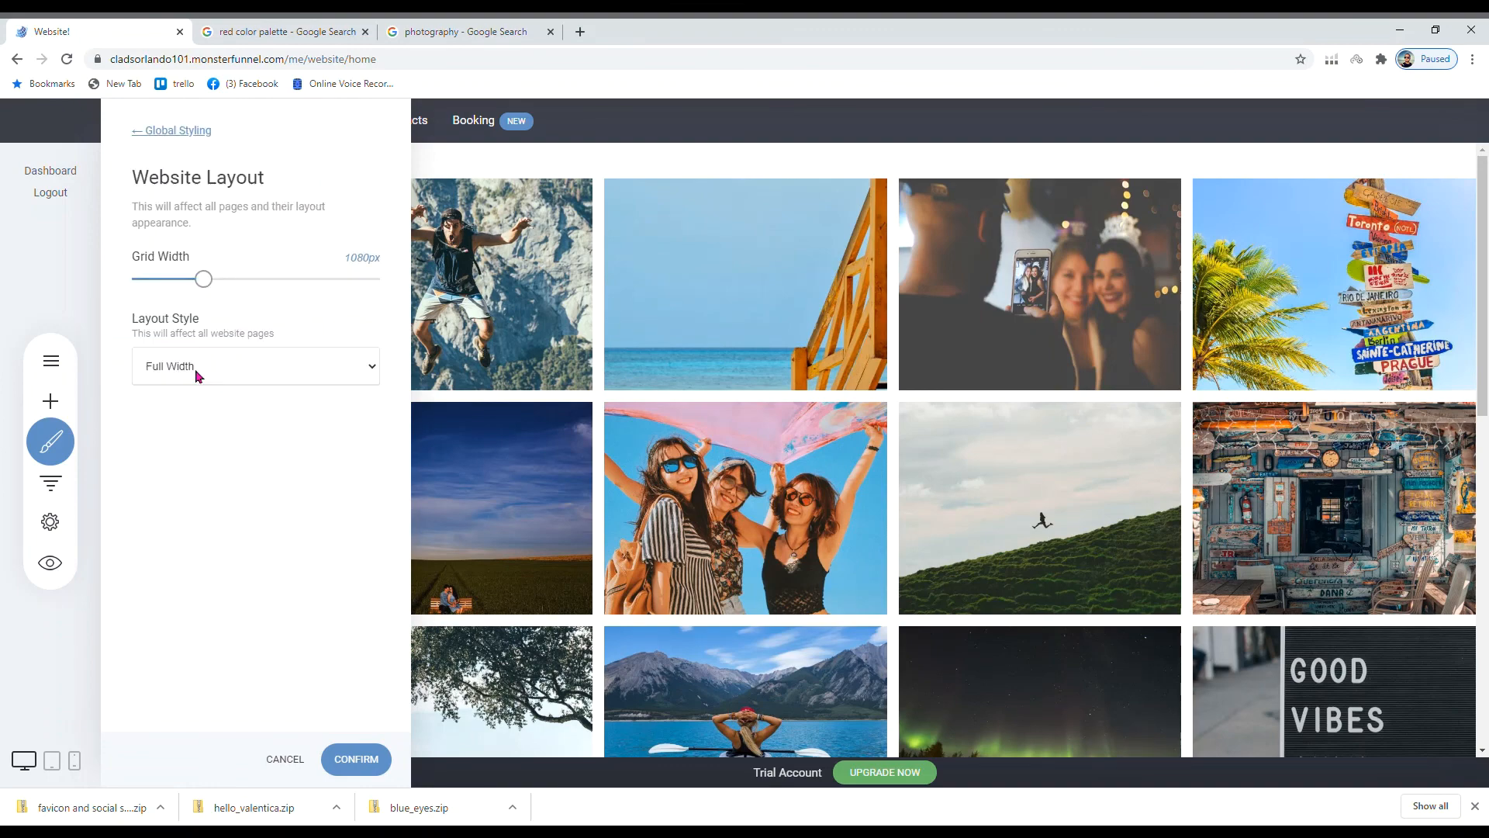
click(273, 757)
click(49, 439)
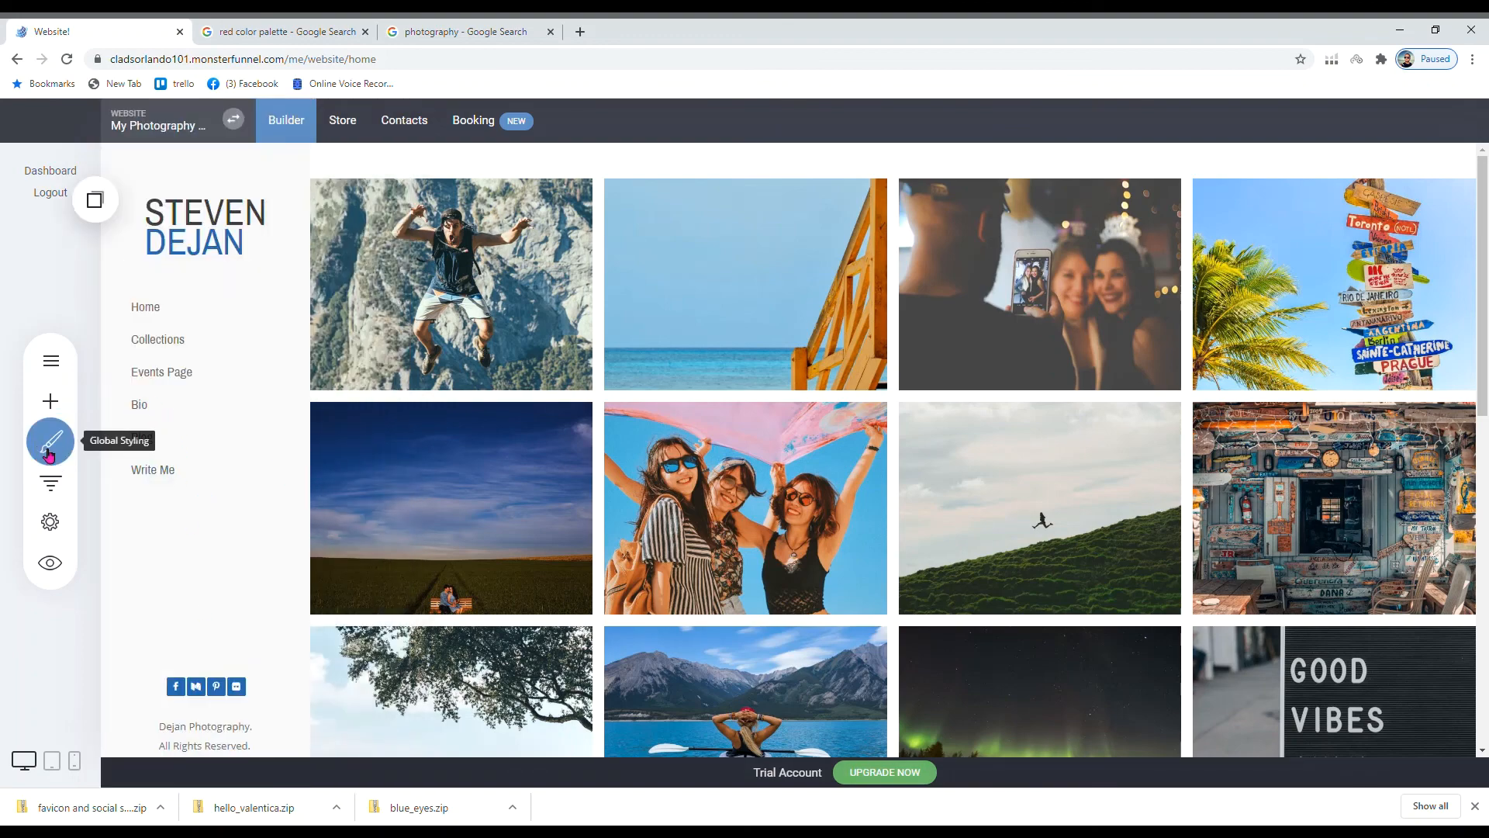
click(200, 400)
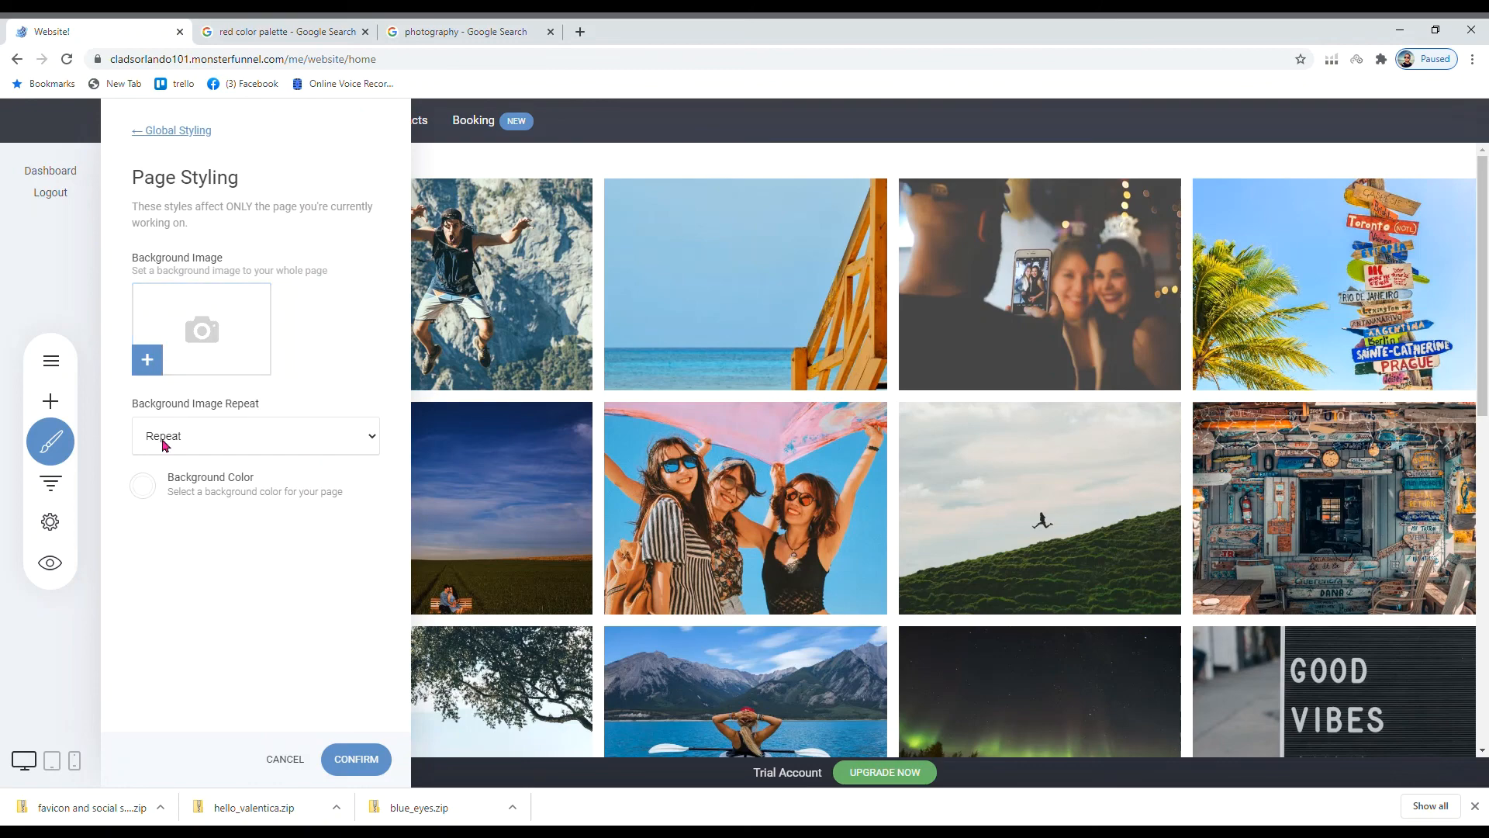
click(299, 758)
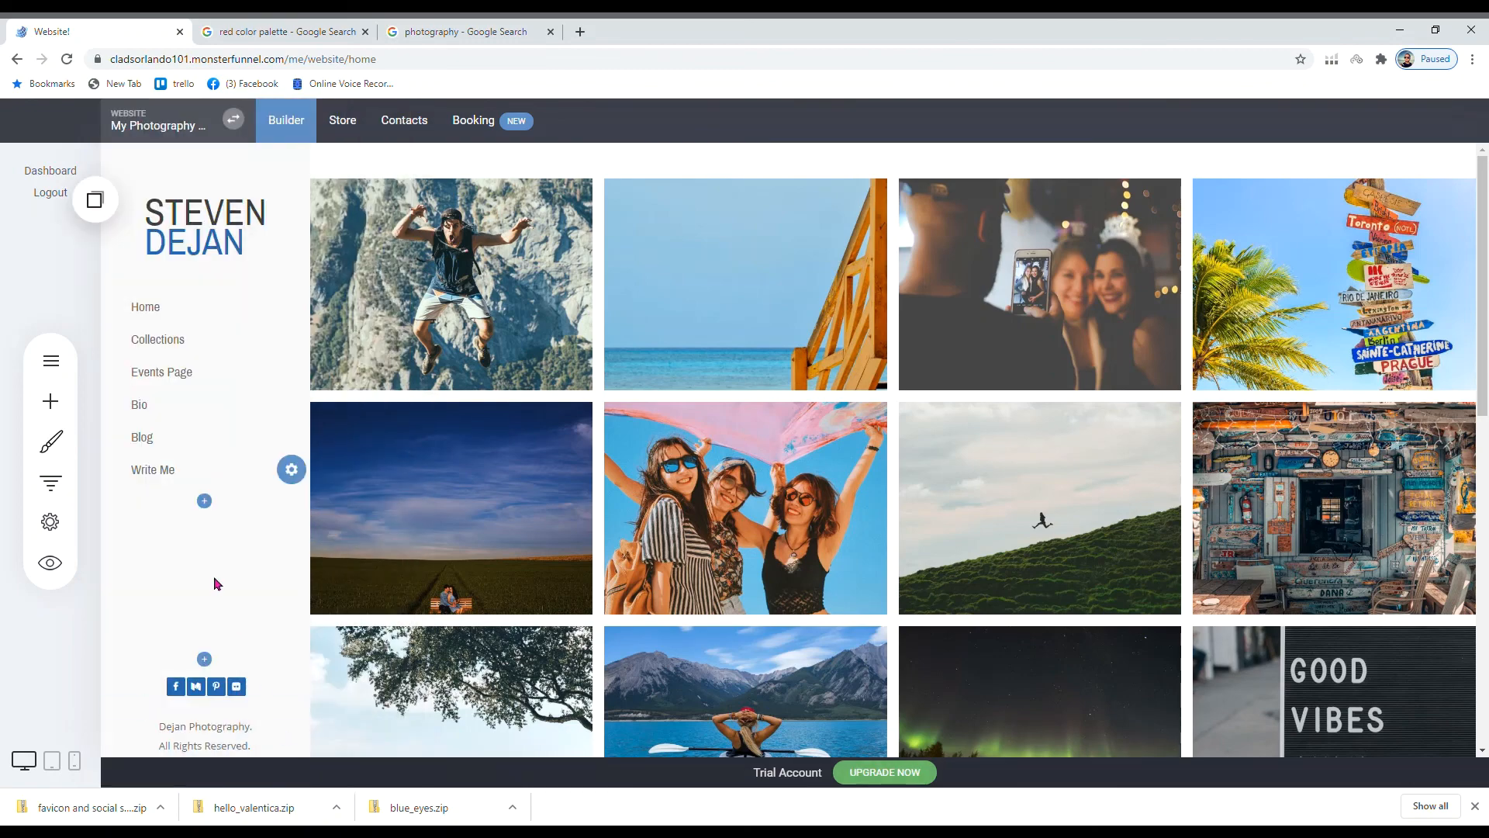